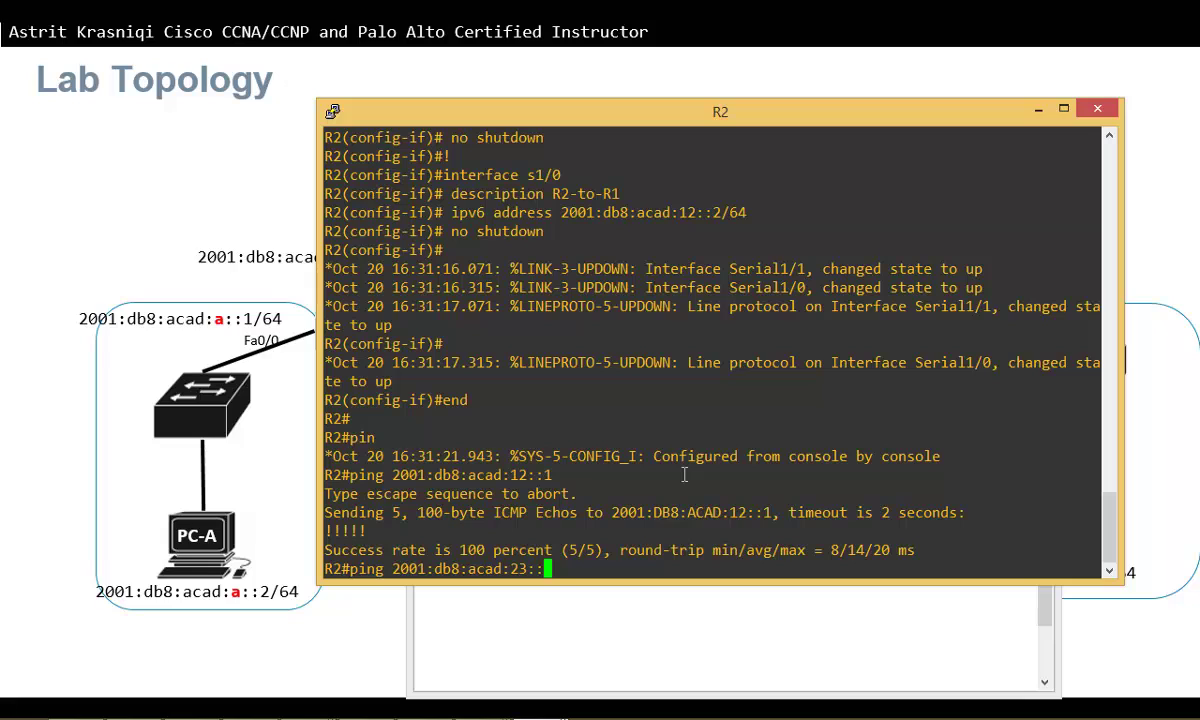
Ping 2001:db8:acad:23::3 from R2, and minimise the R2 console and the Notepad window.
text(3)
key(Return)
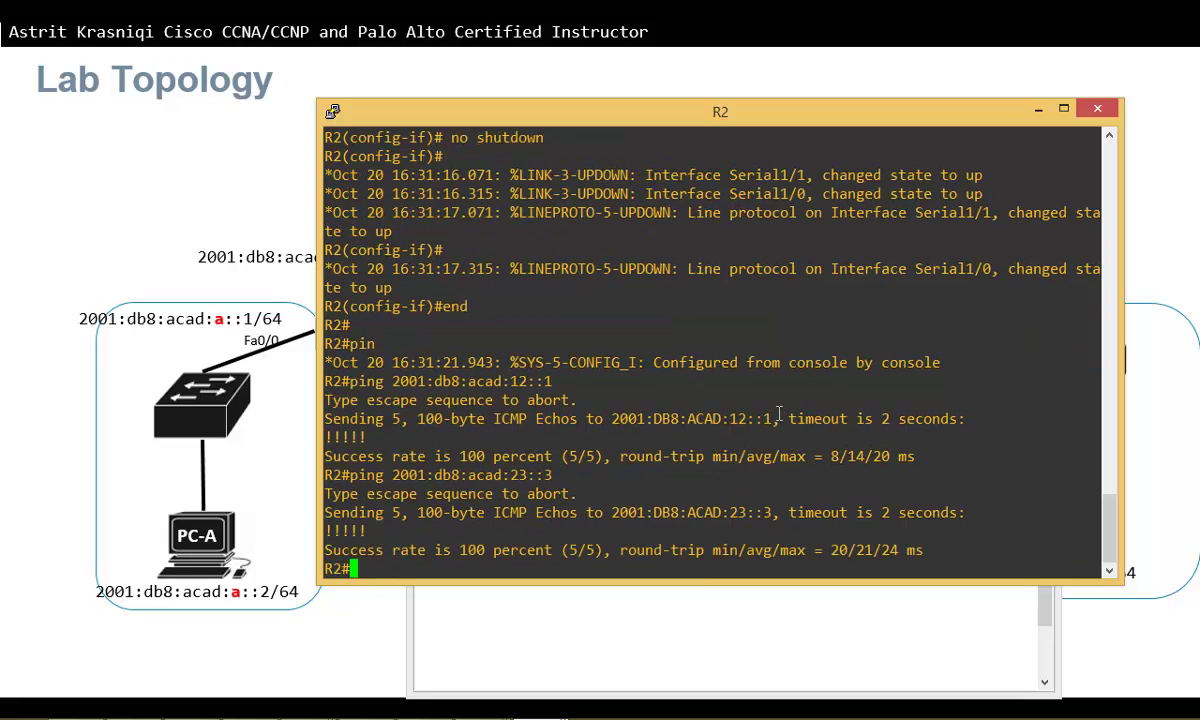
click(1029, 112)
click(975, 229)
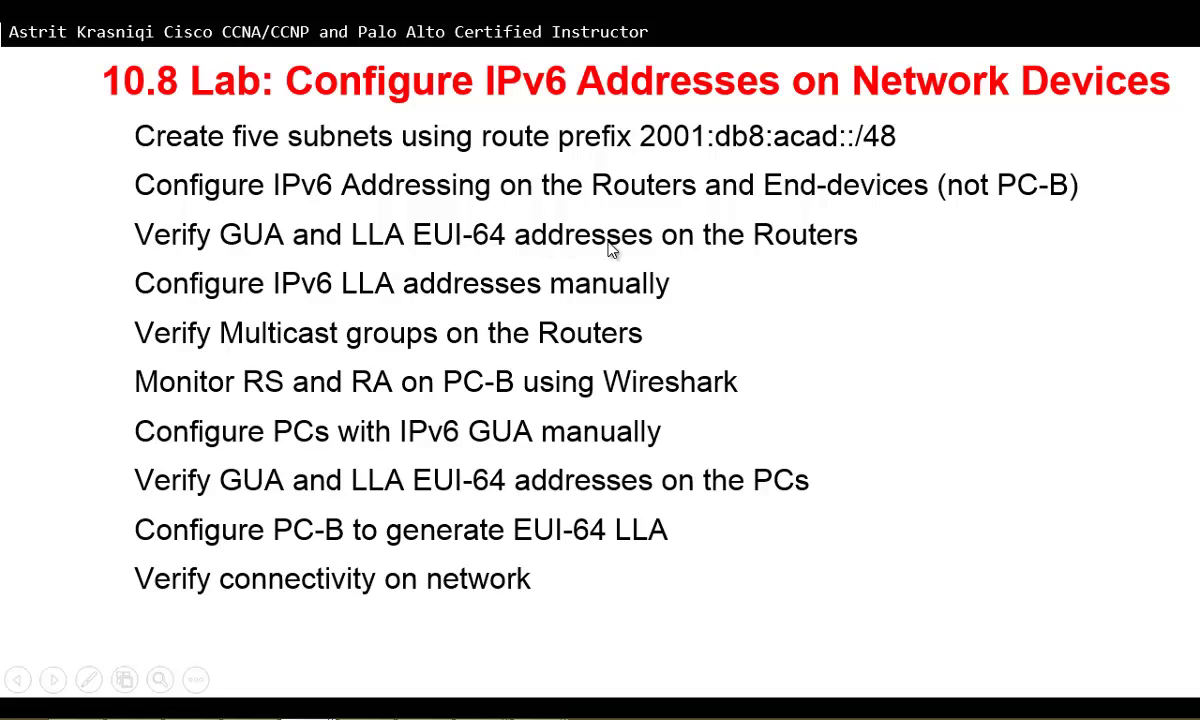
Return to the Lab Topology slide and bring up the R1 console, placed so that R1 and its addresses stay visible.
click(588, 287)
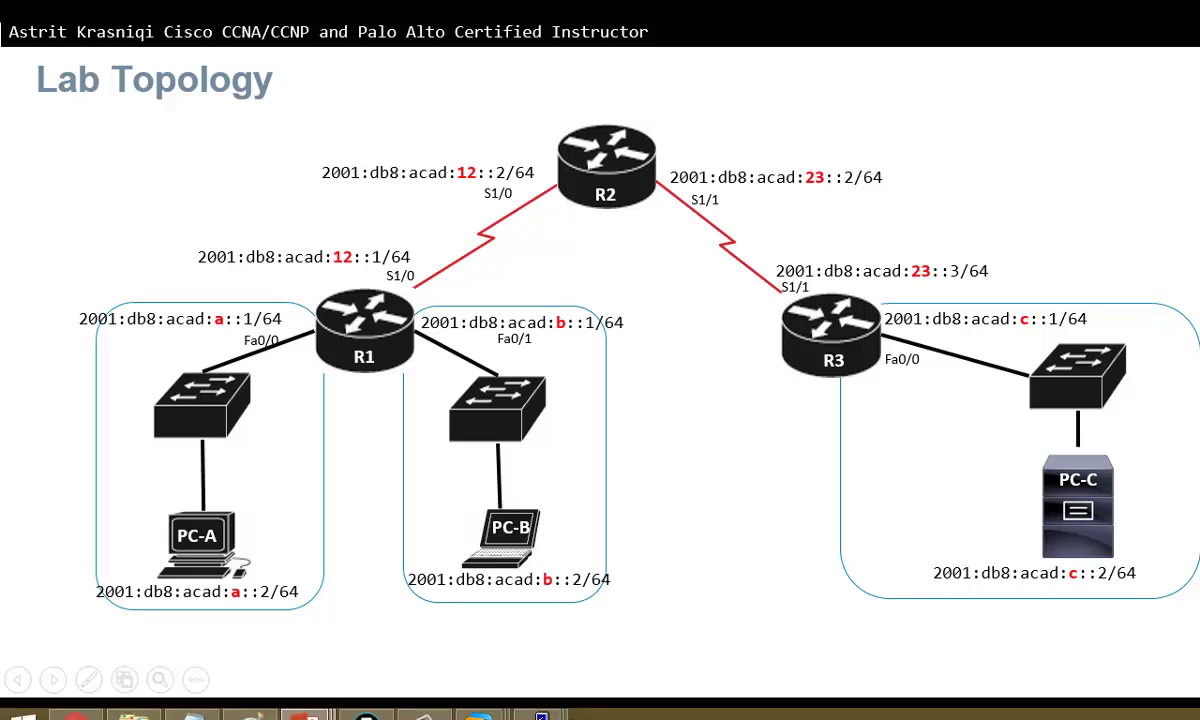
mouse_move(540, 701)
click(405, 630)
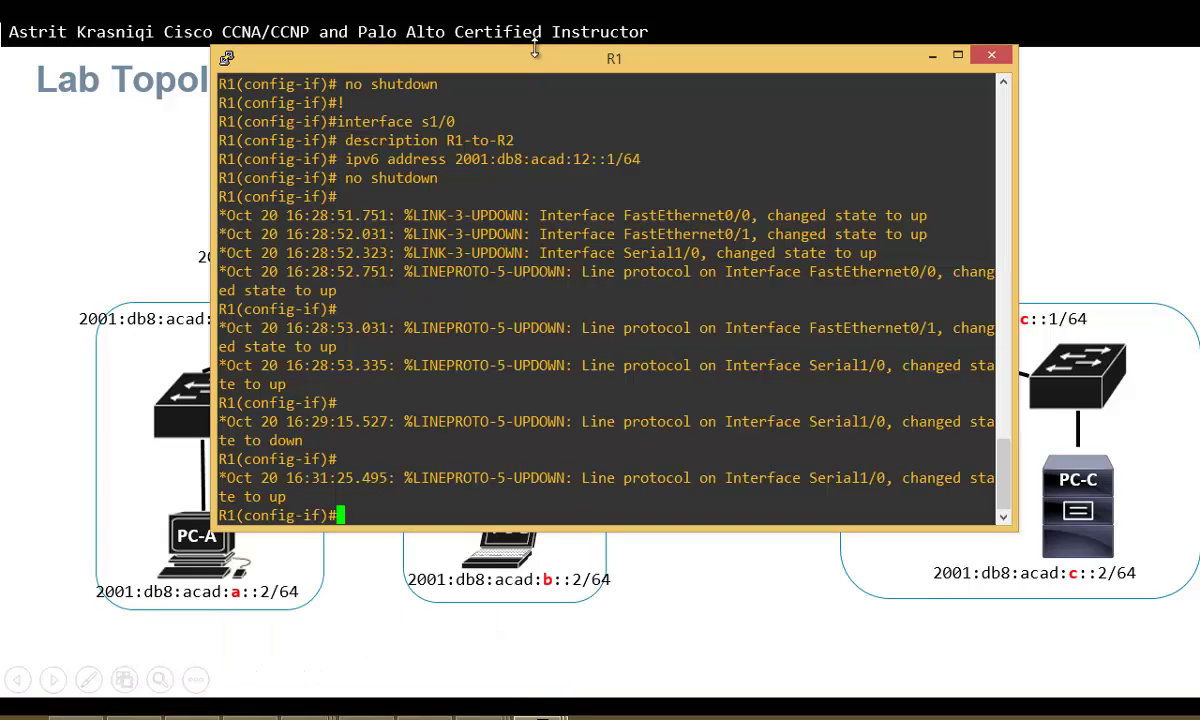
drag(571, 61, 809, 188)
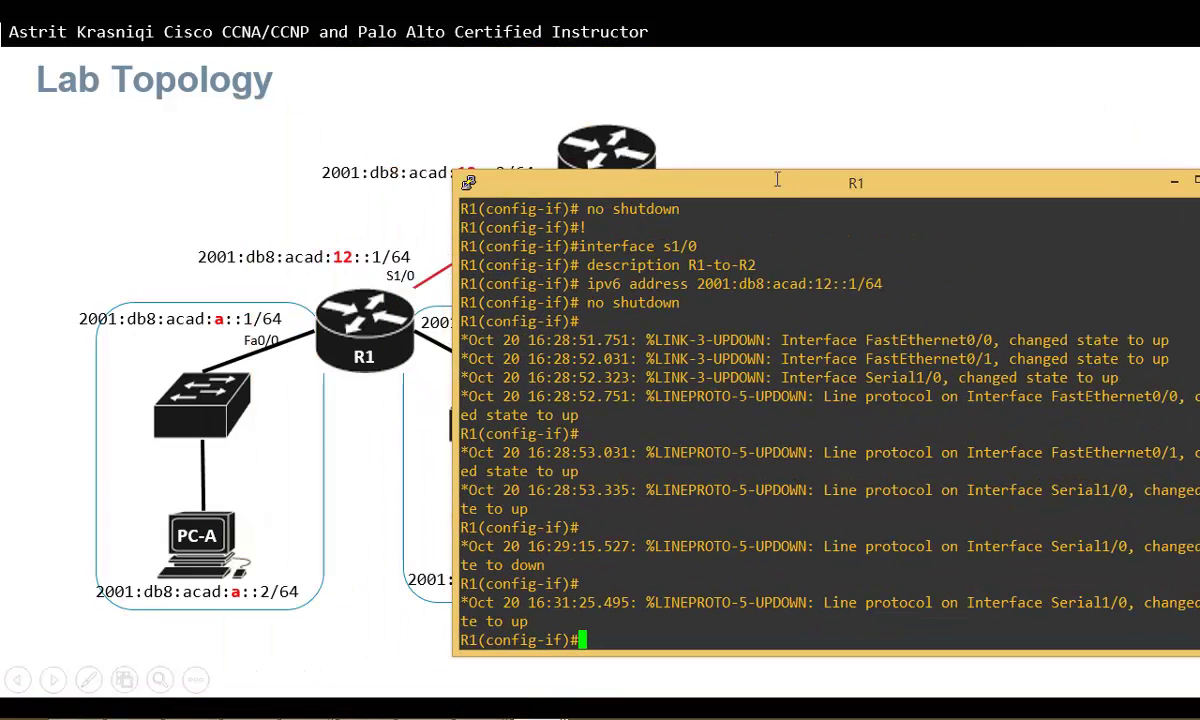
drag(720, 195, 744, 239)
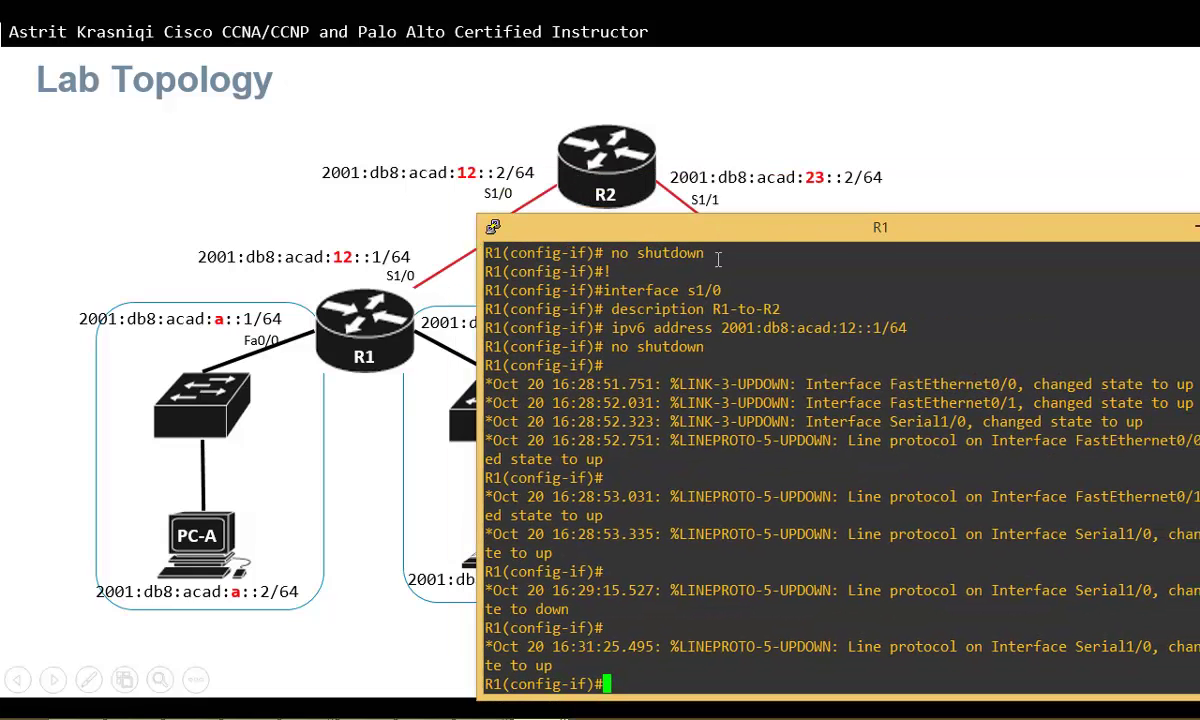
Leave configuration mode on R1 with the end command.
text(end)
key(Return)
key(Return)
key(Return)
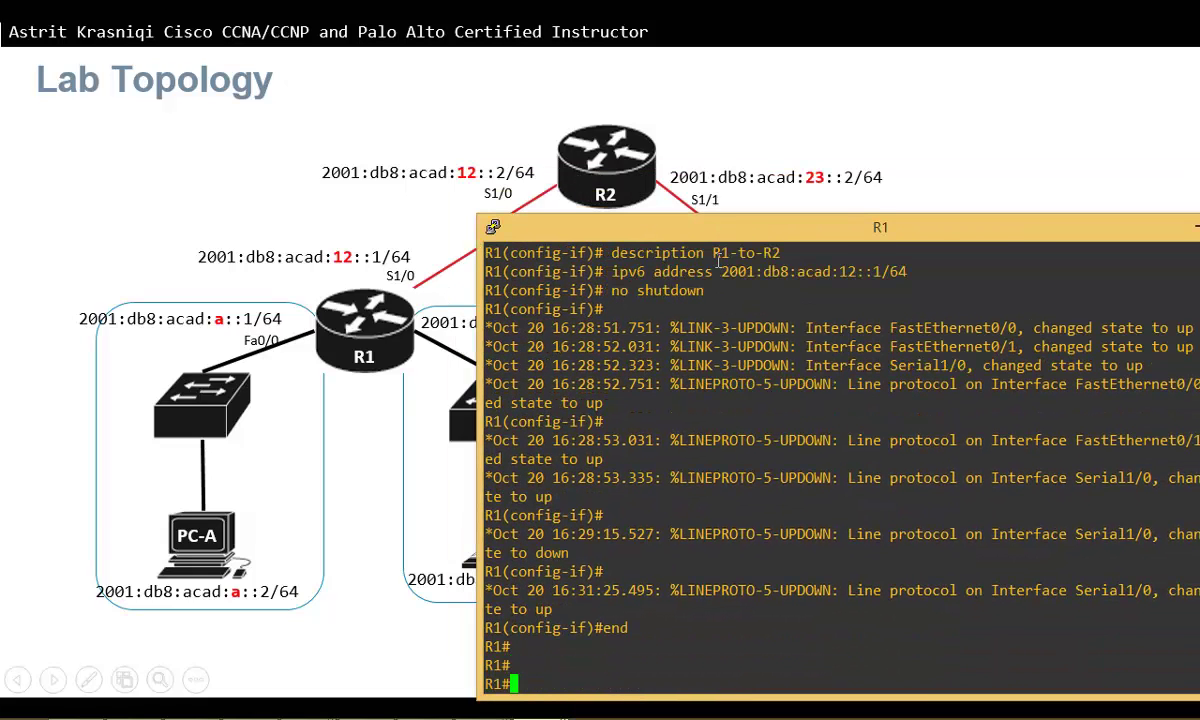
Enter the command show ipv6 interface brief at the R1 prompt without running it.
text(show ip)
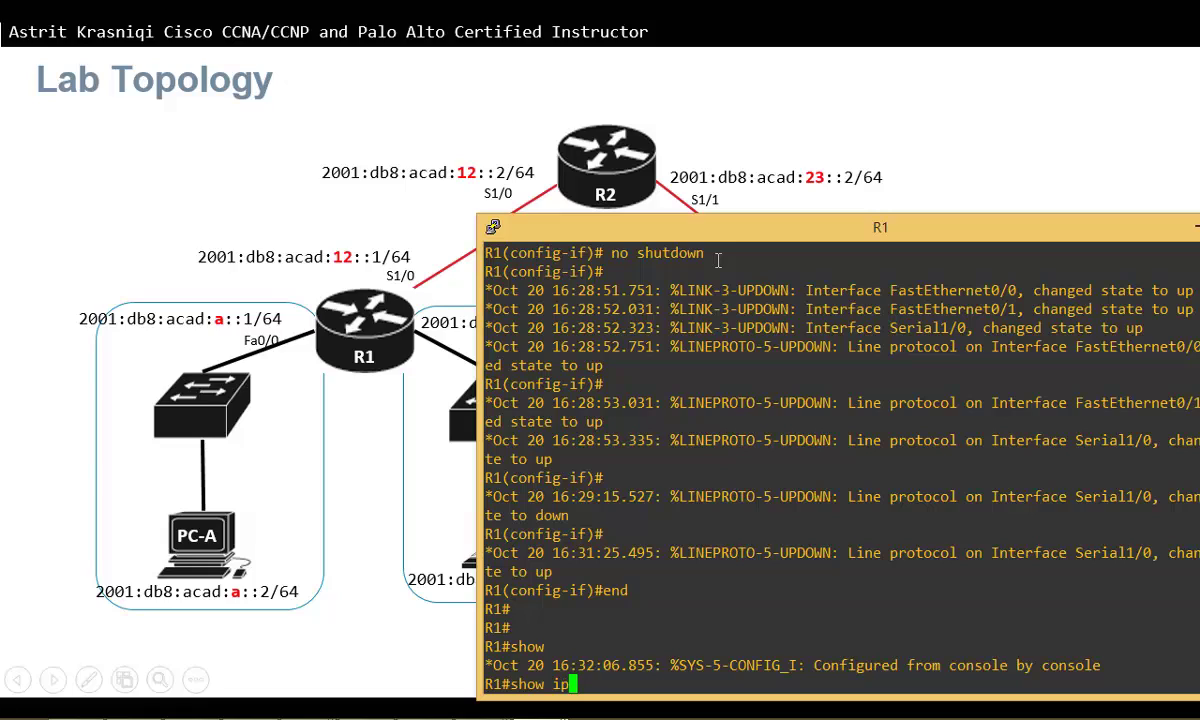
text(v6 interf)
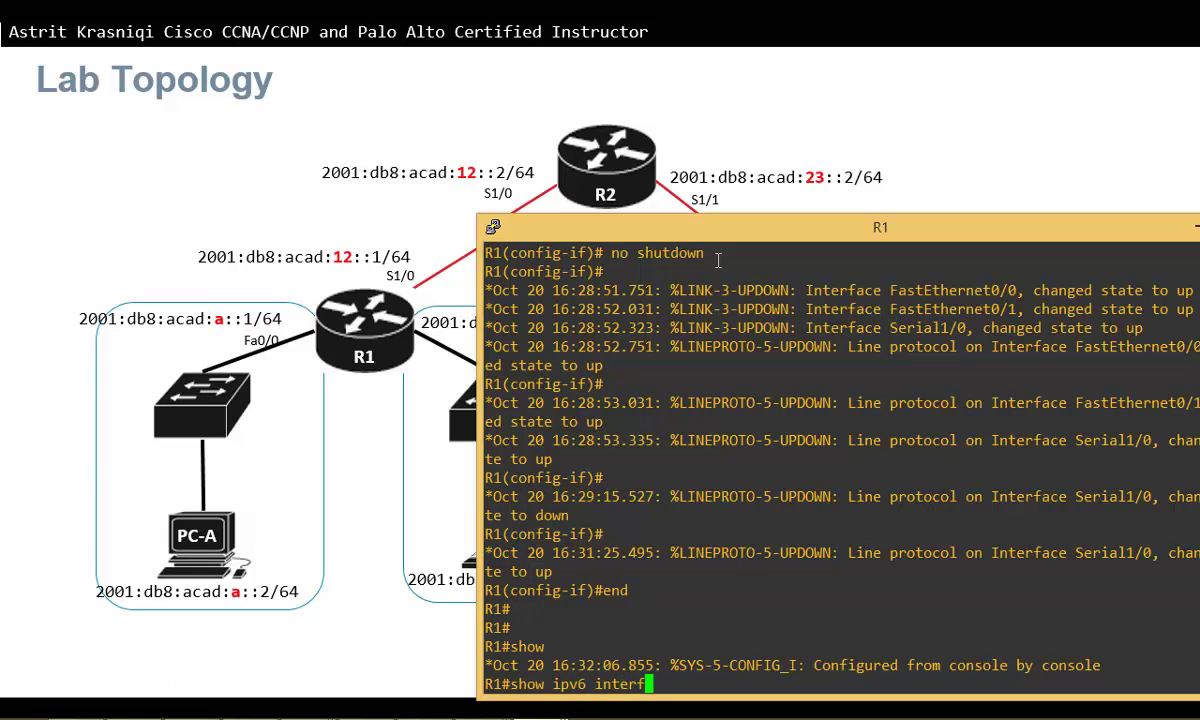
text(ace brief)
Shorten ipv6 to ip in the pending R1 command to show the IPv4 form, and restore ipv6.
key(Left)
key(Left)
key(Left)
key(Left)
key(Left)
key(Left)
key(Left)
key(Left)
key(Left)
key(Left)
key(Left)
key(Left)
key(Left)
key(Left)
key(Left)
key(Left)
key(BackSpace)
key(BackSpace)
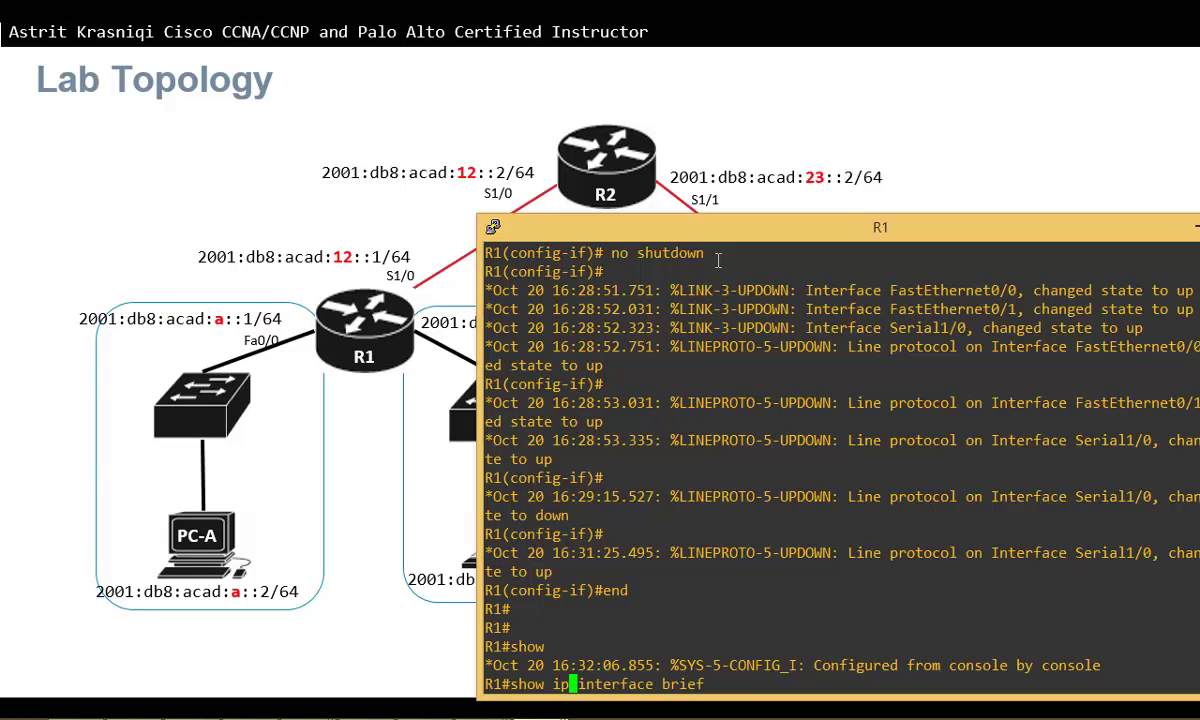
key(Right)
key(Right)
key(Right)
key(Right)
key(Left)
key(Left)
key(Left)
key(Left)
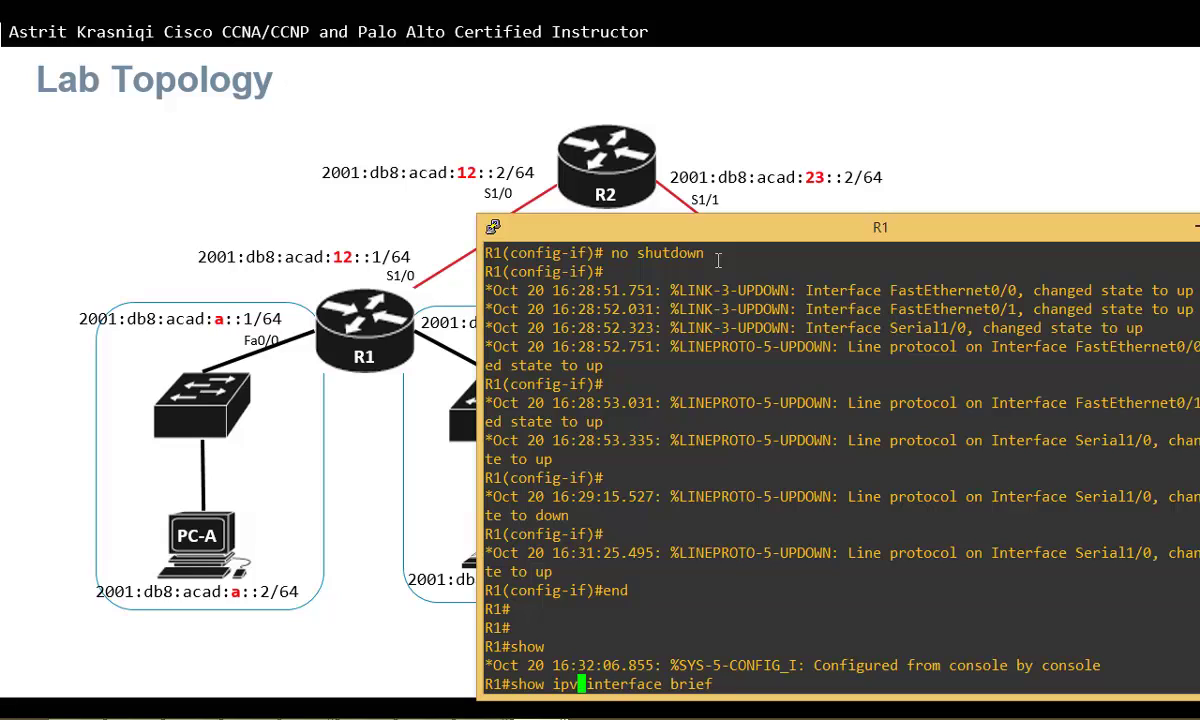
text(v6)
key(Right)
key(Right)
key(Right)
key(Right)
key(Right)
key(Right)
key(Right)
key(Right)
key(Right)
key(Right)
key(Right)
key(Right)
key(Right)
key(Right)
key(Right)
key(Right)
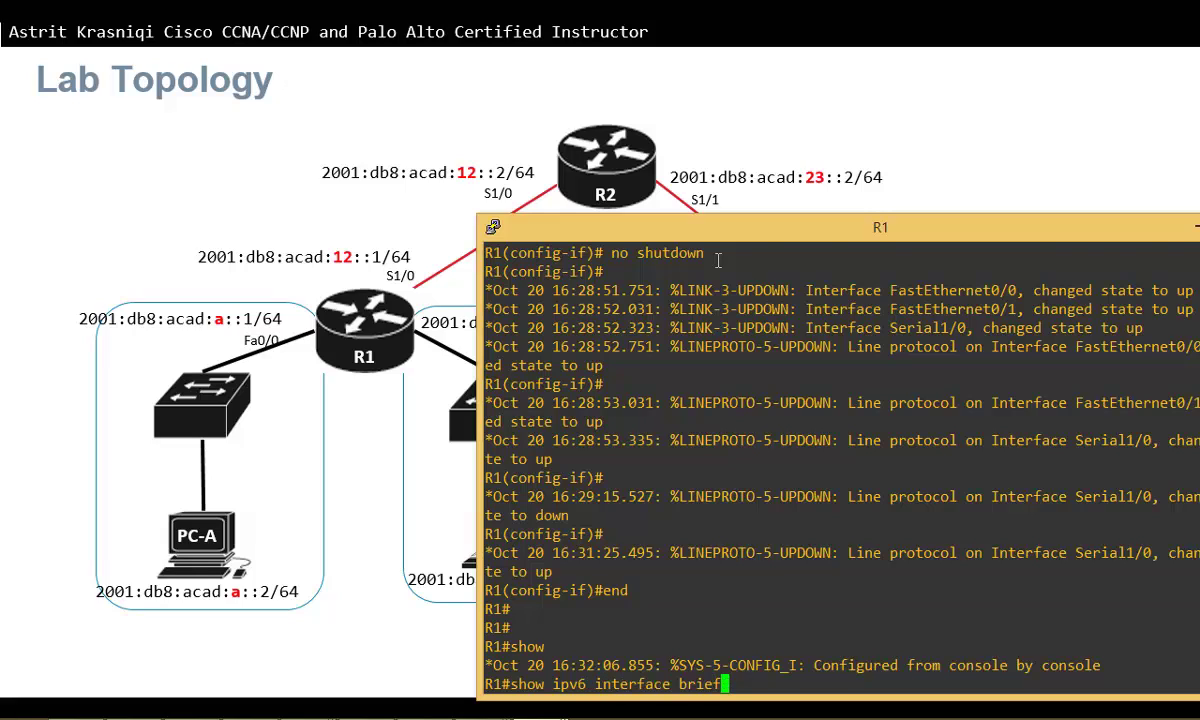
Run show ipv6 interface brief on R1 and compare the global addresses of FastEthernet0/0, FastEthernet0/1 and Serial1/0 with the topology.
key(Return)
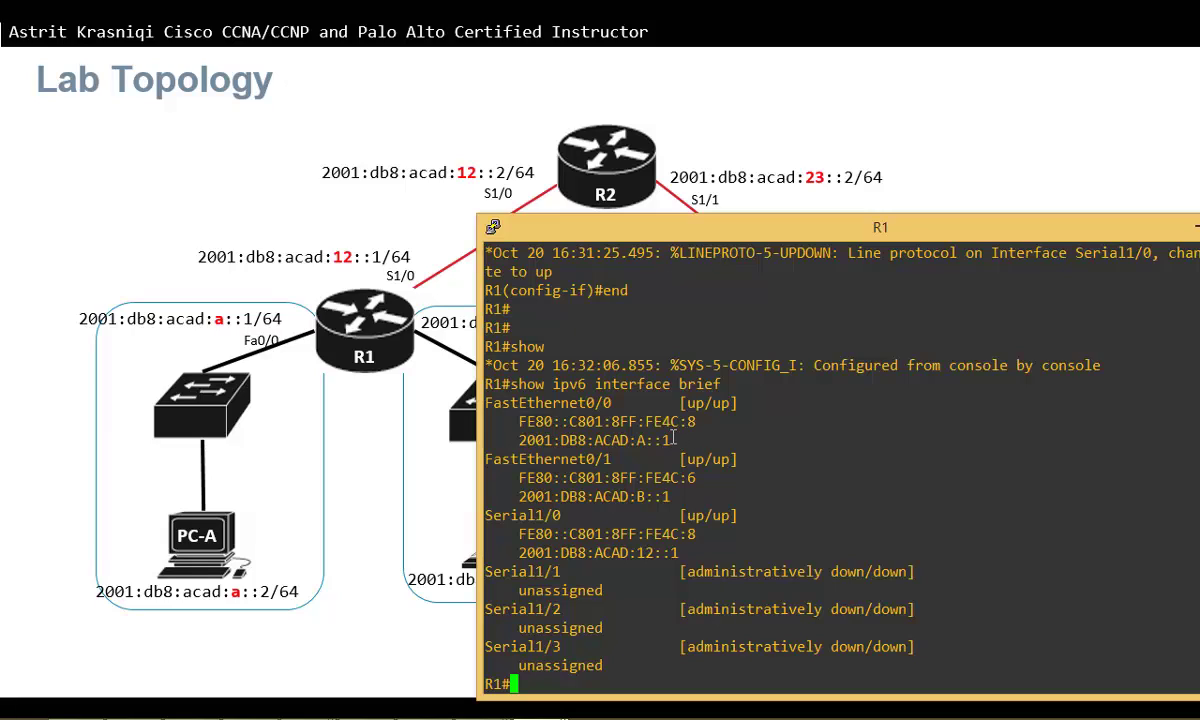
drag(674, 438, 520, 440)
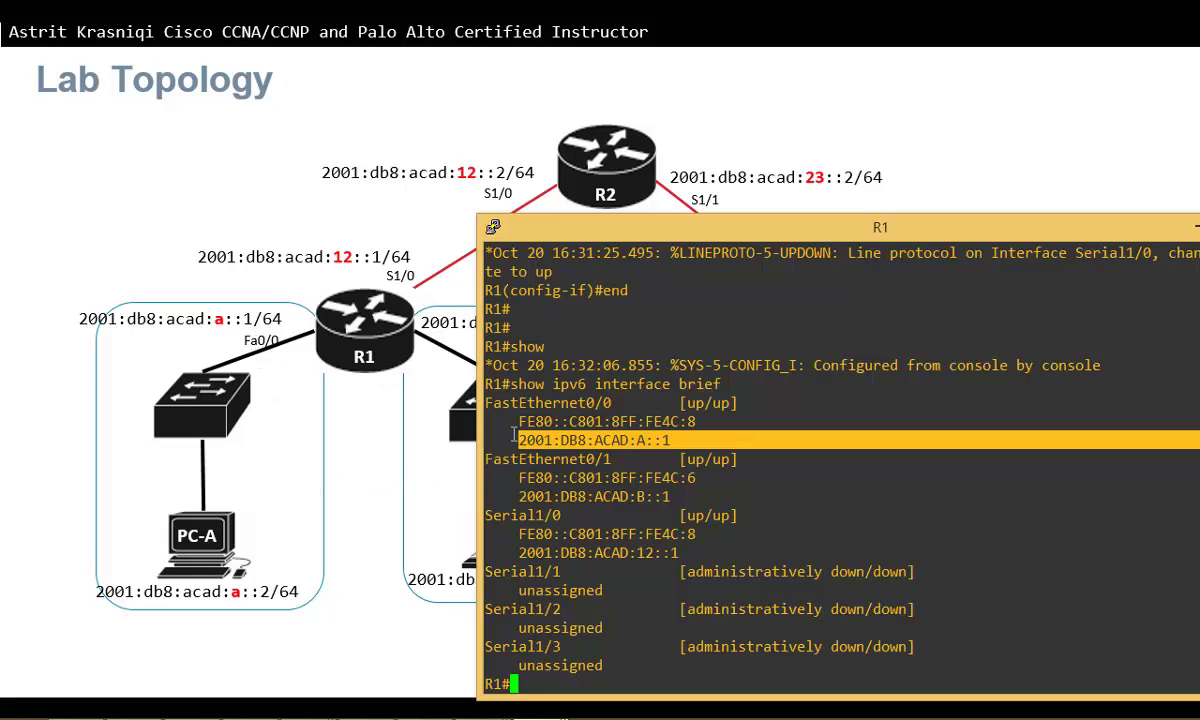
drag(679, 491, 507, 490)
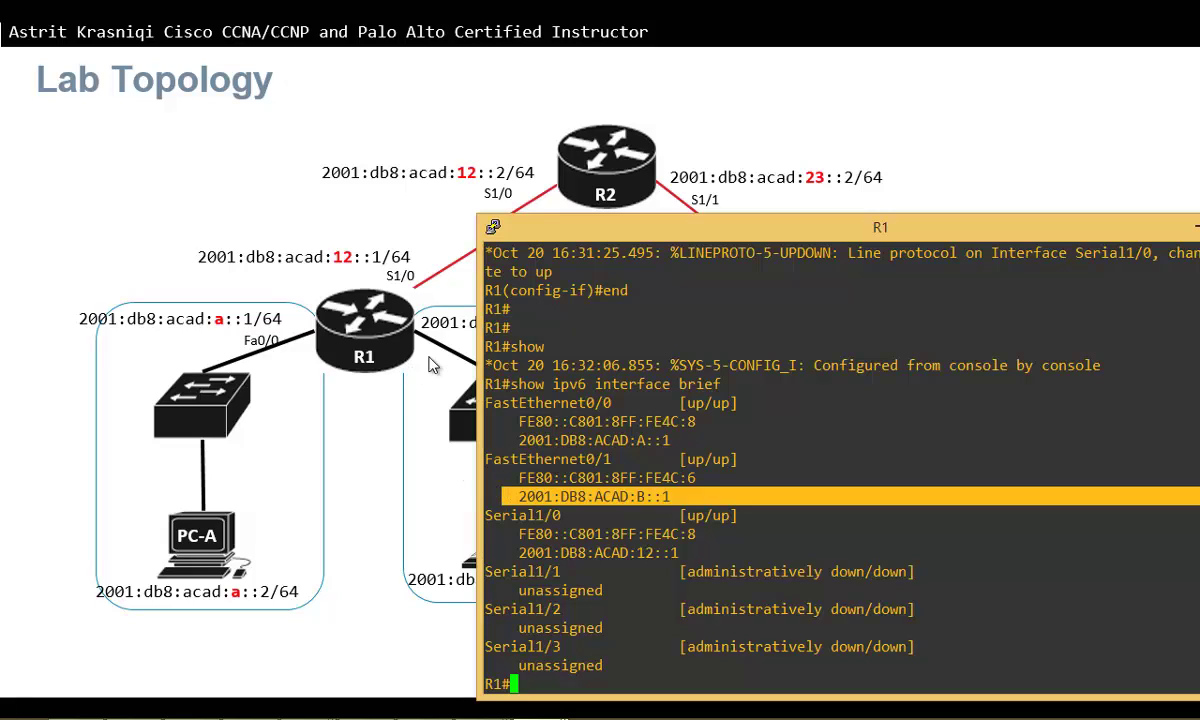
drag(597, 232, 575, 373)
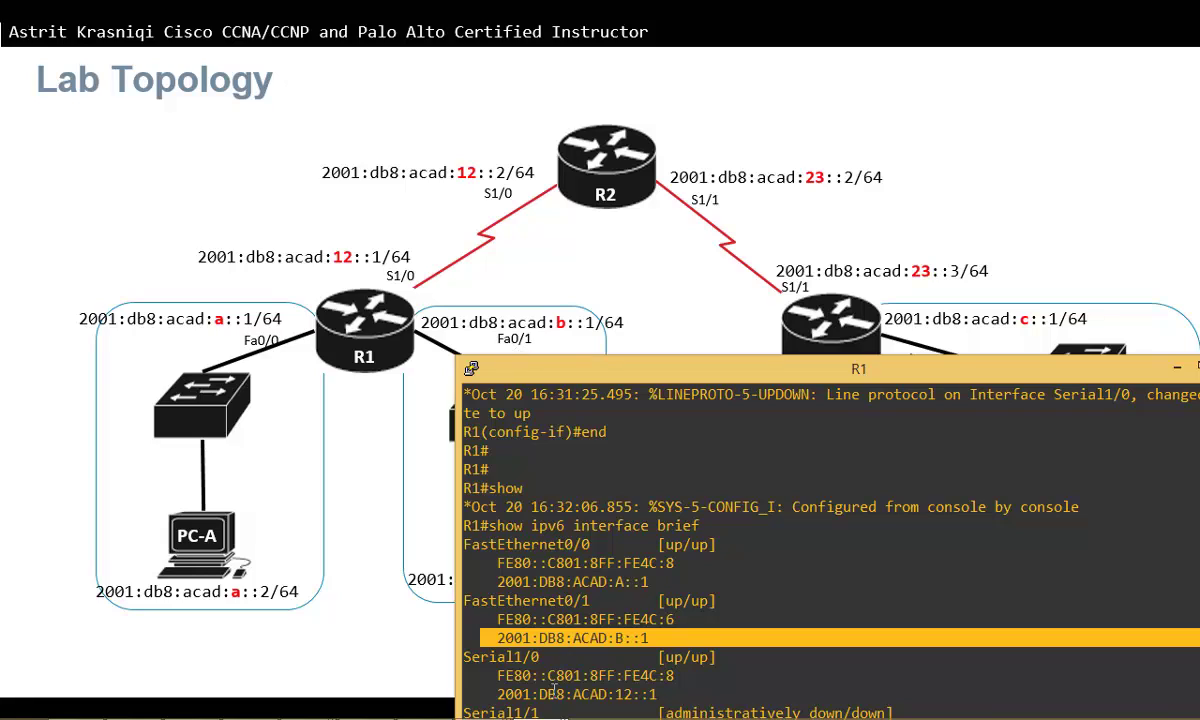
drag(650, 694, 534, 694)
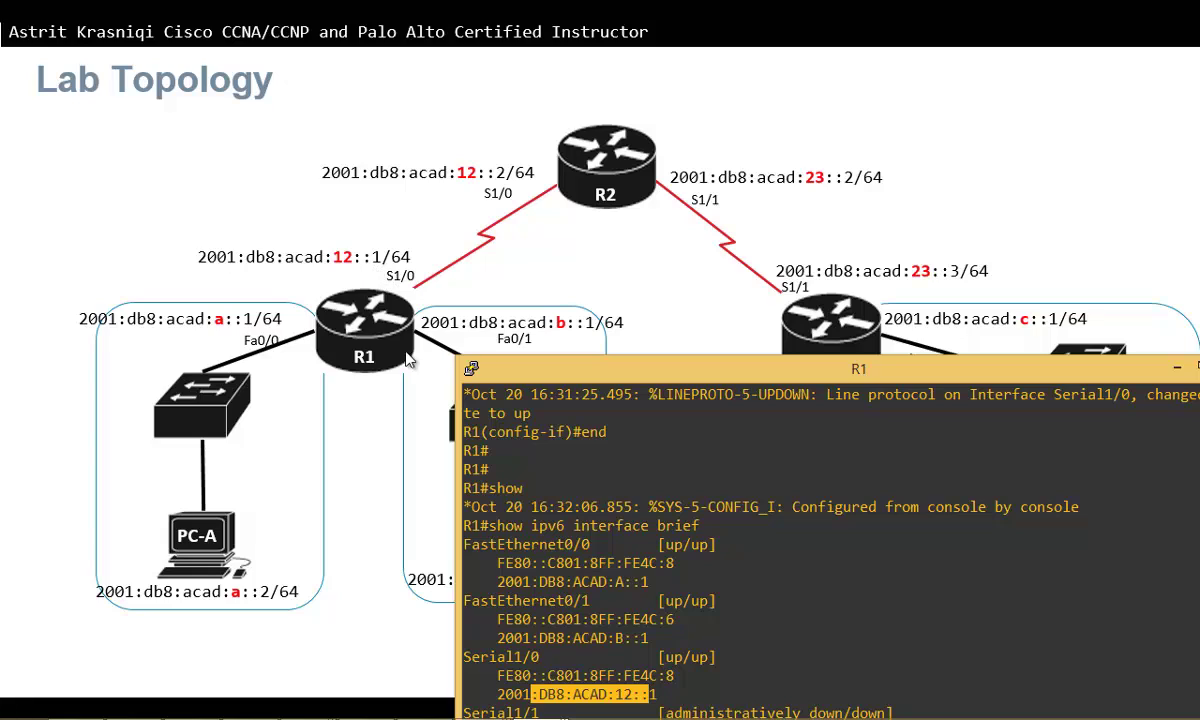
drag(541, 659, 465, 656)
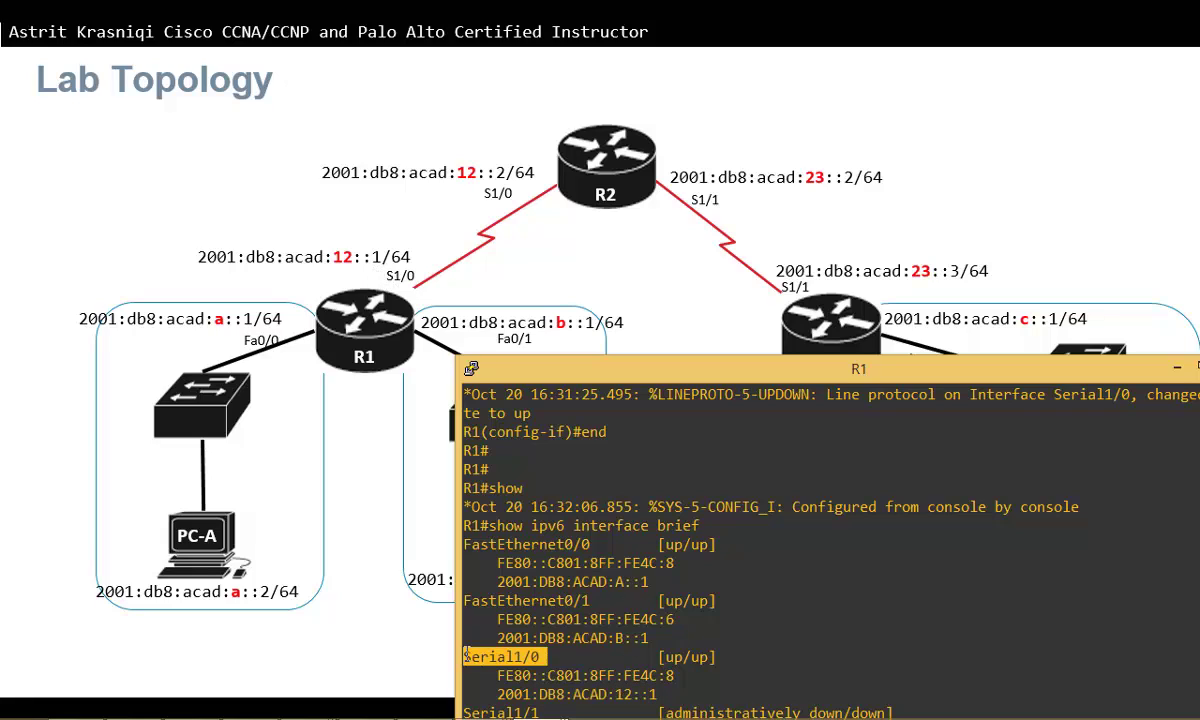
click(607, 656)
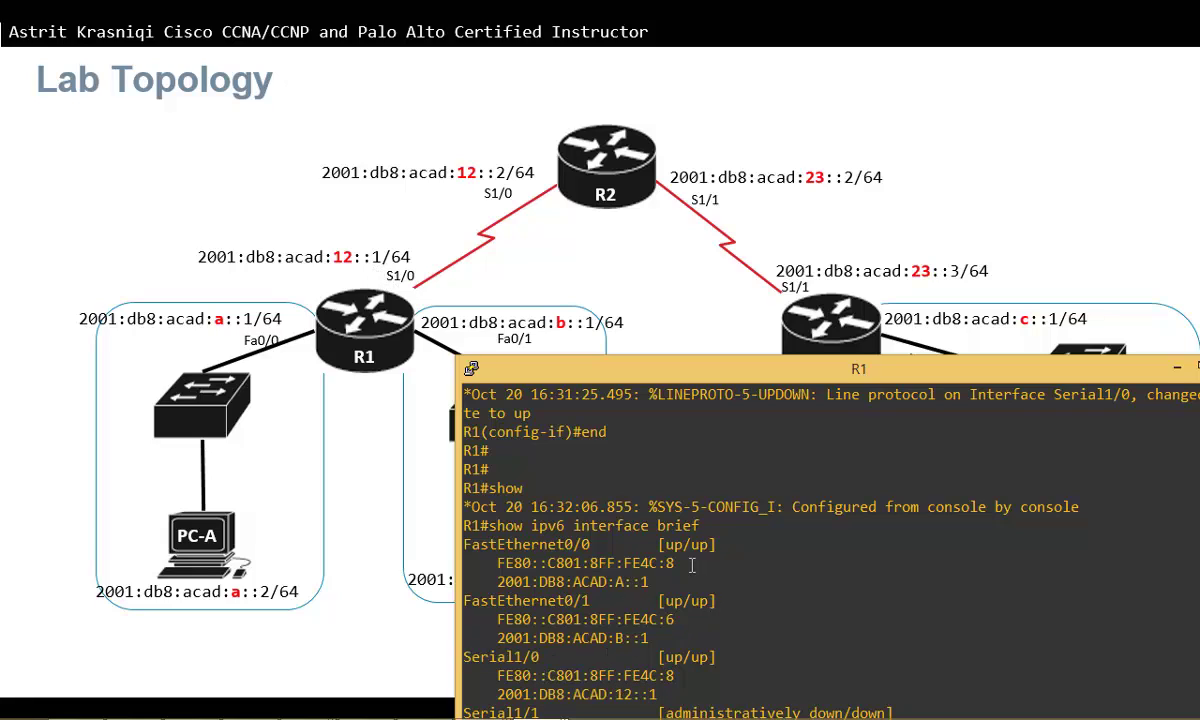
Examine the link-local address of FastEthernet0/0 in R1's interface list.
drag(692, 566, 465, 562)
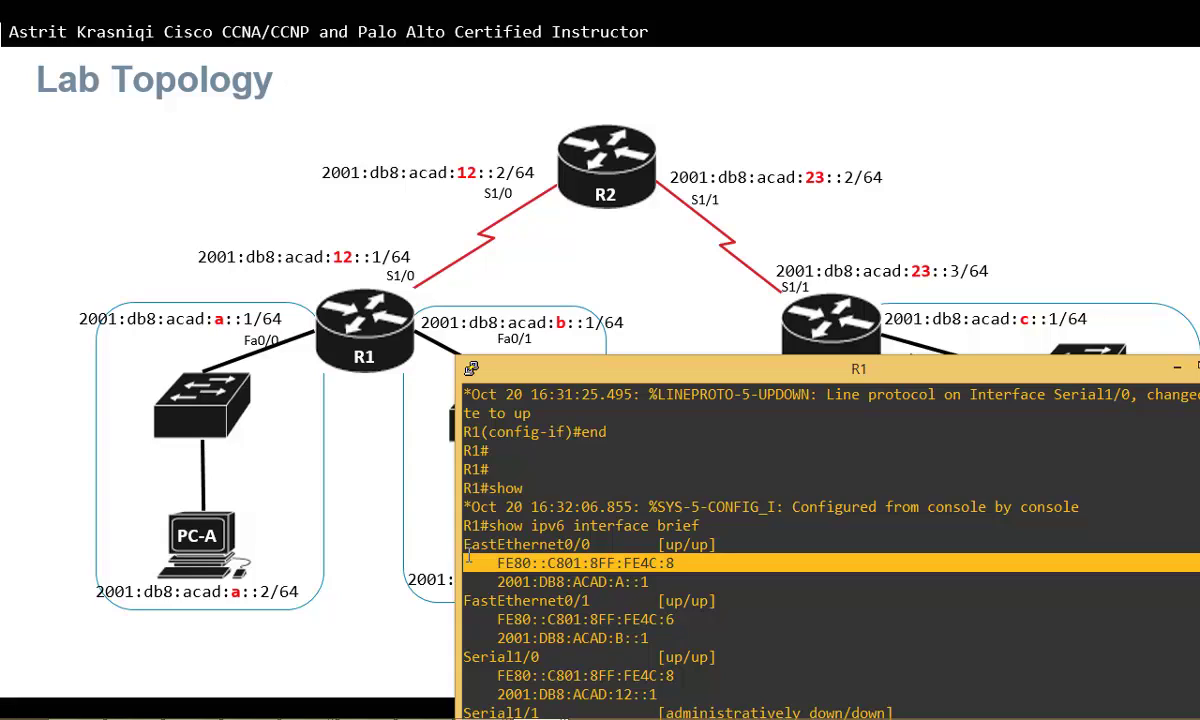
click(571, 565)
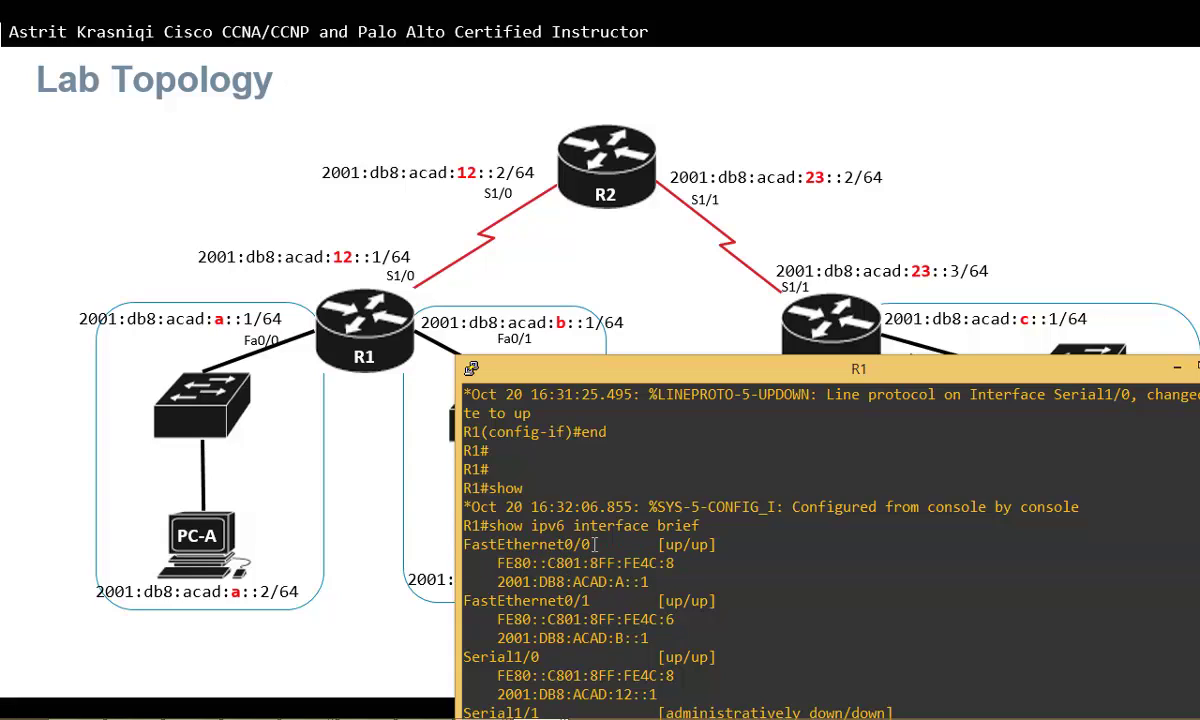
drag(595, 544, 553, 543)
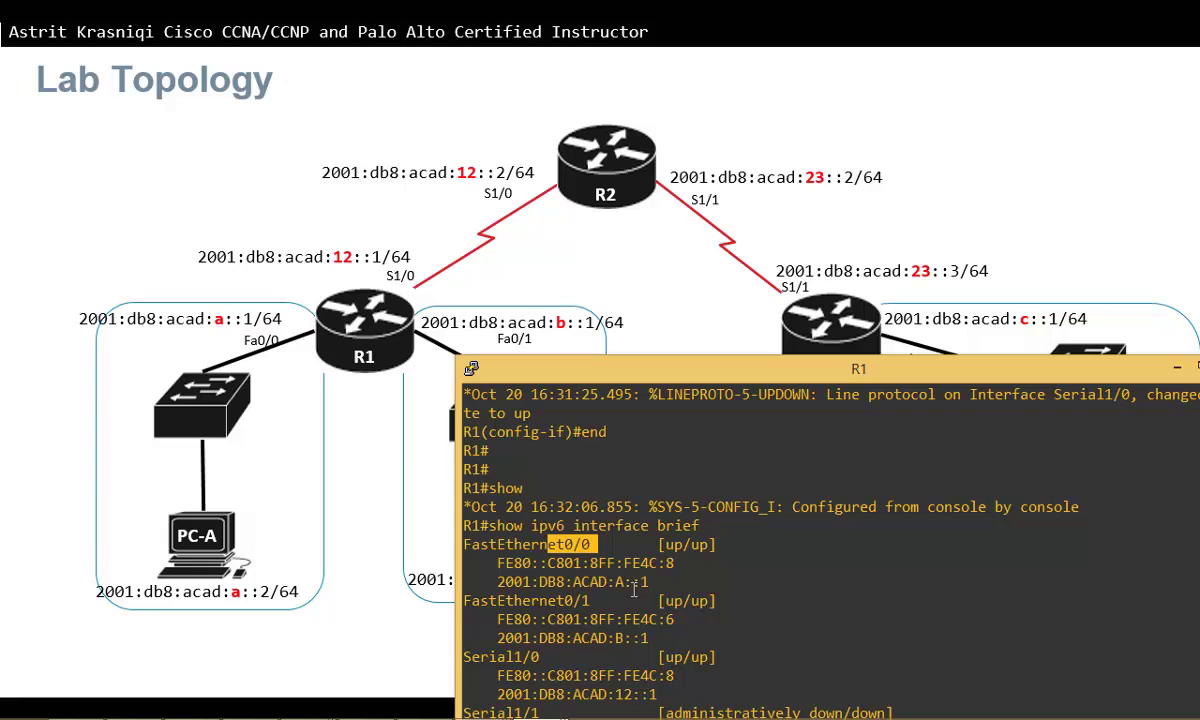
drag(596, 544, 541, 547)
Copy FastEthernet0/1's link-local address FE80::C801:8FF:FE4C:6 from R1 into Notepad, below the R2 configuration.
drag(679, 620, 500, 620)
key(ctrl+c)
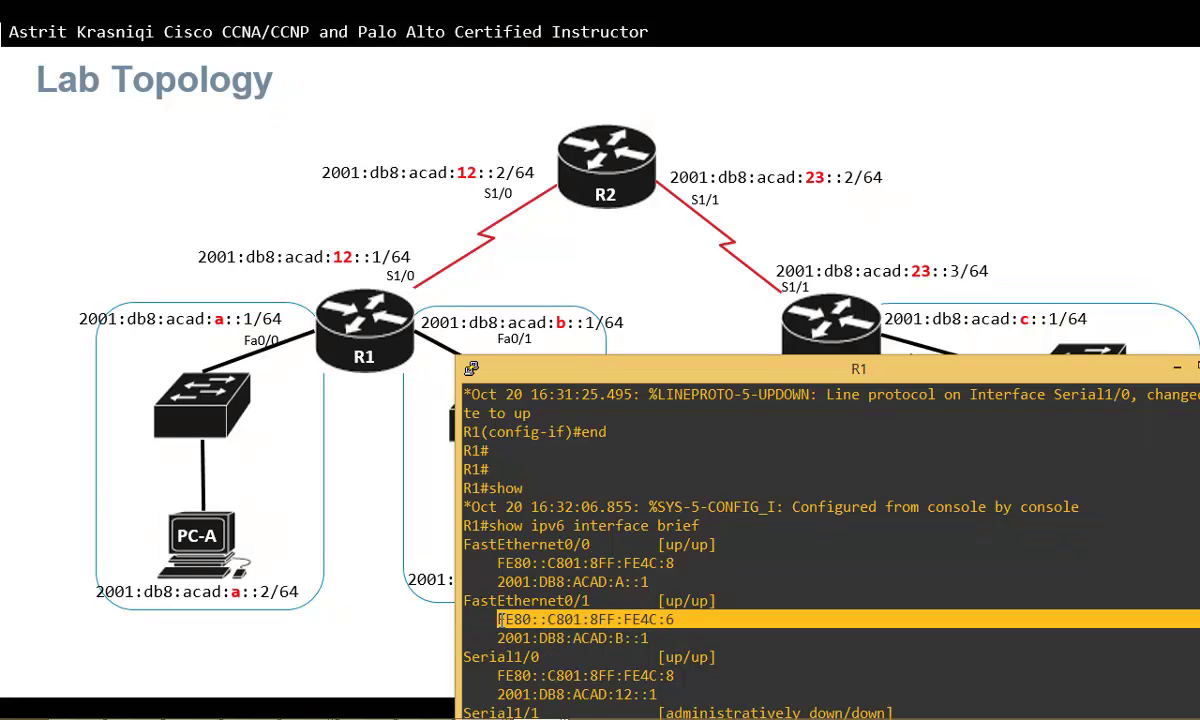
click(193, 703)
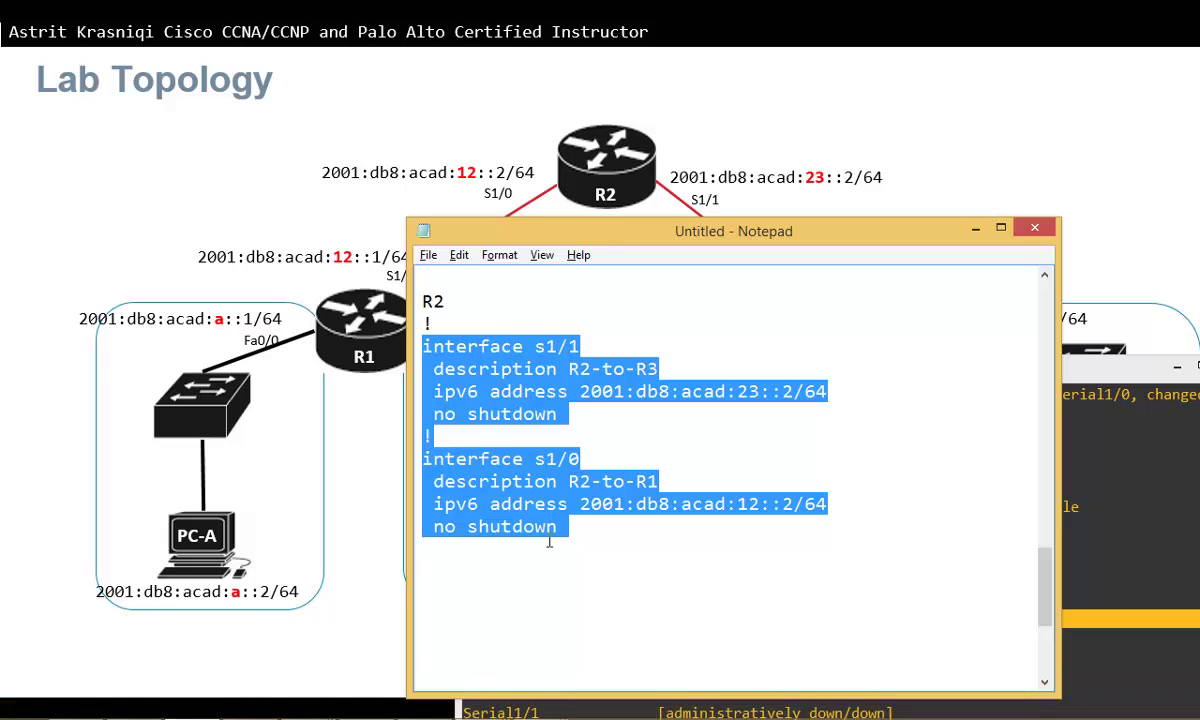
click(560, 573)
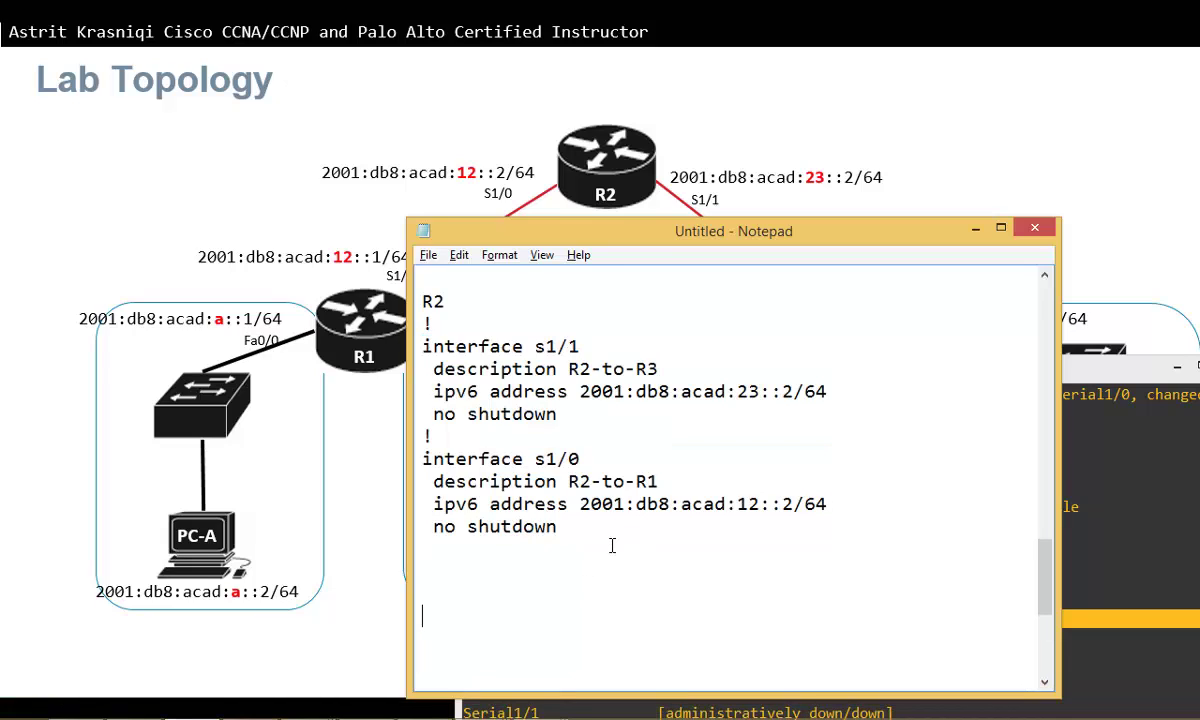
key(ctrl+v)
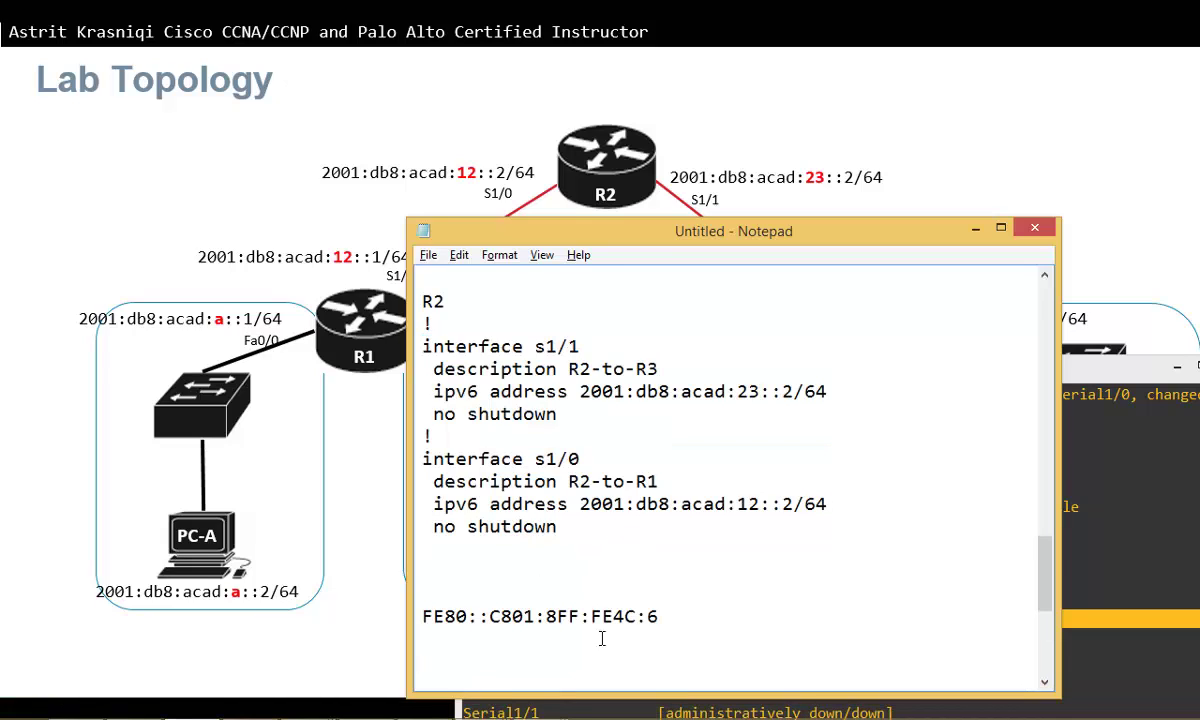
Switch back to the R1 console and run show interface fa0/1.
click(1078, 549)
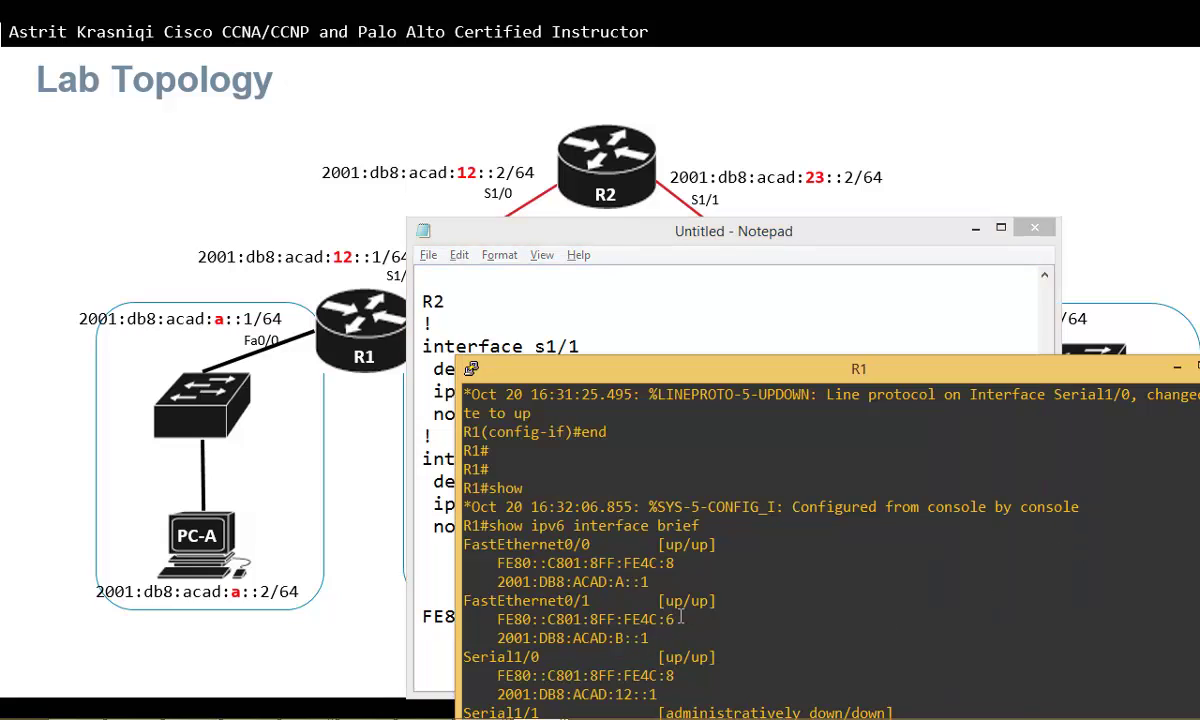
drag(638, 590, 509, 618)
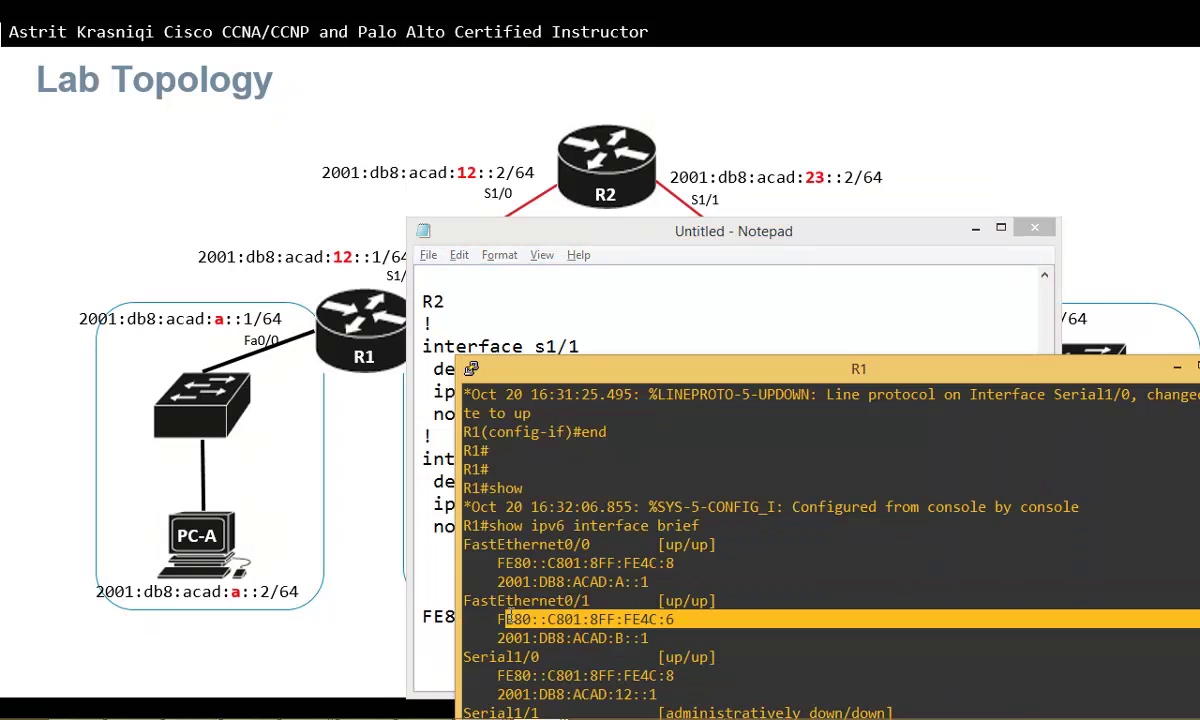
click(537, 622)
scroll(568, 628, down, 1)
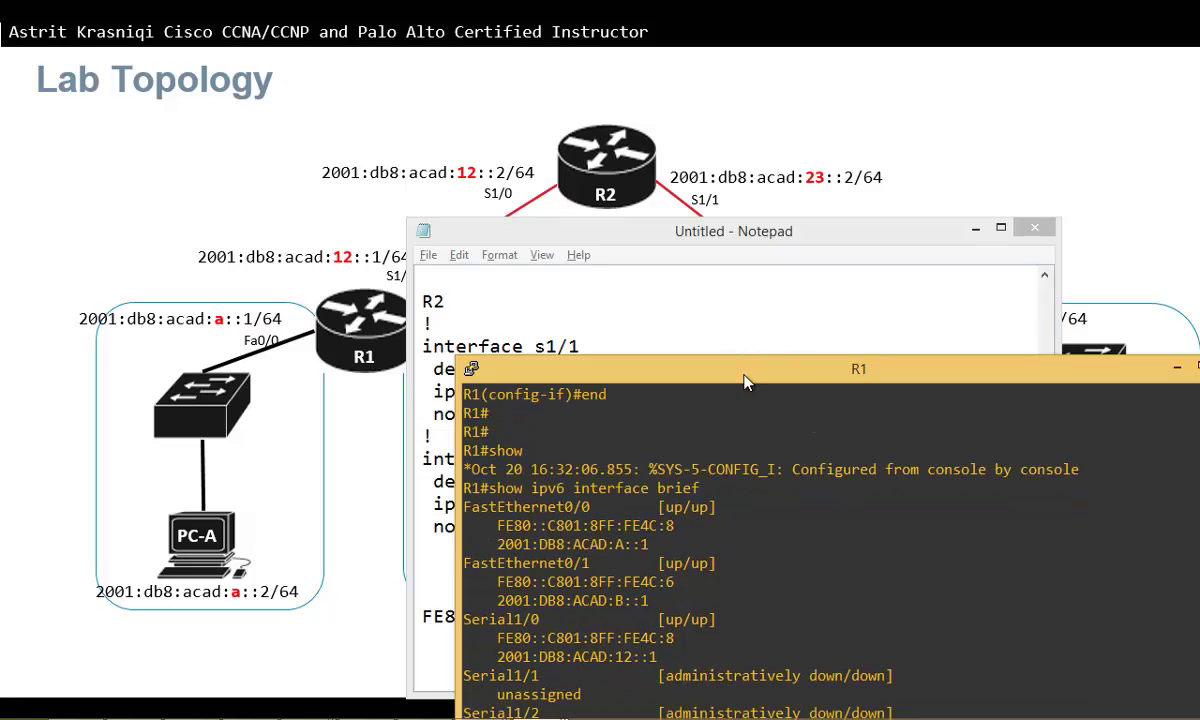
drag(758, 370, 750, 175)
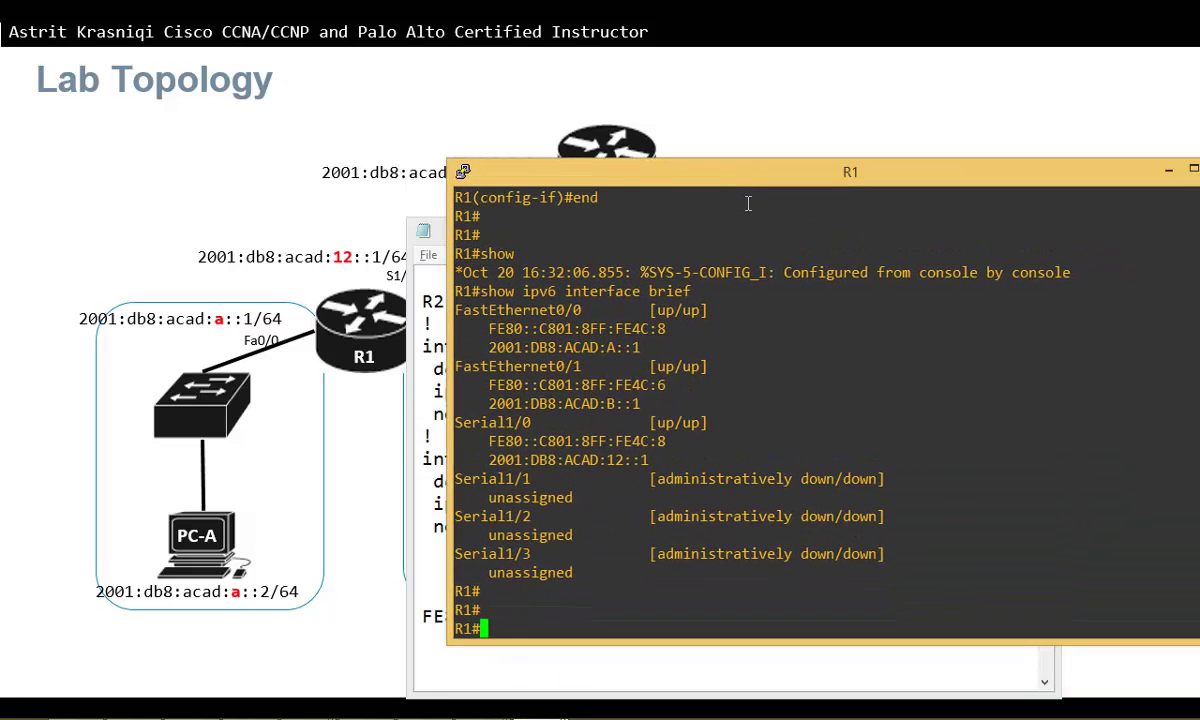
text(show interface)
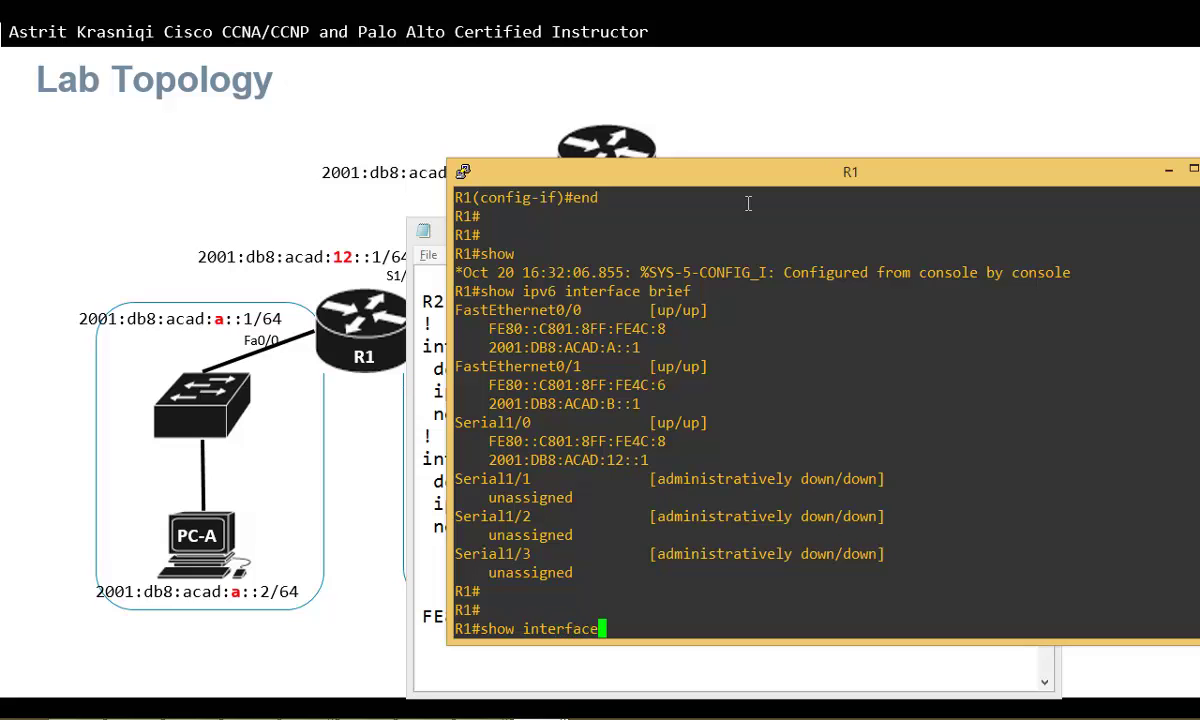
text( fa0/1)
key(Return)
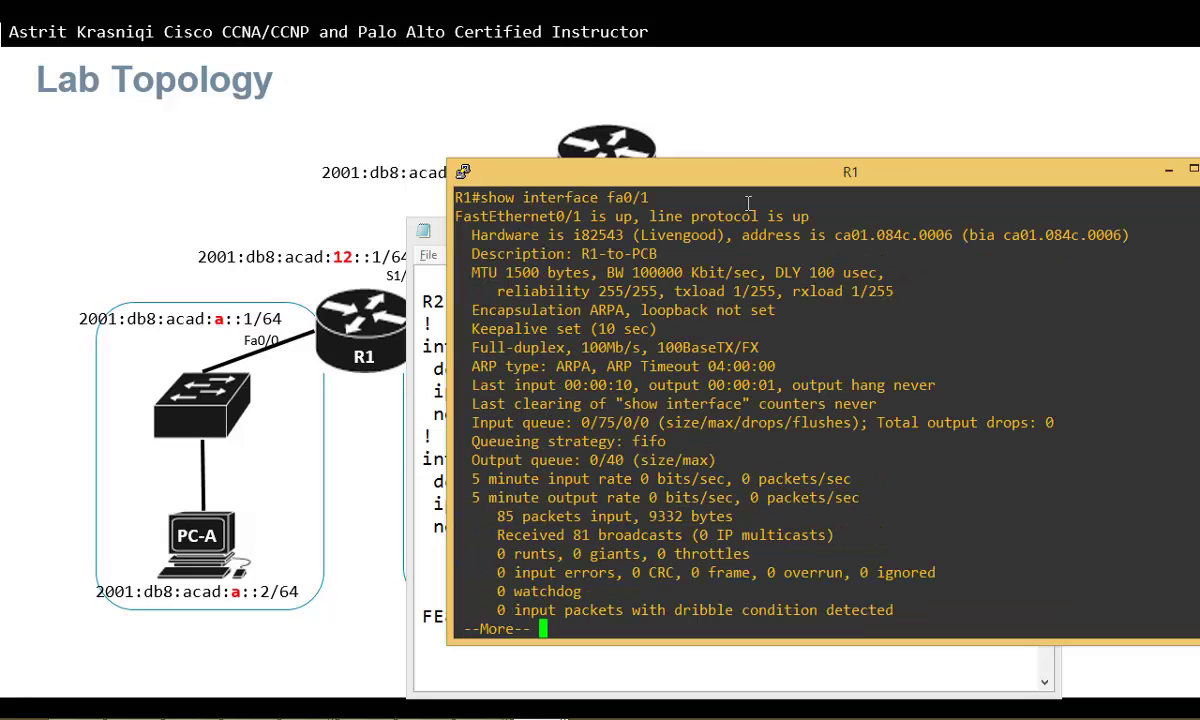
Copy FastEthernet0/1's MAC address ca01.084c.0006 into Notepad above the link-local address, and move the Notepad window up slightly.
drag(835, 236, 953, 236)
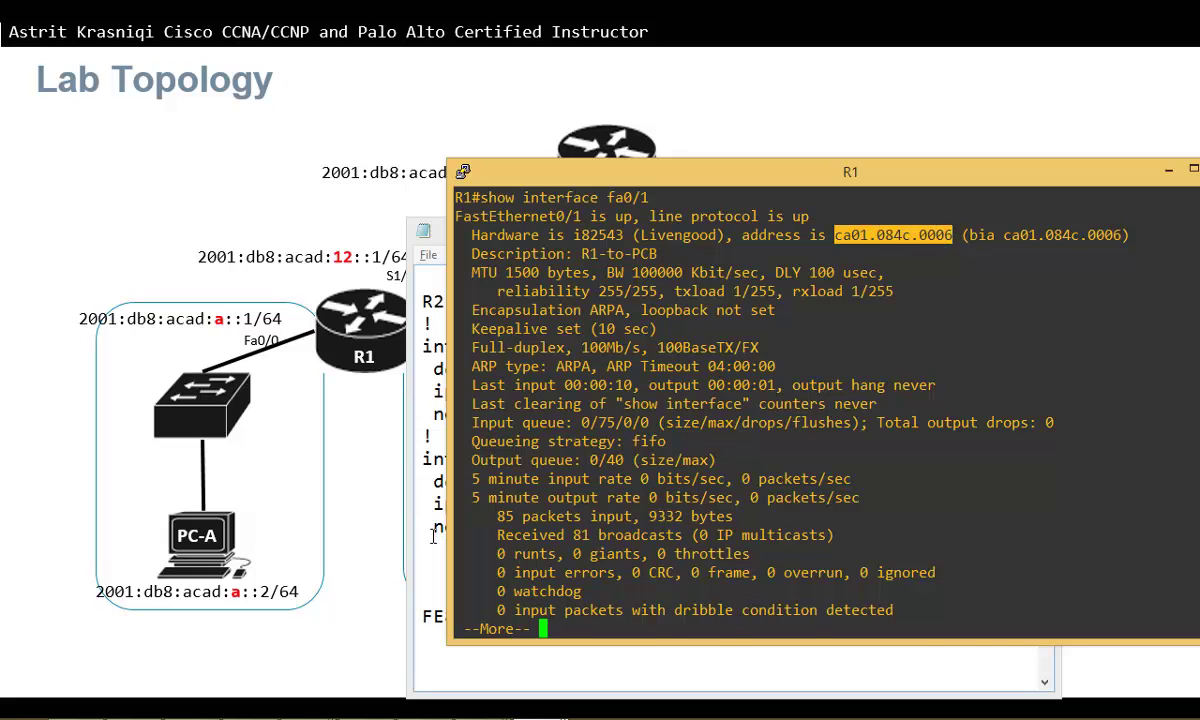
click(410, 505)
click(455, 577)
text(ca01.084c.0006)
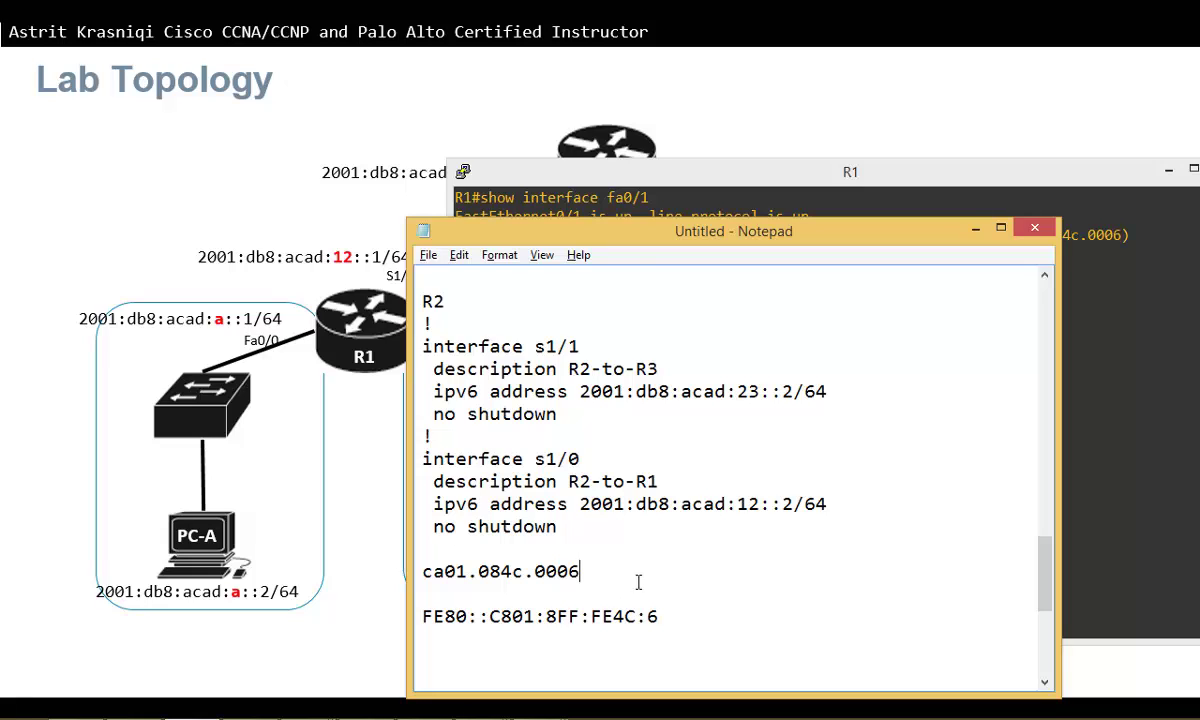
drag(643, 238, 630, 204)
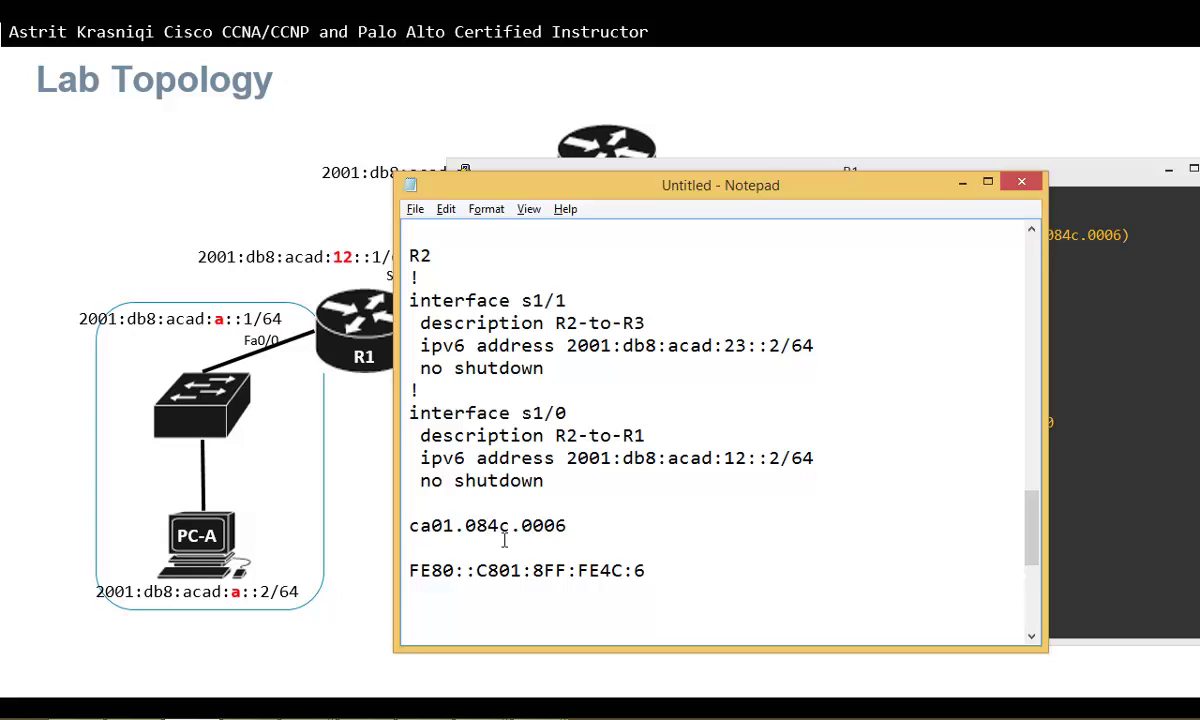
Duplicate the MAC address ca01.084c.0006 on its own line between the original and the link-local address in Notepad.
drag(567, 527, 396, 531)
key(ctrl+c)
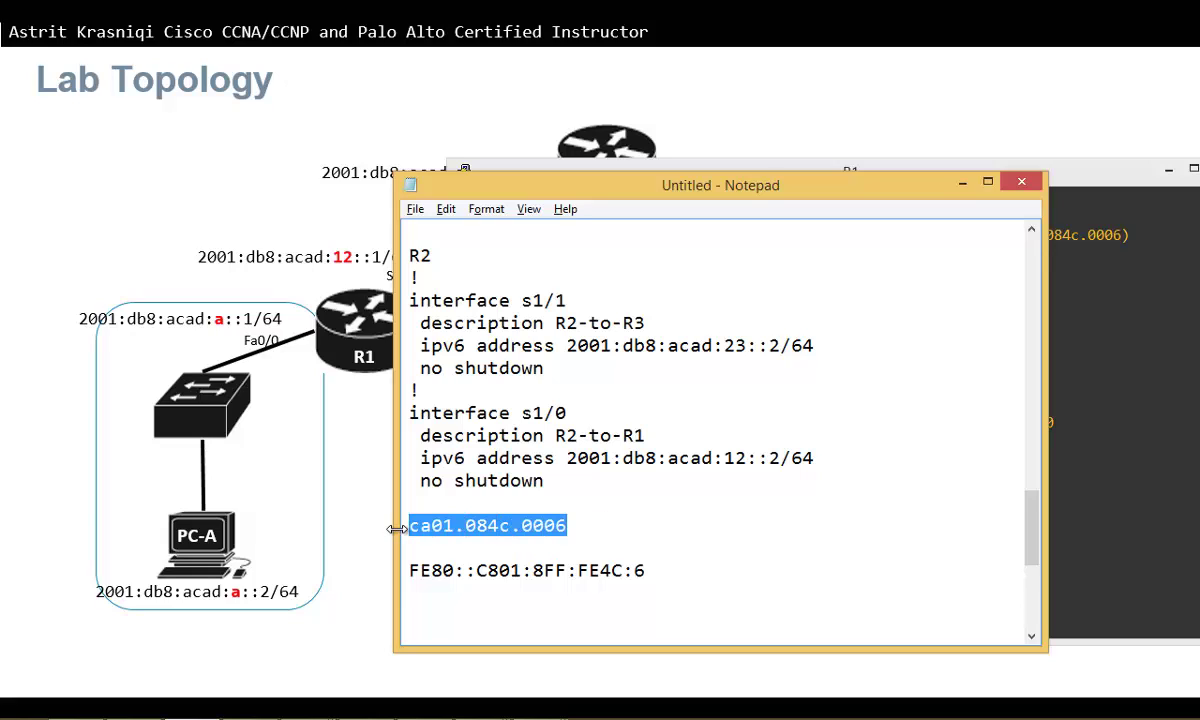
click(452, 546)
key(Return)
key(Return)
key(Up)
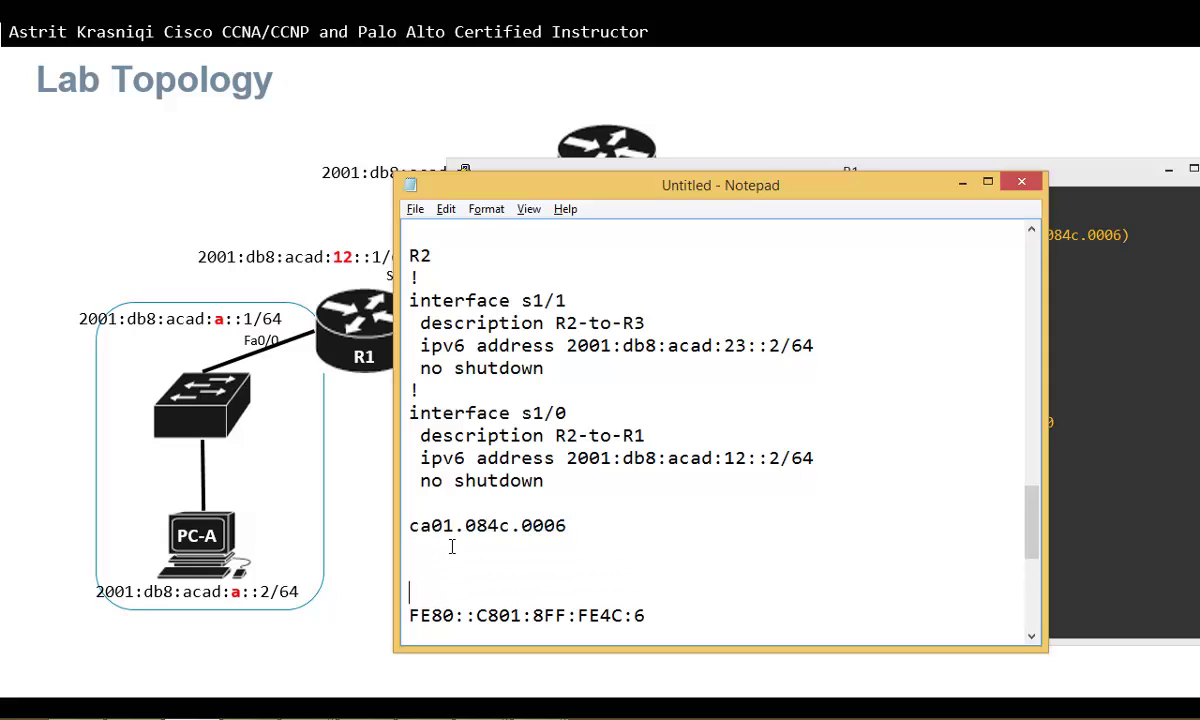
key(ctrl+v)
Split the copied MAC address into two halves with a wide gap between ca01.08 and 4c.0006.
key(Left)
key(Left)
key(Left)
key(Left)
key(Left)
key(Left)
key(Left)
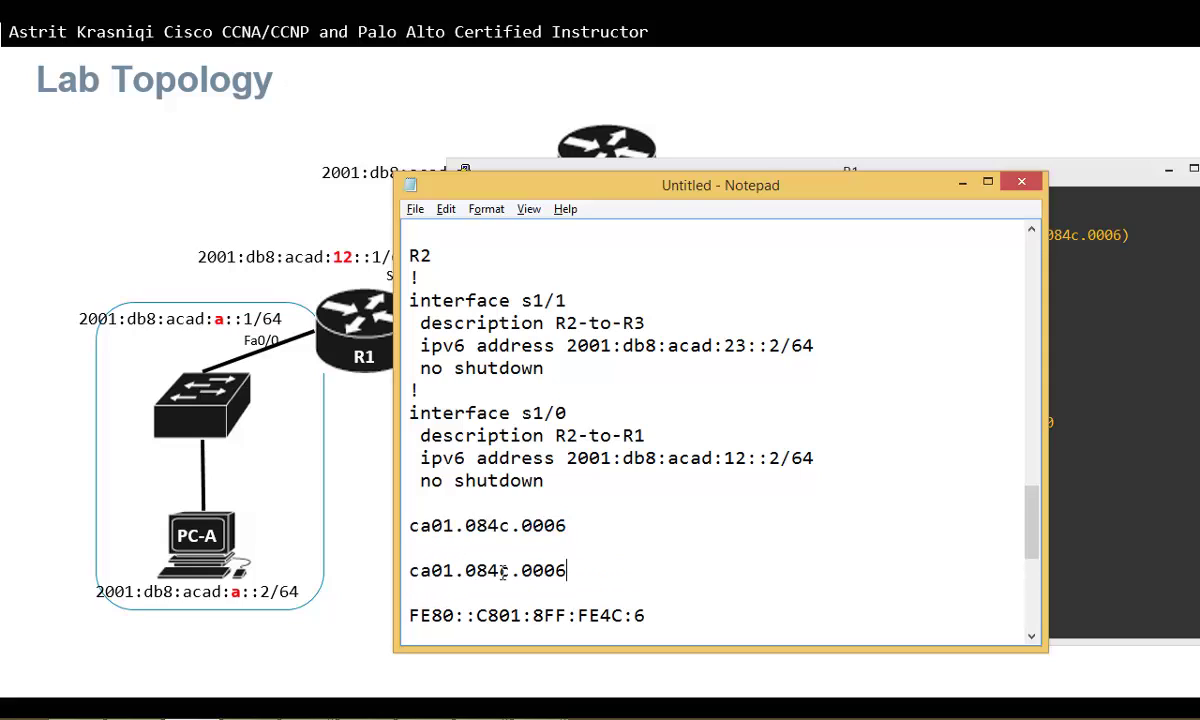
key(Tab)
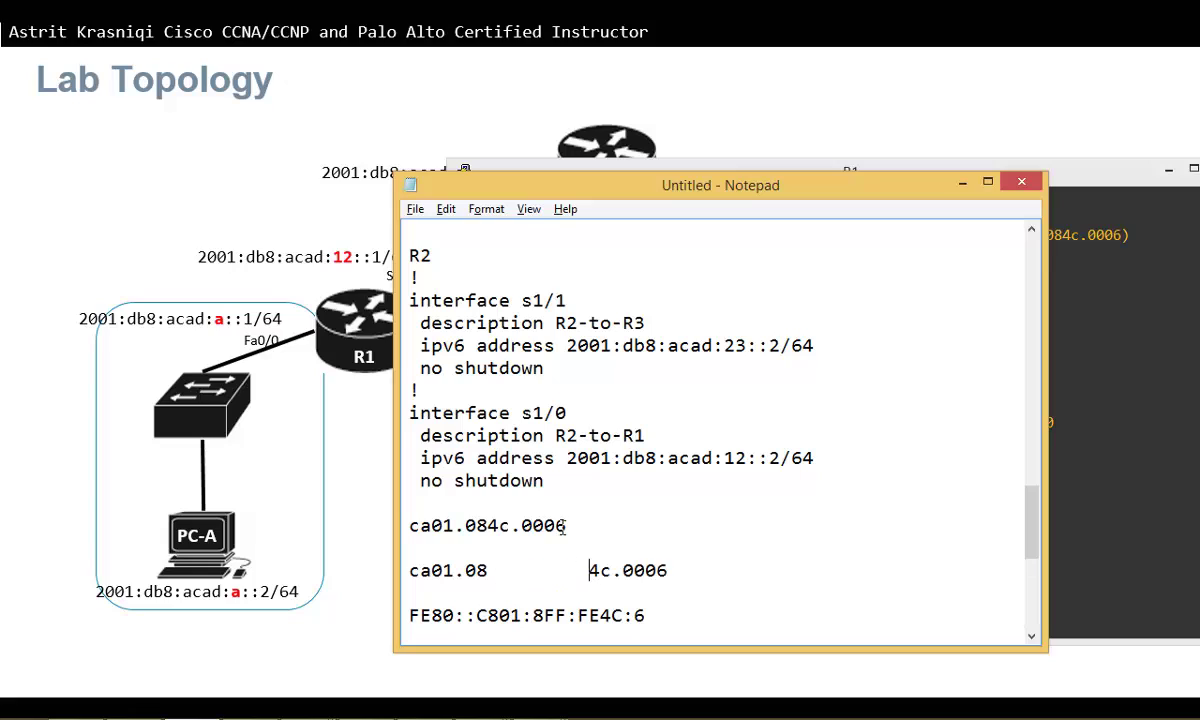
Annotate the MAC address as 48 bits, bracket the link-local interface ID as 64 bits, and write -16 between them with the pen.
drag(567, 525, 405, 521)
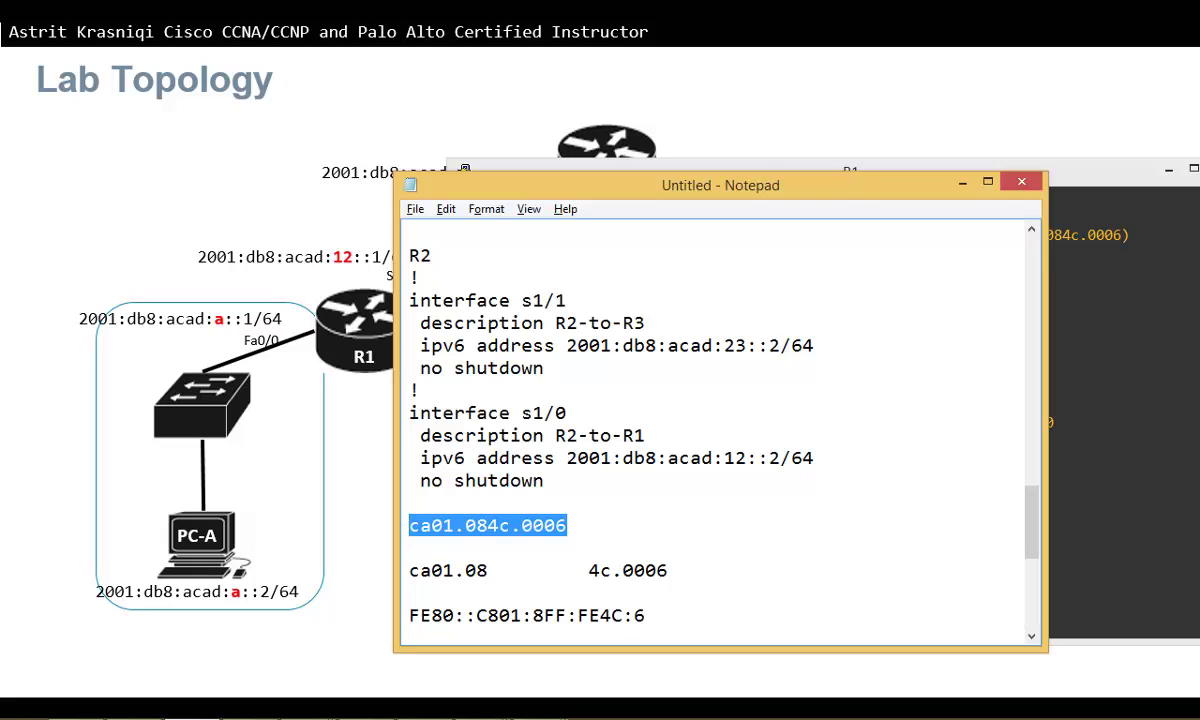
drag(622, 503, 572, 522)
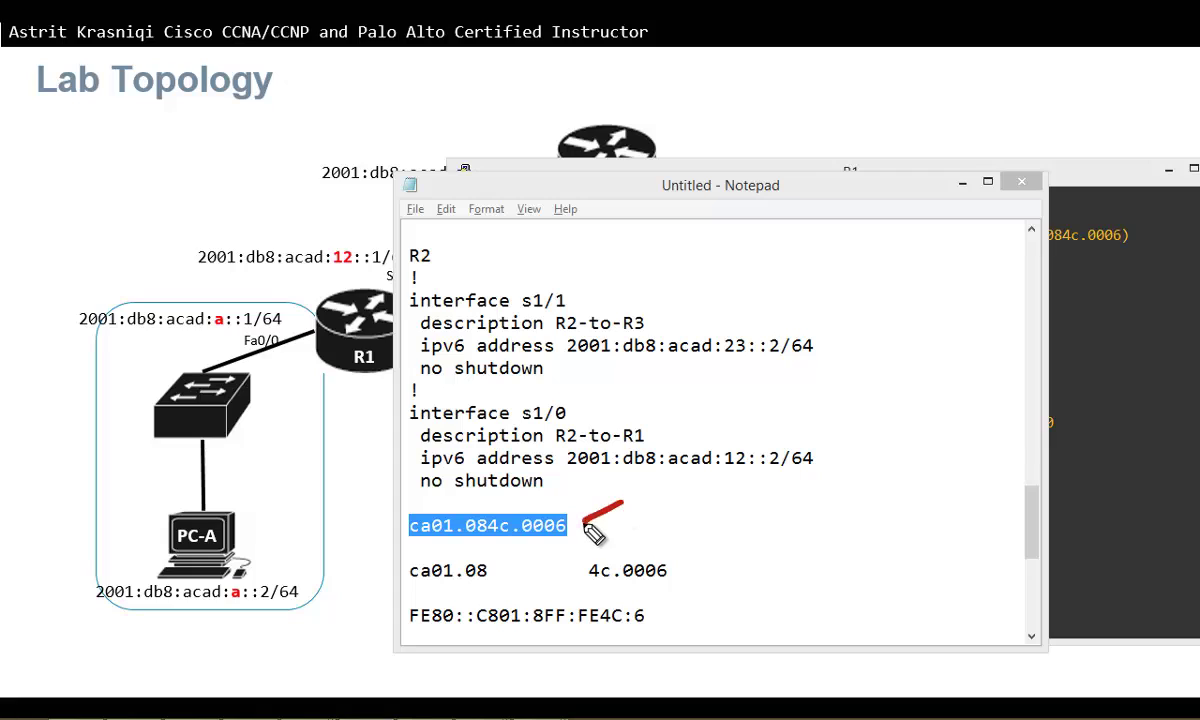
mouse_move(640, 487)
mouse_down()
mouse_move(655, 514)
mouse_move(681, 492)
mouse_move(730, 512)
mouse_move(773, 510)
mouse_up()
drag(760, 496, 784, 494)
drag(806, 490, 786, 510)
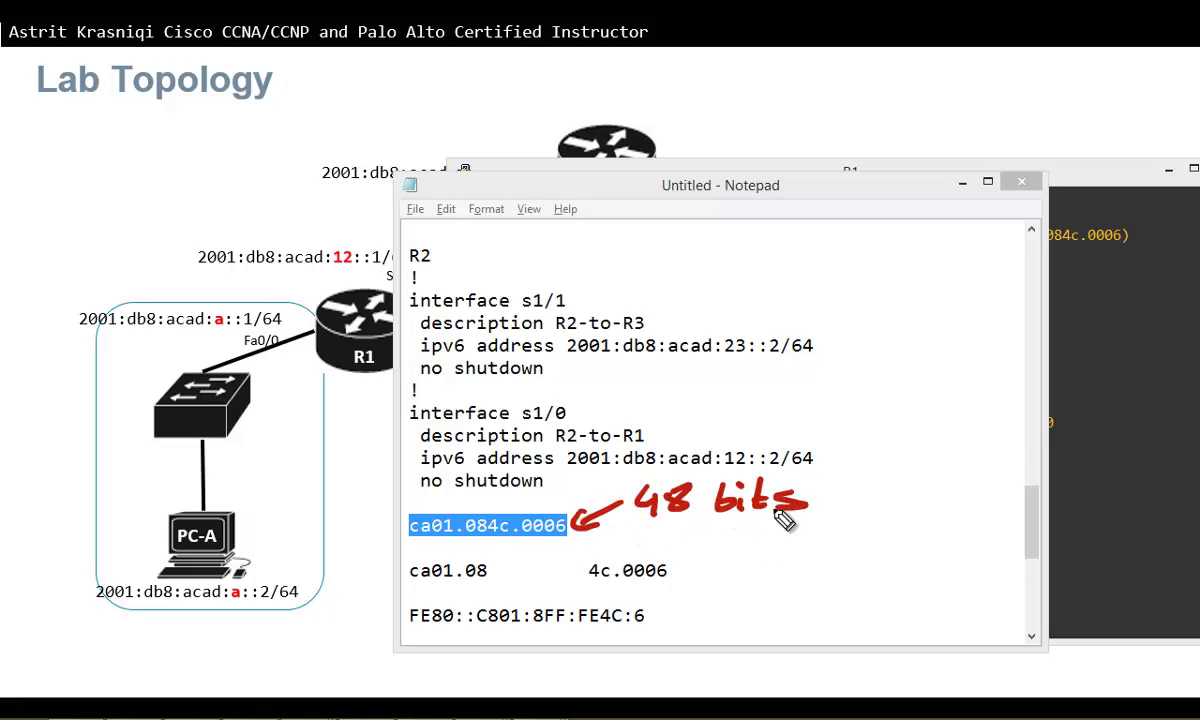
mouse_move(462, 608)
mouse_down()
mouse_move(497, 636)
mouse_move(659, 635)
mouse_move(671, 612)
mouse_move(802, 620)
mouse_move(852, 616)
mouse_up()
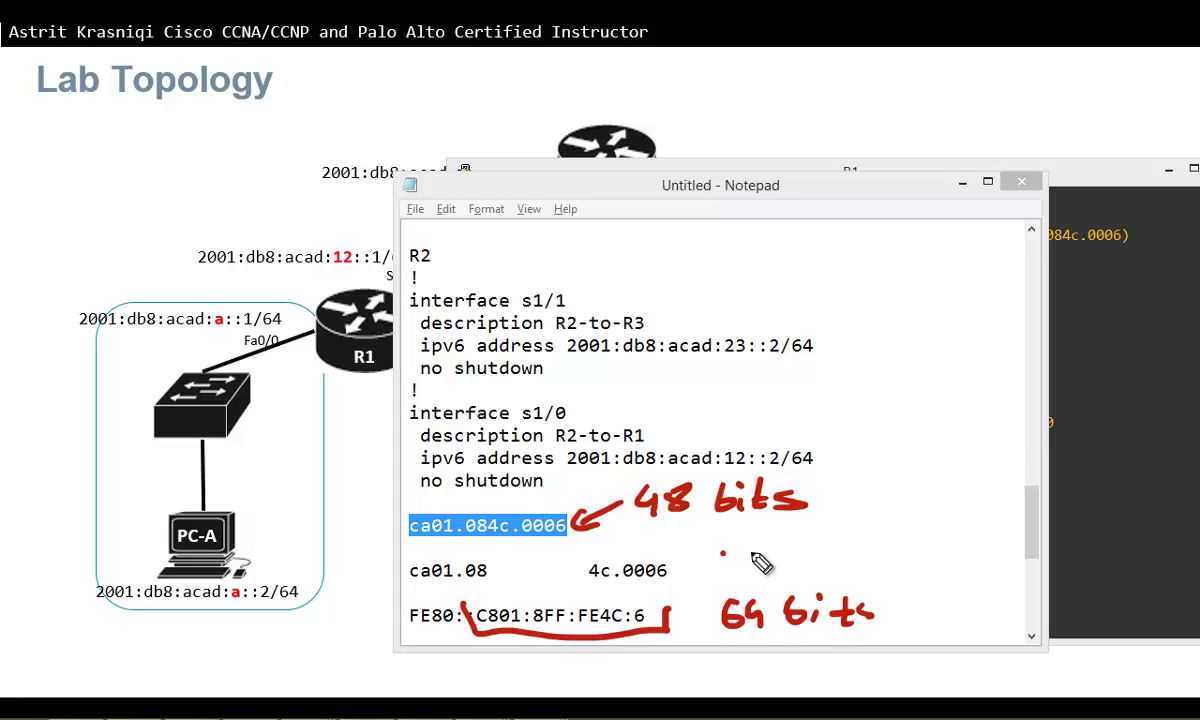
drag(722, 557, 750, 560)
mouse_move(762, 540)
mouse_down()
mouse_move(770, 568)
mouse_move(793, 560)
mouse_up()
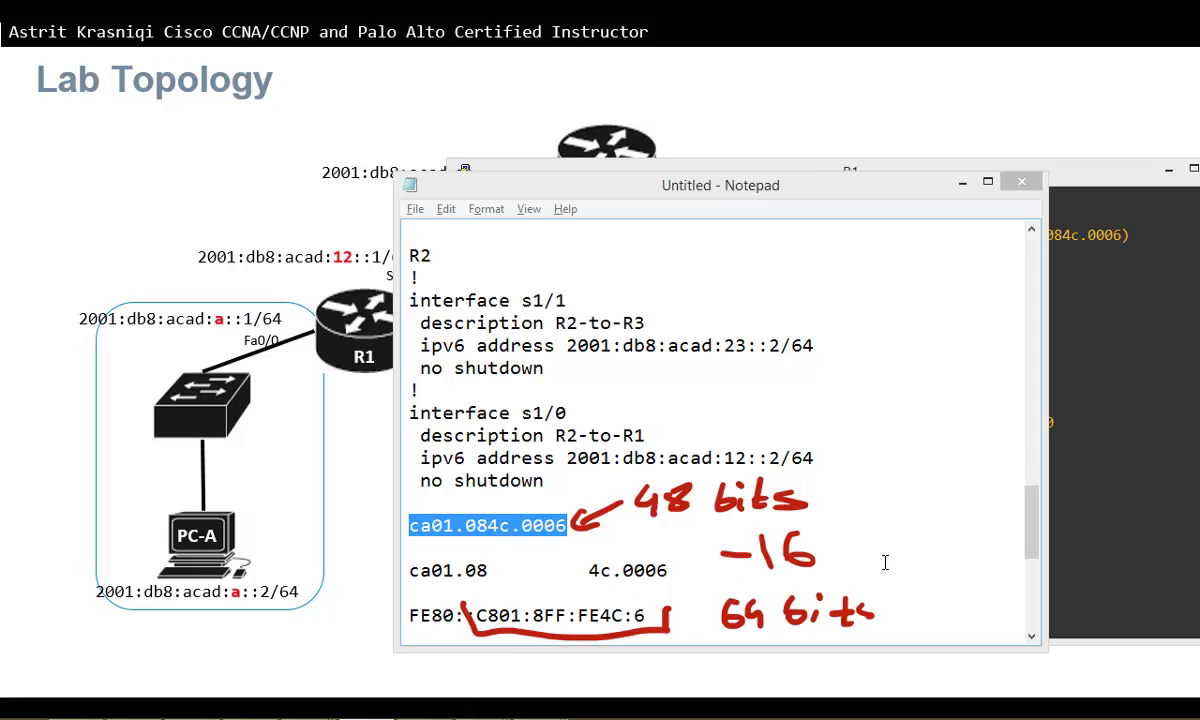
Insert FFFE into the gap of the split MAC address and highlight the matching FF:FE in the link-local address.
click(499, 570)
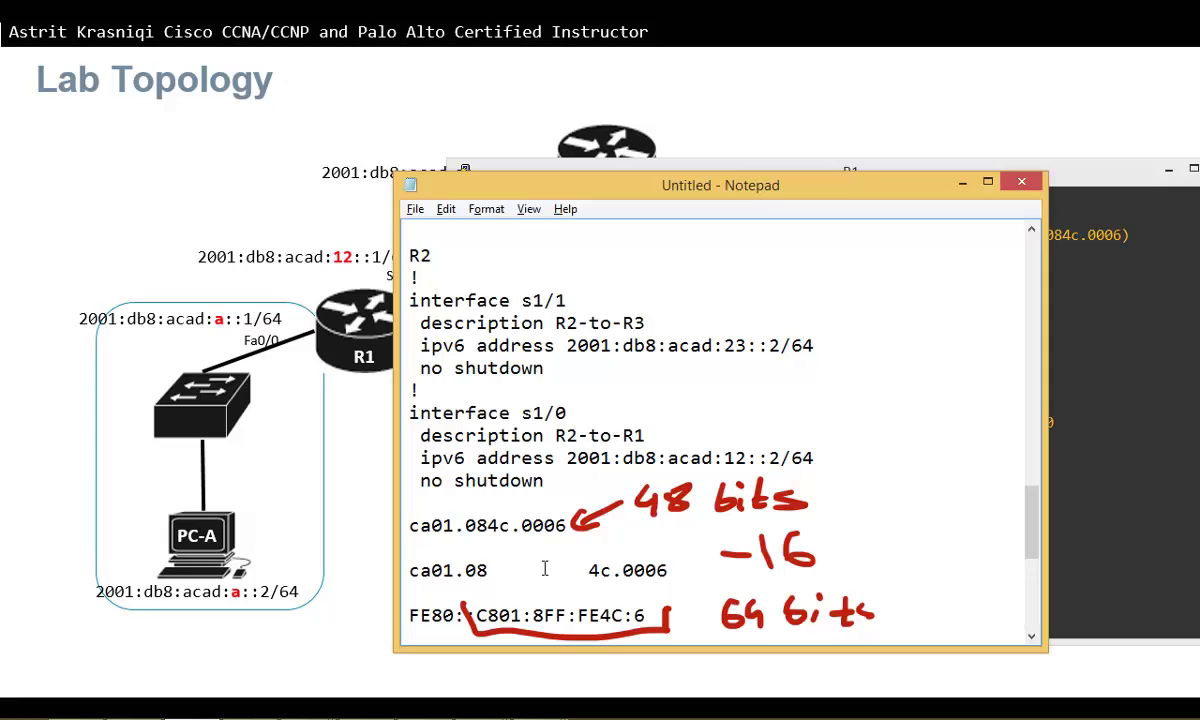
text(FFFE)
drag(600, 617, 545, 605)
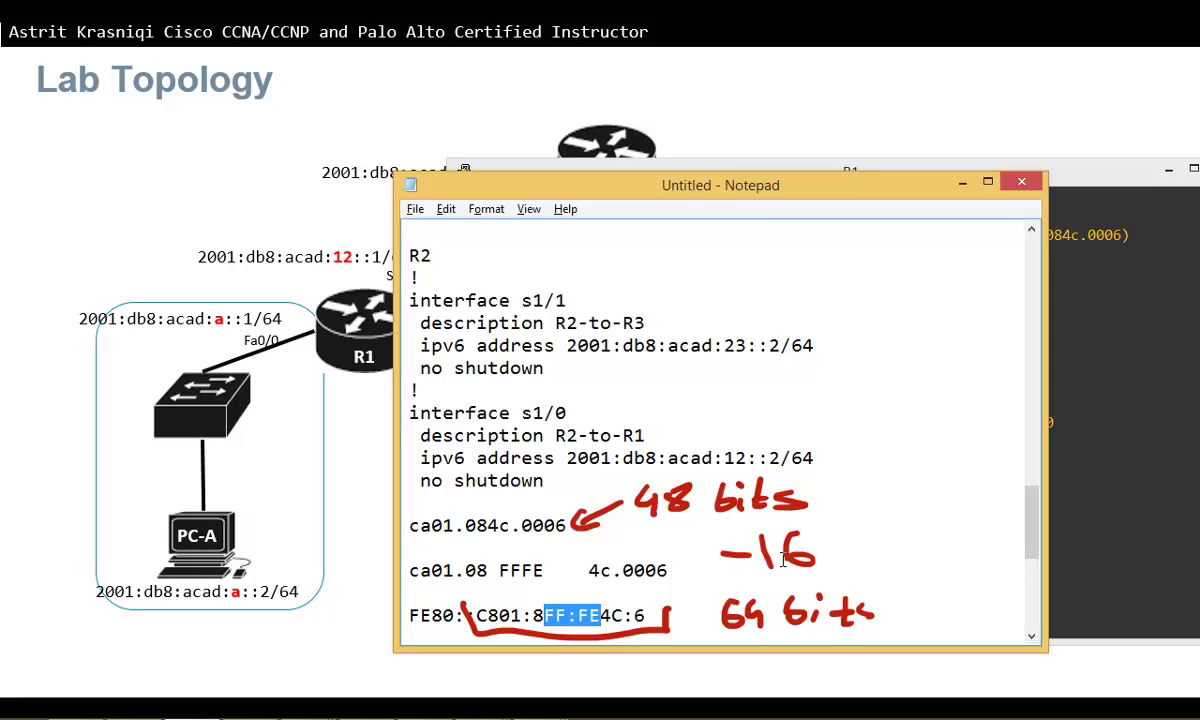
Add one blank line above the link-local address and clear the pen annotations.
click(553, 583)
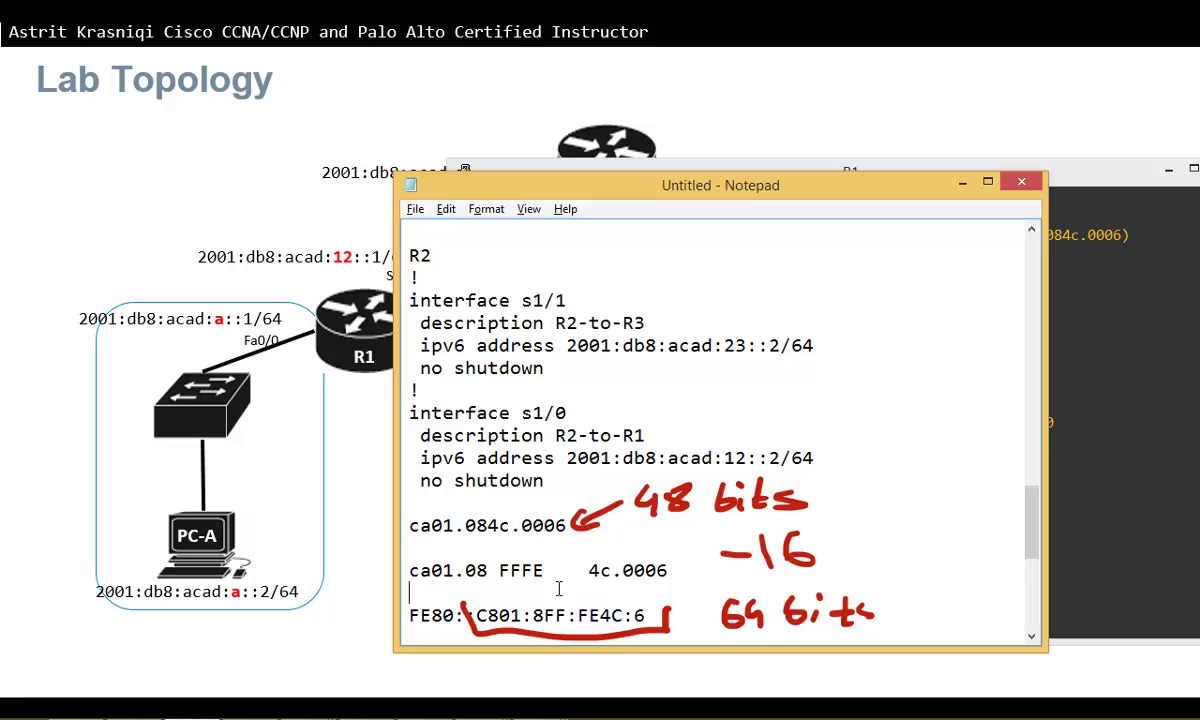
key(Down)
key(shift+End)
key(Delete)
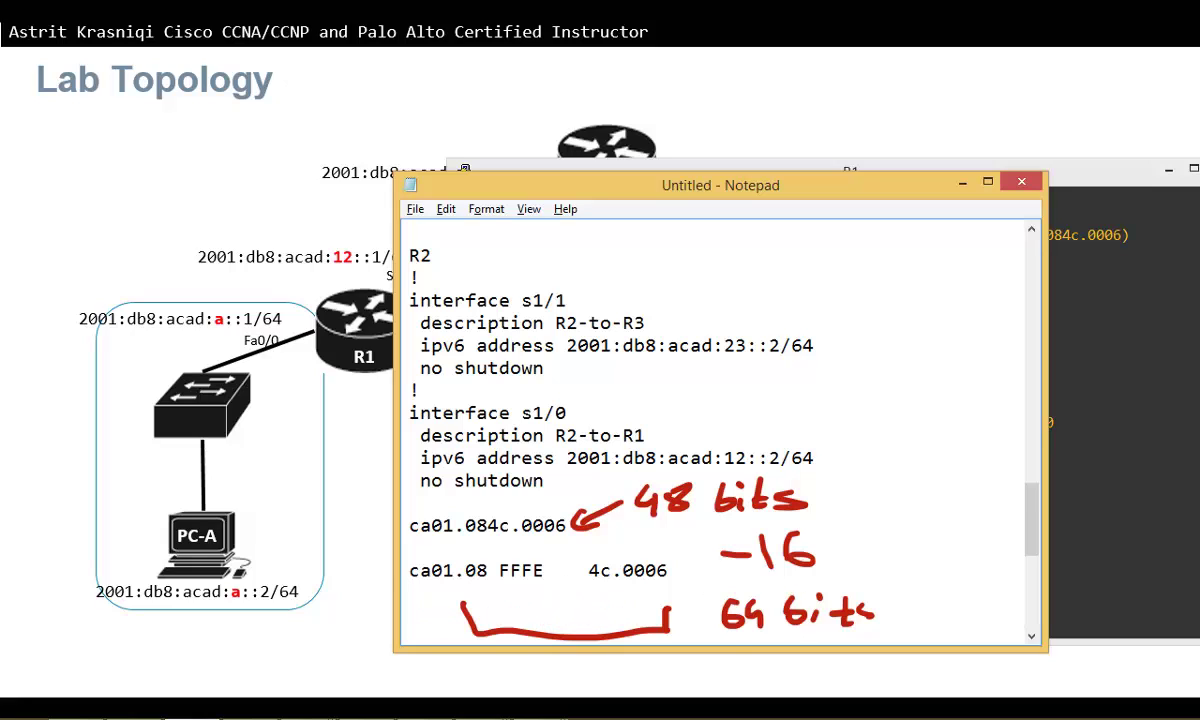
key(Escape)
Add three blank lines above the original MAC address to separate the notes from the R2 configuration.
click(1031, 640)
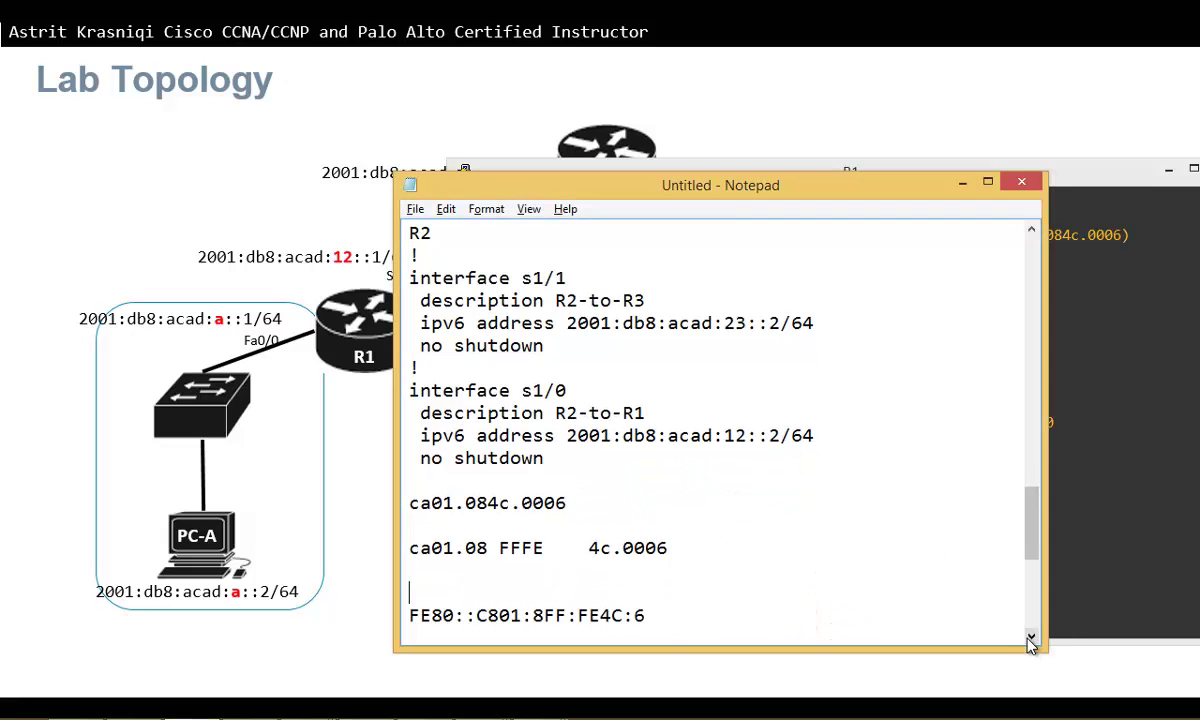
scroll(1031, 640, down, 3)
click(1022, 632)
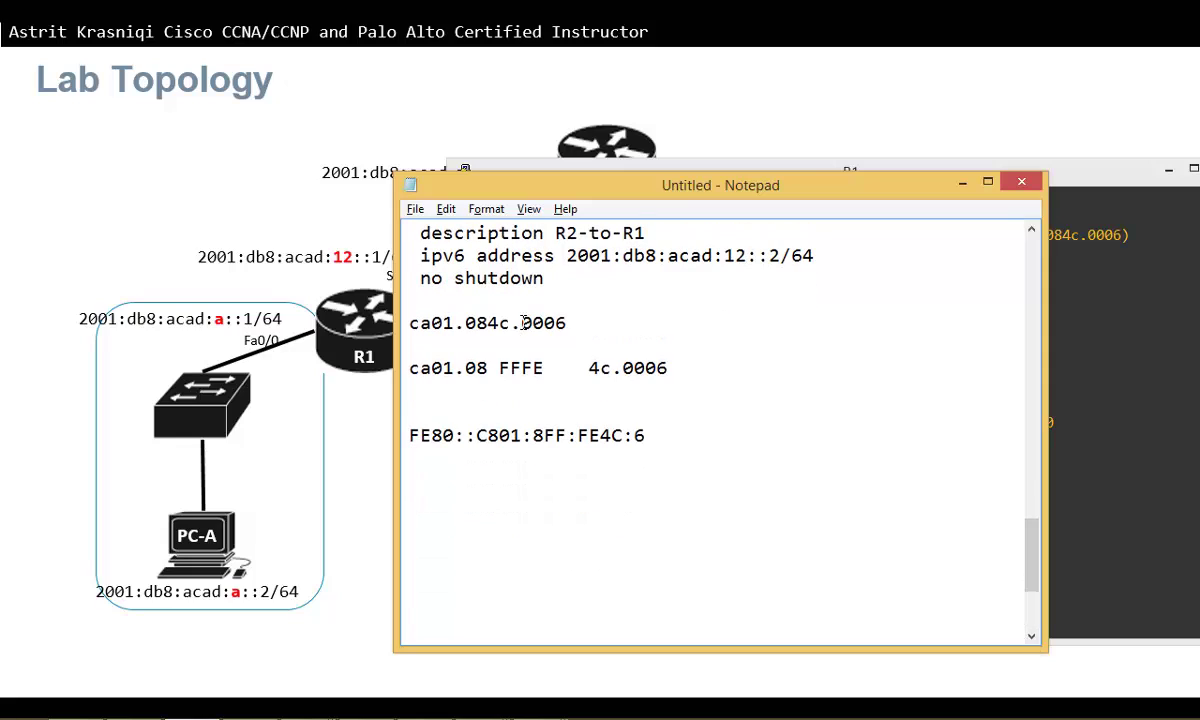
key(Return)
key(Return)
key(Return)
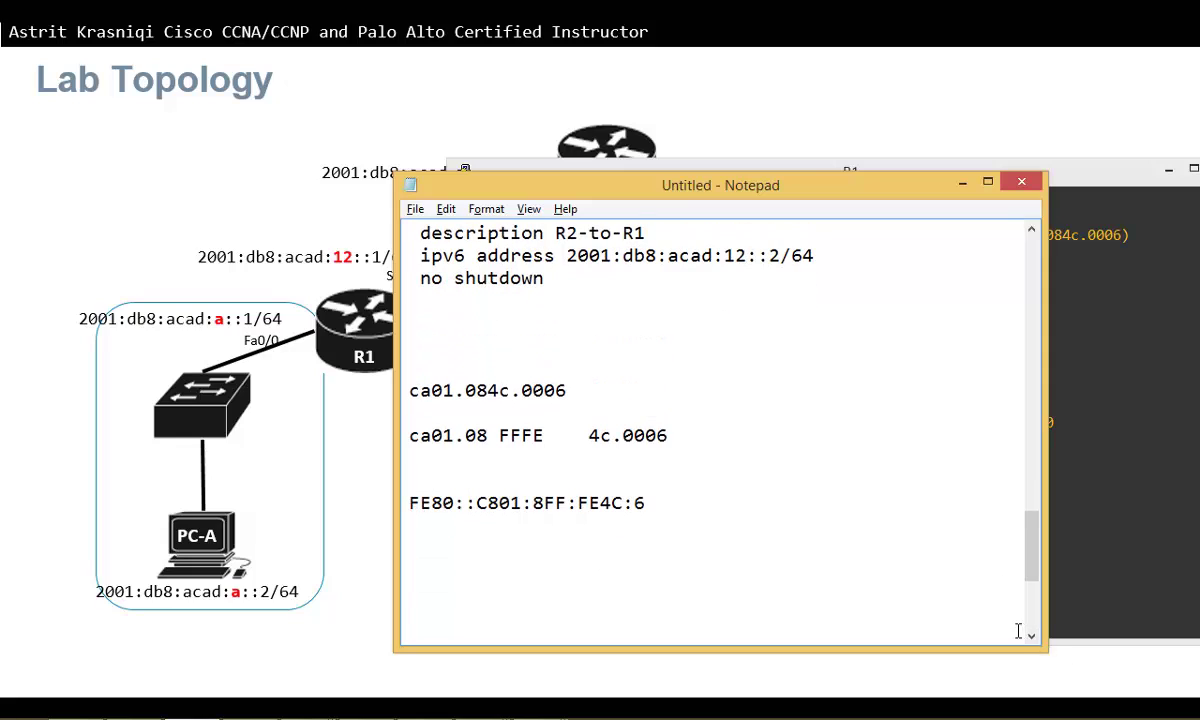
click(1031, 637)
click(1031, 637)
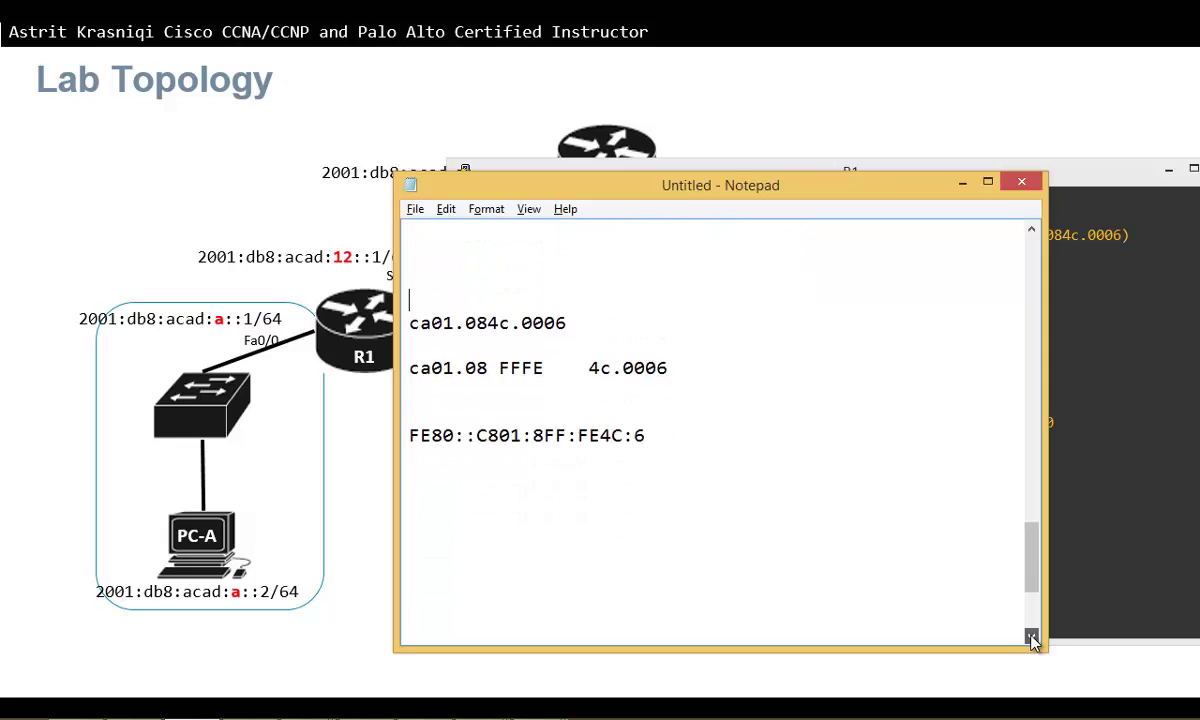
Write the binary form of the first byte ca, 1100 1010, on a line below the split MAC address.
click(421, 372)
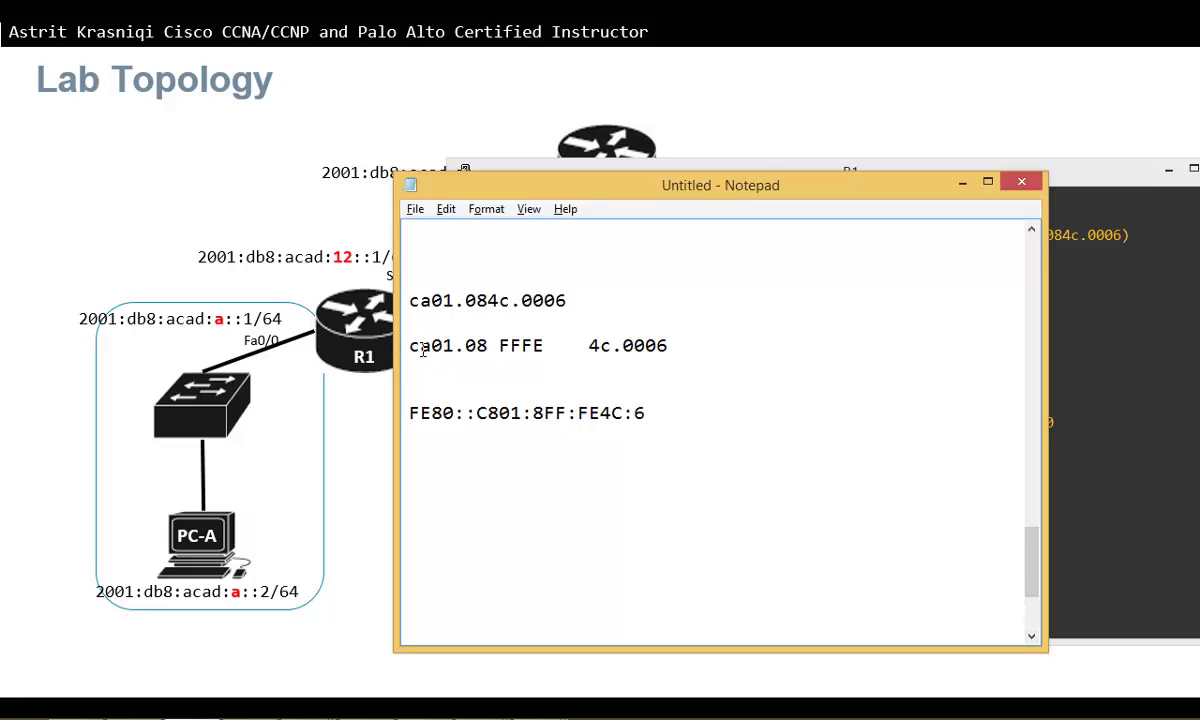
drag(428, 347, 409, 347)
click(429, 367)
key(Return)
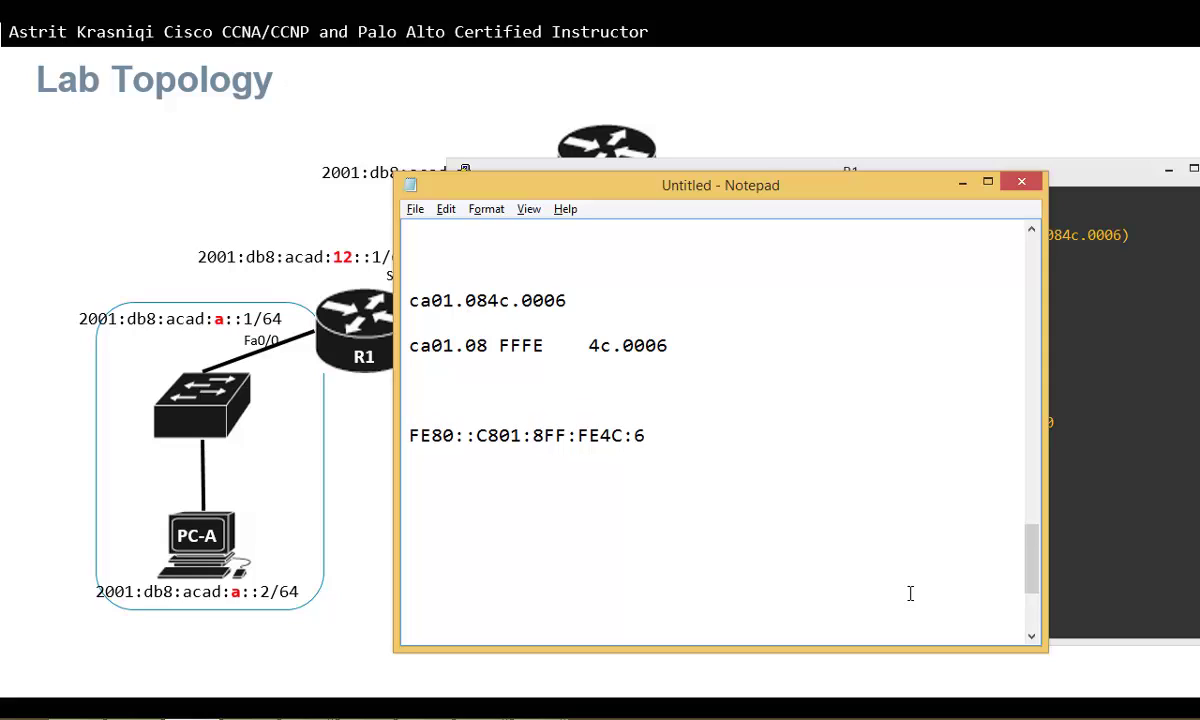
text(1100 1010)
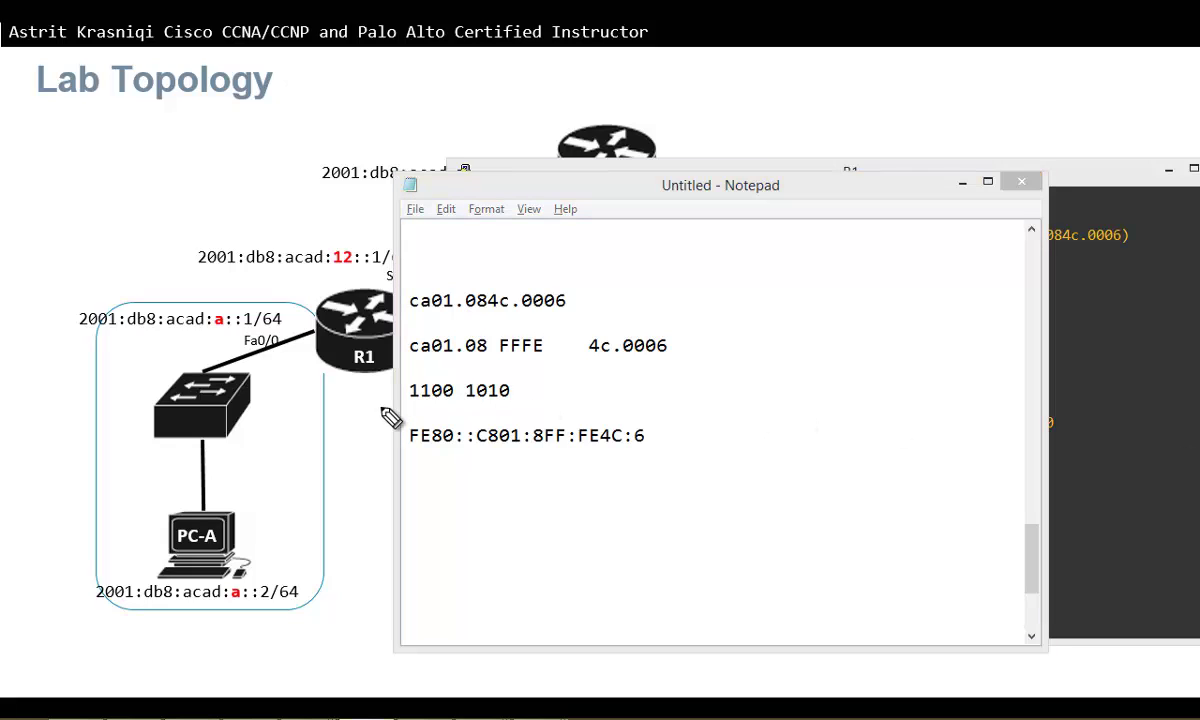
Count along the bits of 1100 1010 with the pen, circle the seventh bit, write 0 beneath it, and erase the markings.
click(409, 406)
mouse_move(424, 404)
mouse_down()
mouse_move(504, 402)
mouse_move(490, 405)
mouse_up()
click(449, 402)
click(472, 401)
click(484, 401)
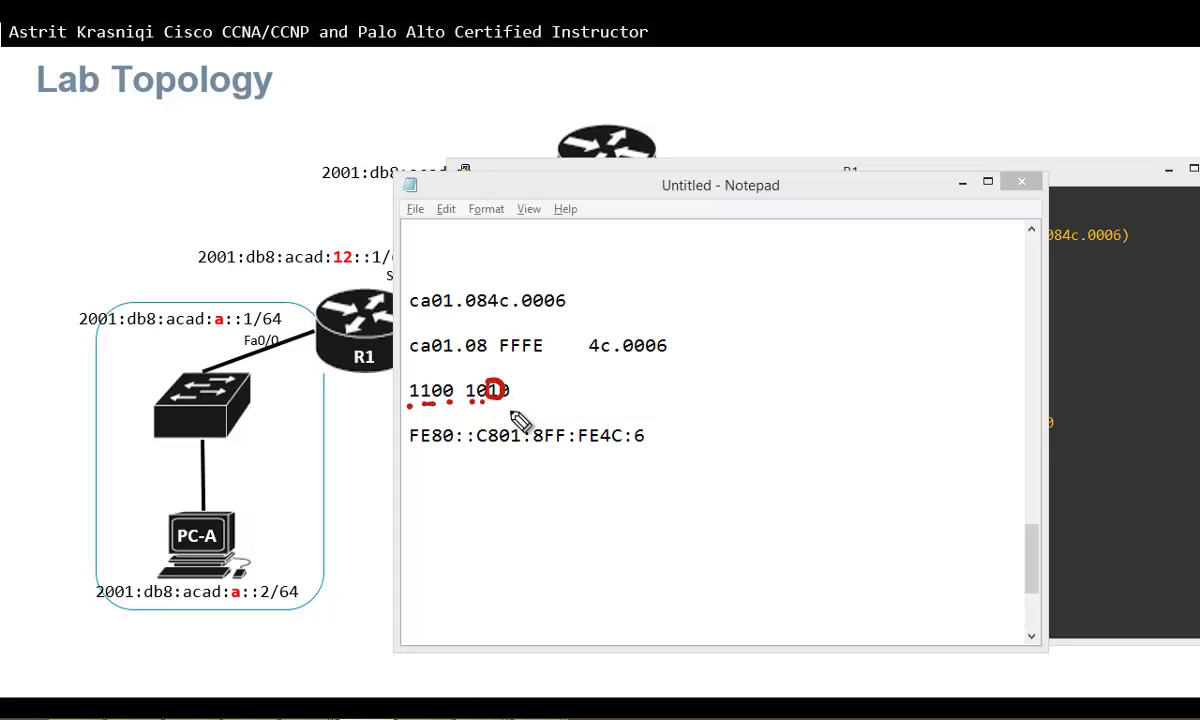
drag(490, 407, 496, 424)
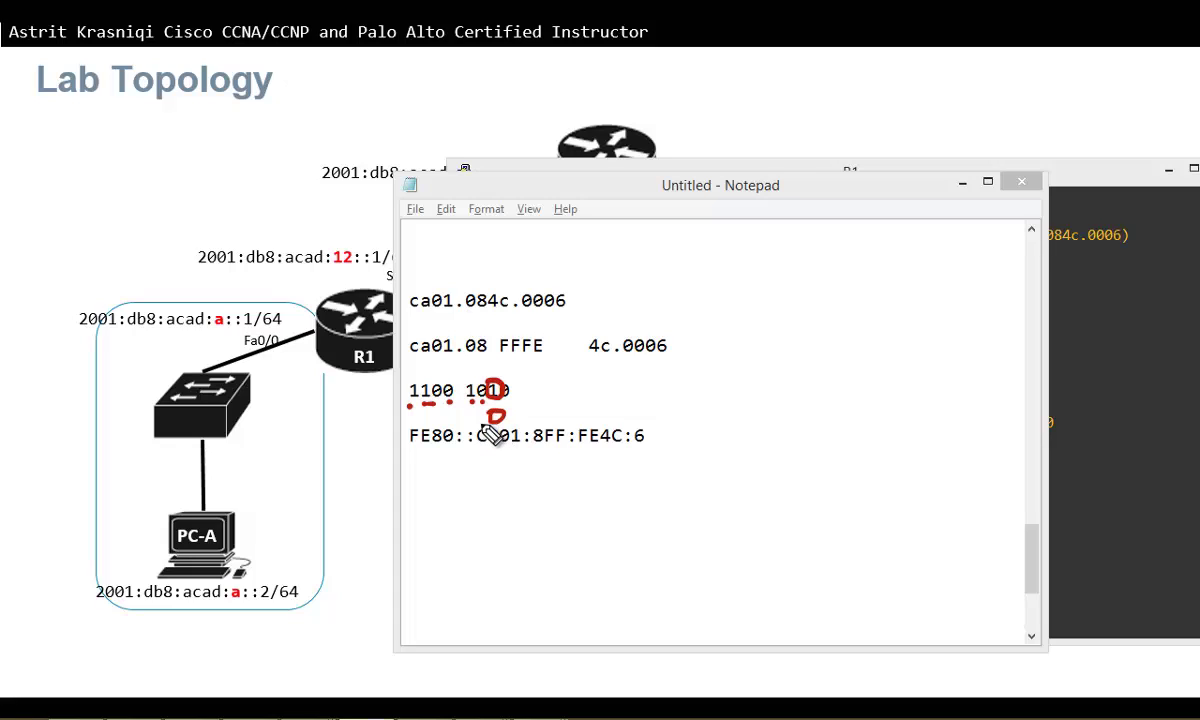
key(e)
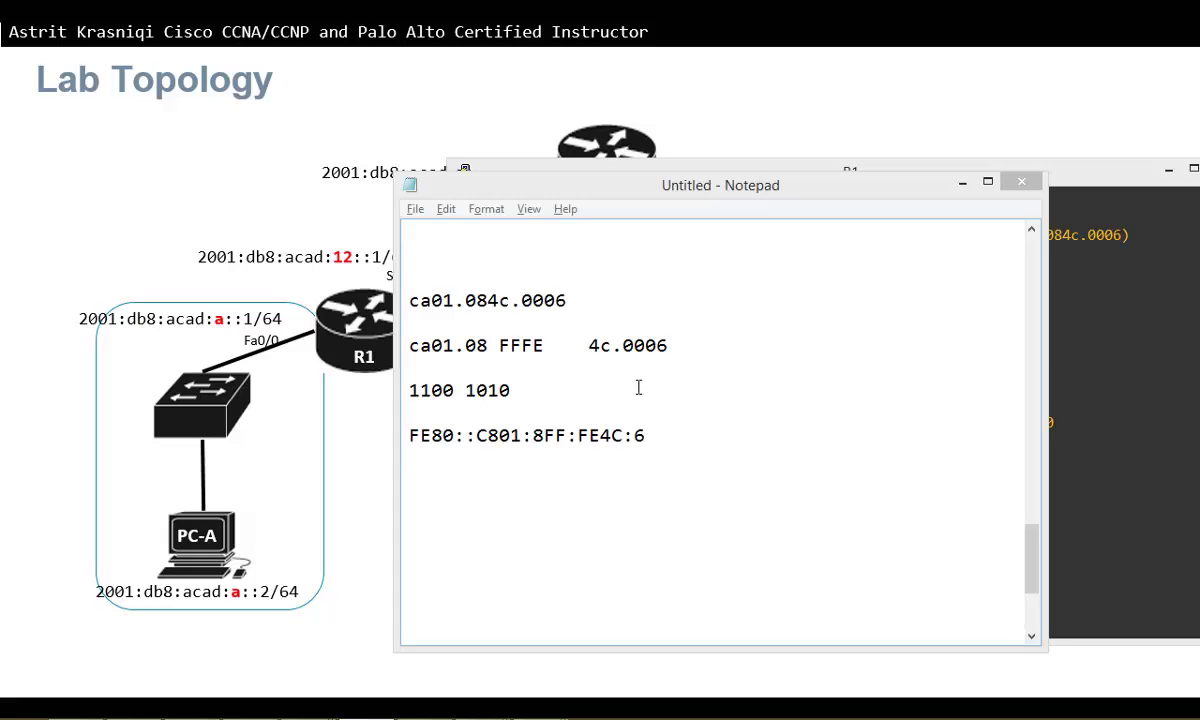
Write the flipped byte 1100 1000 below the original binary, with its hex digits C and 8 underneath.
click(599, 400)
key(Return)
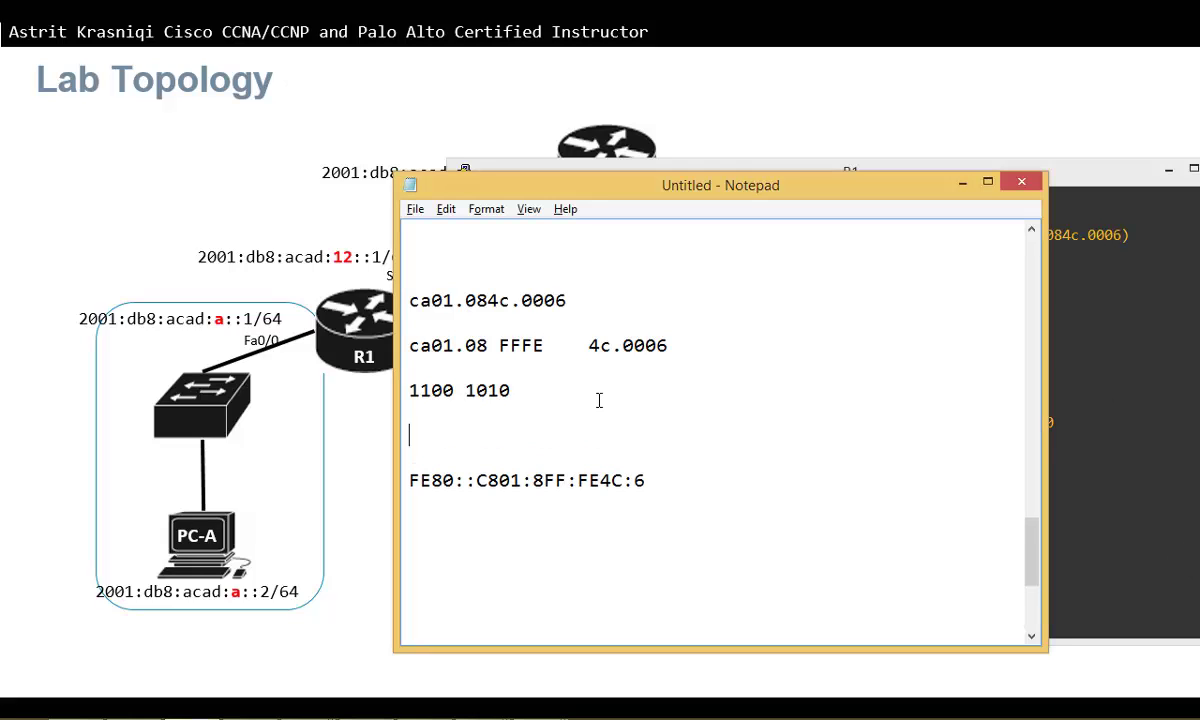
text(1100 1000)
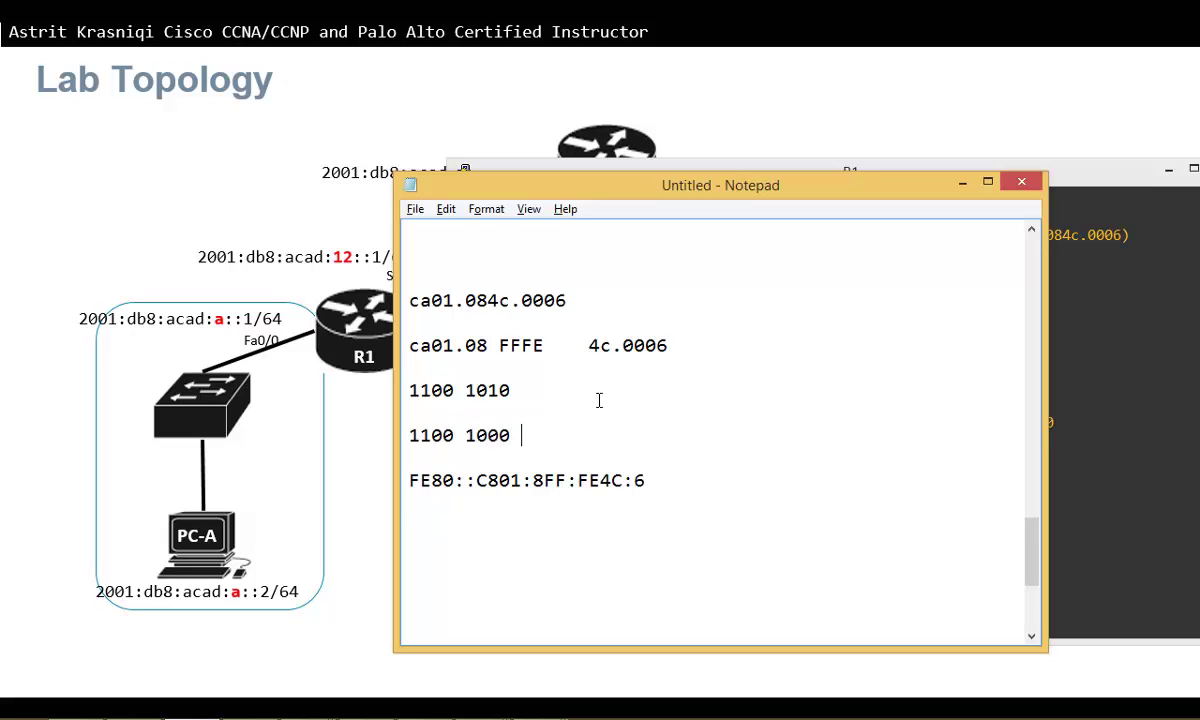
key(Return)
text(C    )
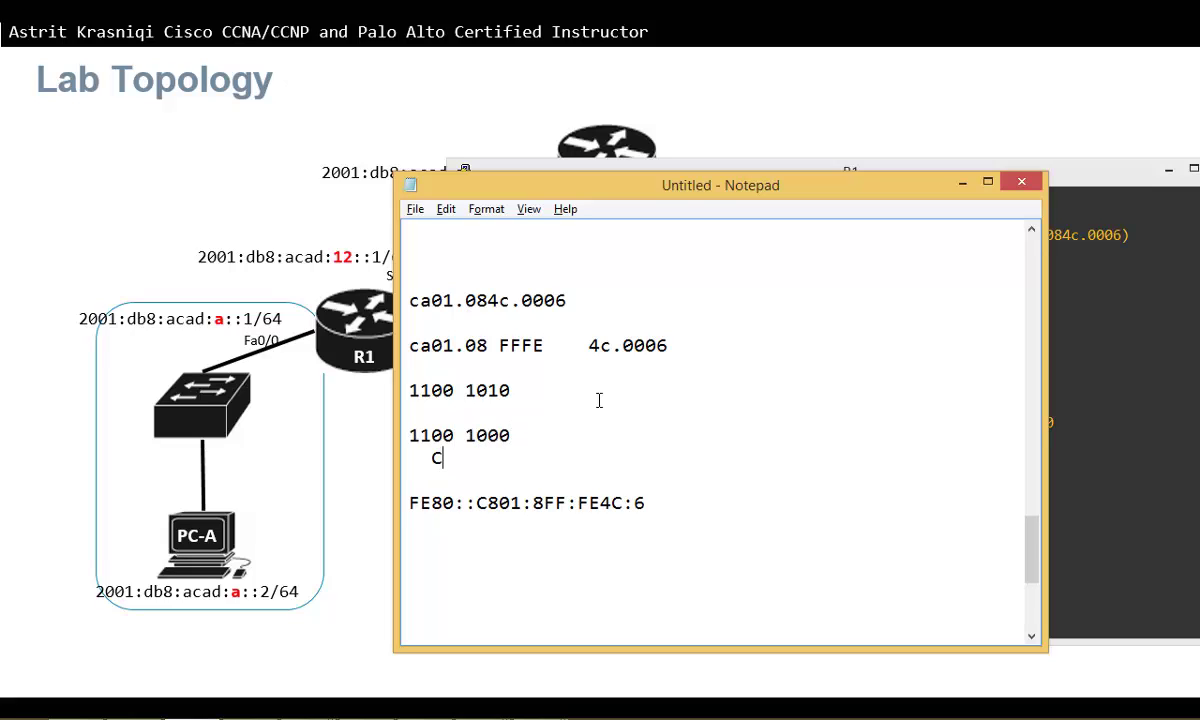
text(8)
Compare the C8 and 01 bytes of the link-local address with ca and 01 in the split MAC address.
drag(474, 503, 498, 503)
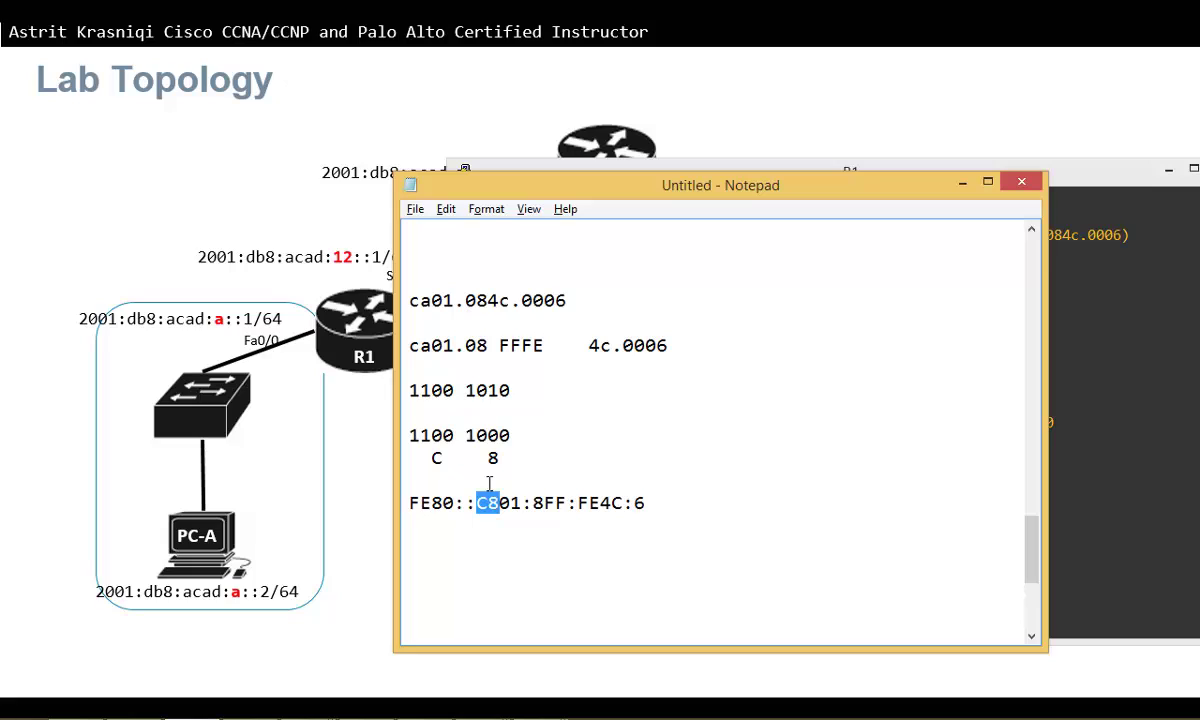
mouse_move(430, 345)
mouse_down()
mouse_move(400, 345)
mouse_move(430, 345)
mouse_up()
click(408, 345)
drag(476, 503, 500, 503)
drag(431, 345, 453, 345)
drag(521, 503, 499, 503)
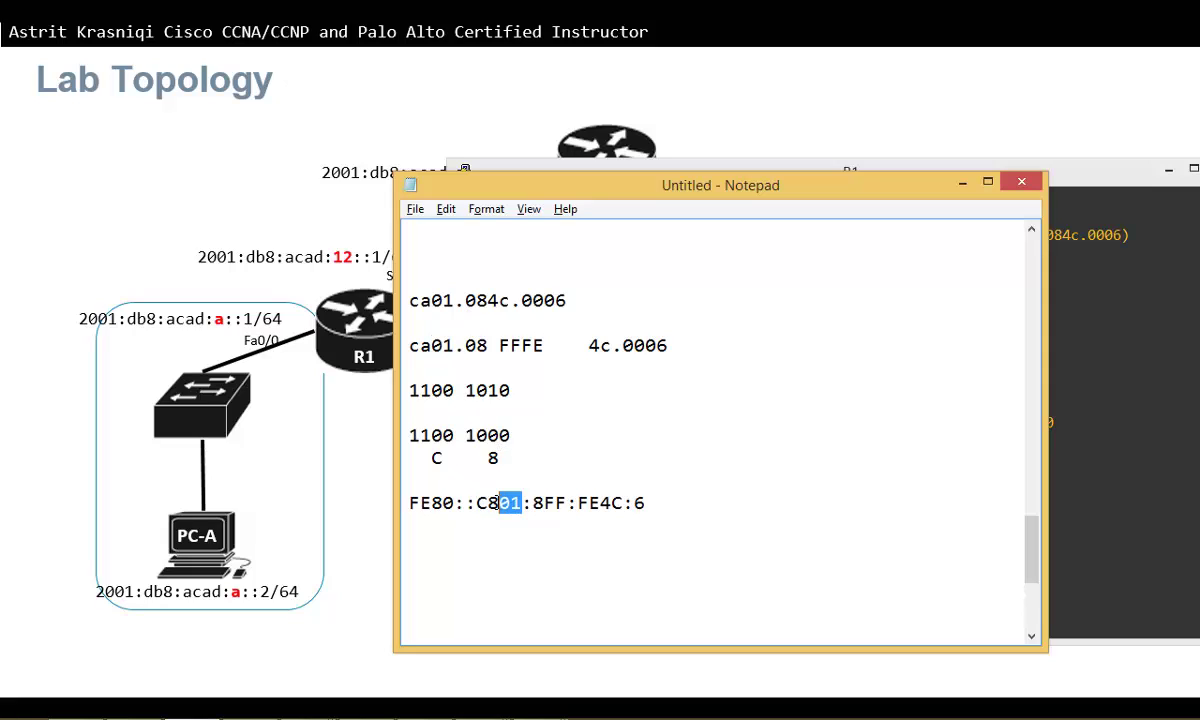
Match the 08 byte of the split MAC address by adding the leading zero to 8FF in the link-local address.
drag(477, 345, 463, 345)
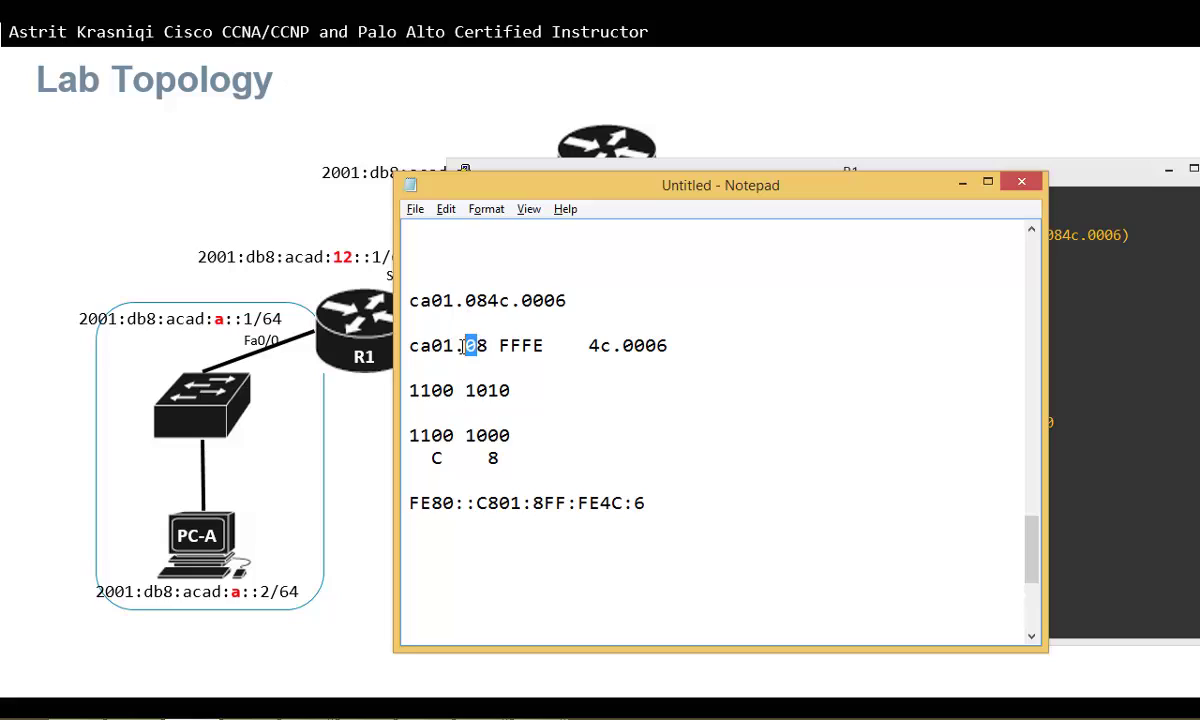
click(533, 503)
text(0)
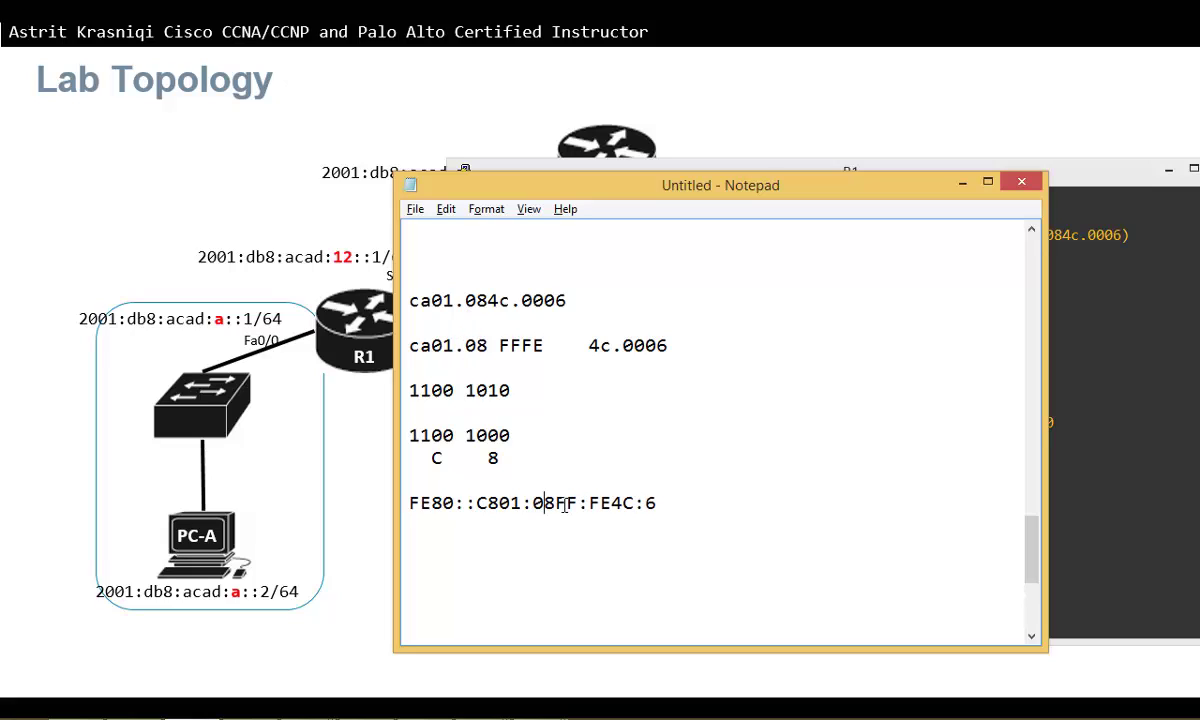
Match FFFE and 4c between the two addresses and expand the link-local address's final group to 0006.
drag(545, 345, 497, 345)
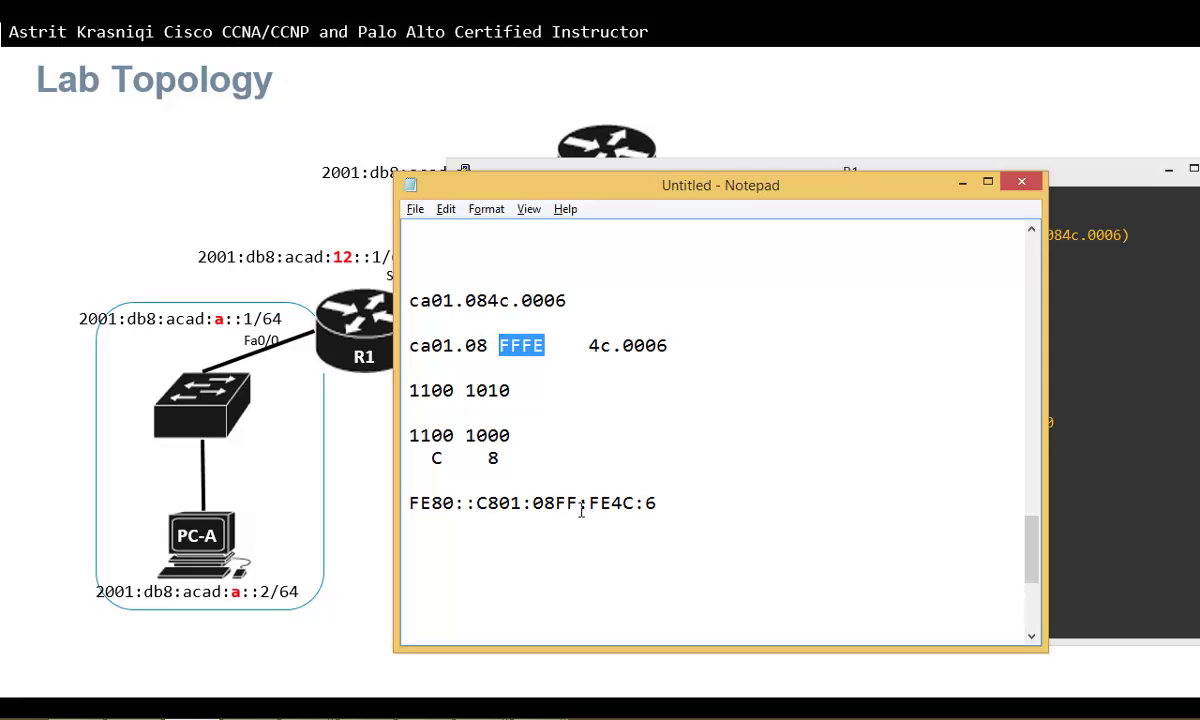
drag(544, 503, 613, 503)
click(611, 503)
drag(600, 345, 624, 345)
click(646, 506)
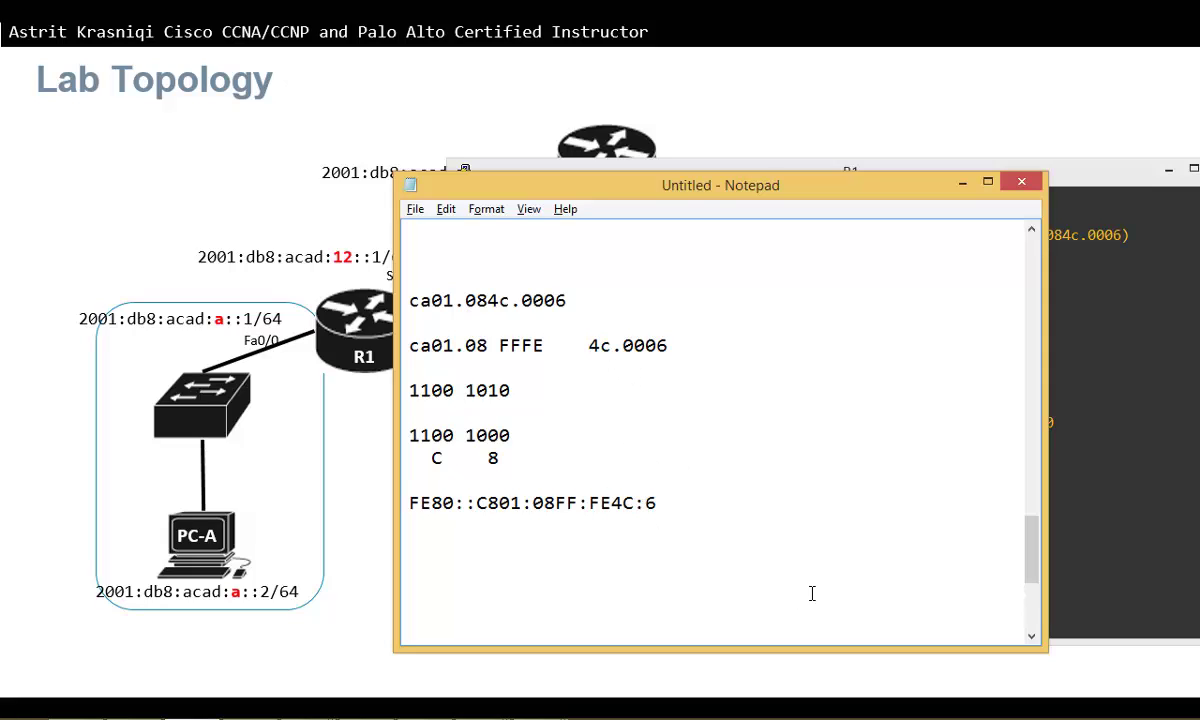
text(000)
Highlight the expanded interface ID C801:08FF:FE4C:0006 and minimize Notepad to return to the R1 console.
drag(707, 500, 464, 492)
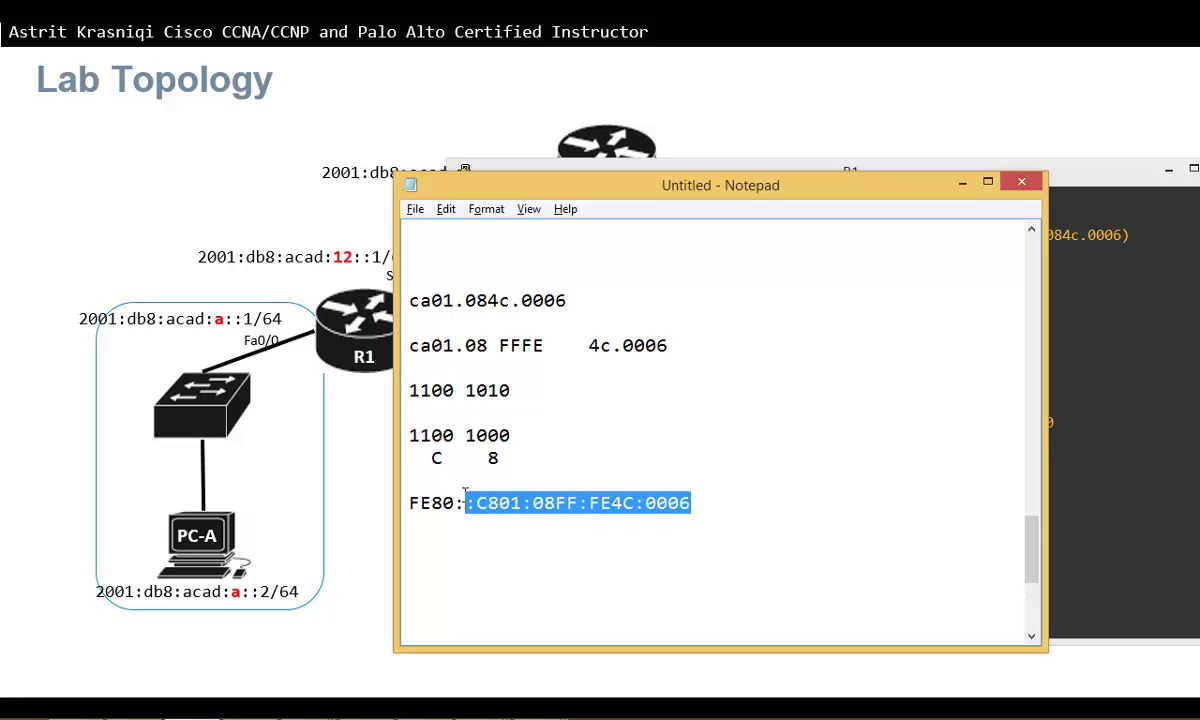
click(472, 492)
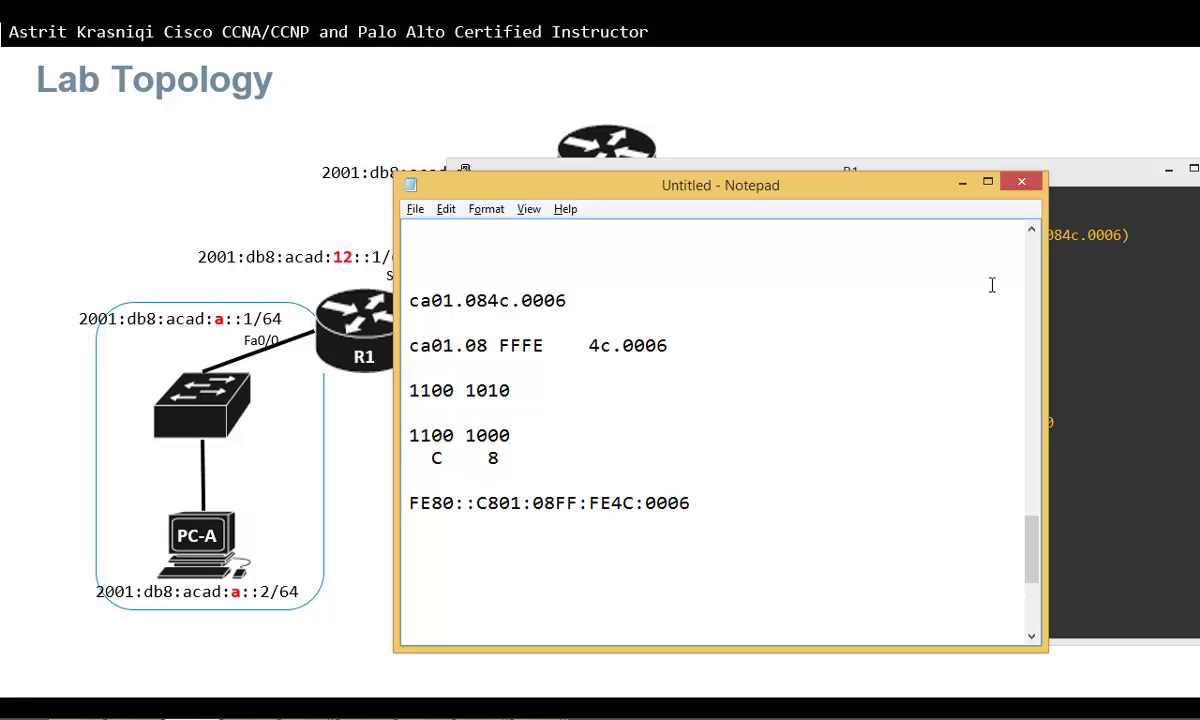
click(960, 184)
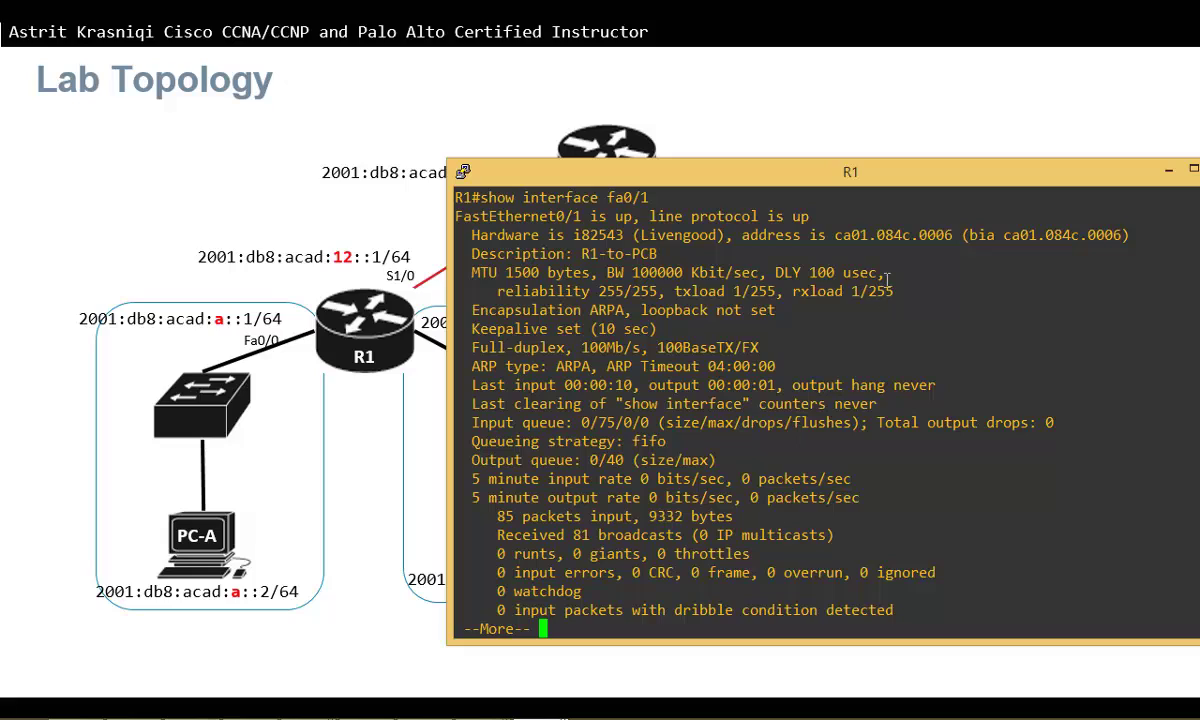
Highlight the hardware address in R1's Fa0/1 output, and exit the paged listing after a glance at the topology.
drag(850, 240, 933, 234)
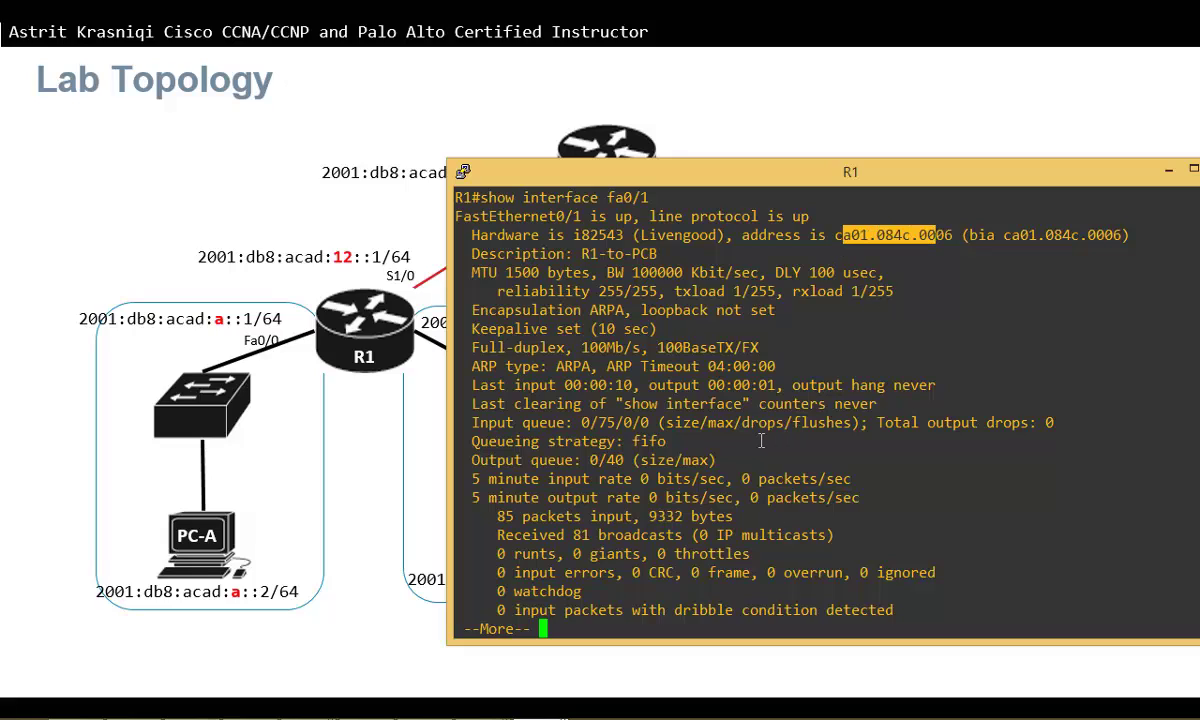
click(366, 531)
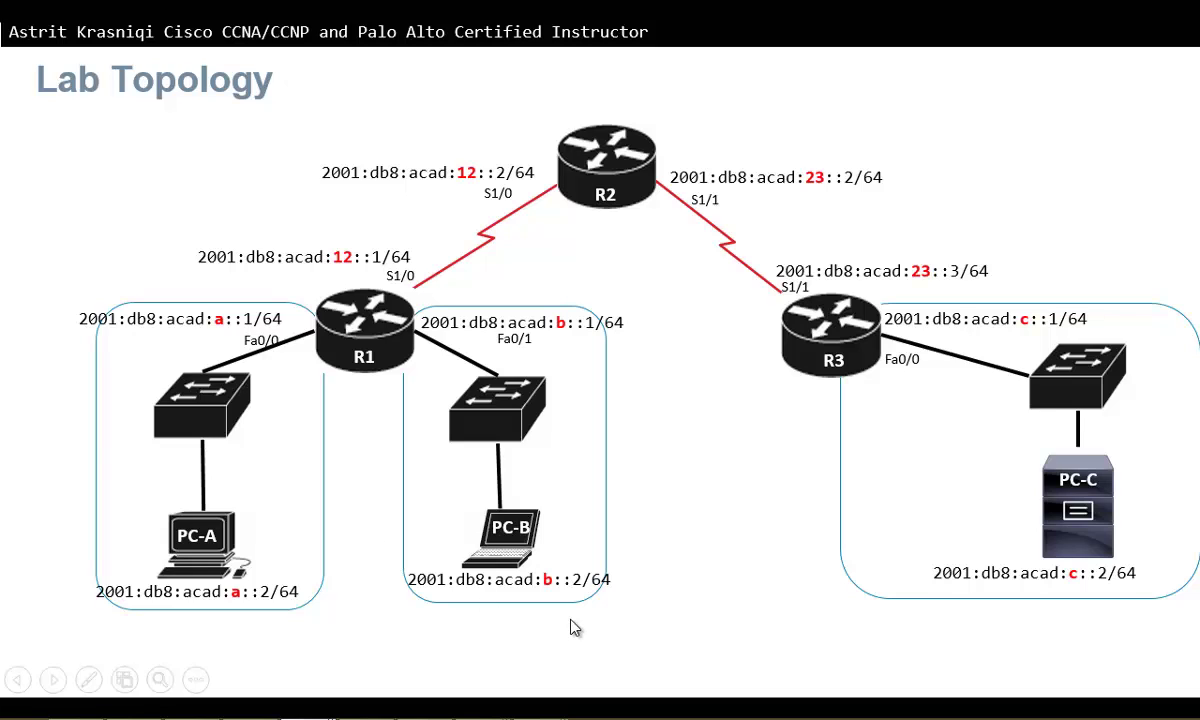
key(alt+Tab)
click(908, 432)
text(q)
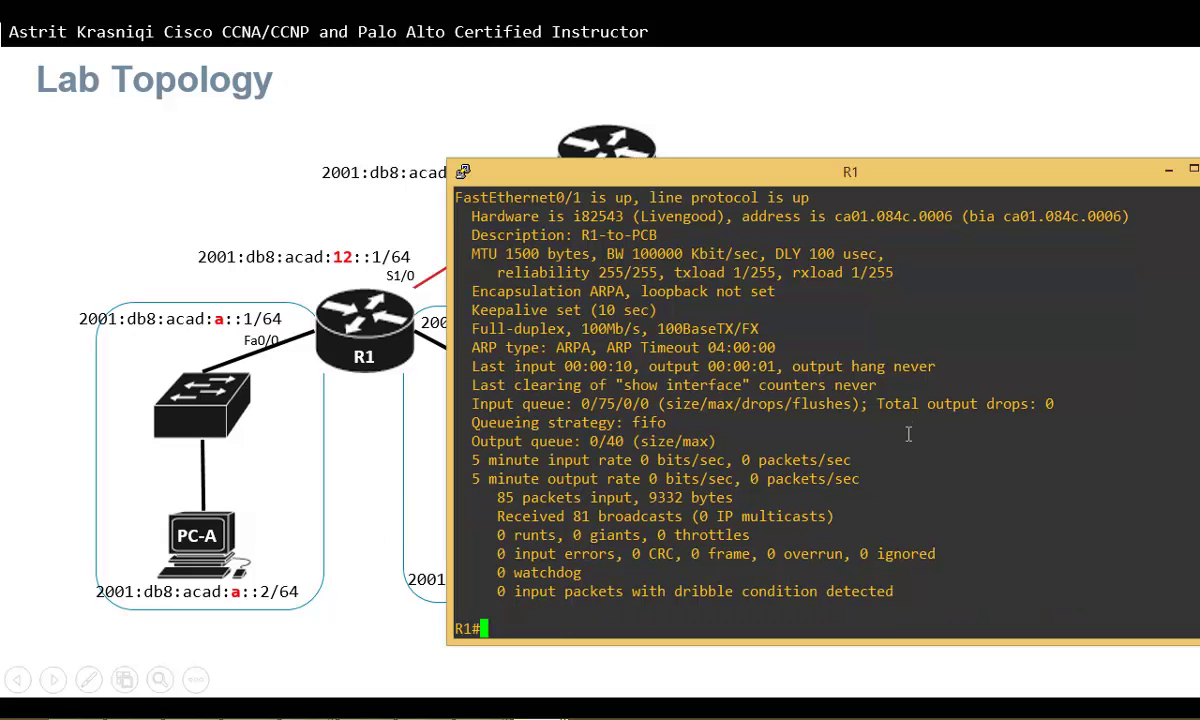
Run show ipv6 interface brief on R1 and highlight the FastEthernet0/0, FastEthernet0/1 and Serial1/0 entries.
text(show ipv6 interface brief)
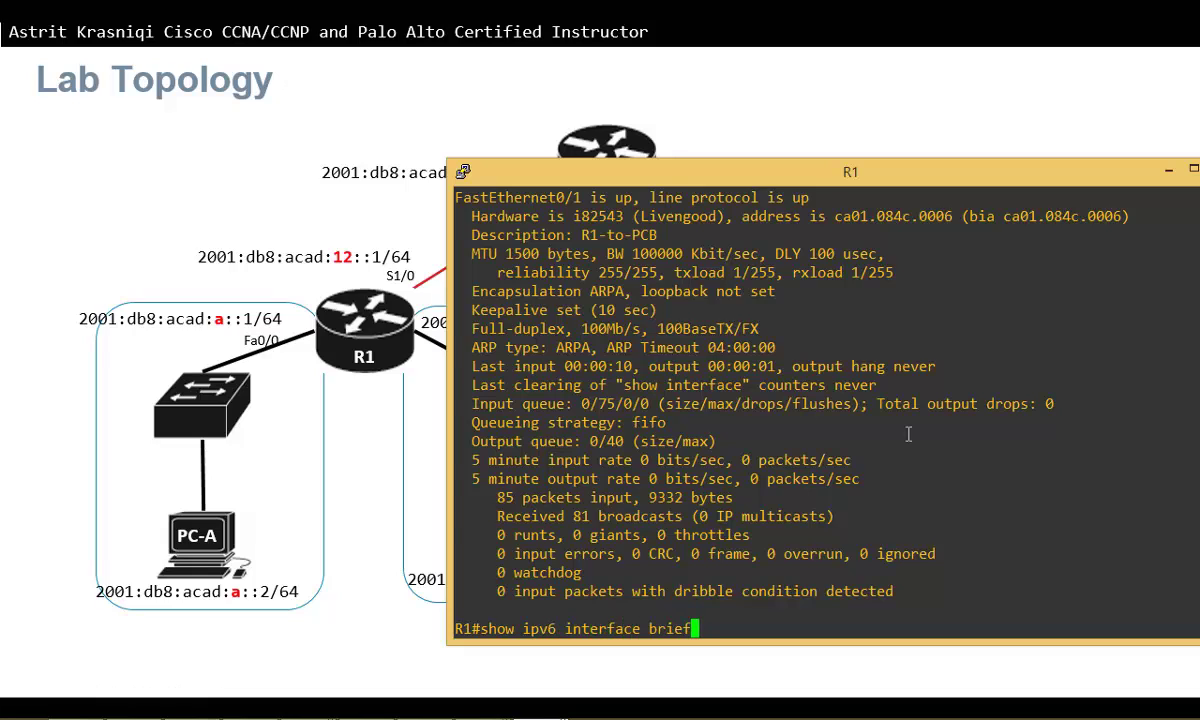
key(Return)
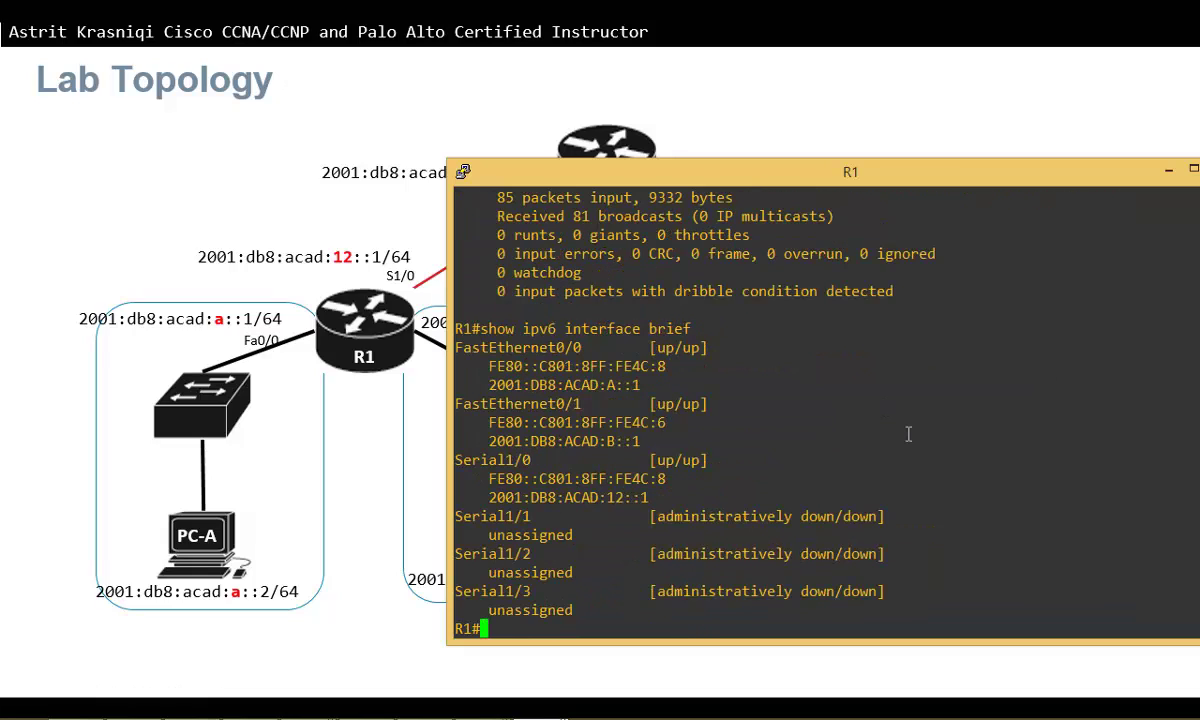
drag(705, 388, 492, 344)
drag(540, 410, 620, 441)
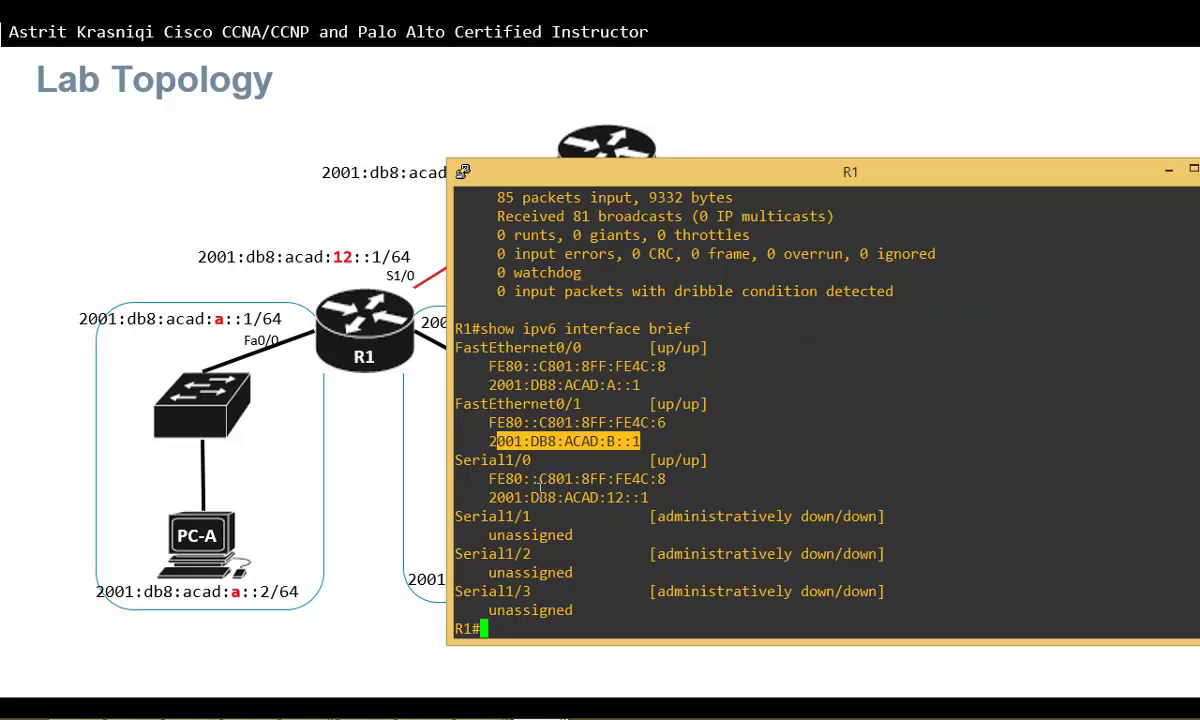
drag(710, 460, 466, 474)
click(612, 600)
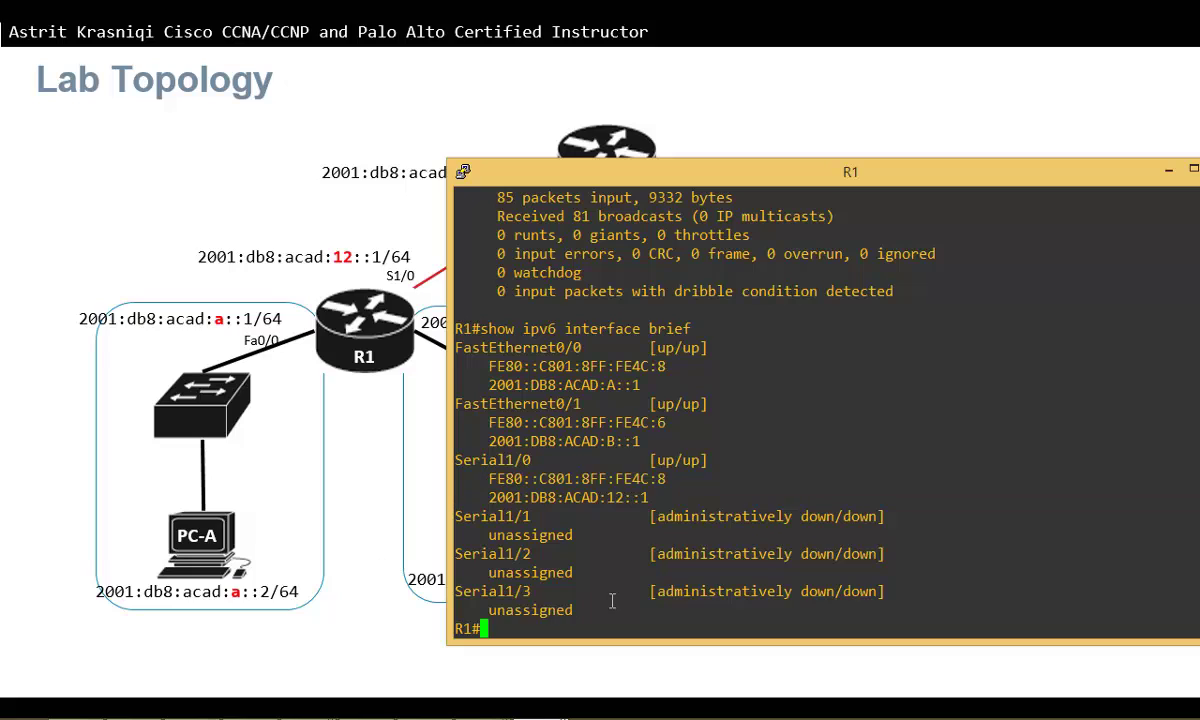
Add several empty prompt lines below R1's output and return to the Lab Topology slide.
key(Return)
key(Return)
key(Return)
key(Return)
key(Return)
key(Return)
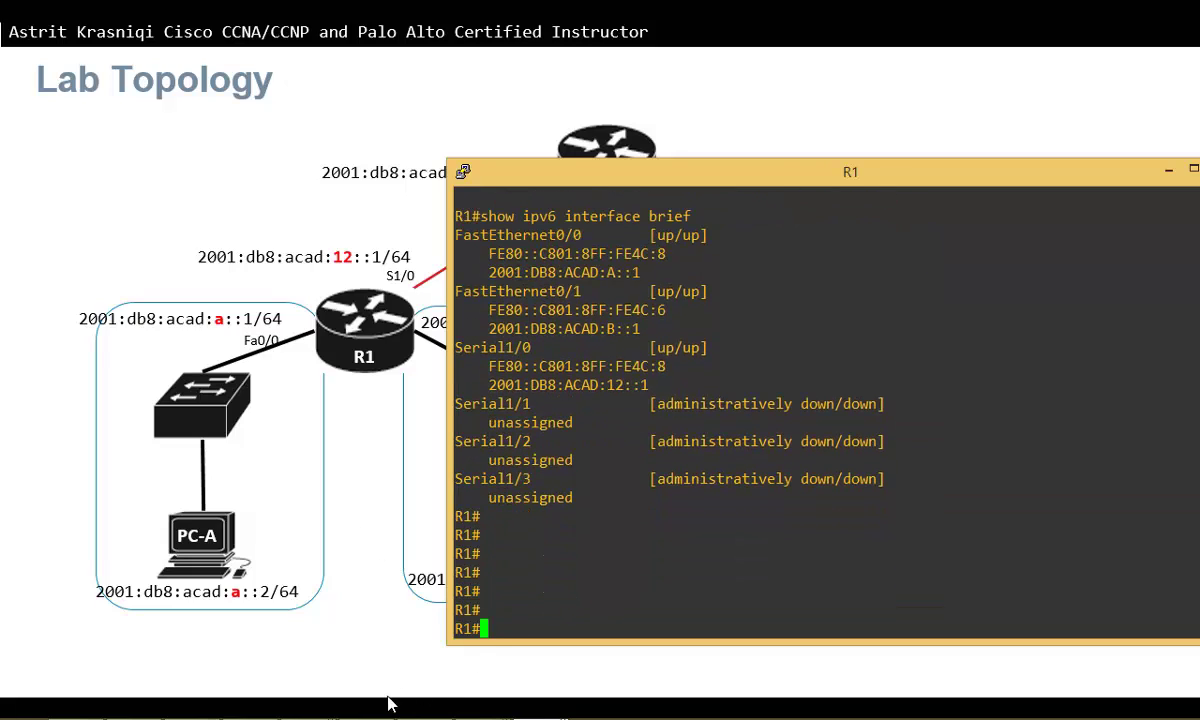
key(alt+Tab)
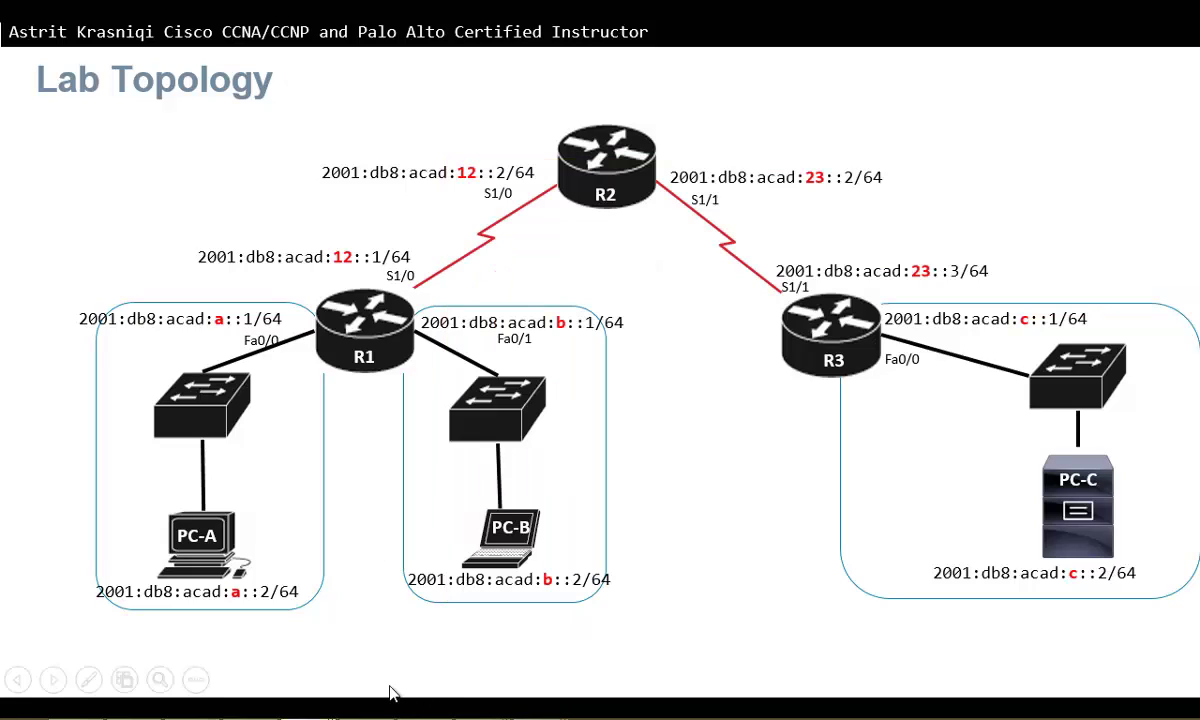
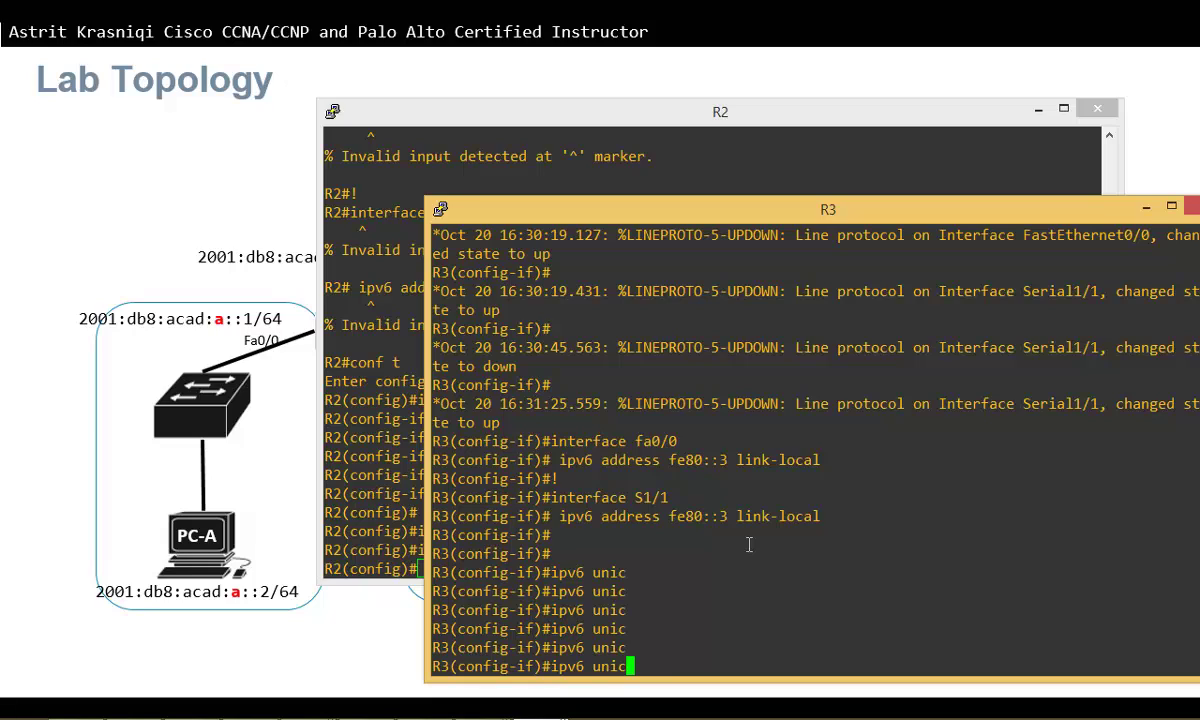
Enable IPv6 routing on R3 with ipv6 unicast-routing and end configuration mode.
text(ast-routing)
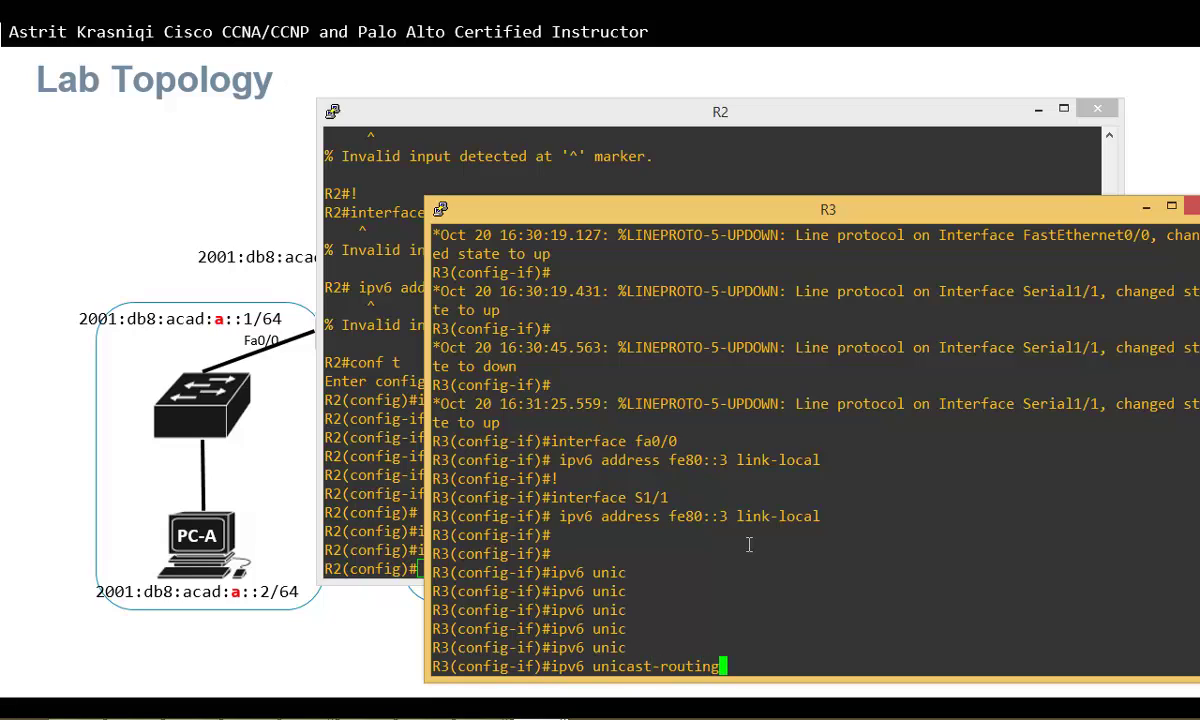
key(Return)
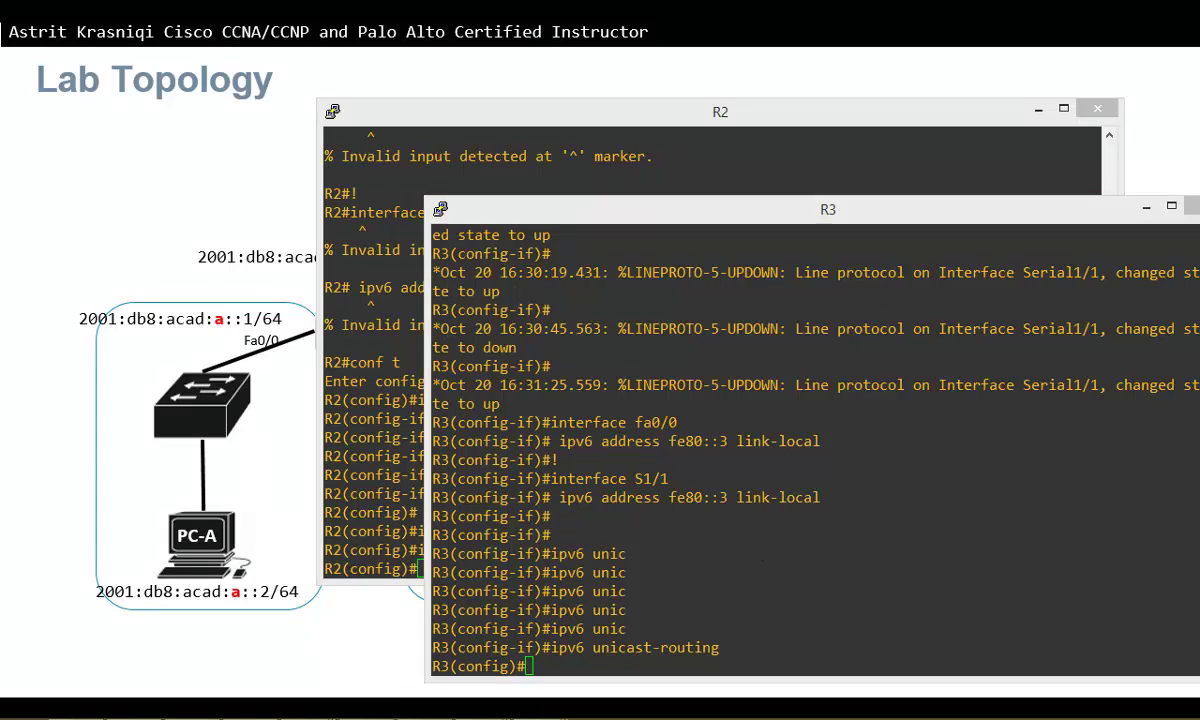
click(925, 367)
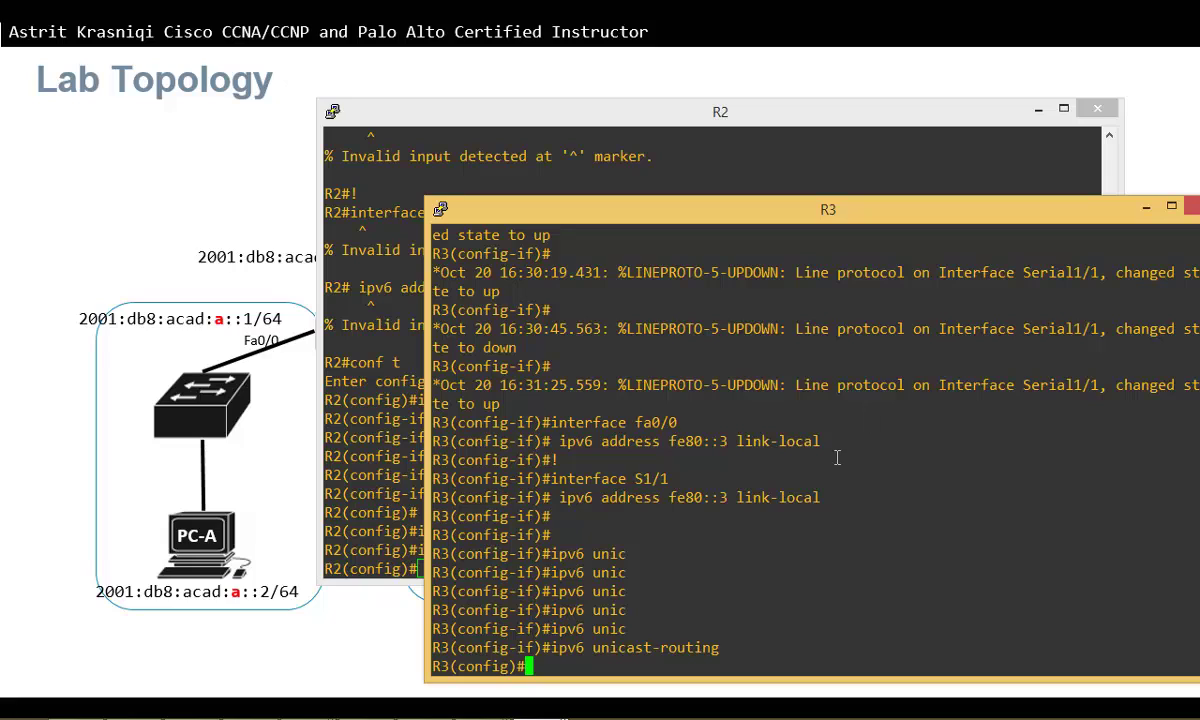
text(end)
key(Return)
key(Return)
key(Return)
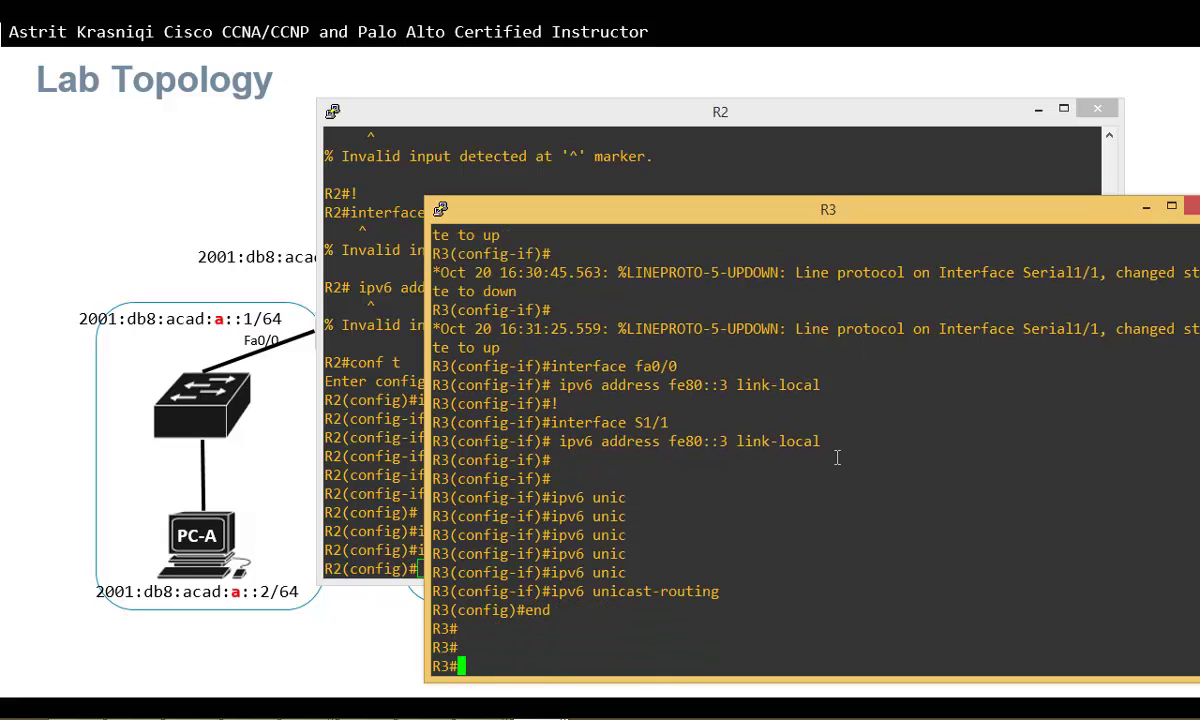
Run show ipv6 int fa0/0 on R3 and highlight the joined multicast groups FF02::2 and FF02::1:FF00:1.
text(show ipv6 )
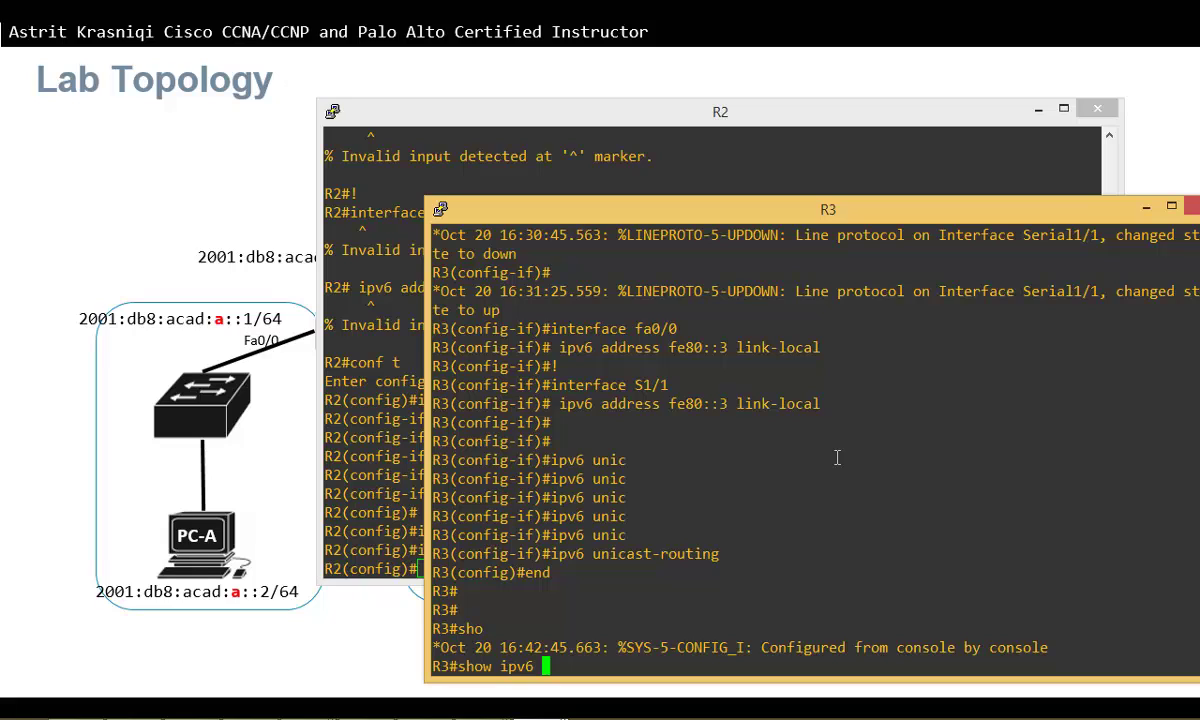
text(int fa0/0)
key(Return)
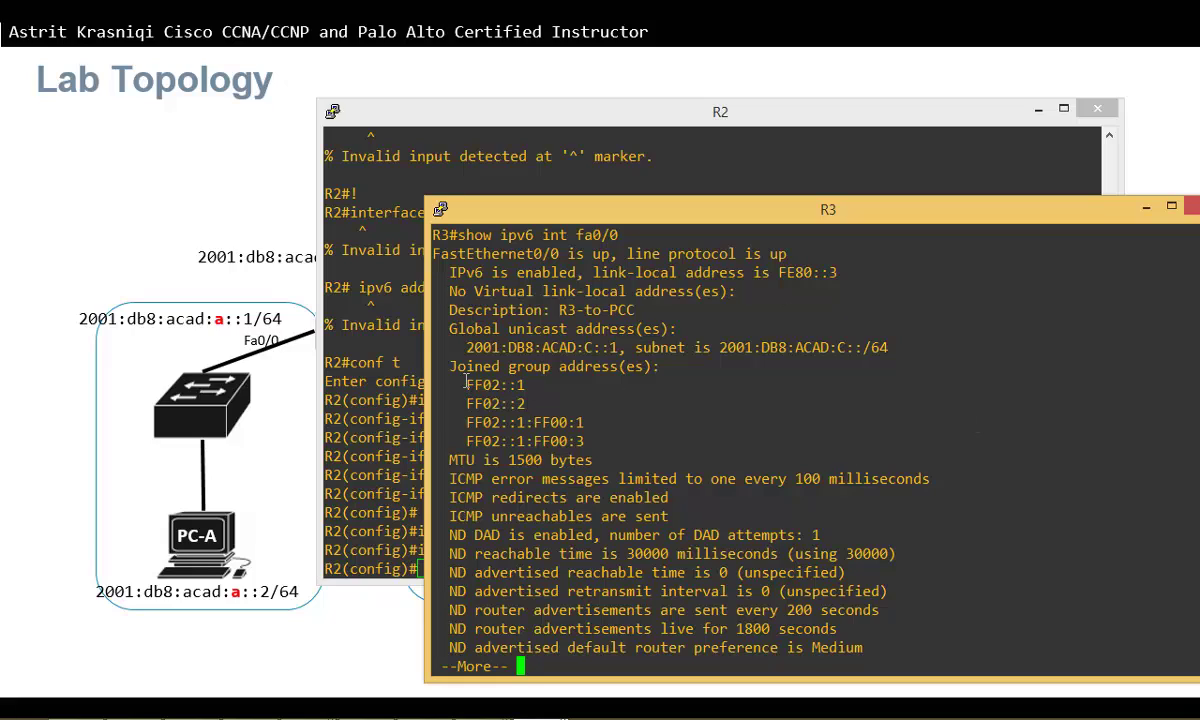
drag(465, 380, 478, 405)
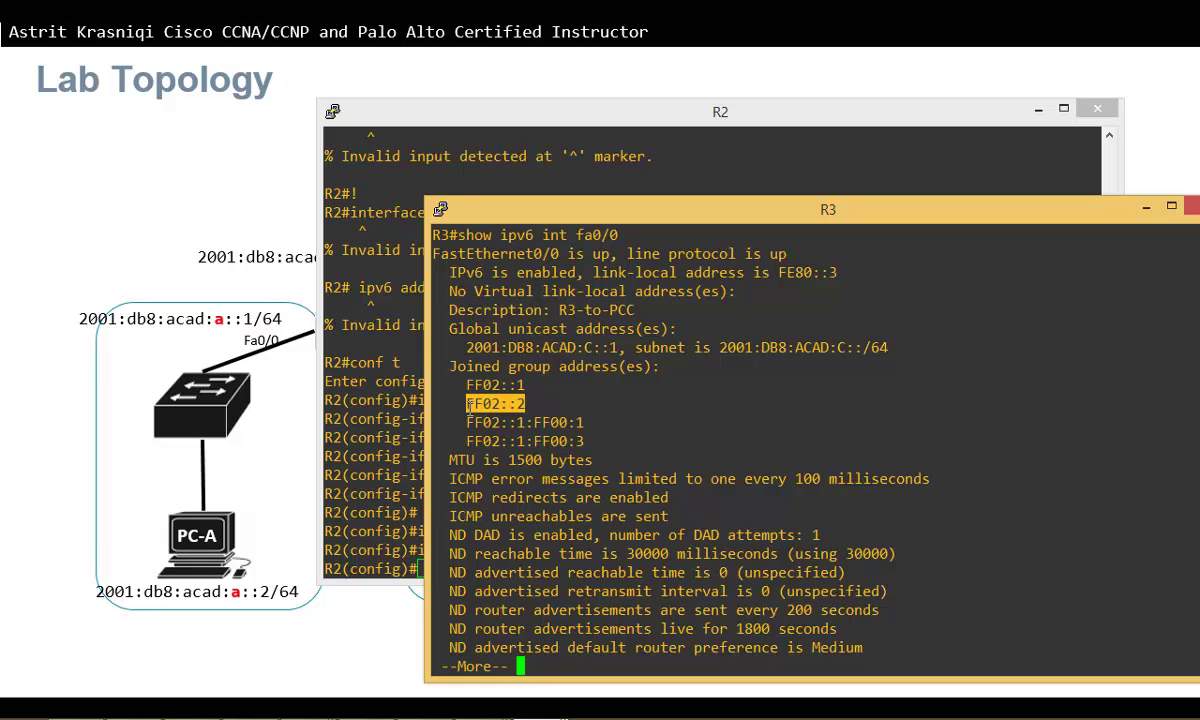
drag(587, 422, 478, 422)
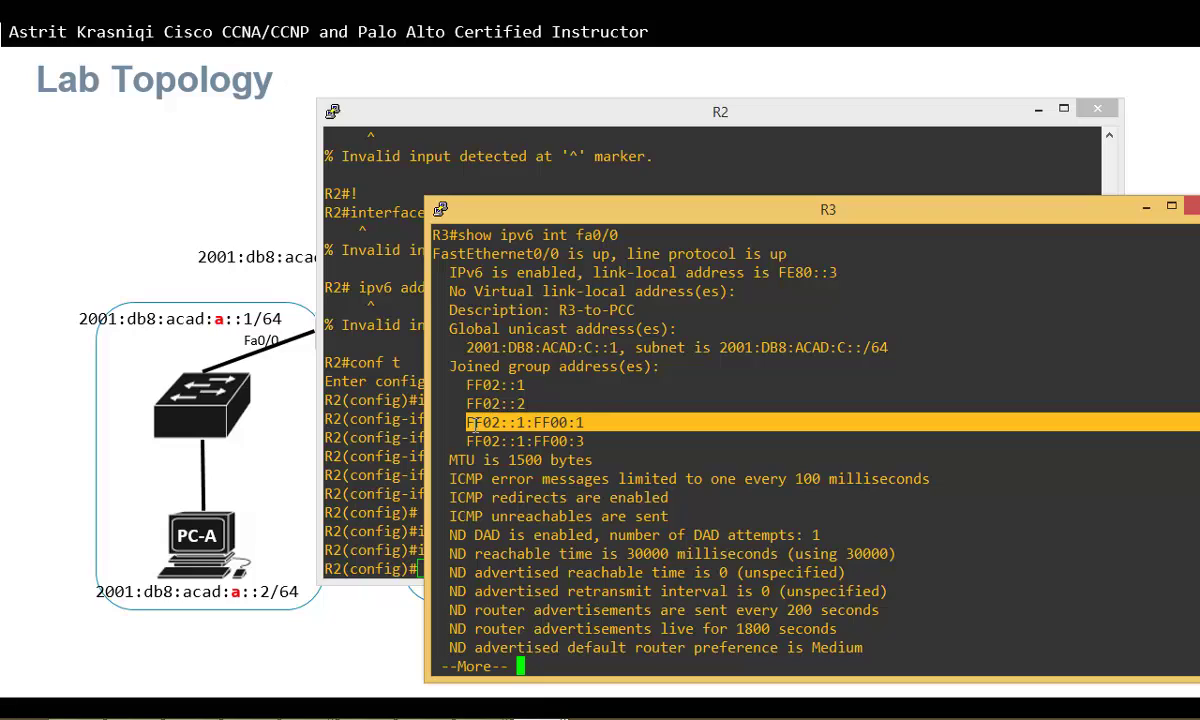
click(581, 396)
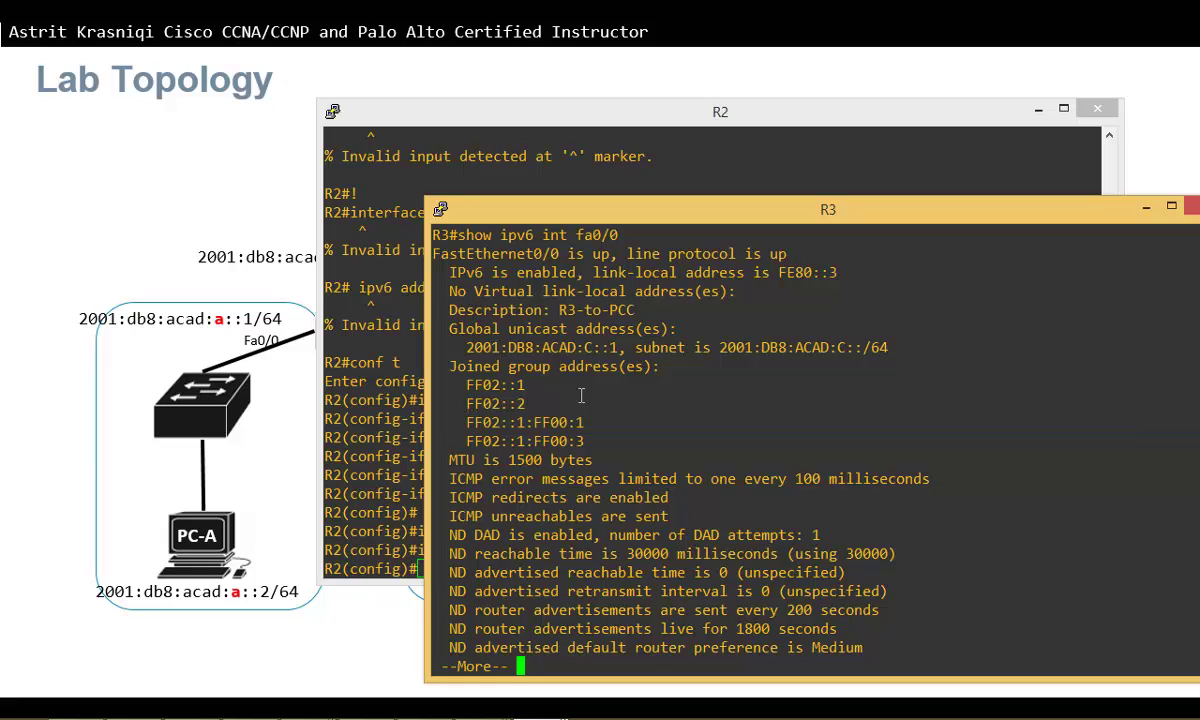
Compare the joined solicited-node groups on R3's Fa0/0 with its link-local and global unicast addresses.
mouse_move(590, 422)
mouse_down()
mouse_move(572, 423)
mouse_move(590, 441)
mouse_up()
click(578, 366)
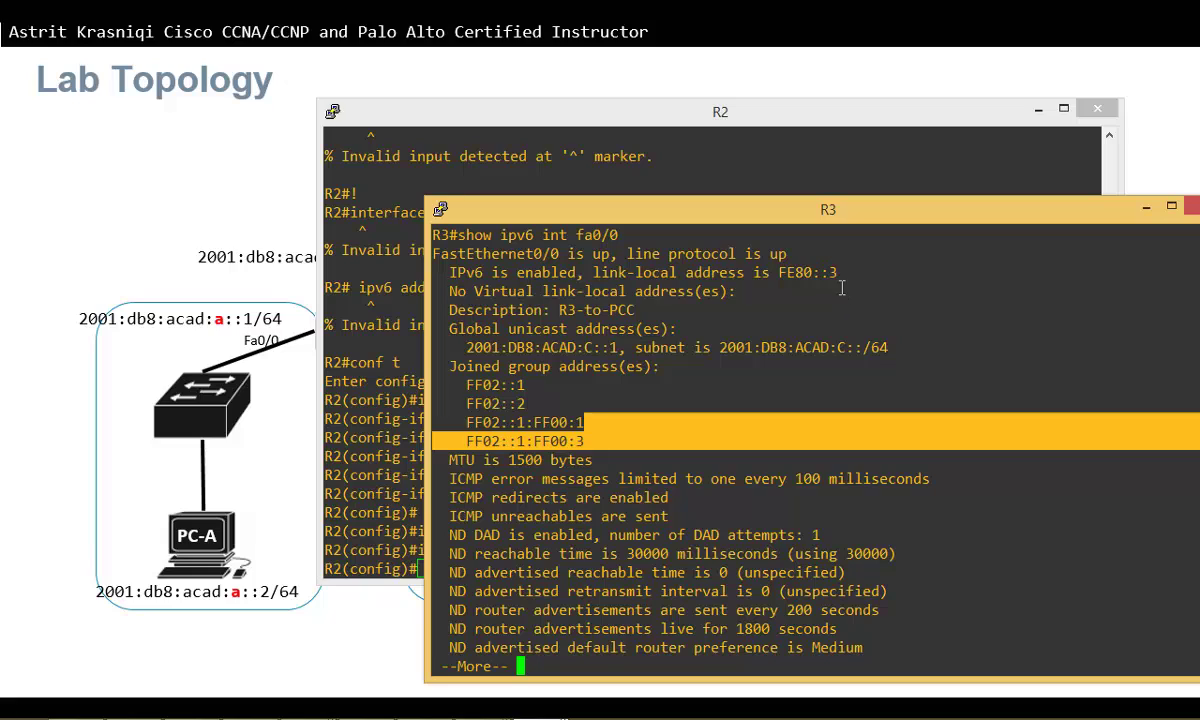
drag(842, 288, 804, 272)
drag(614, 441, 470, 404)
drag(535, 347, 600, 347)
double_click(634, 291)
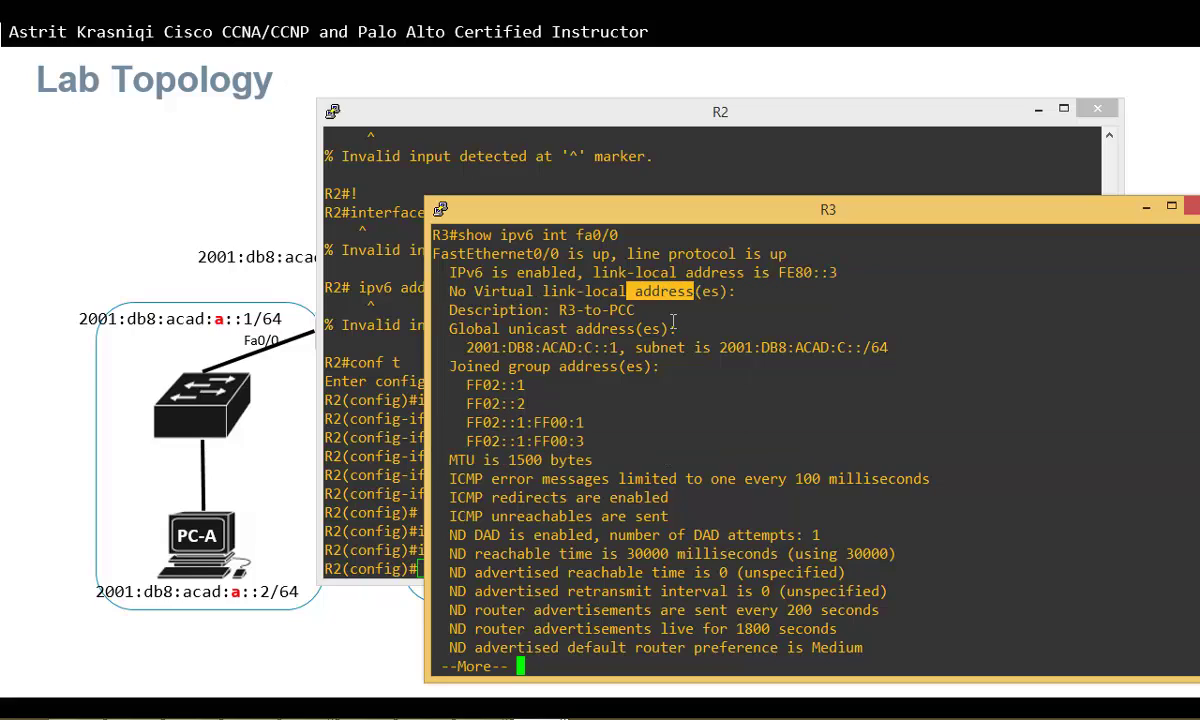
Show the 10.8 Lab objectives slide and switch to the PC_A virtual machine in VMware Workstation.
click(86, 258)
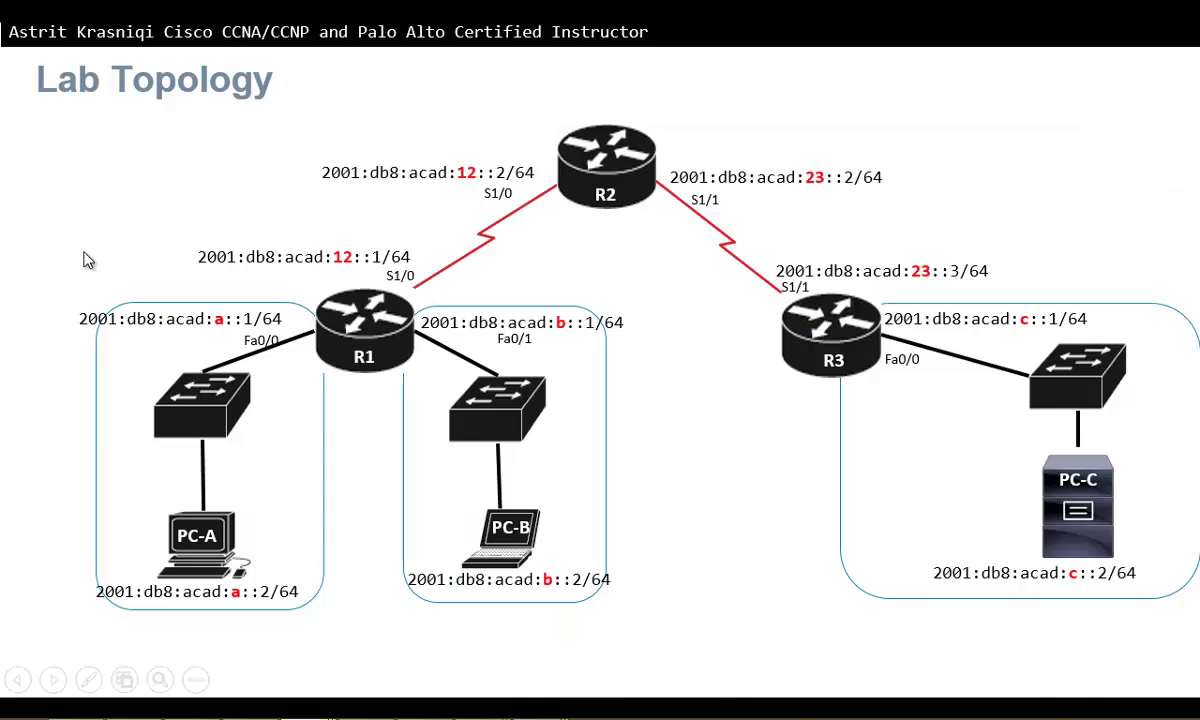
click(140, 293)
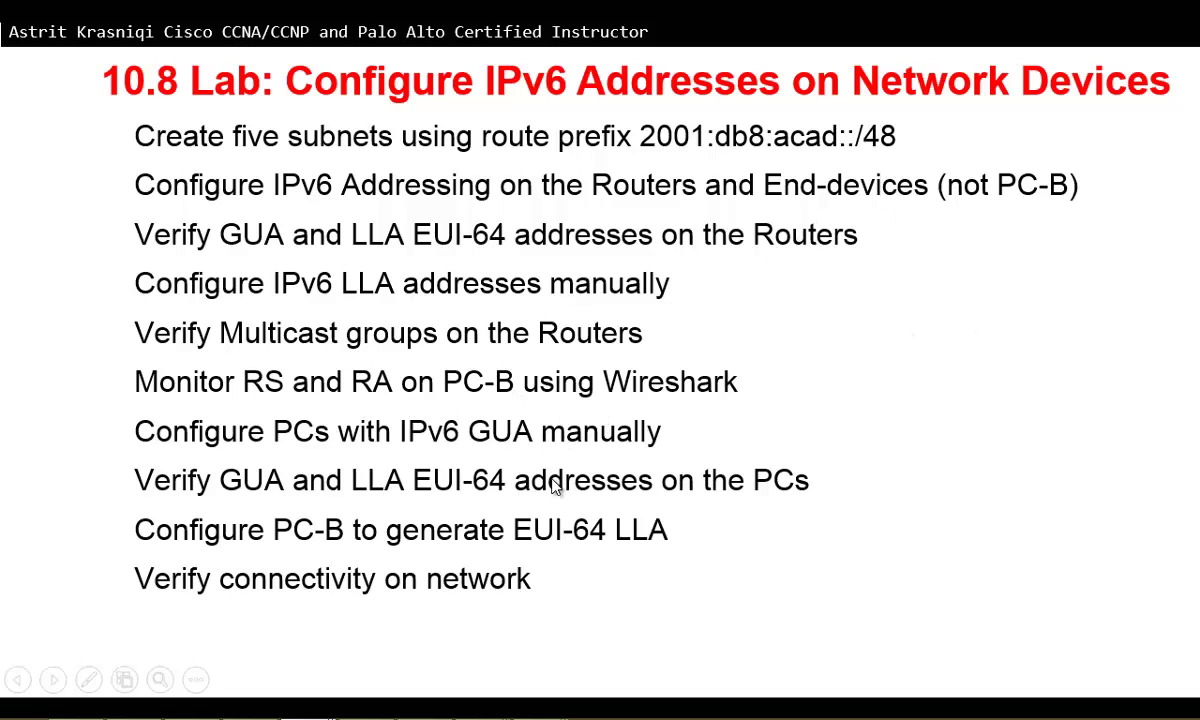
mouse_move(420, 708)
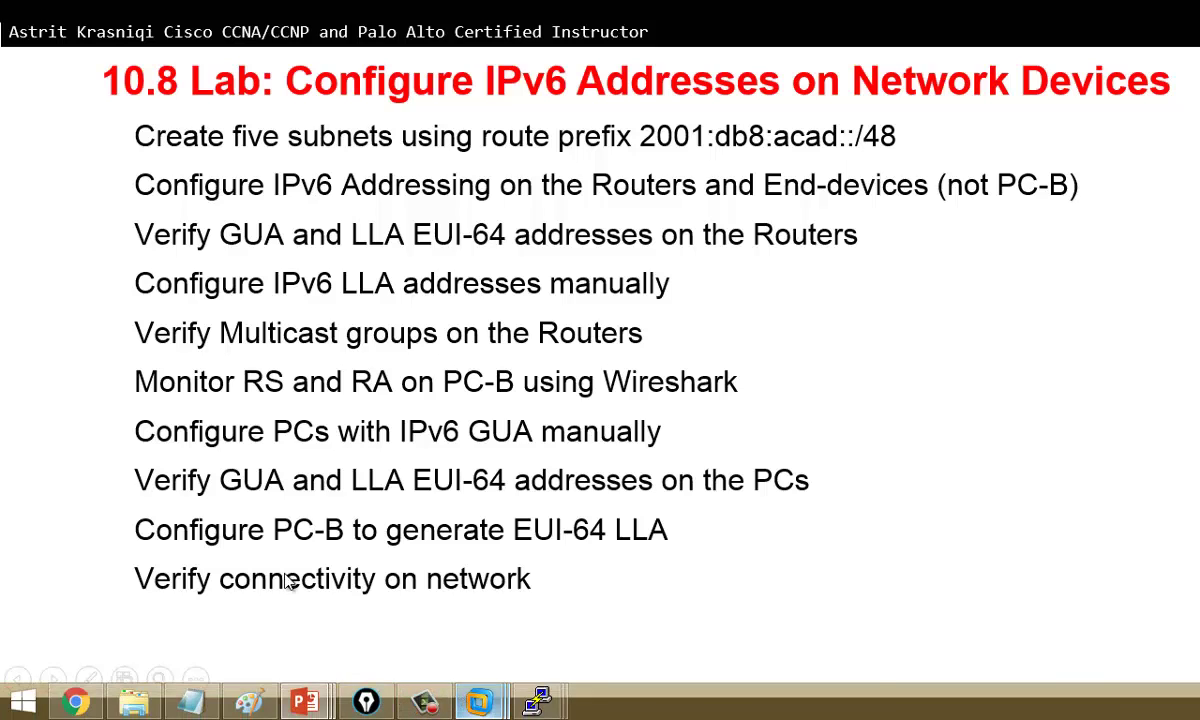
click(297, 544)
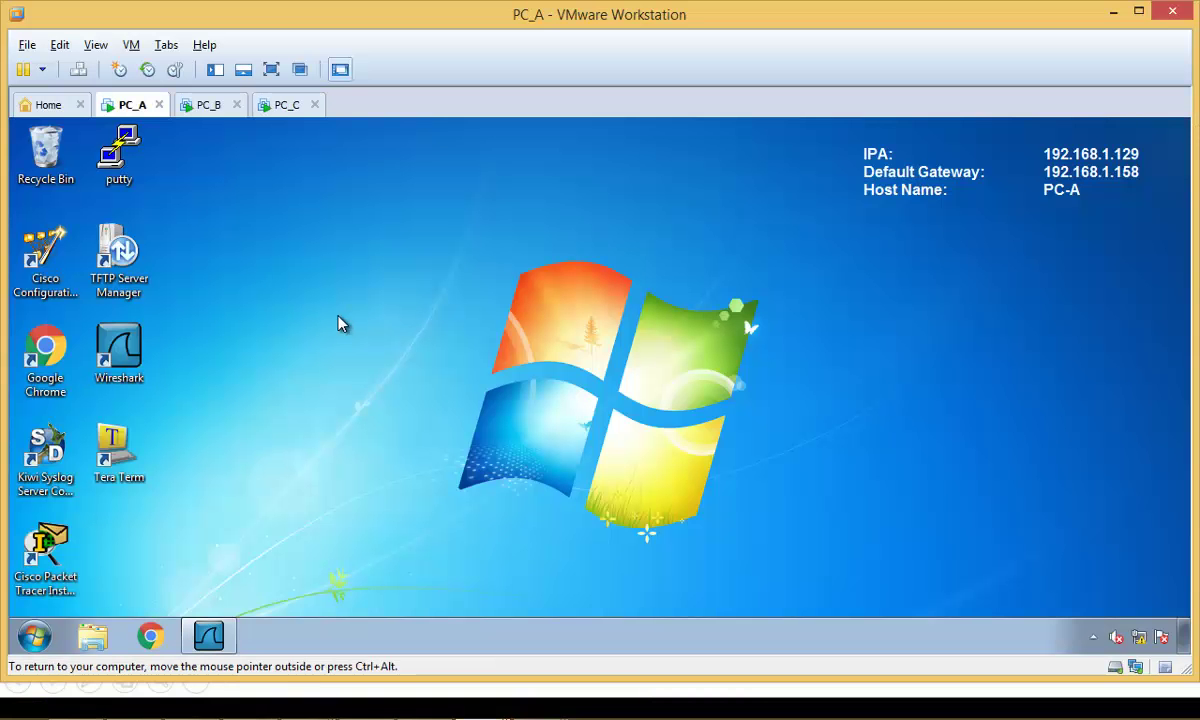
Open the Internet Protocol Version 6 (TCP/IPv6) properties of Local Area Connection 2 on PC_A.
right_click(1118, 638)
click(1060, 621)
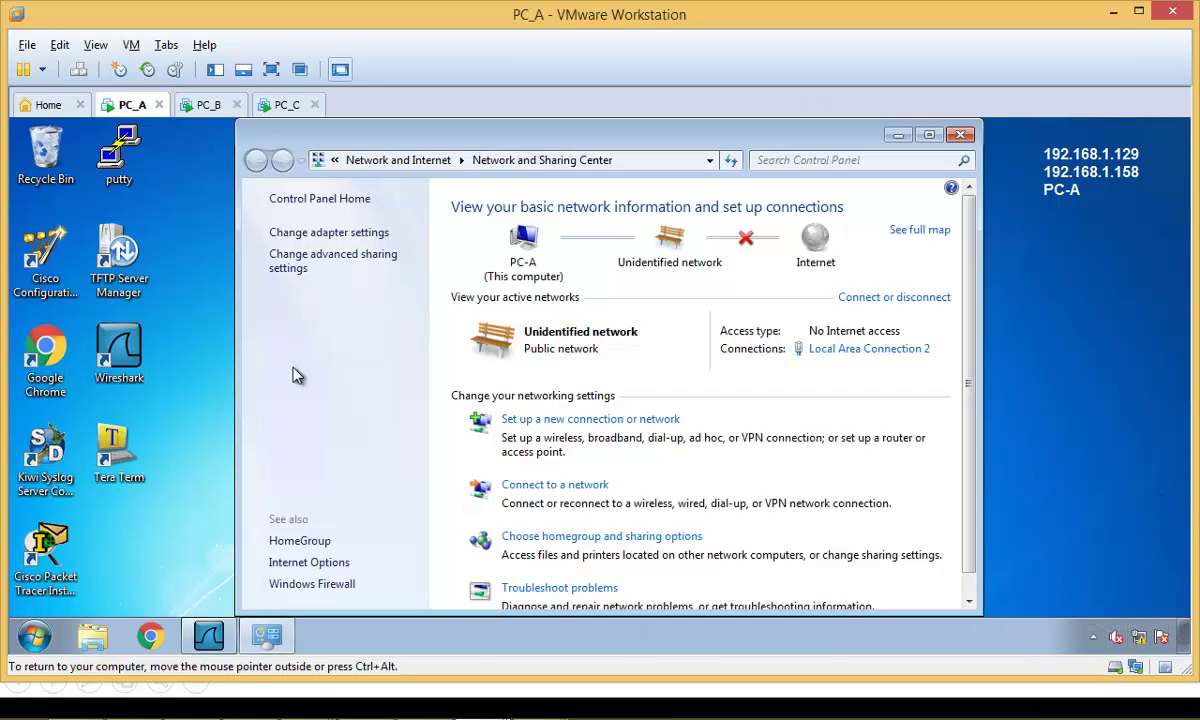
click(329, 233)
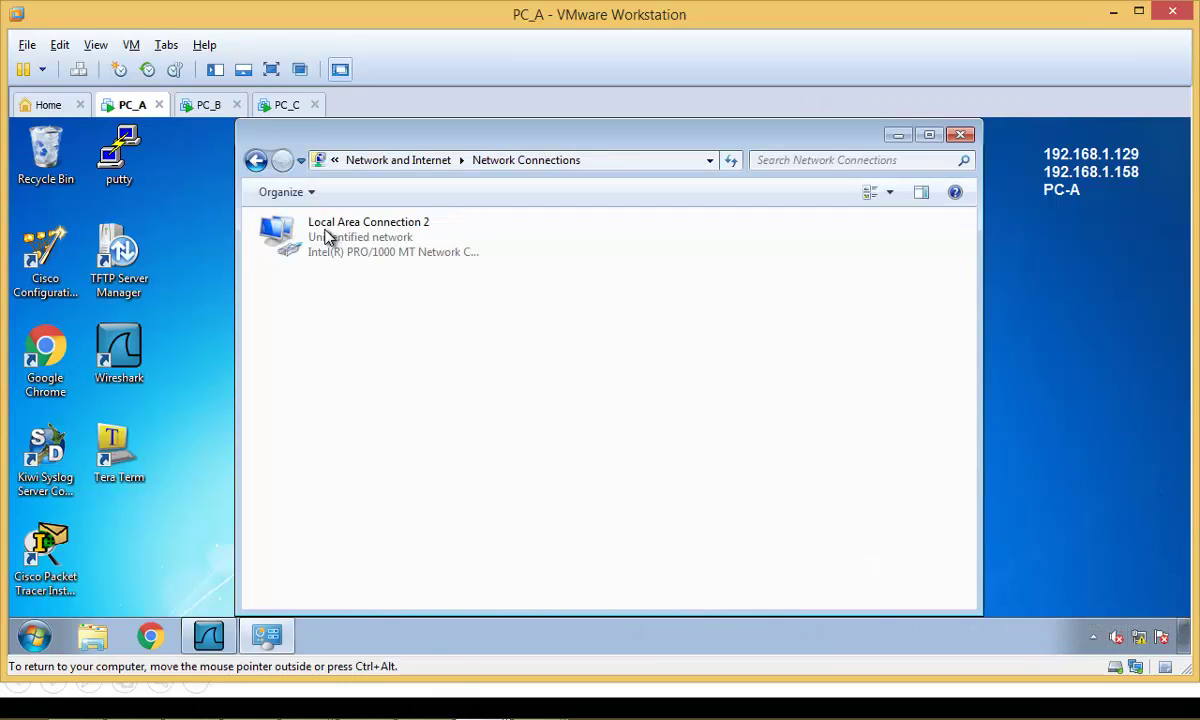
double_click(356, 249)
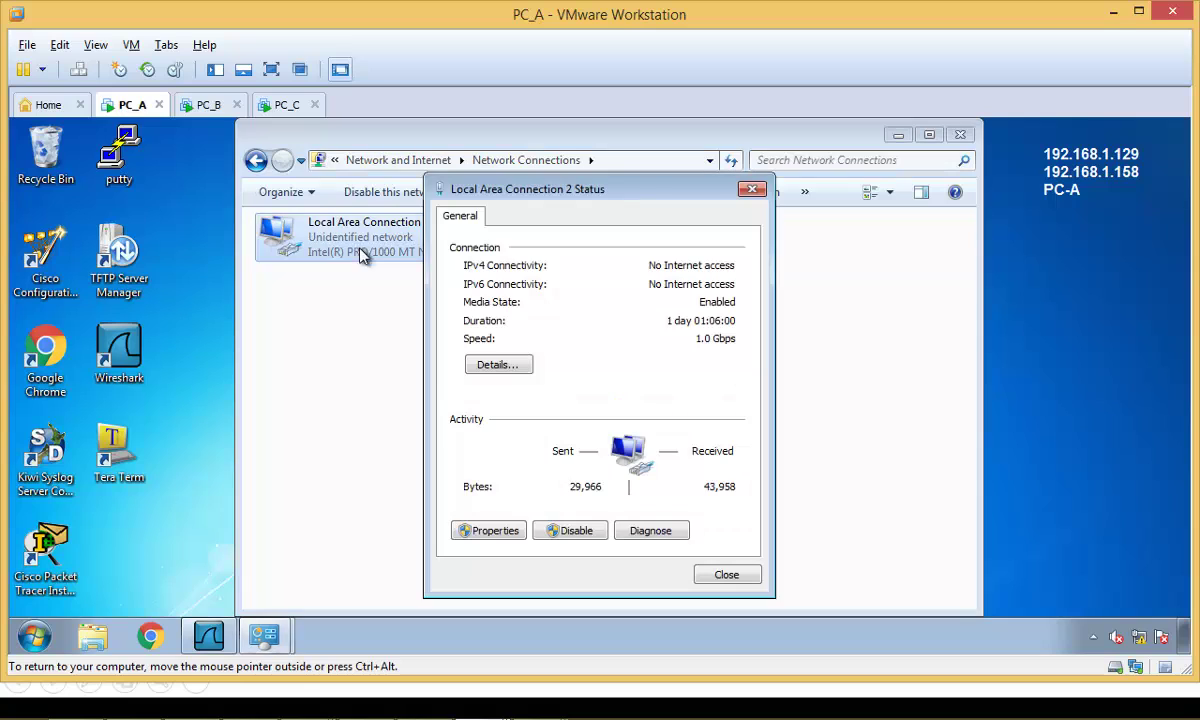
click(486, 537)
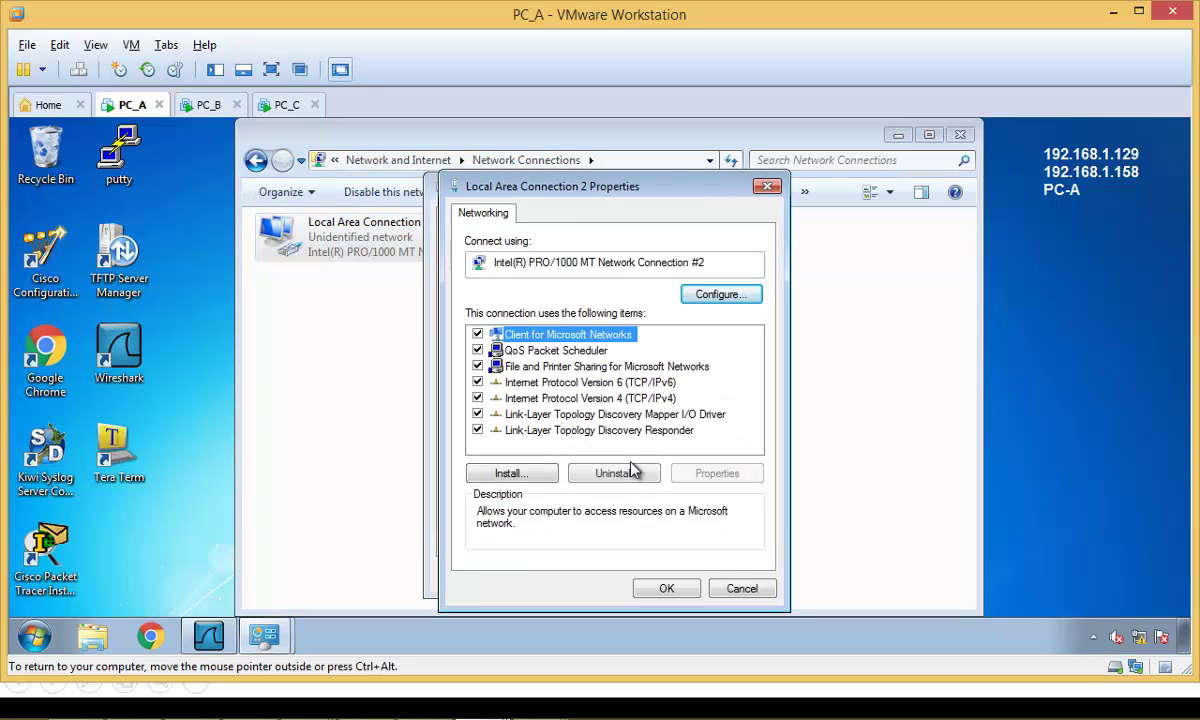
click(575, 384)
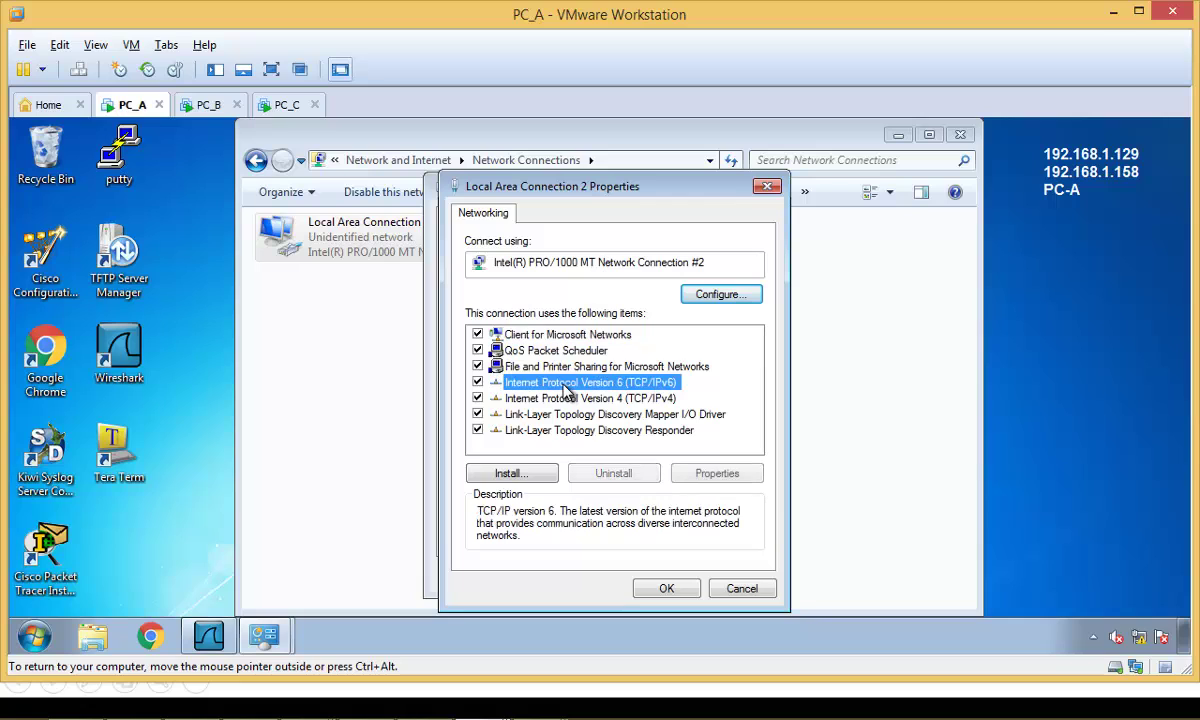
click(703, 477)
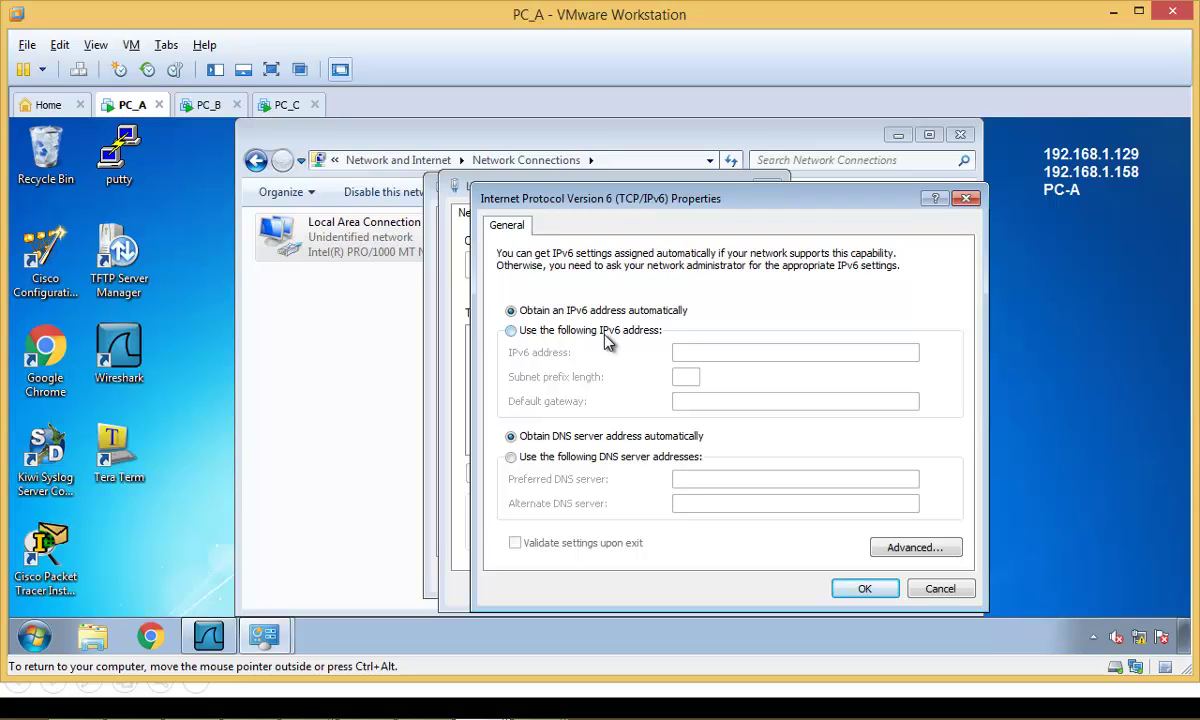
Open a Command Prompt on PC_A and run ipconfig.
click(48, 632)
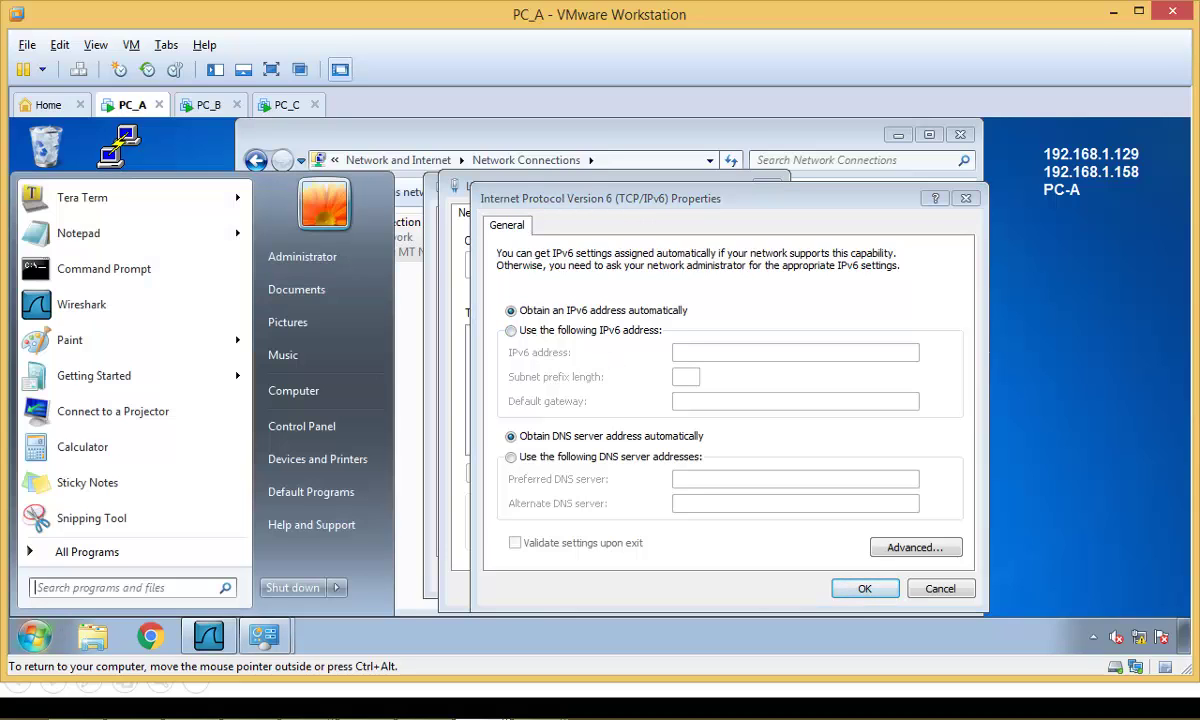
click(112, 265)
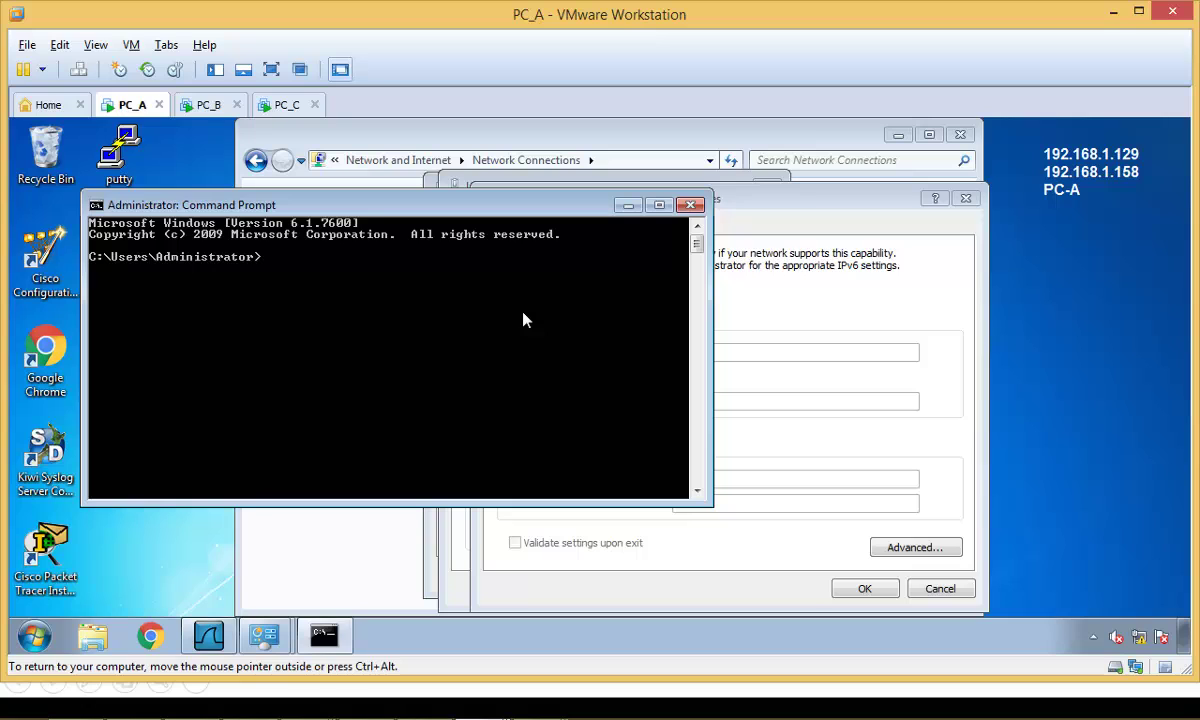
text(ipconfig)
key(Return)
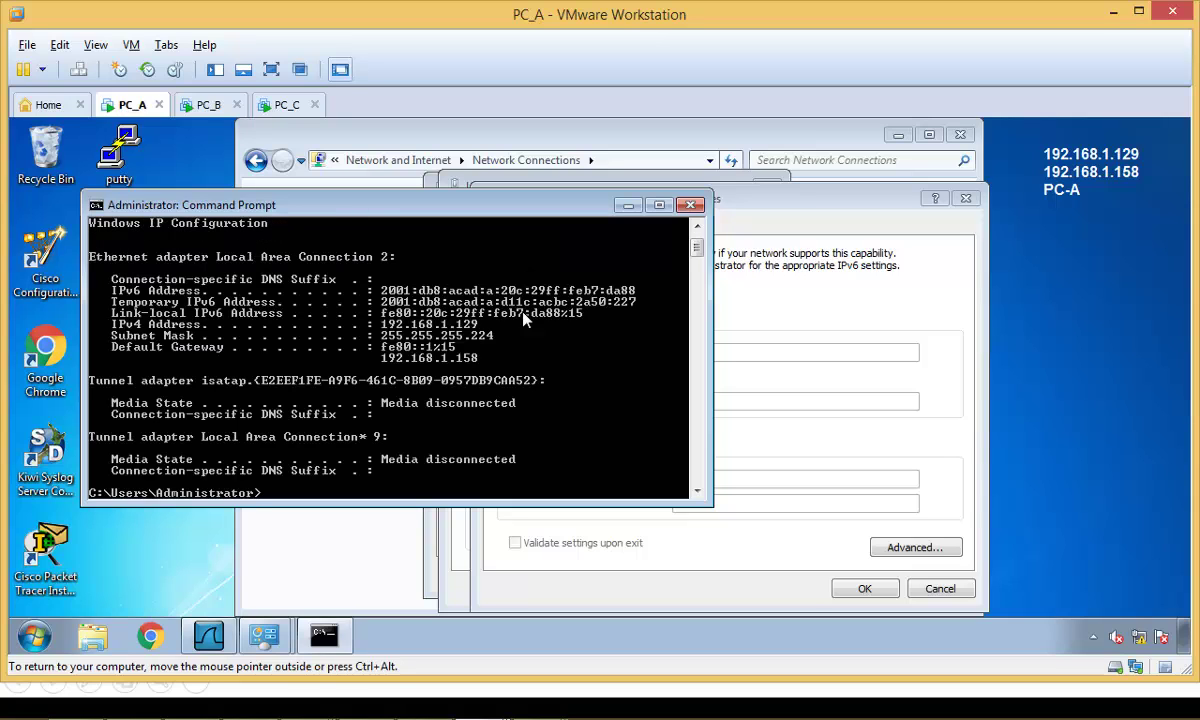
Mark the prefix of the global IPv6 address in the ipconfig output, ending on its subnet digit a.
right_click(524, 318)
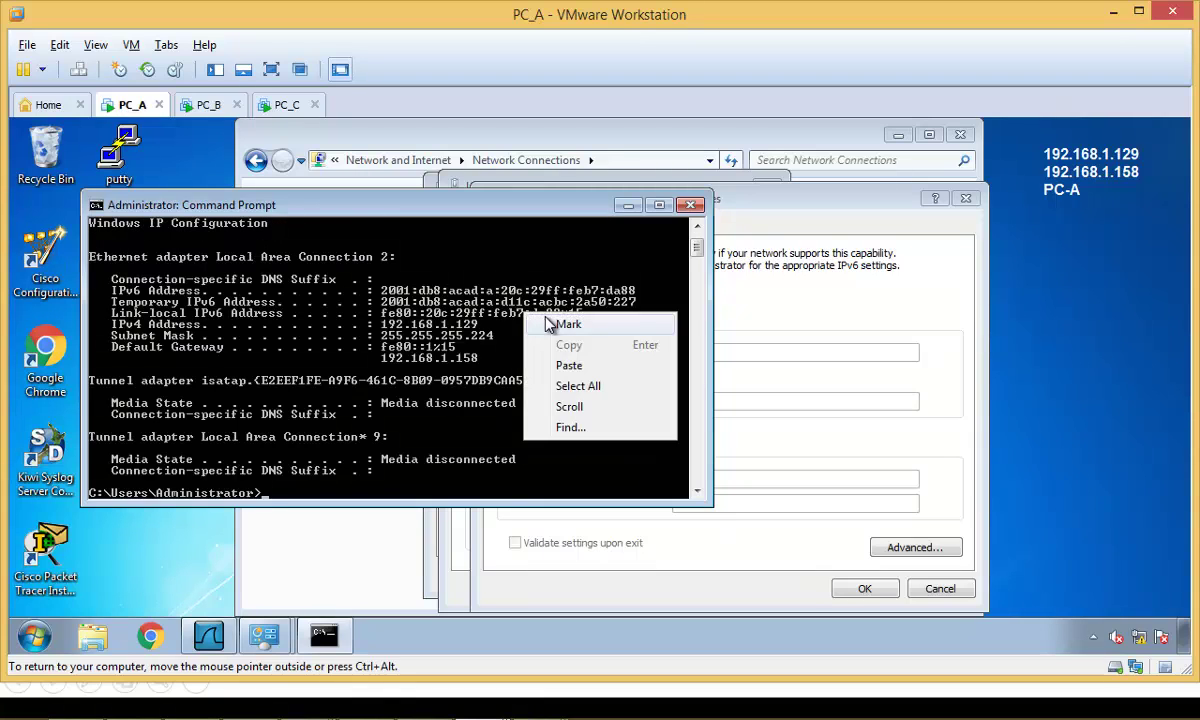
click(546, 325)
drag(391, 294, 484, 293)
click(490, 291)
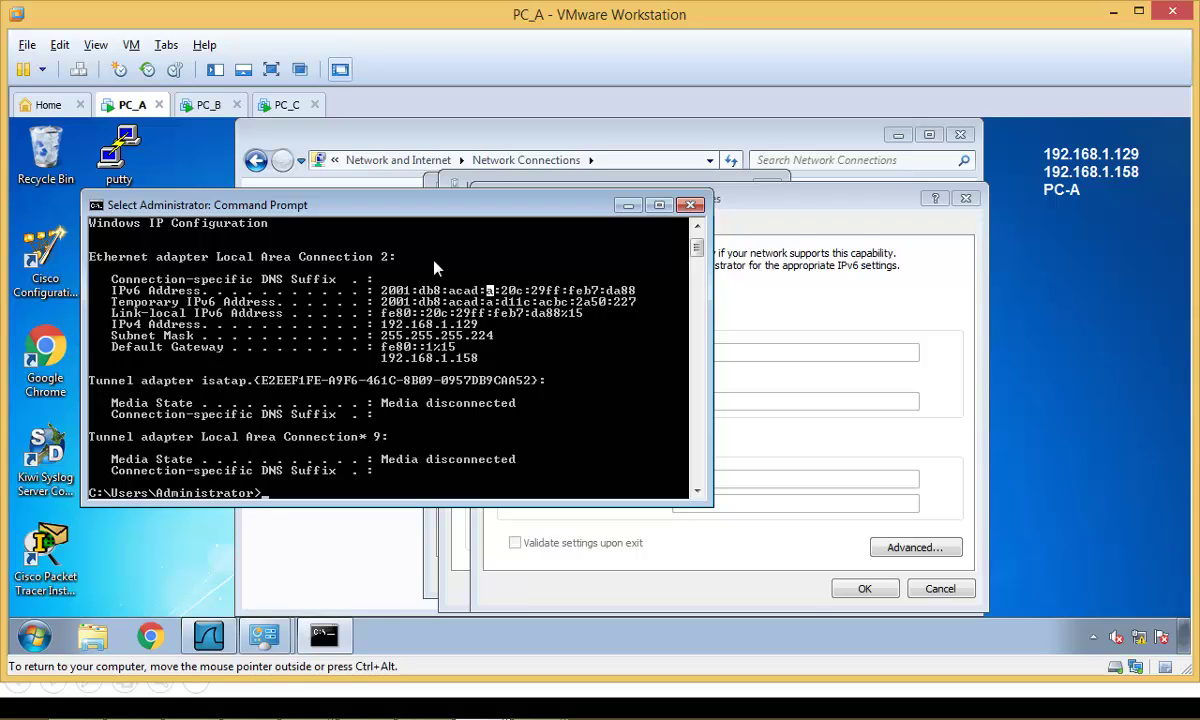
Write SLAAC over the ipconfig output and outline the network prefix and interface ID of the IPv6 address.
key(ctrl+alt)
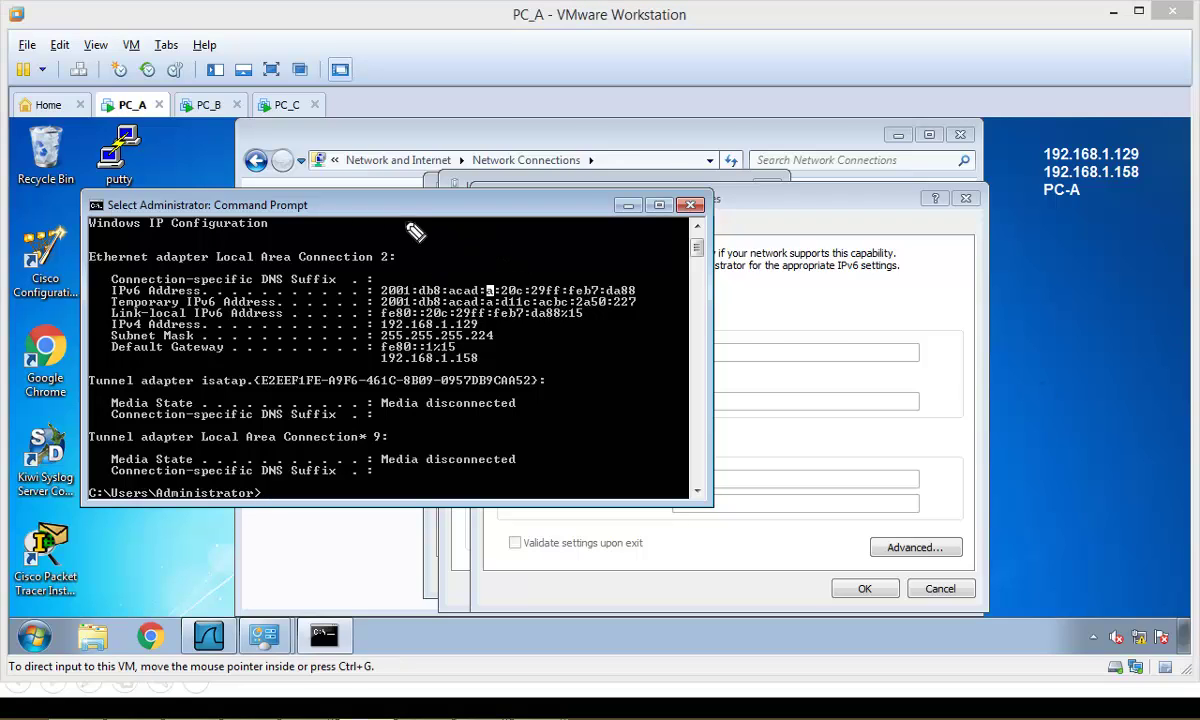
mouse_move(425, 228)
mouse_down()
mouse_move(398, 262)
mouse_move(475, 240)
mouse_move(493, 252)
mouse_move(461, 246)
mouse_move(539, 255)
mouse_move(505, 245)
mouse_move(568, 233)
mouse_move(590, 256)
mouse_up()
click(440, 230)
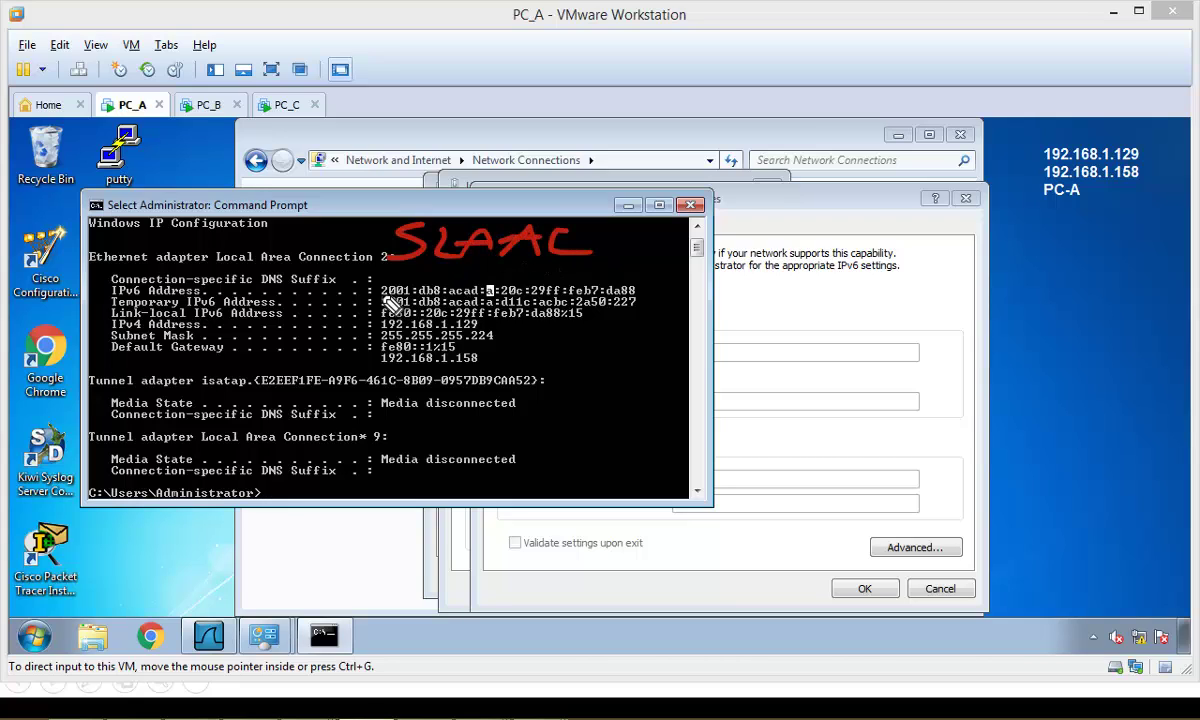
mouse_move(379, 275)
mouse_down()
mouse_move(433, 299)
mouse_move(505, 294)
mouse_up()
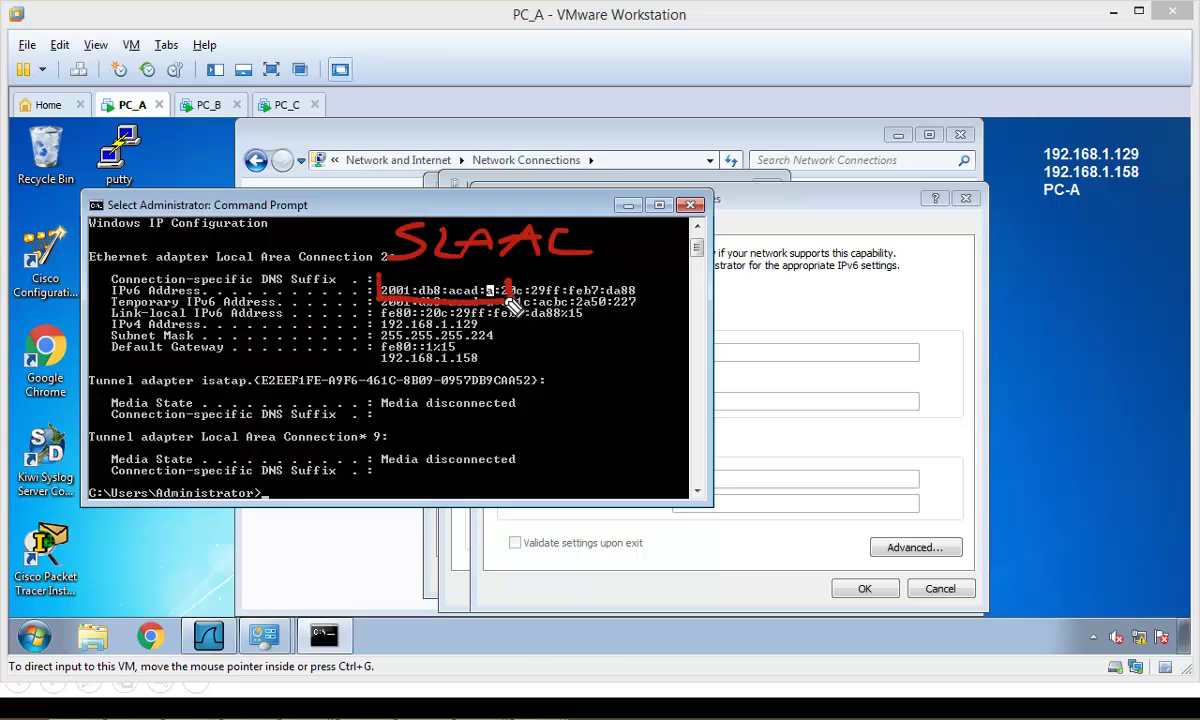
mouse_move(380, 273)
mouse_down()
mouse_move(470, 274)
mouse_move(510, 298)
mouse_move(662, 291)
mouse_up()
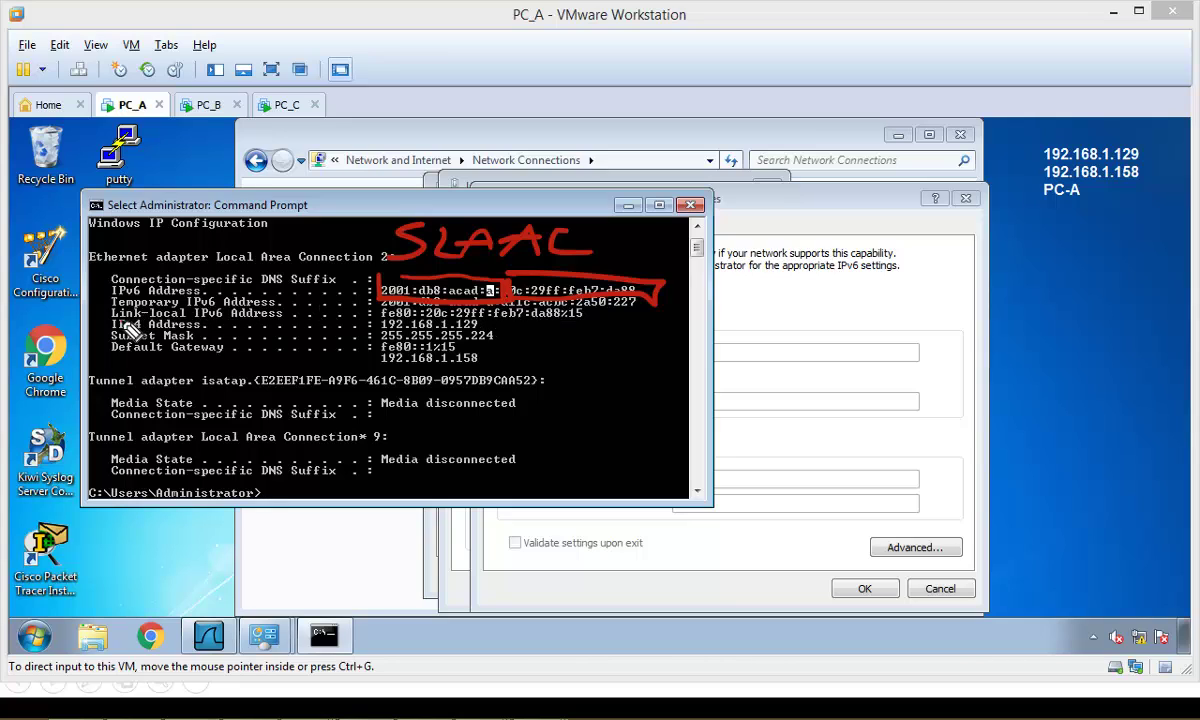
Underline the link-local IPv6 address in the ipconfig output and write an underlined GUA beside it.
drag(113, 324, 205, 324)
drag(380, 324, 580, 325)
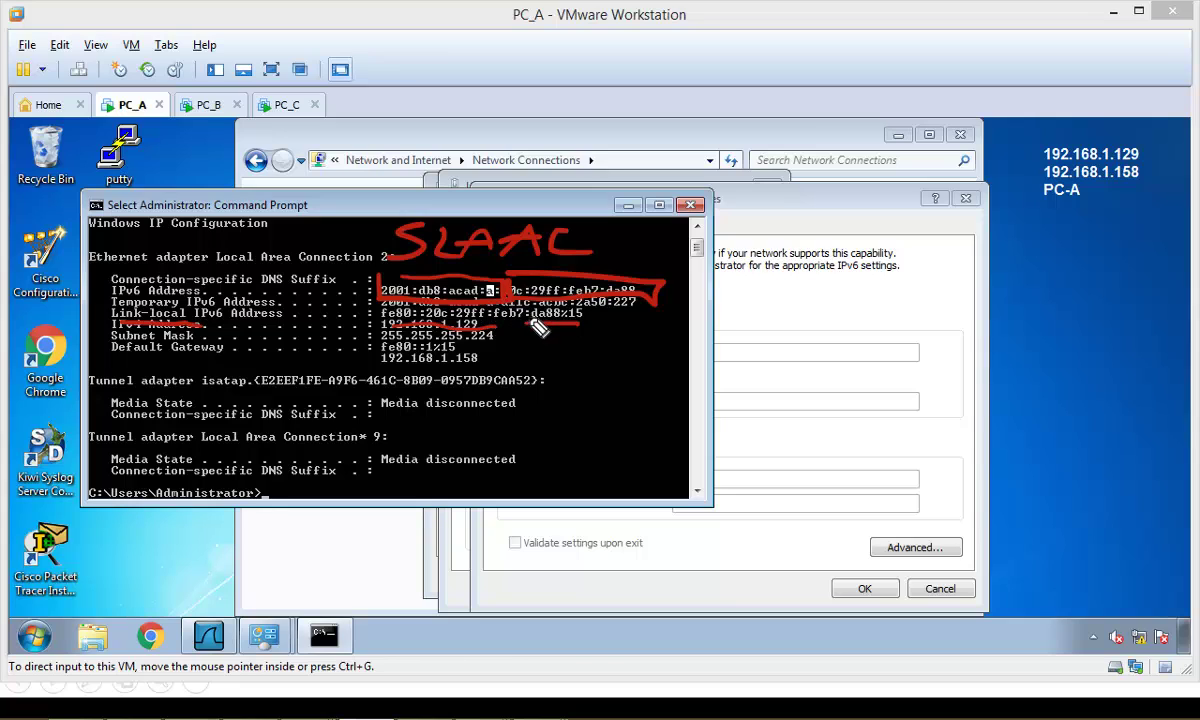
mouse_move(568, 362)
mouse_down()
mouse_move(570, 396)
mouse_move(562, 384)
mouse_move(613, 373)
mouse_move(627, 397)
mouse_move(657, 389)
mouse_move(640, 386)
mouse_move(672, 394)
mouse_up()
drag(530, 422, 670, 410)
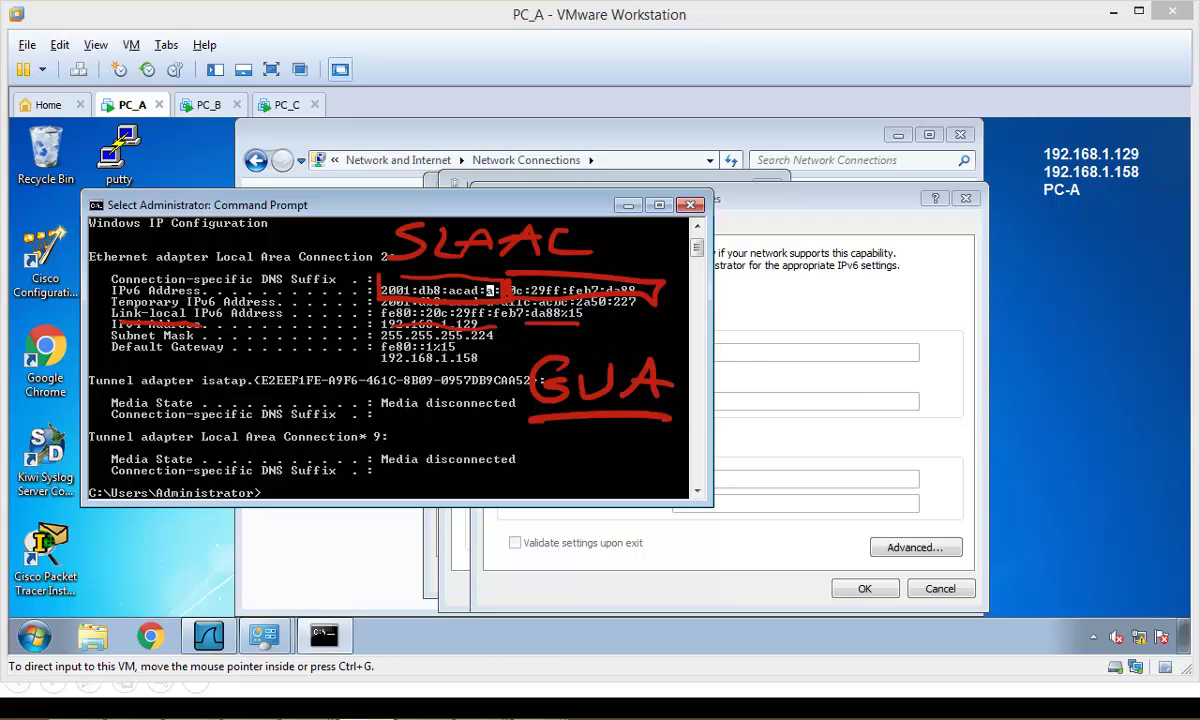
Clear the annotations, circle the IPv6 and temporary IPv6 addresses in the ipconfig output, and leave drawing mode.
key(e)
mouse_move(380, 268)
mouse_down()
mouse_move(359, 309)
mouse_move(539, 323)
mouse_move(637, 317)
mouse_move(654, 283)
mouse_move(368, 265)
mouse_up()
drag(88, 300, 104, 300)
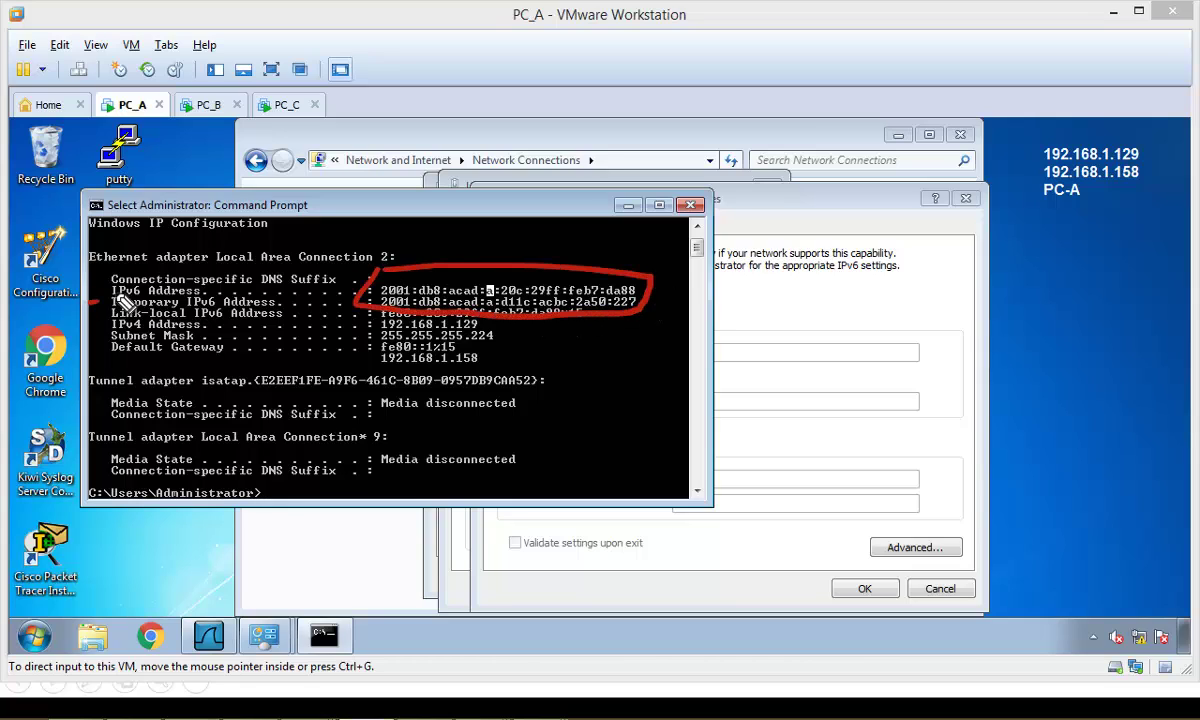
click(108, 281)
key(Escape)
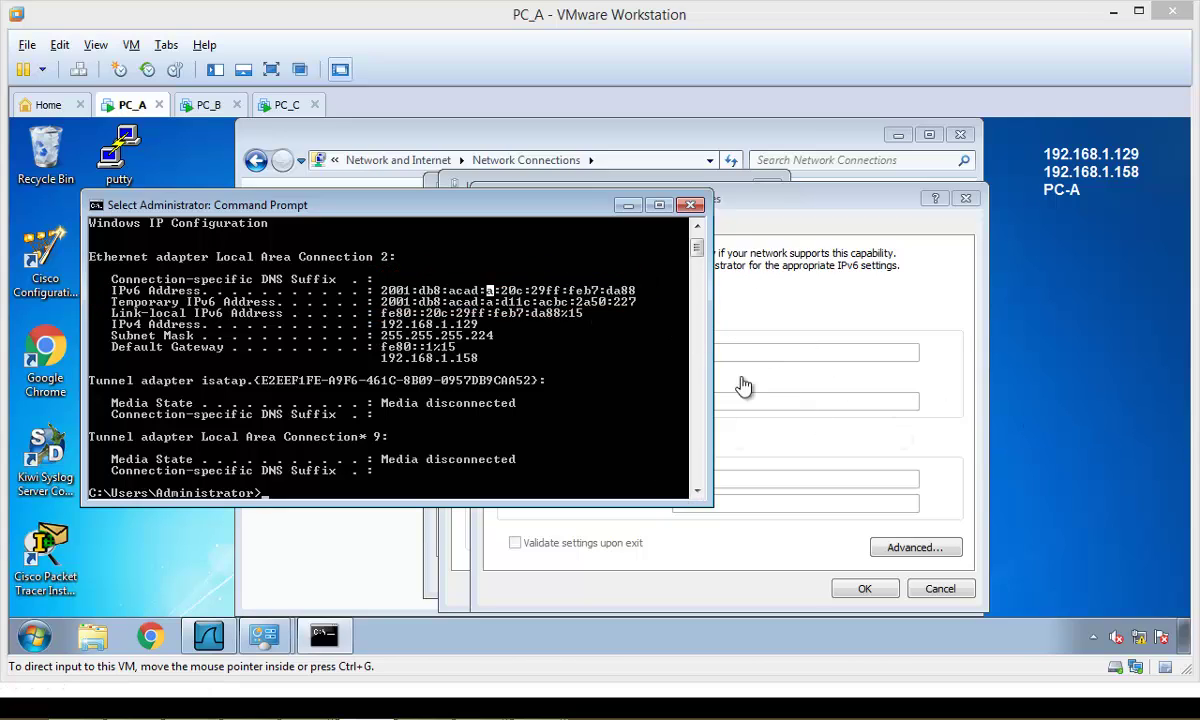
Switch PC_A to a manual IPv6 address and set it to 2001:db8:acad:a::2, checking the lab slides for the addressing.
click(826, 348)
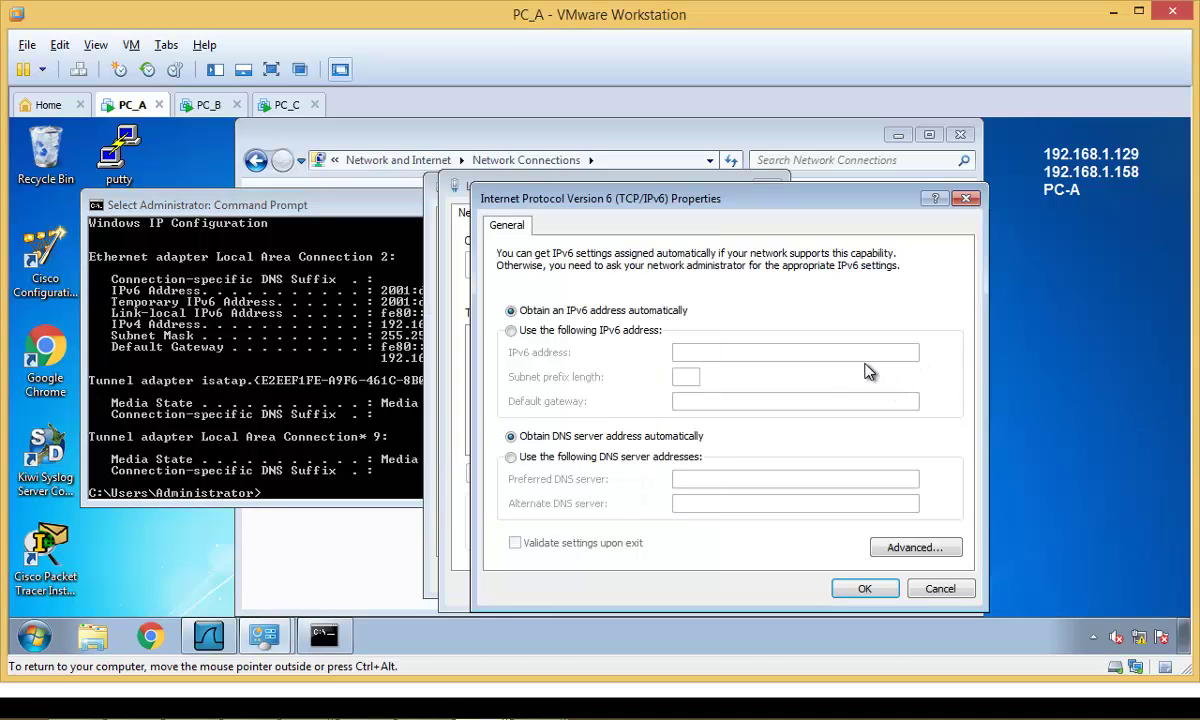
click(596, 330)
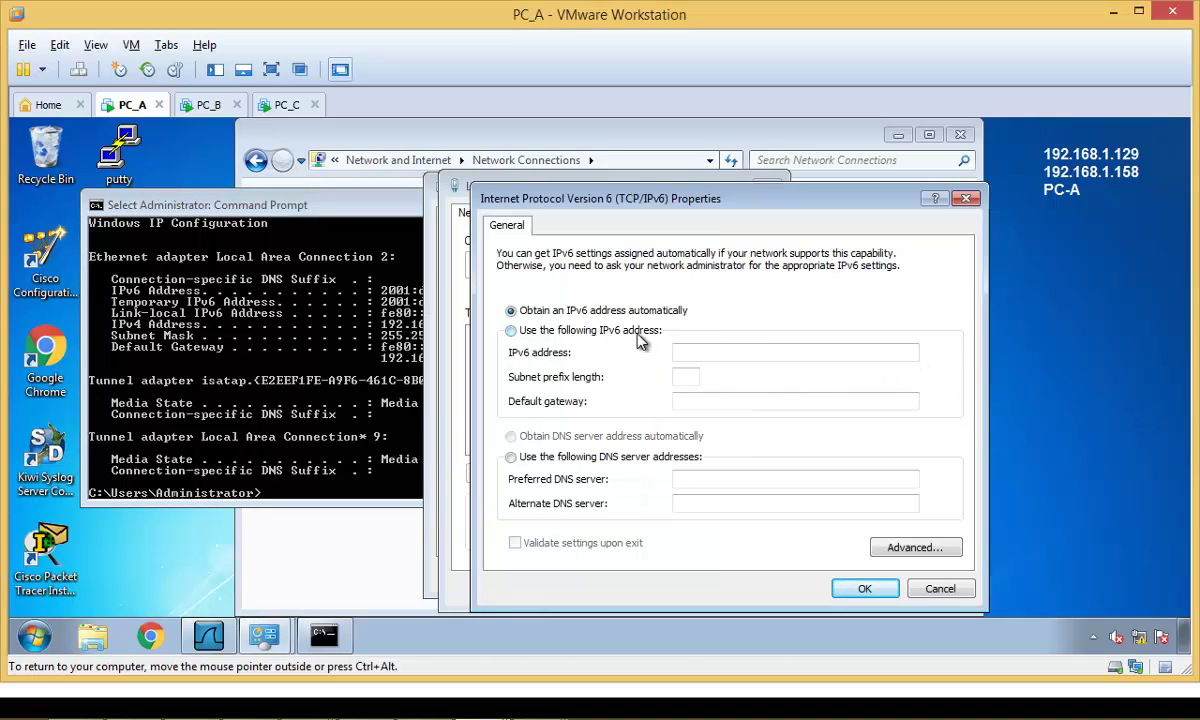
click(723, 352)
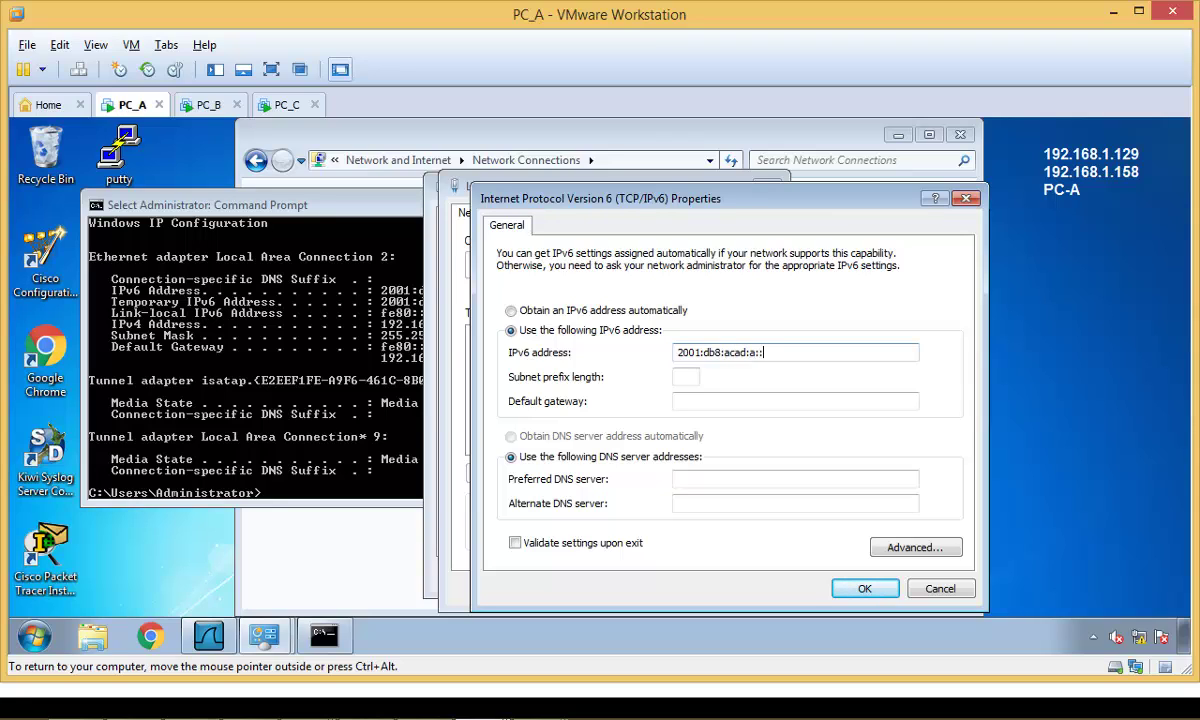
key(alt+Tab)
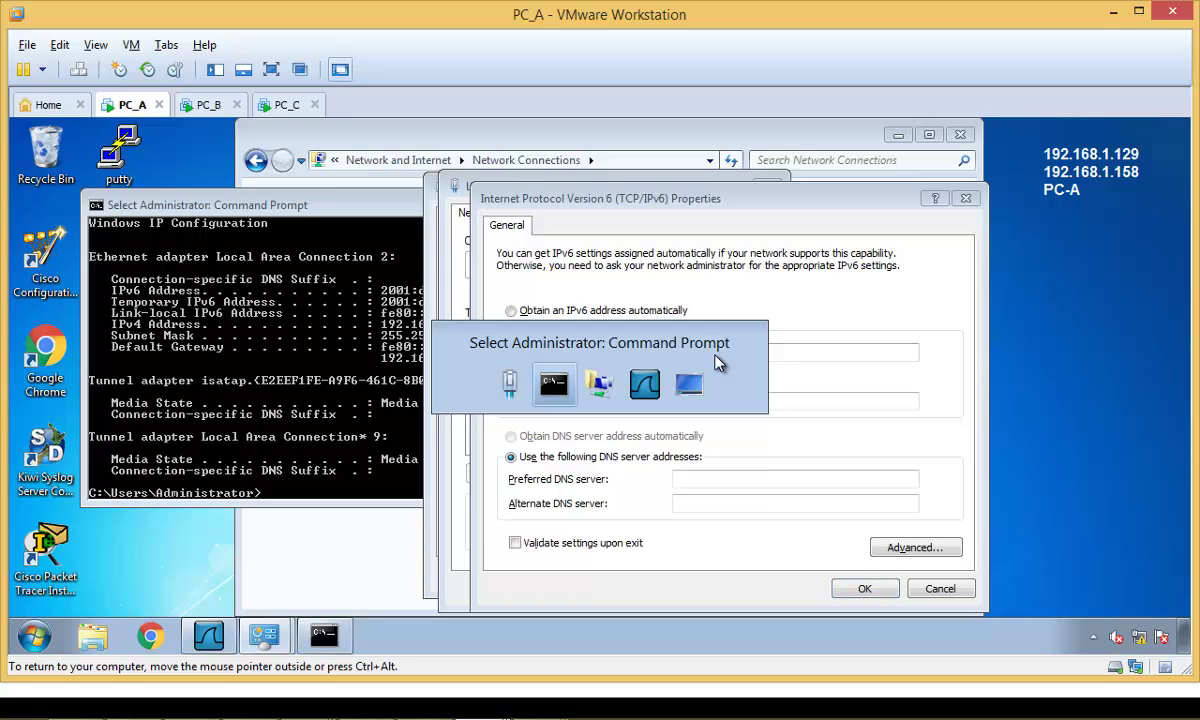
key(alt+Tab)
key(alt+Tab)
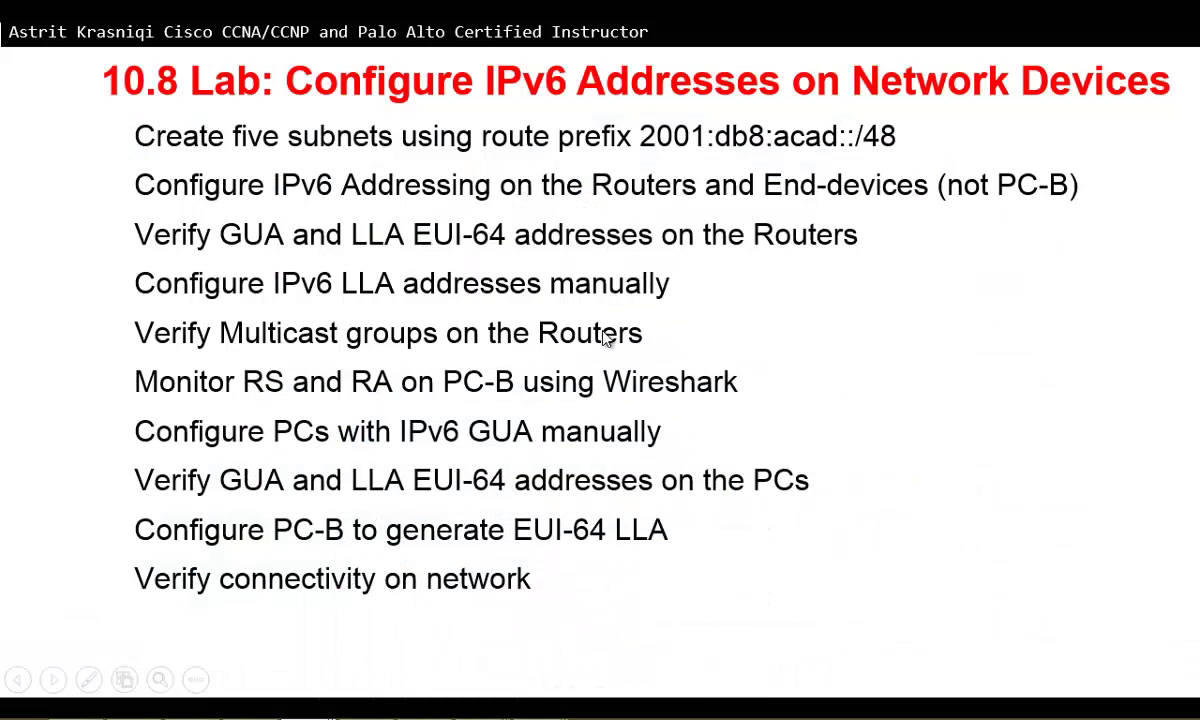
click(548, 407)
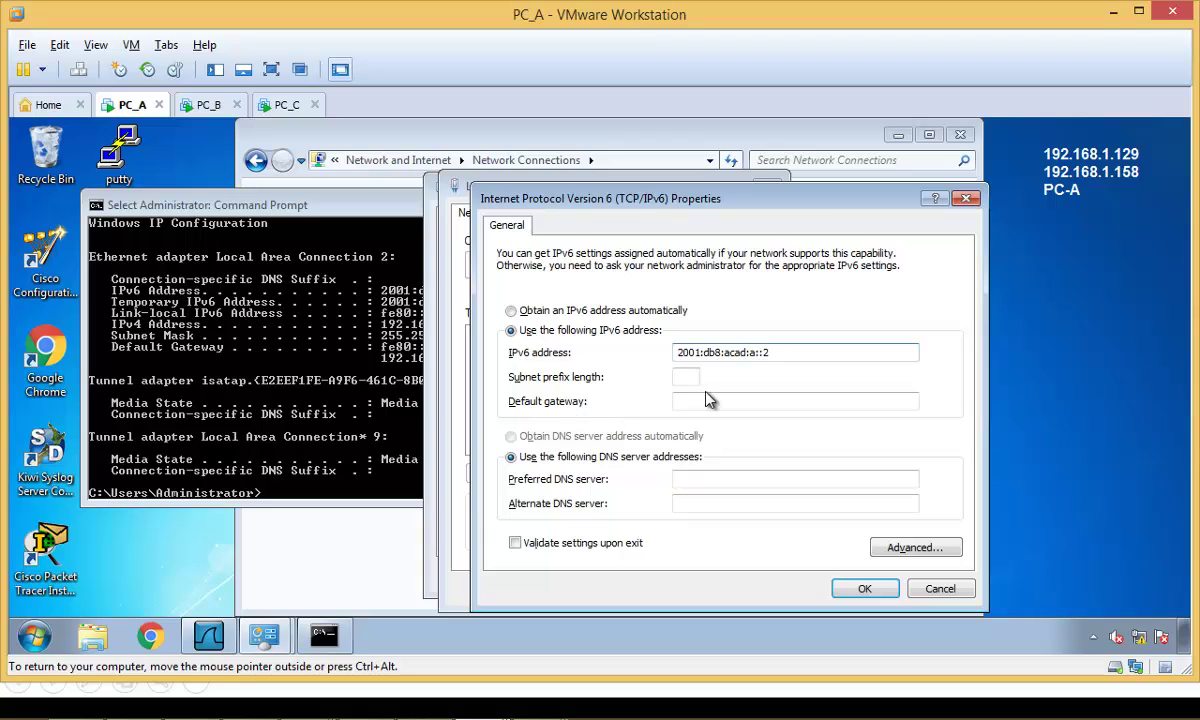
Set PC_A's subnet prefix length to 64 and default gateway to fe80::1, apply the settings and restart the computer.
click(680, 376)
click(716, 403)
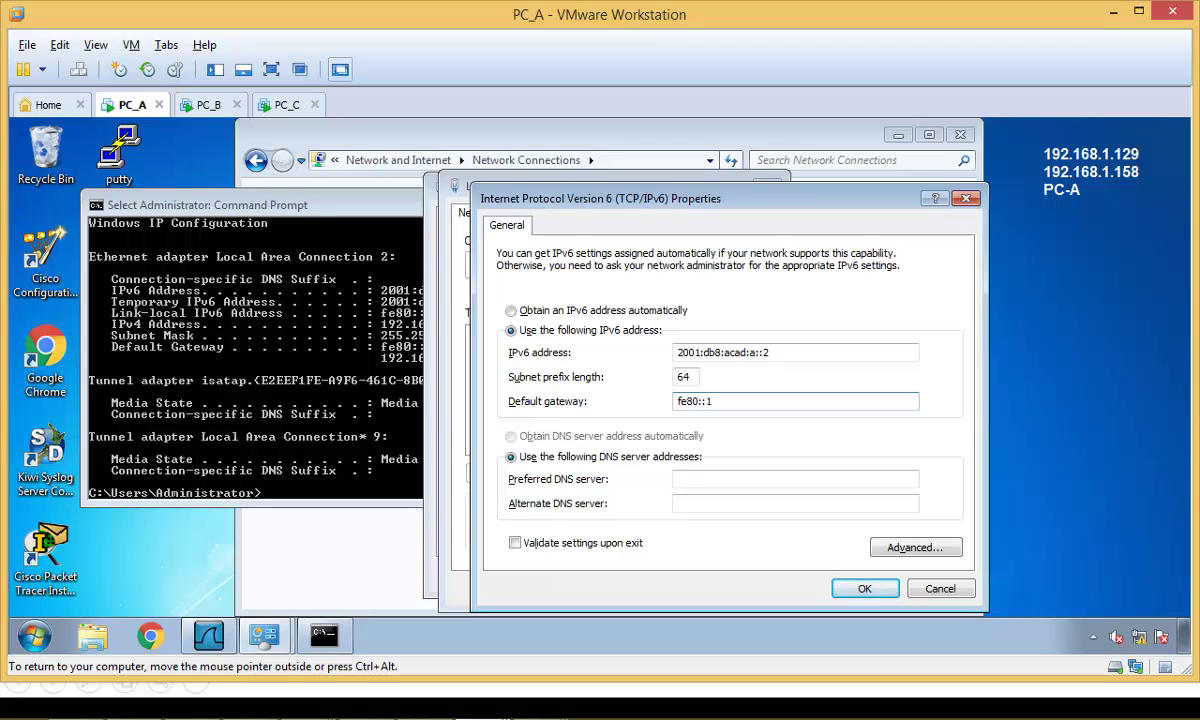
drag(712, 401, 670, 405)
click(864, 588)
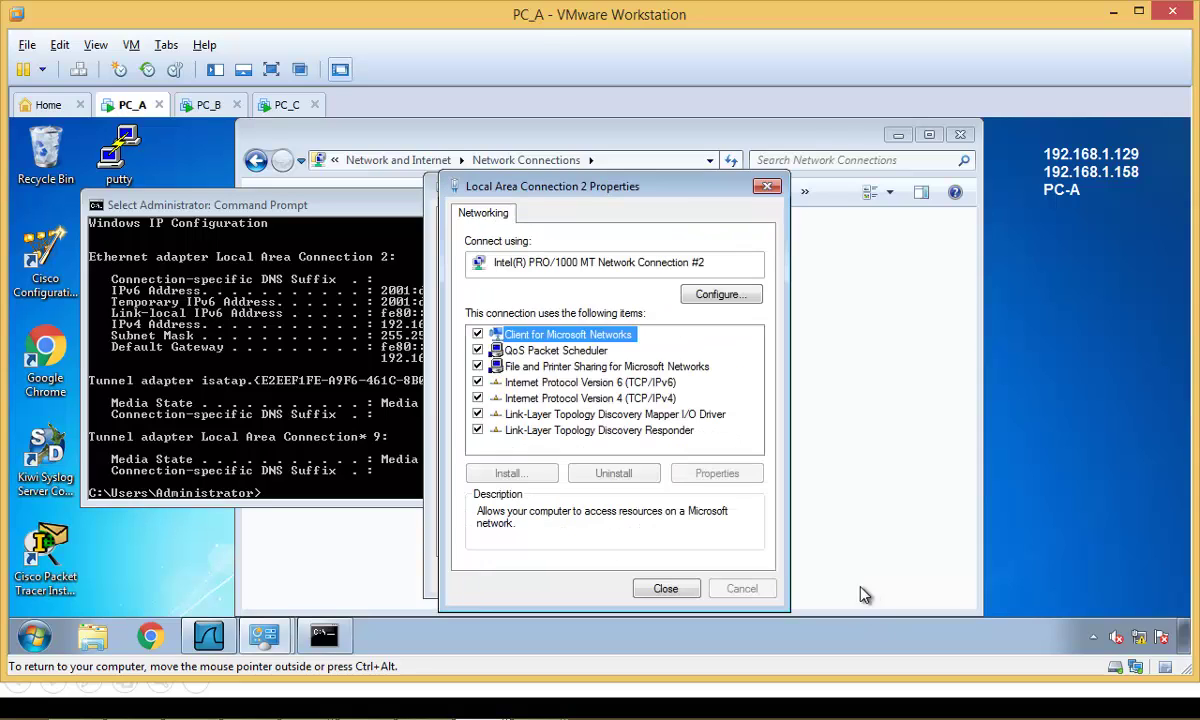
click(665, 589)
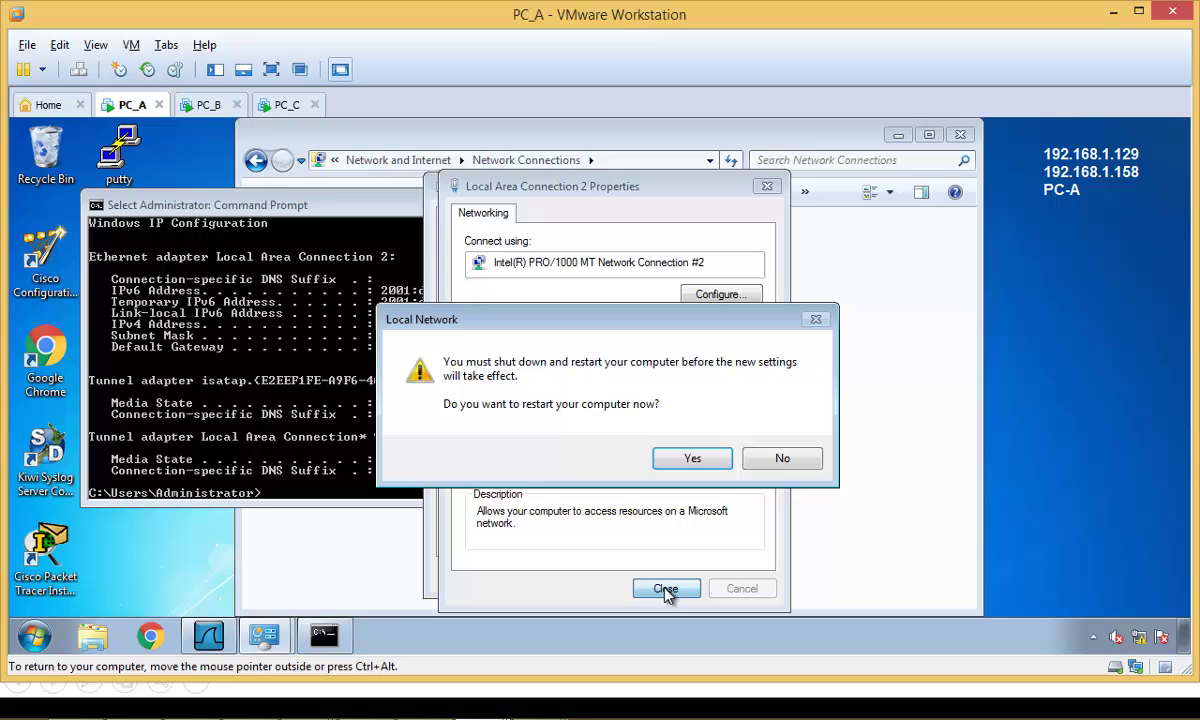
click(685, 459)
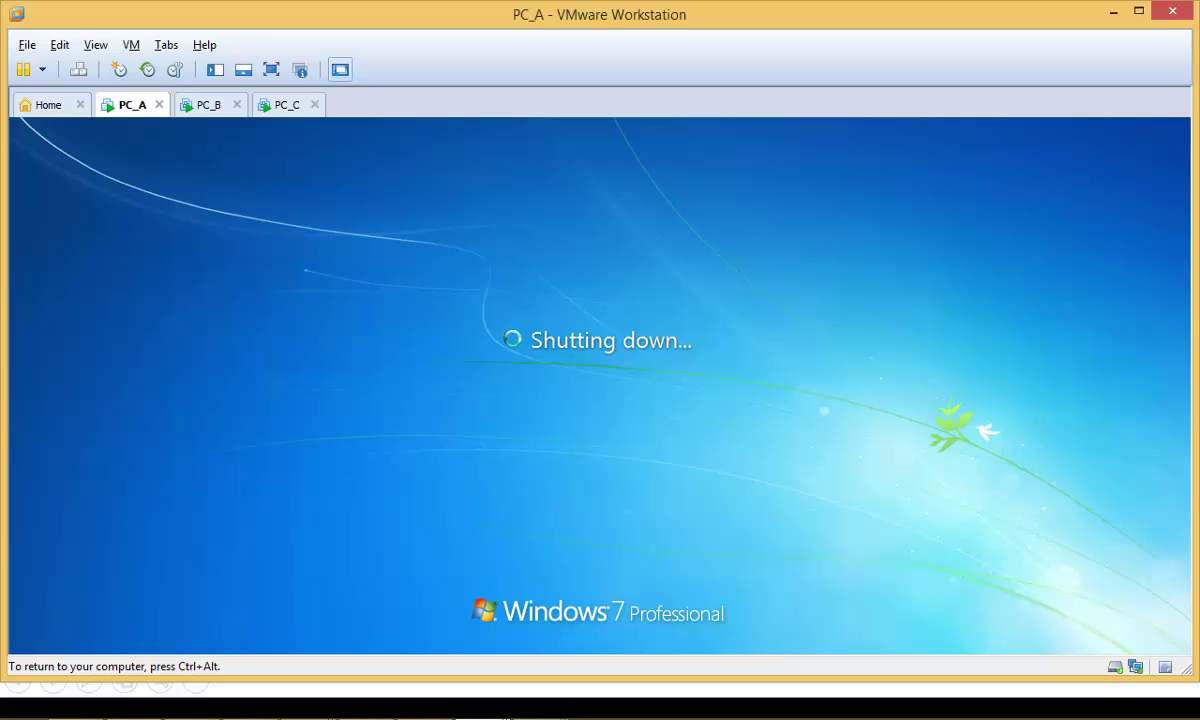
Switch to the PC_C virtual machine and check the Lab Topology slide for PC-C's IPv6 address.
click(262, 102)
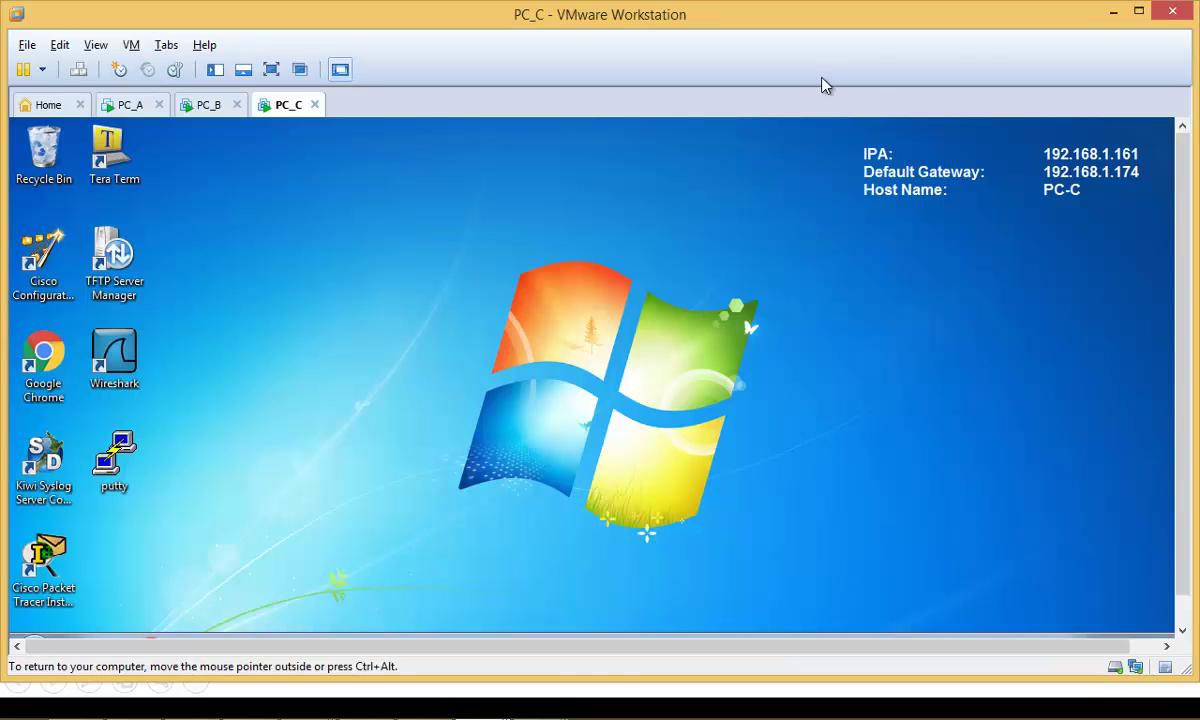
click(1113, 12)
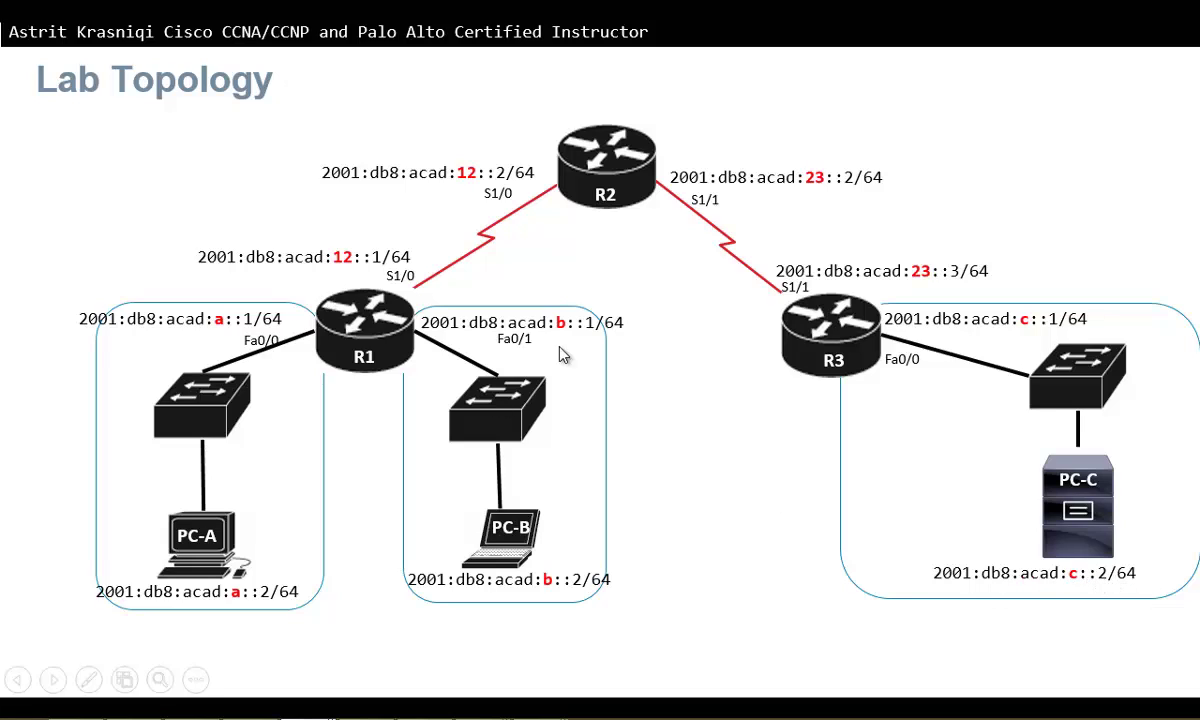
key(alt+Tab)
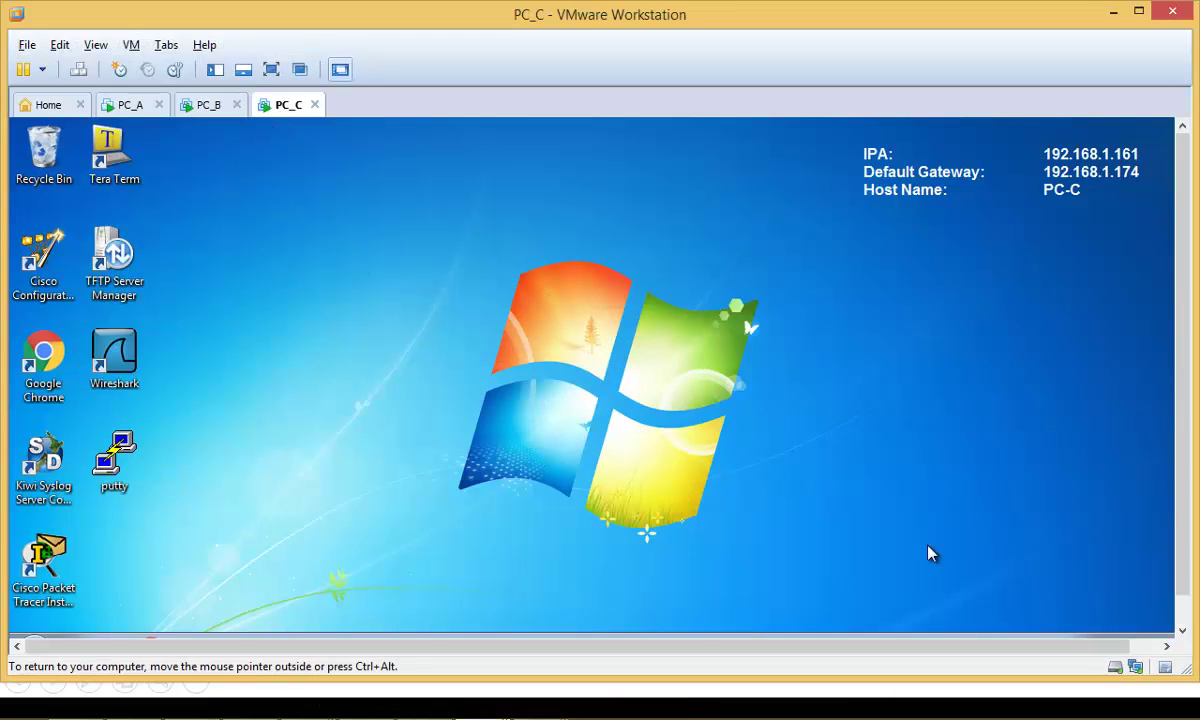
Open the Internet Protocol Version 6 (TCP/IPv6) properties of Local Area Connection 2 on PC_C.
click(1182, 629)
right_click(1149, 627)
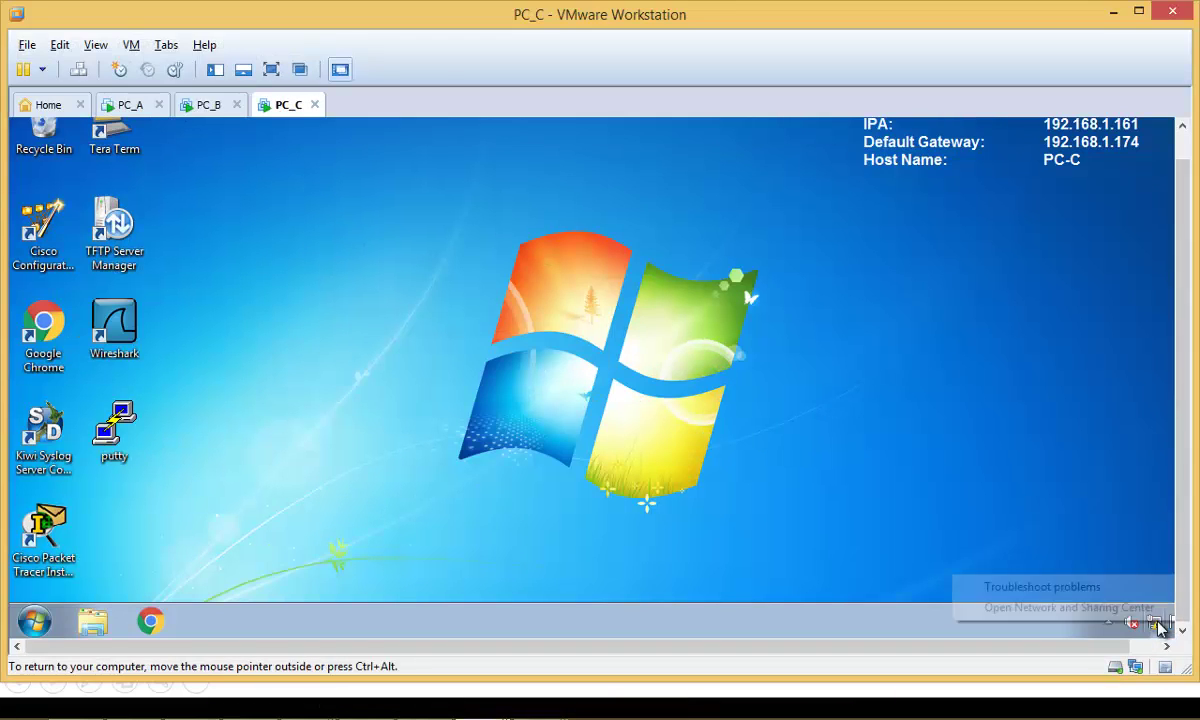
click(1125, 609)
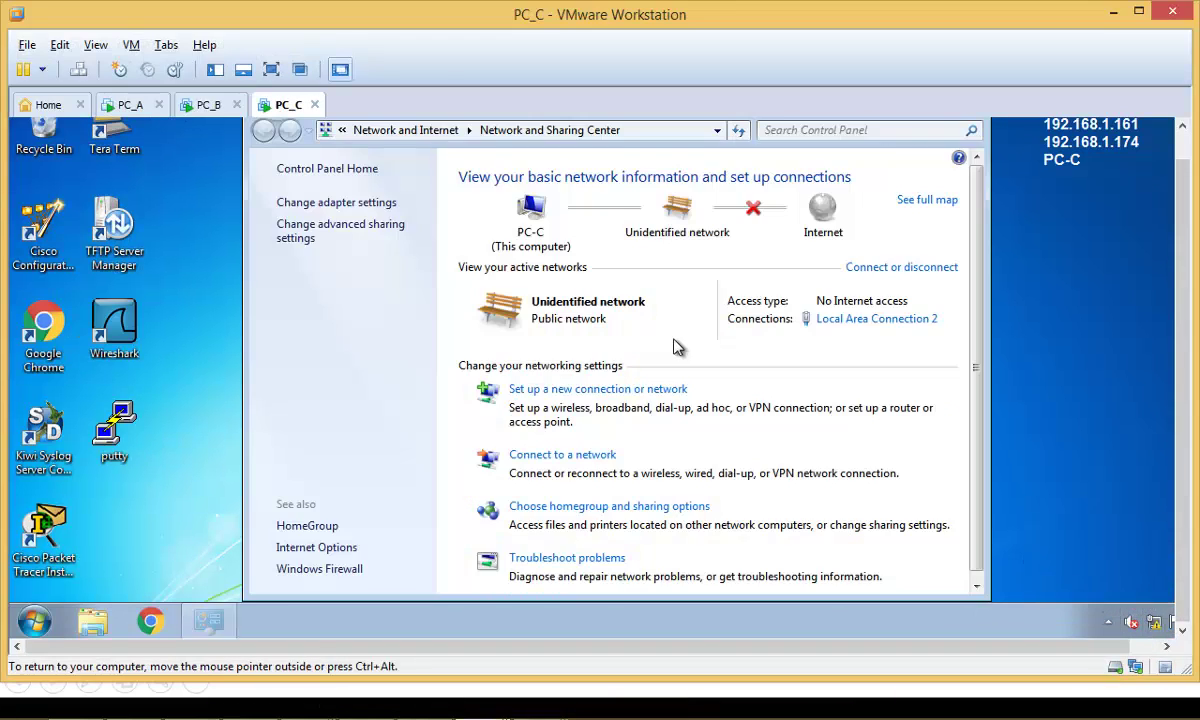
click(310, 204)
right_click(375, 221)
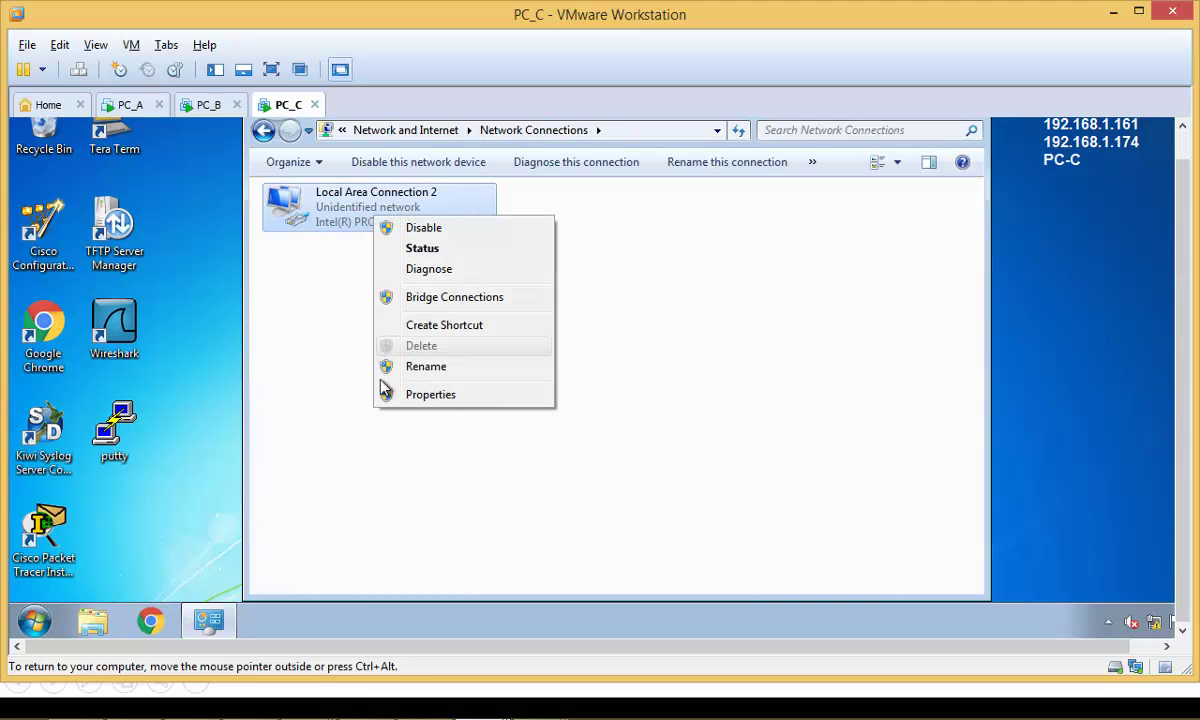
click(390, 394)
click(432, 369)
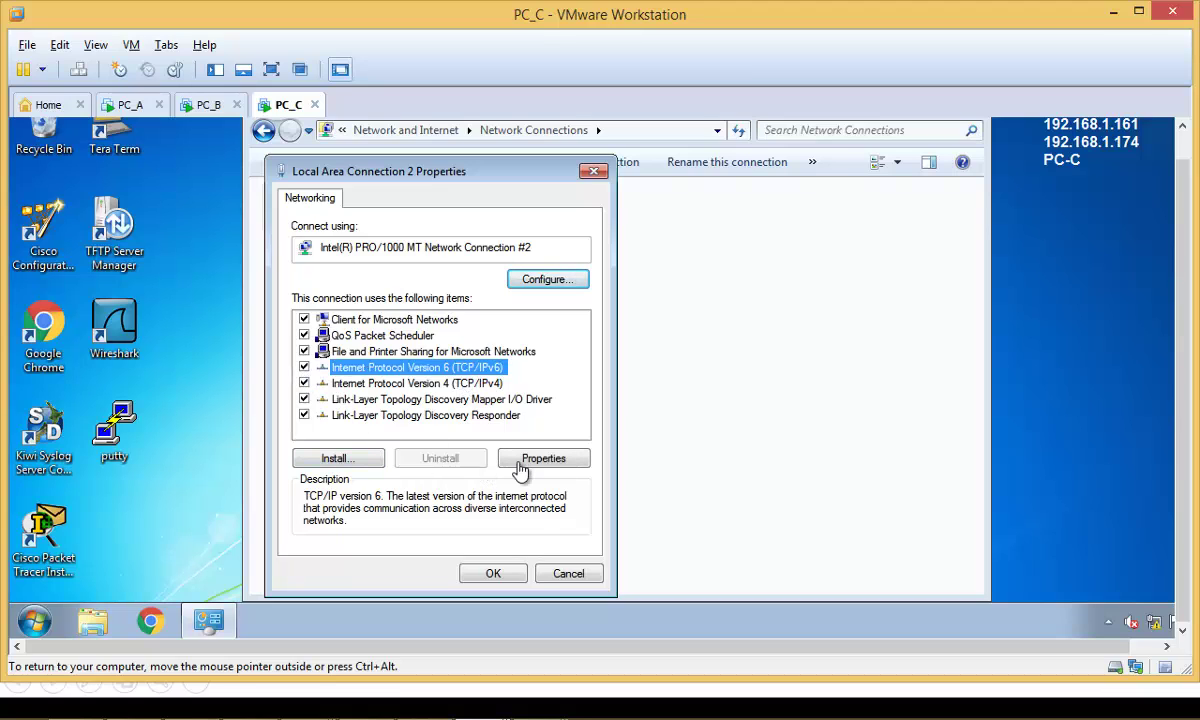
click(494, 573)
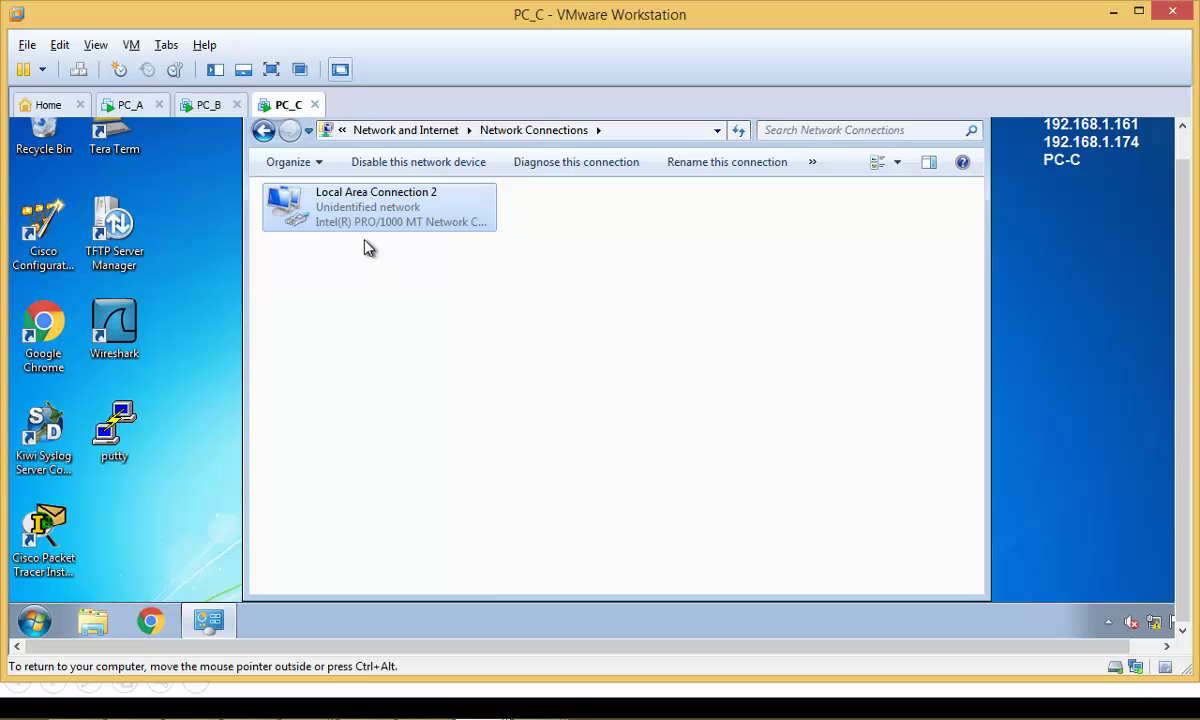
double_click(362, 230)
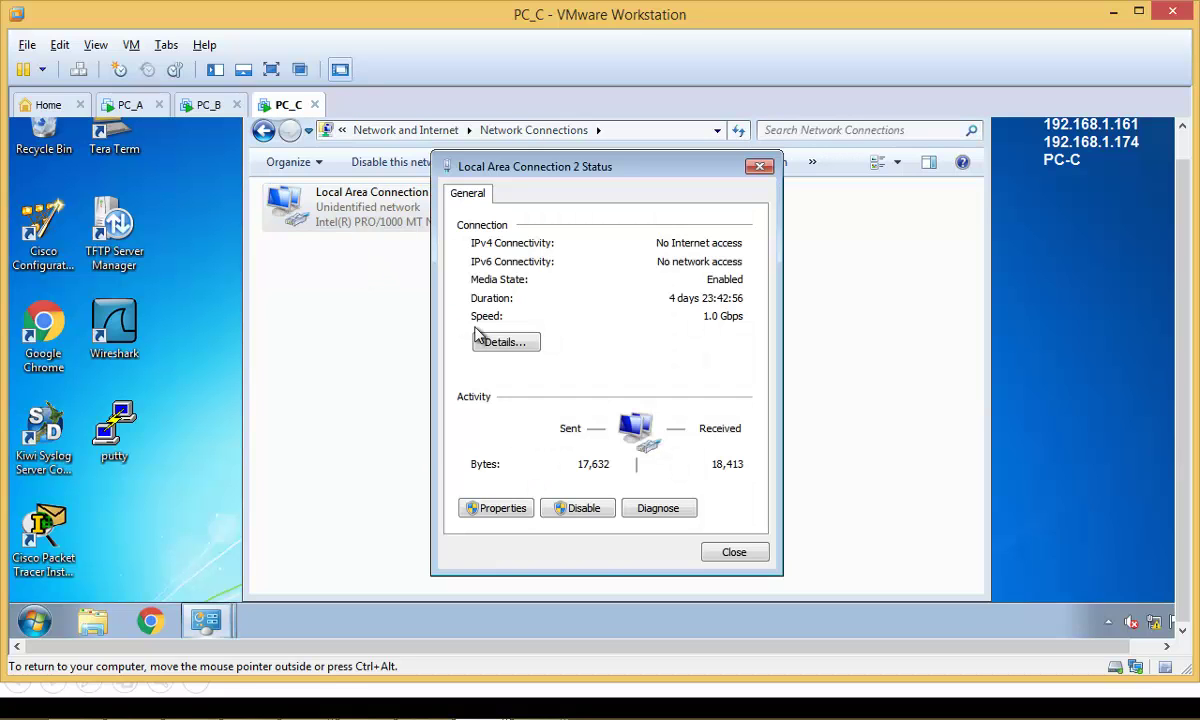
click(512, 512)
double_click(560, 367)
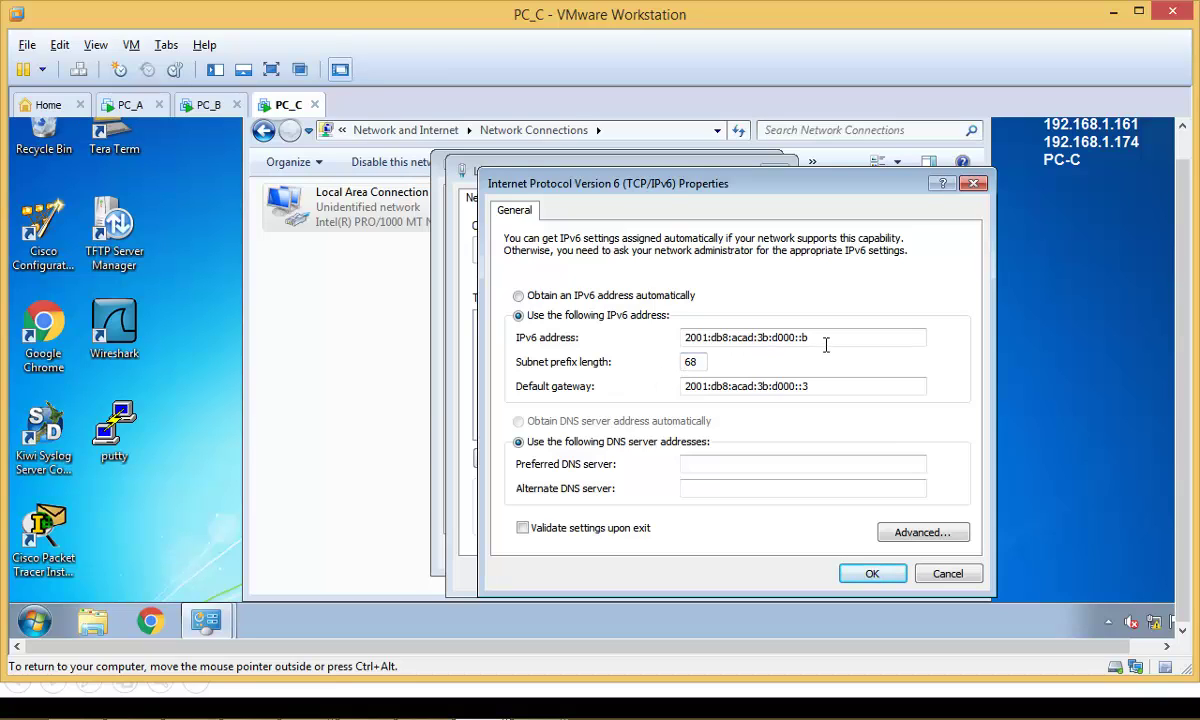
Replace PC_C's IPv6 address with 2001:db8:acad:c::2.
drag(826, 344, 636, 323)
text(2001:)
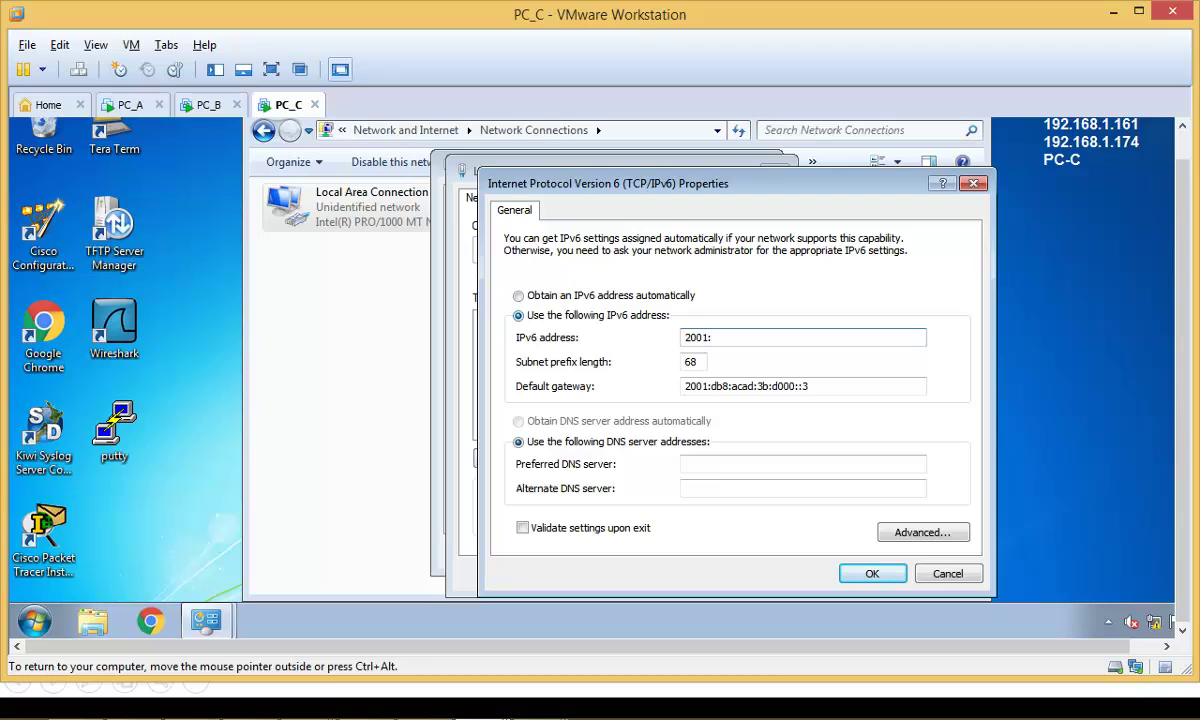
text(db8:acad:c::2)
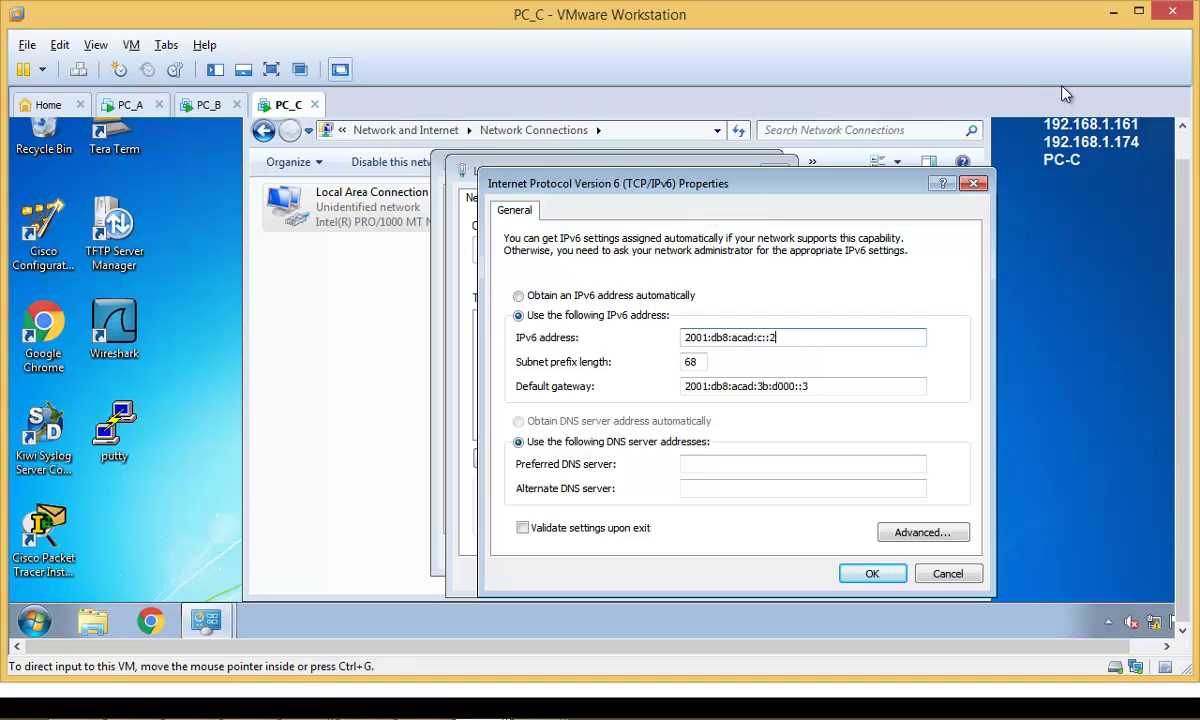
Set PC_C's subnet prefix length to 64 and default gateway to fe80::3, apply the settings and restart the computer.
click(1113, 12)
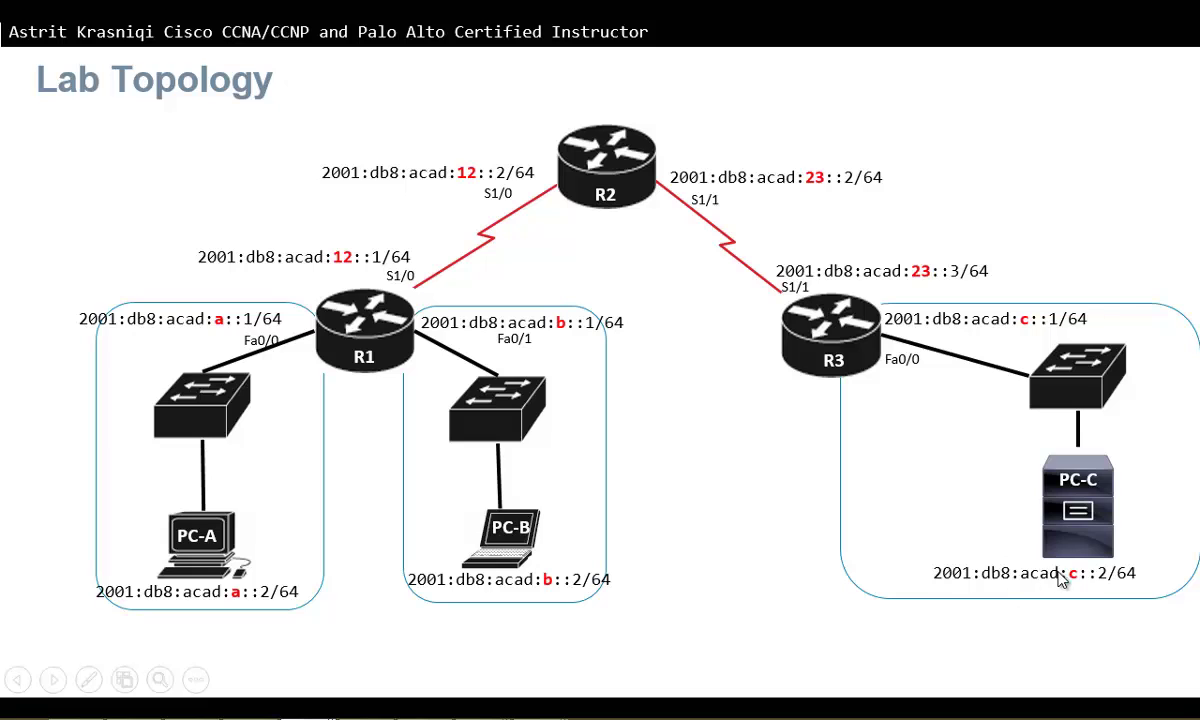
click(465, 650)
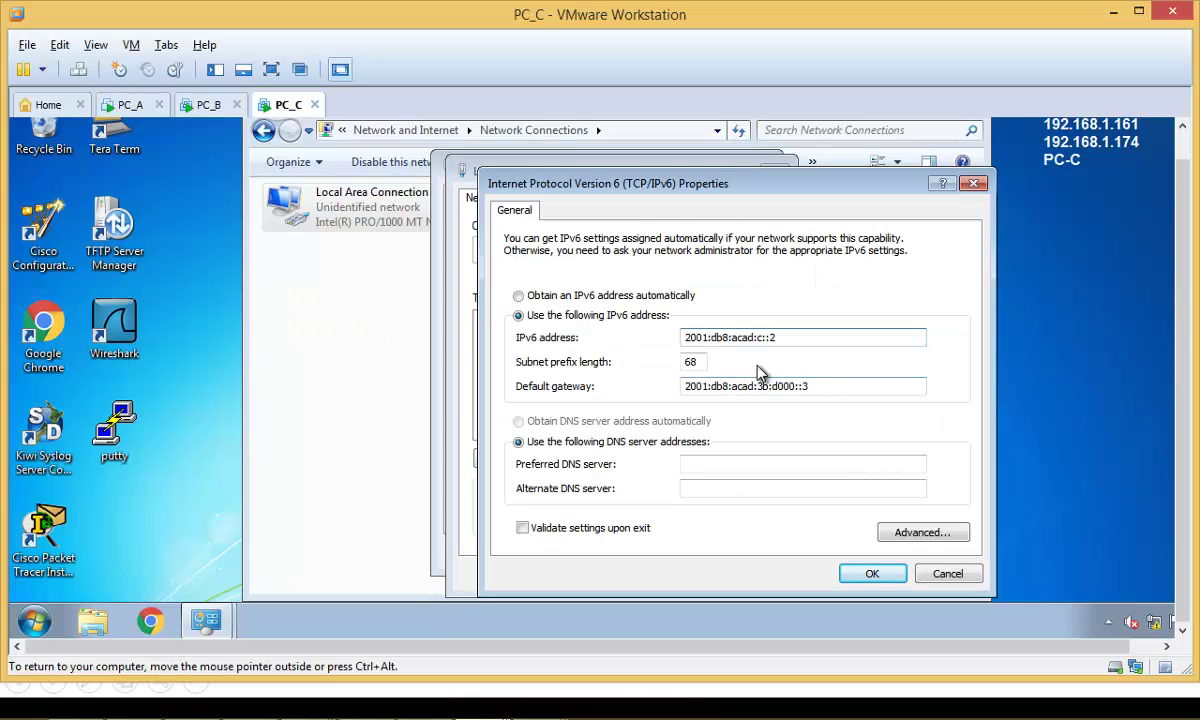
drag(698, 361, 662, 373)
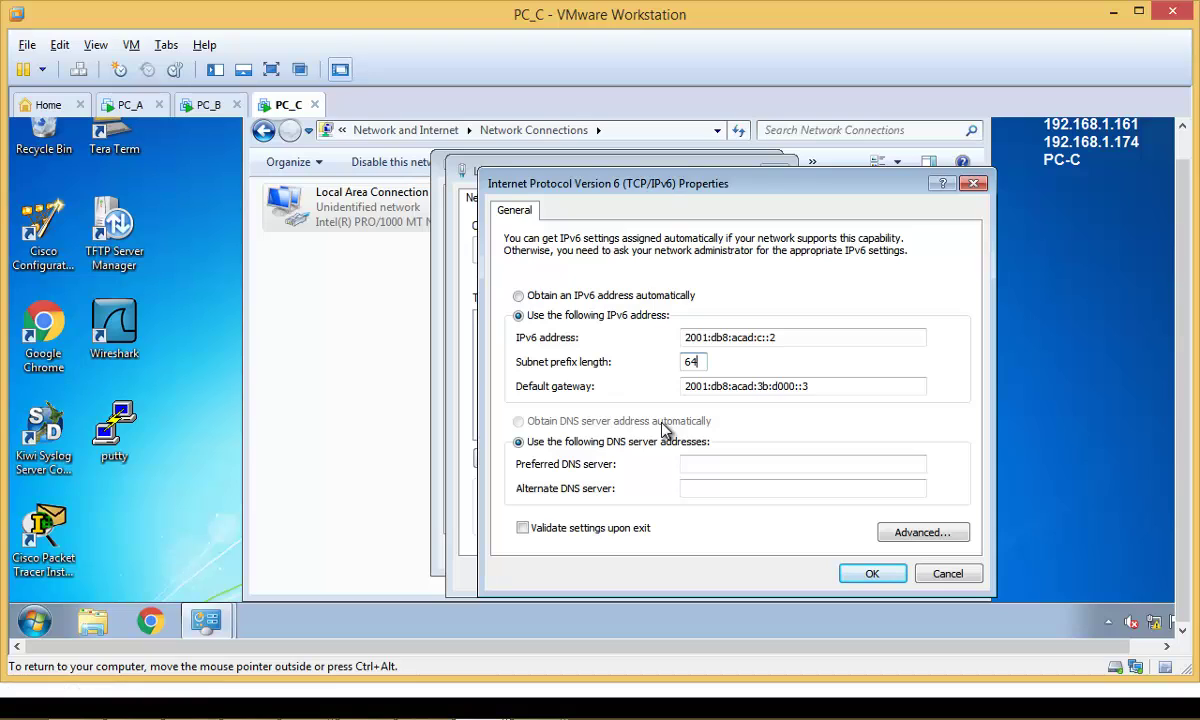
drag(824, 386, 632, 386)
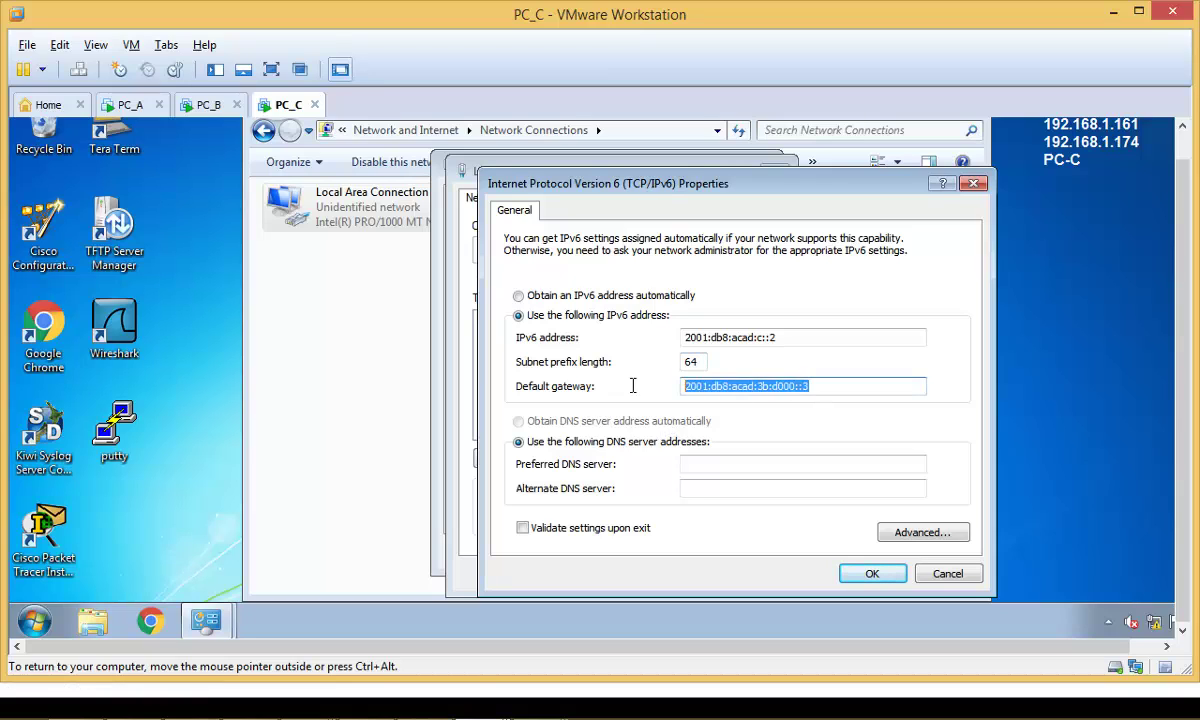
text(fe80)
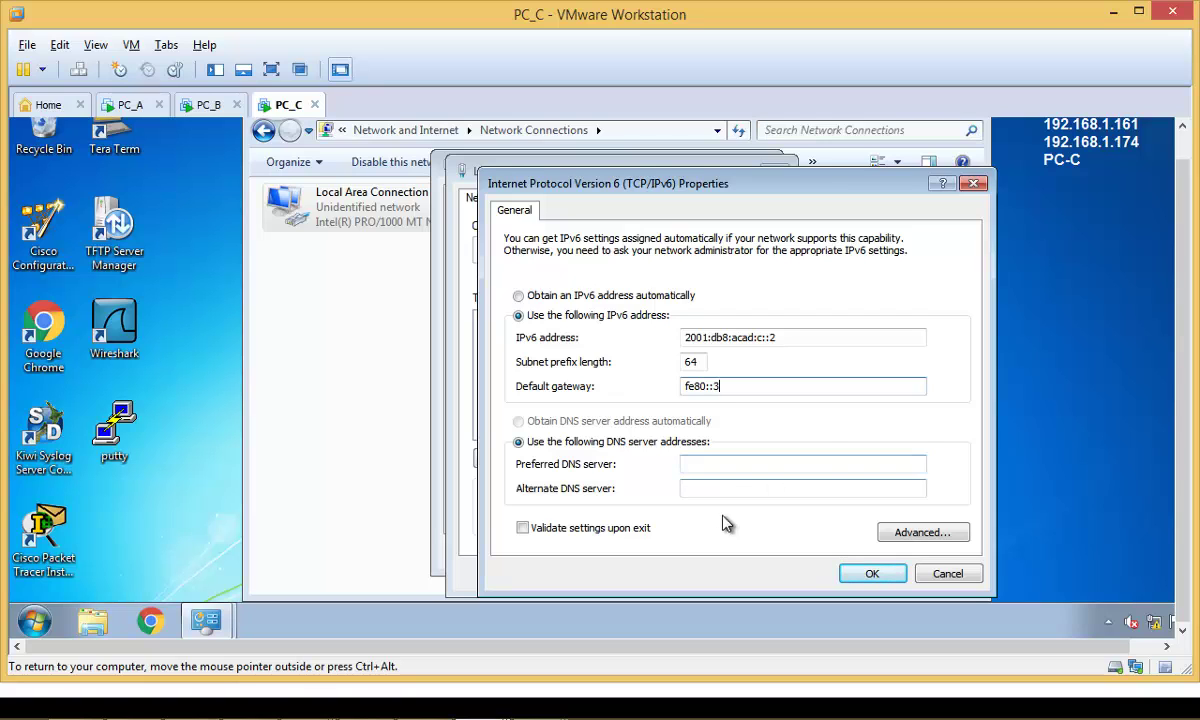
click(855, 573)
click(674, 573)
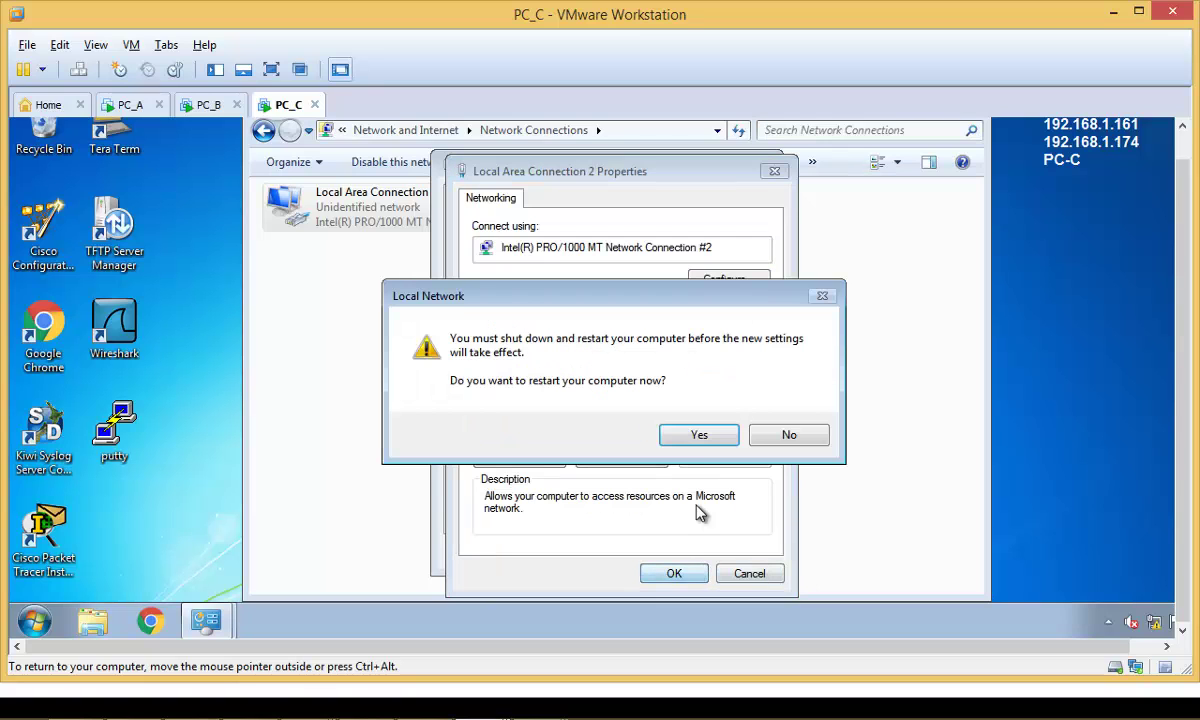
click(700, 437)
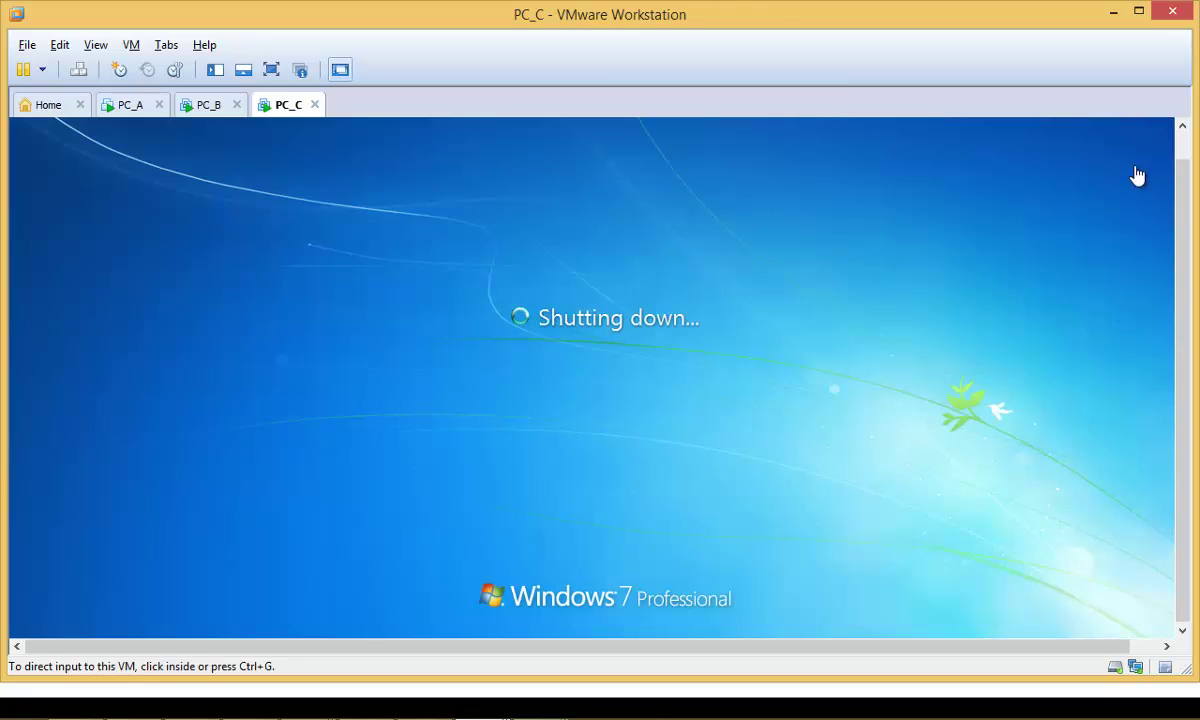
Review the Lab Topology and 10.8 Lab objectives slides, and return to the PC_A virtual machine.
click(1114, 12)
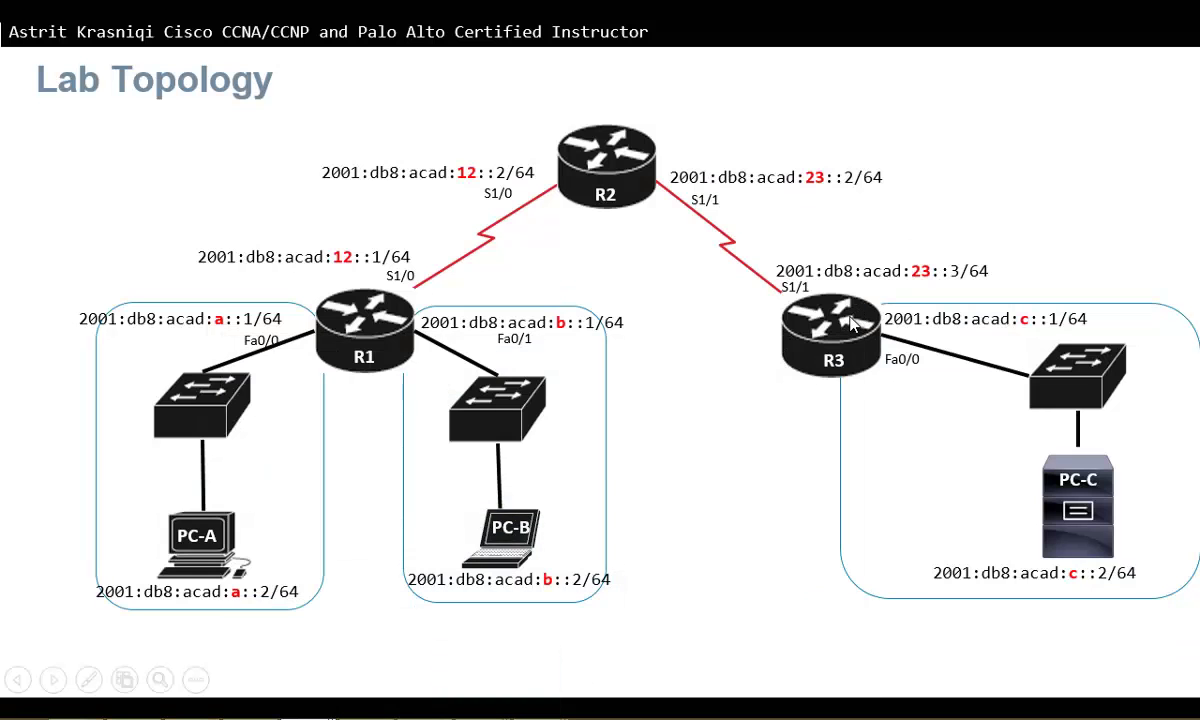
click(851, 322)
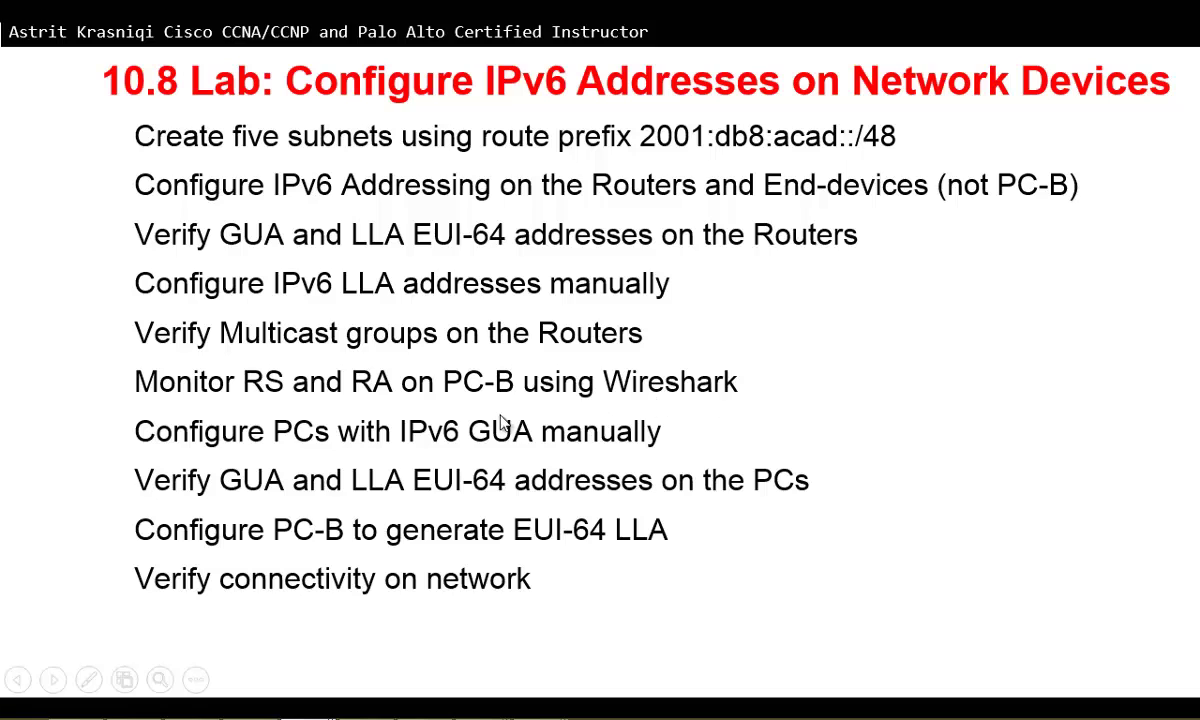
mouse_move(478, 700)
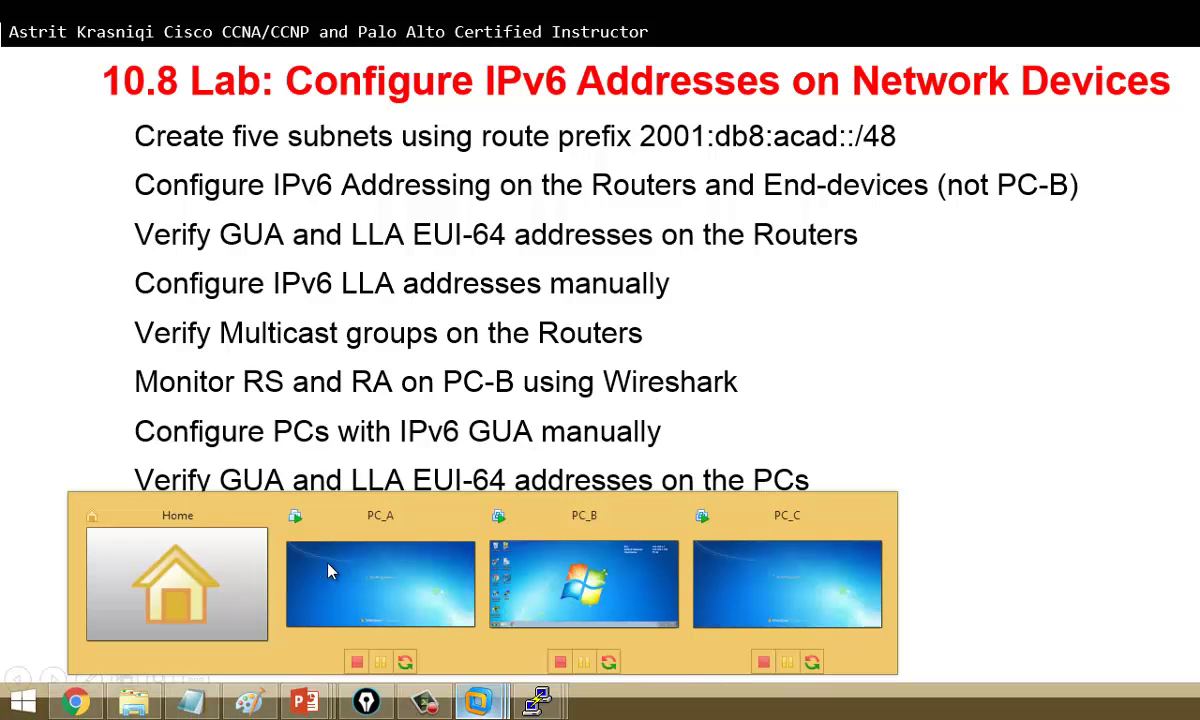
click(330, 571)
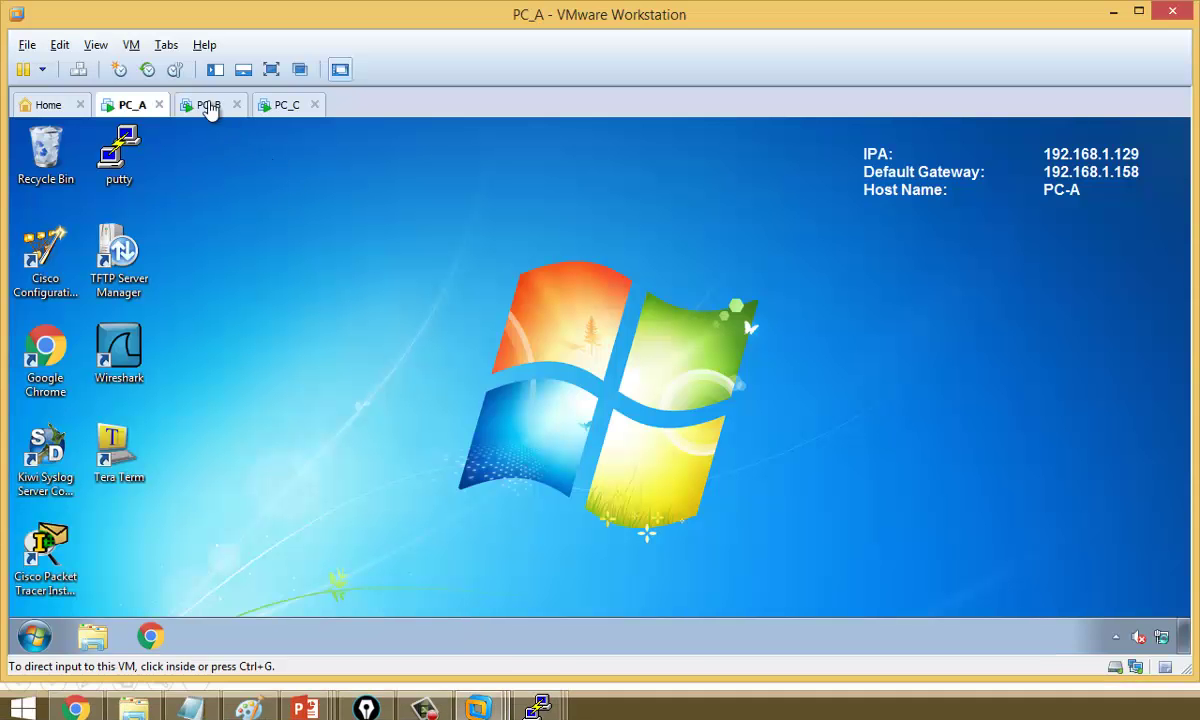
Switch to the PC_B virtual machine and open the properties of Local Area Connection 2.
click(208, 105)
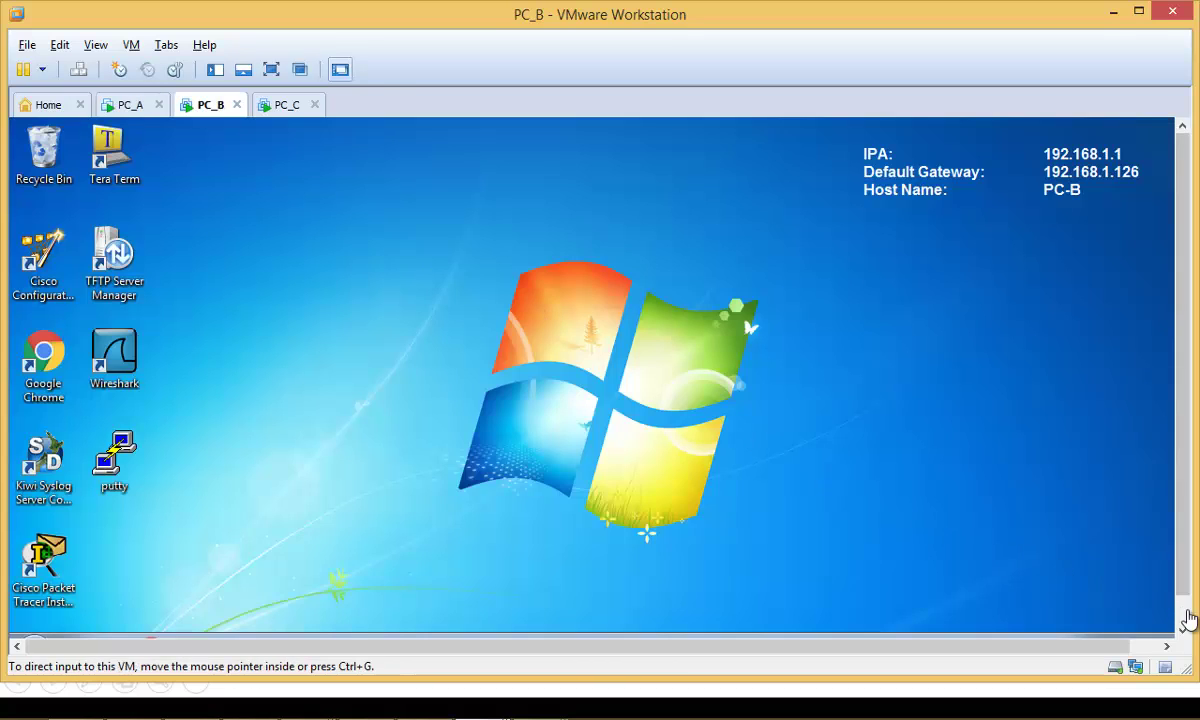
right_click(1153, 622)
click(1118, 612)
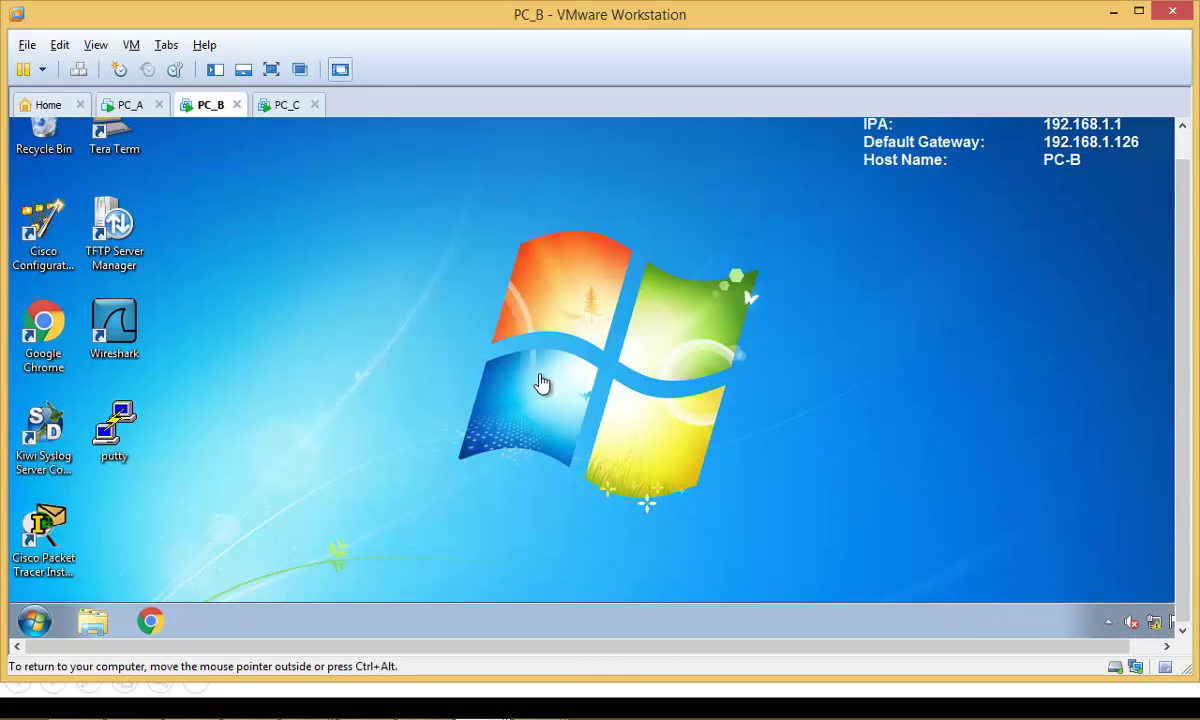
click(372, 203)
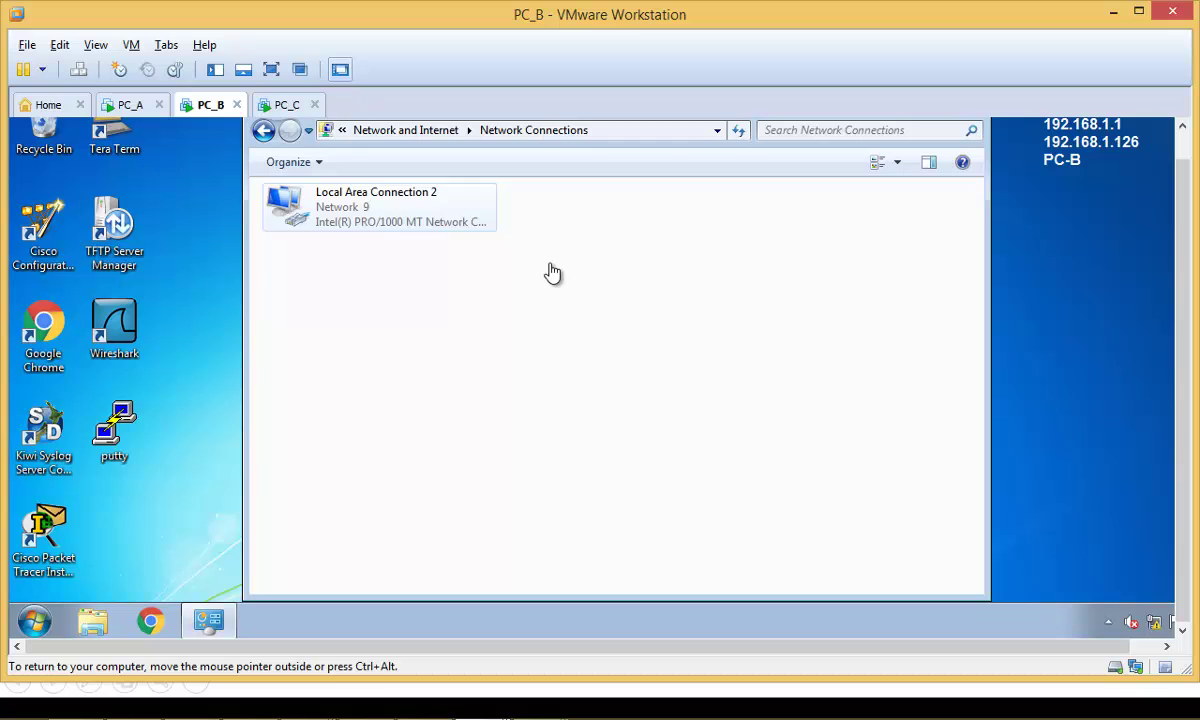
double_click(370, 228)
click(505, 510)
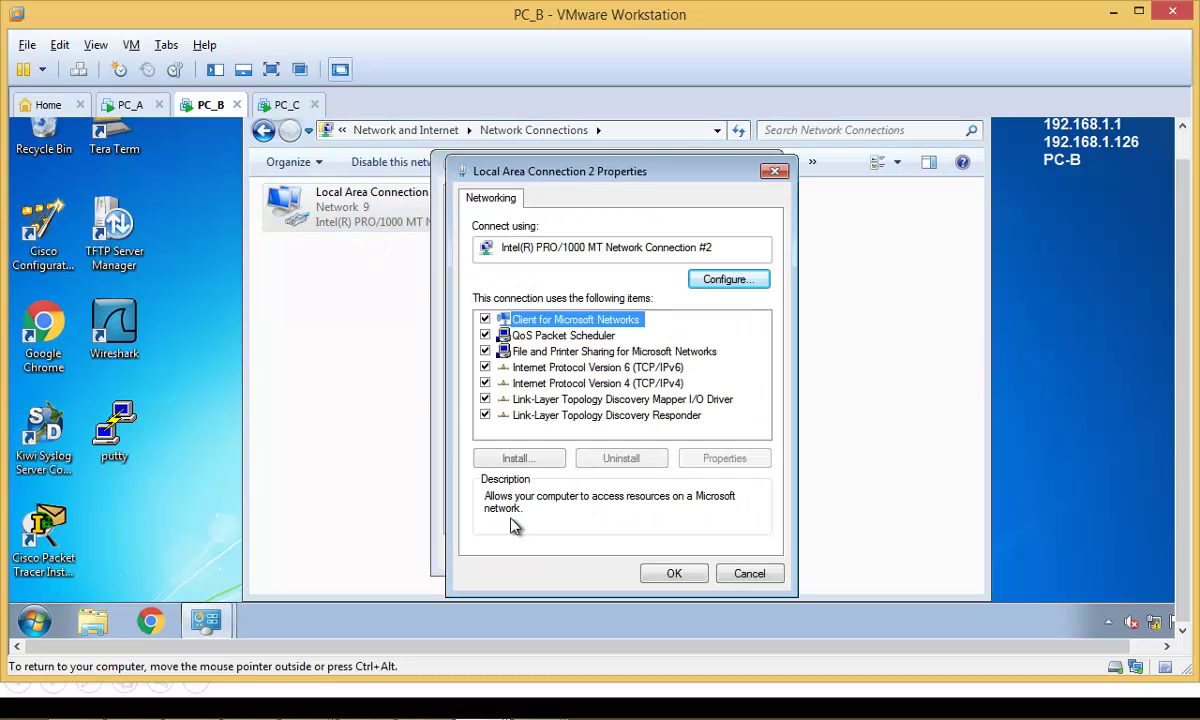
Disable Internet Protocol Version 6 (TCP/IPv6) on PC_B's Local Area Connection 2 and restart PC_B.
click(485, 368)
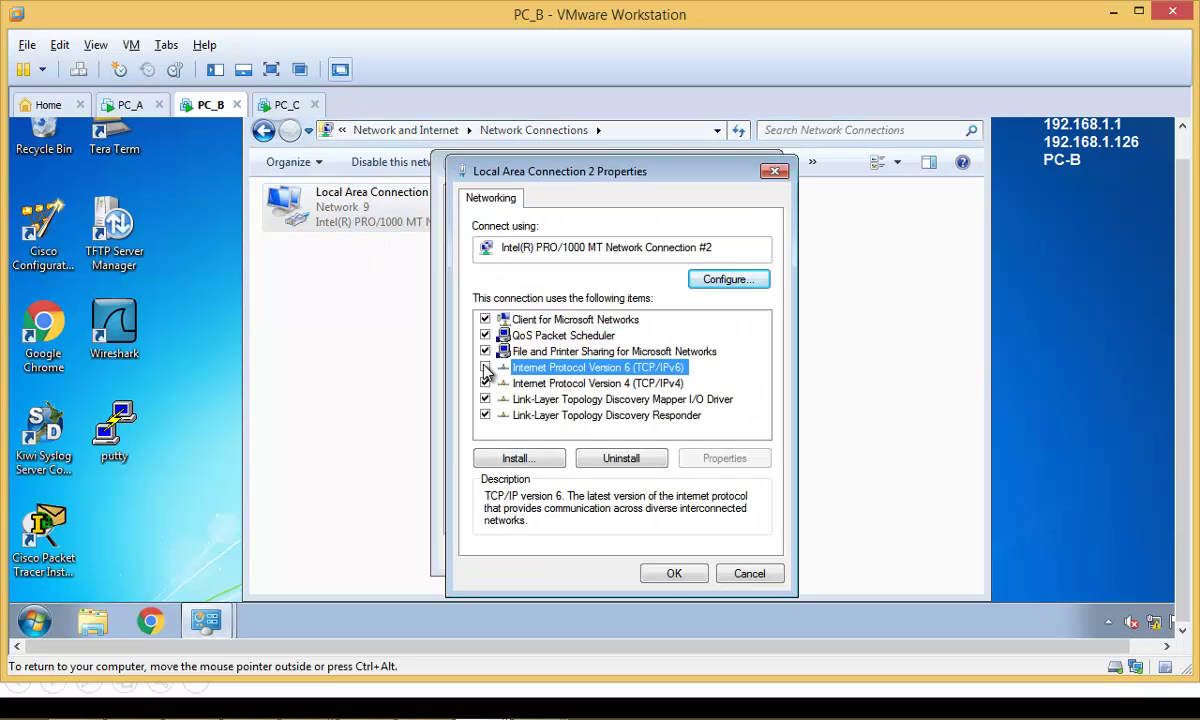
click(676, 575)
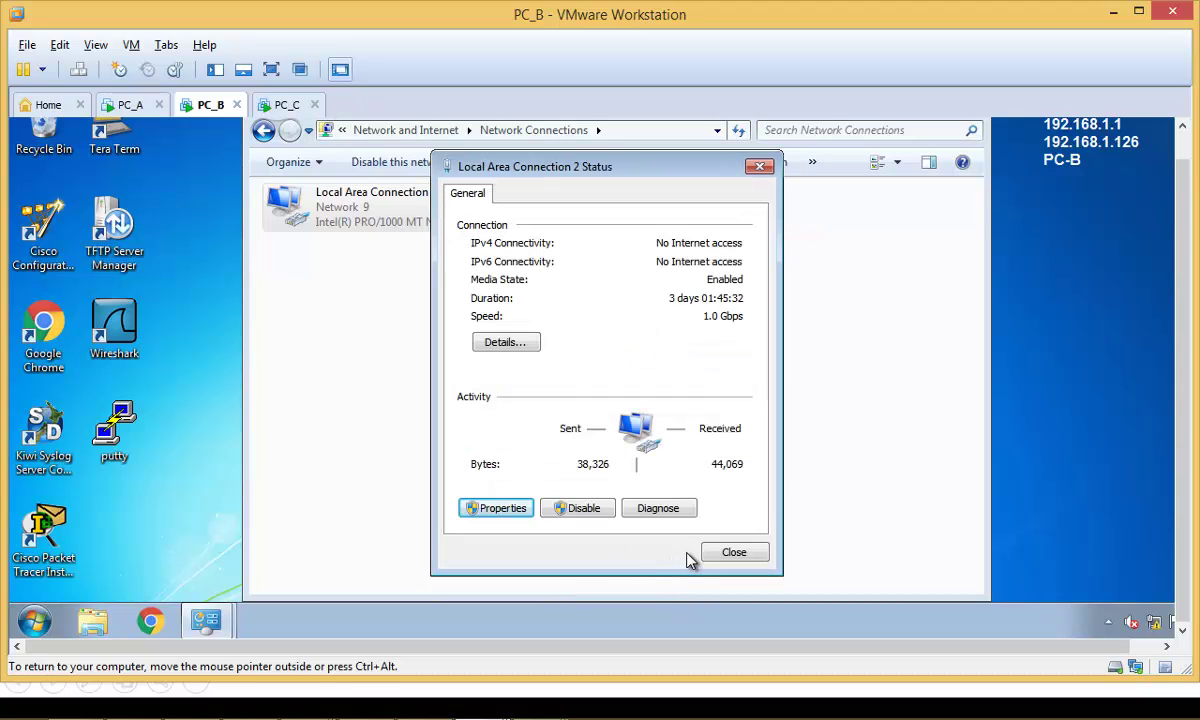
click(715, 556)
click(45, 620)
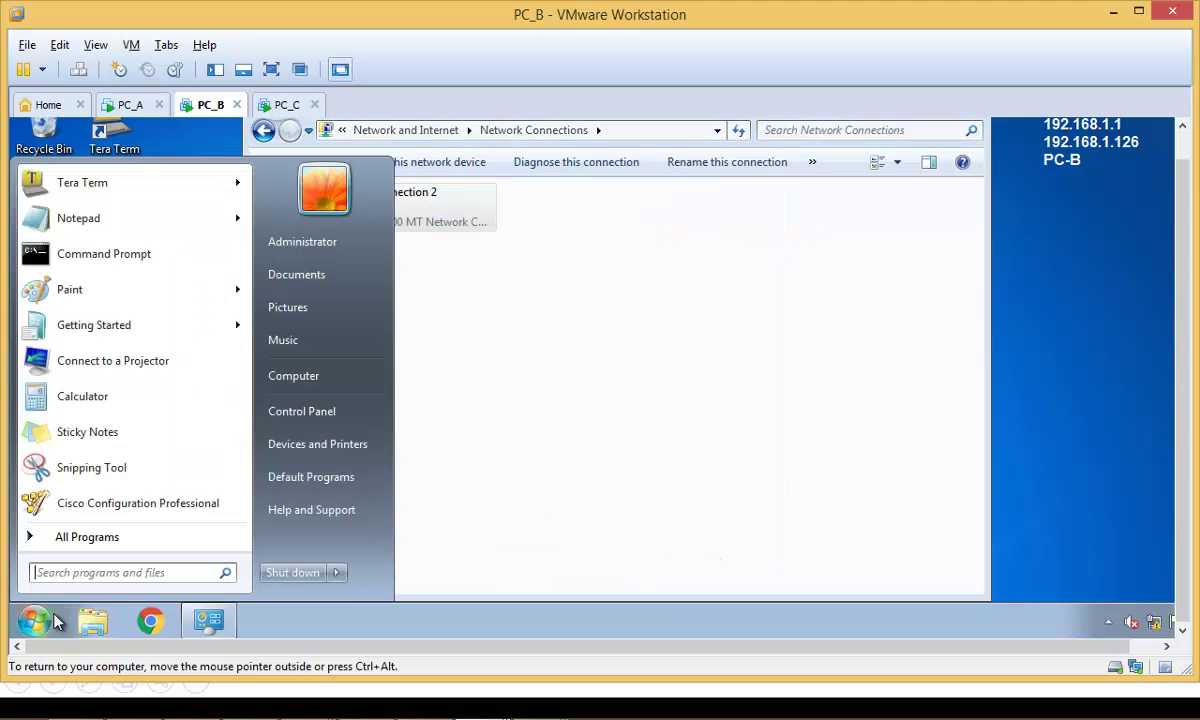
click(336, 572)
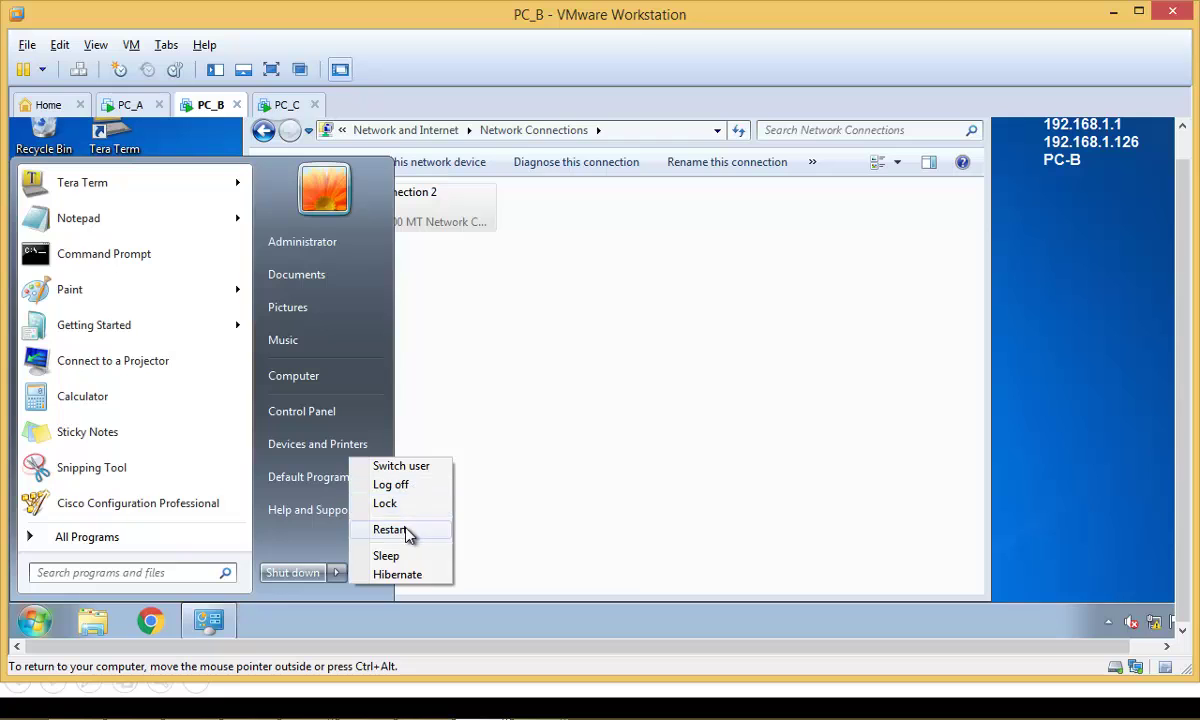
click(406, 531)
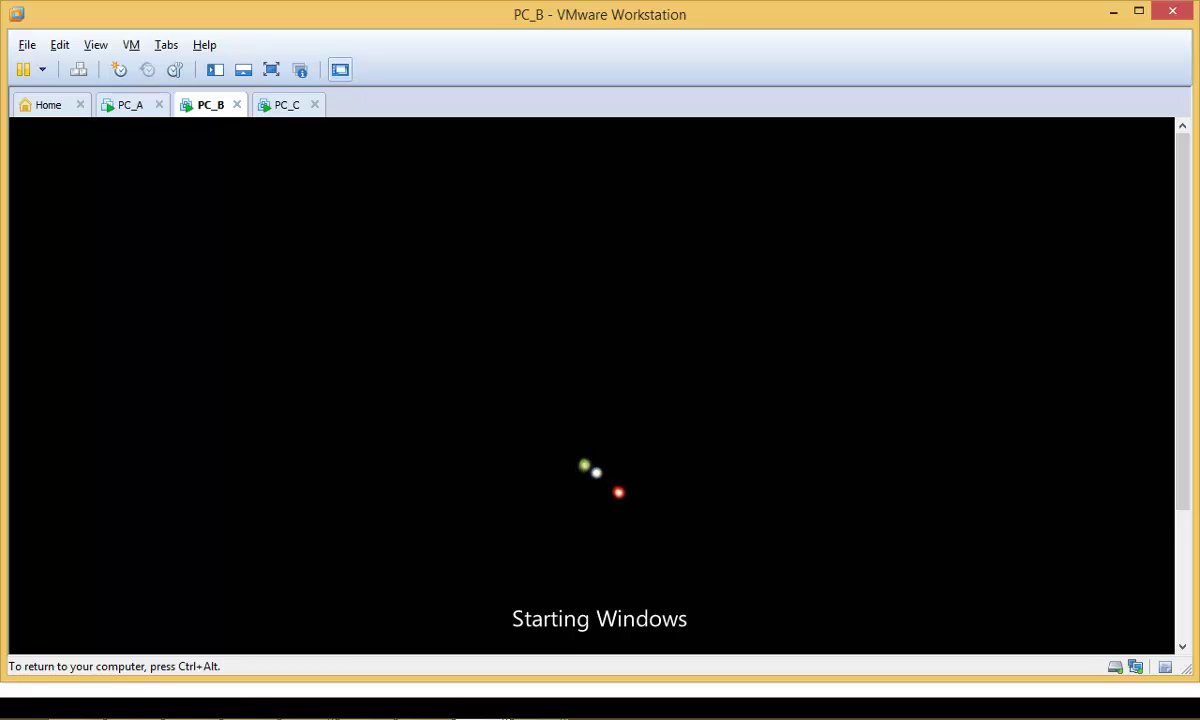
Switch to PC_A and run ipconfig in a Command Prompt to display its IP configuration.
key(ctrl+alt)
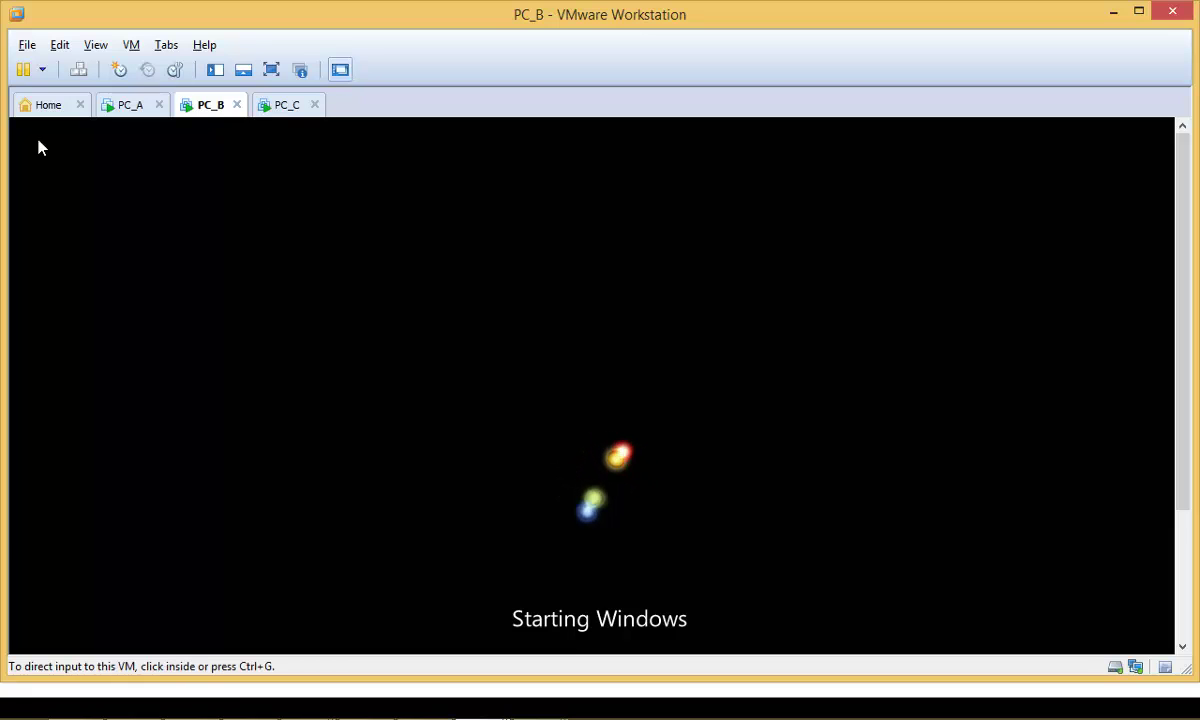
click(130, 106)
click(45, 628)
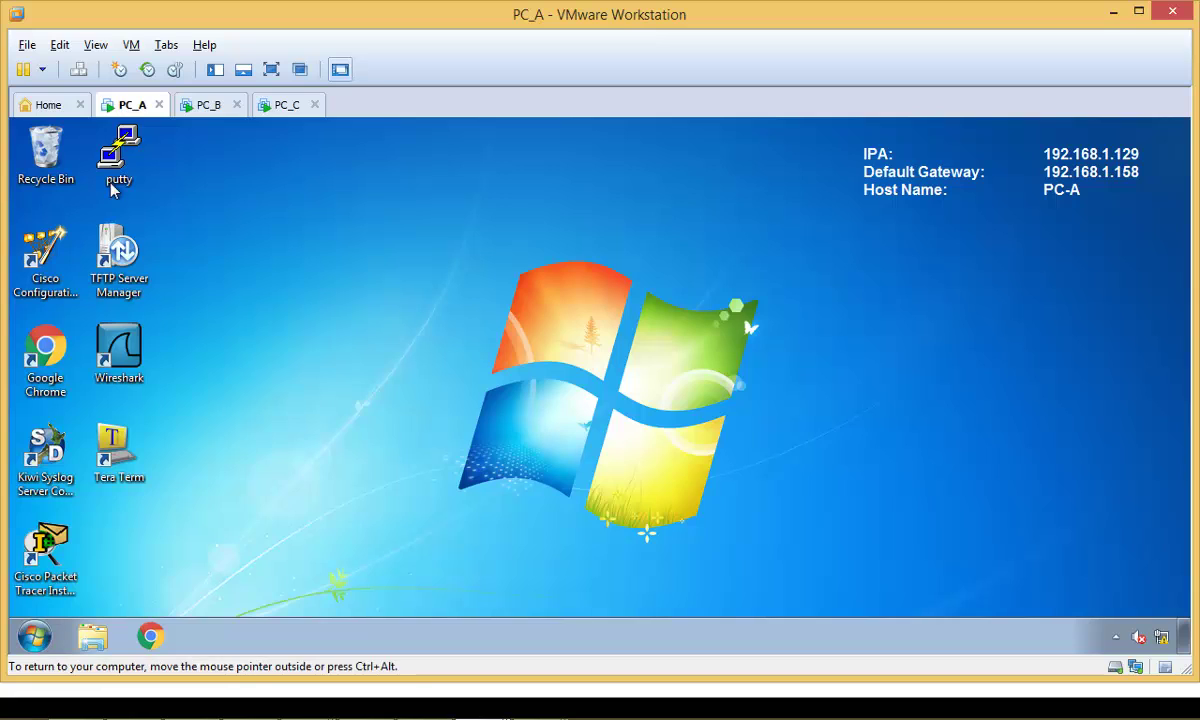
click(40, 632)
click(150, 272)
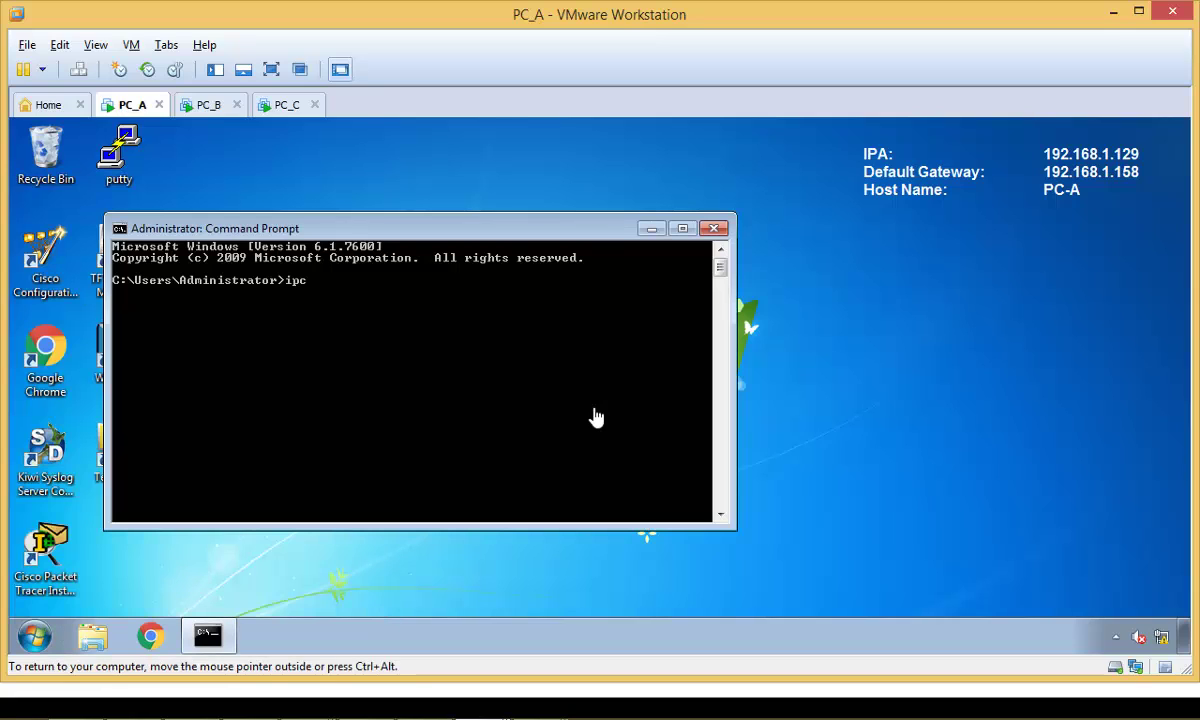
text(ipconfig)
key(Return)
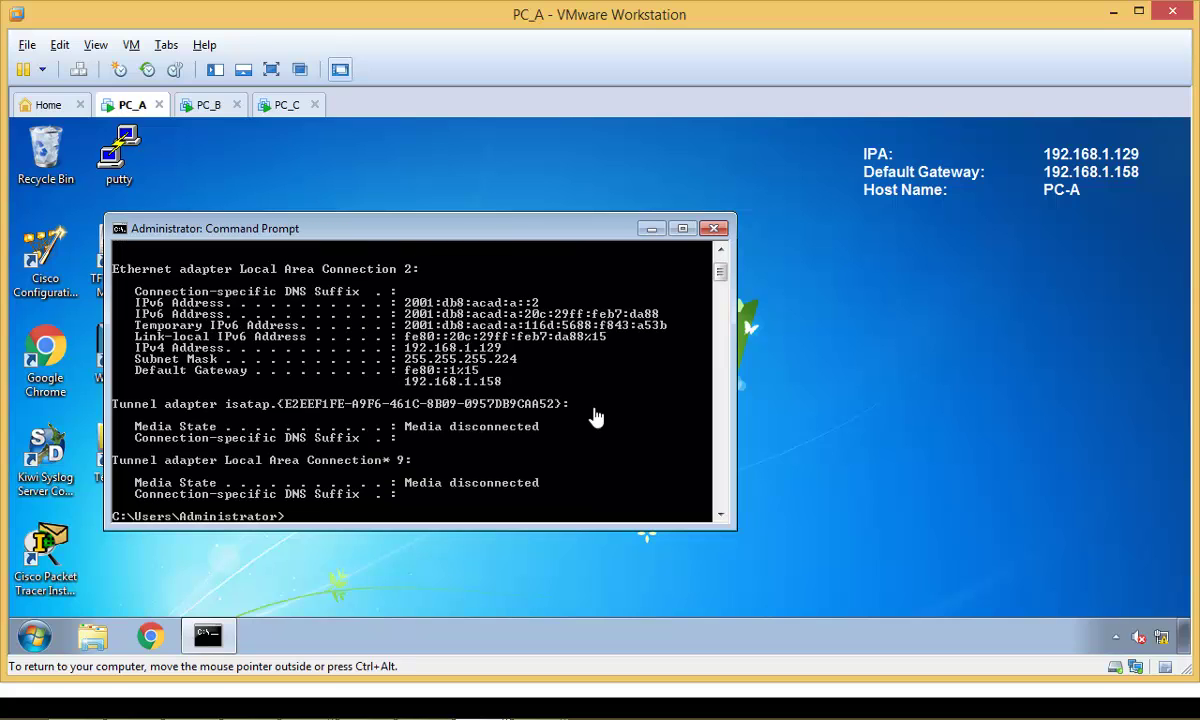
Mark the IPv6 address lines in PC_A's ipconfig output to examine the manual and automatically generated addresses.
right_click(529, 303)
click(556, 318)
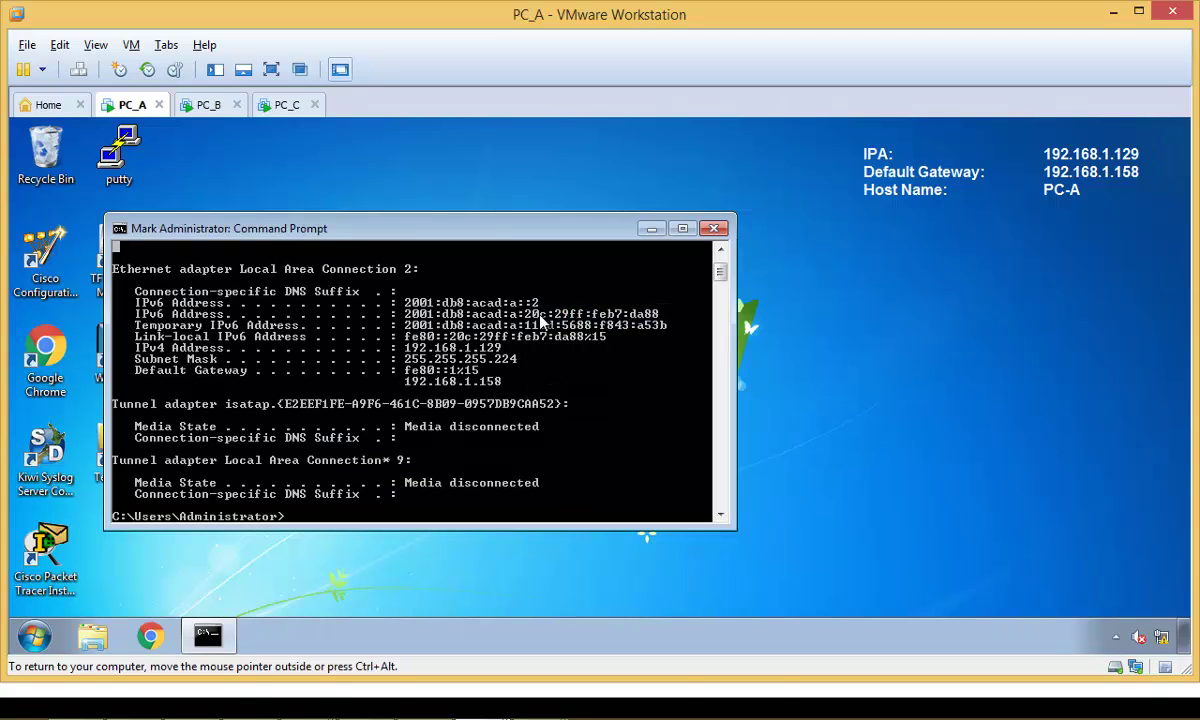
drag(538, 306, 136, 302)
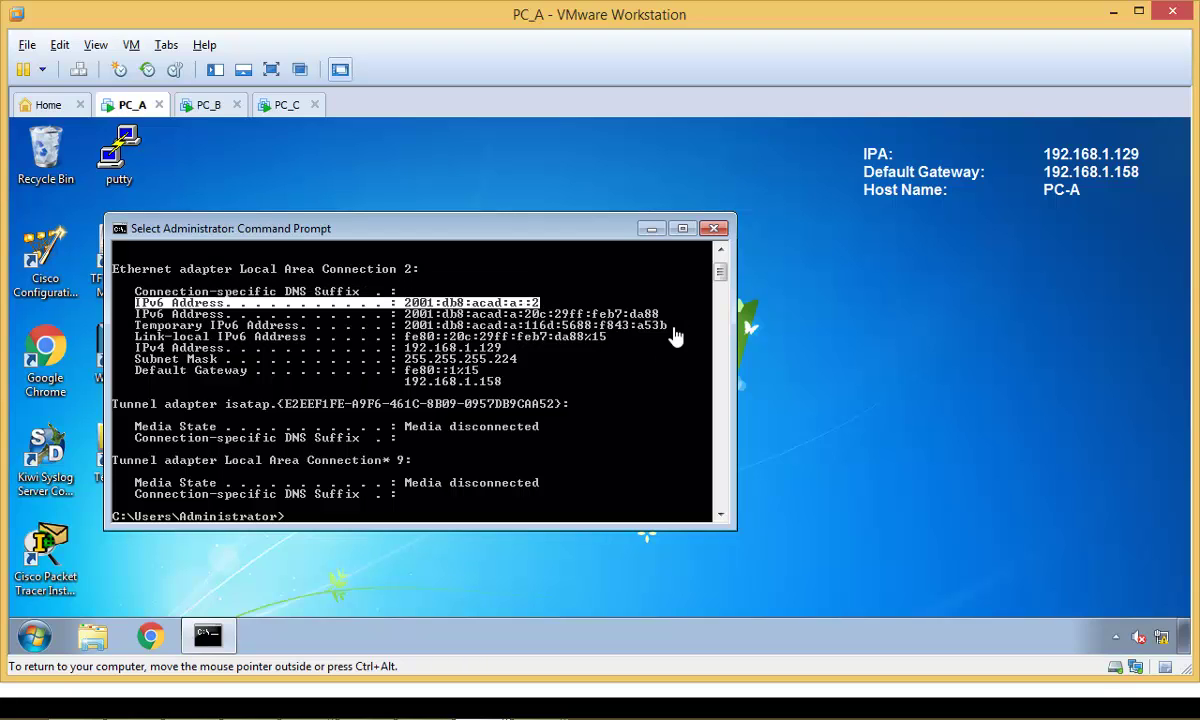
drag(675, 334, 118, 315)
click(535, 302)
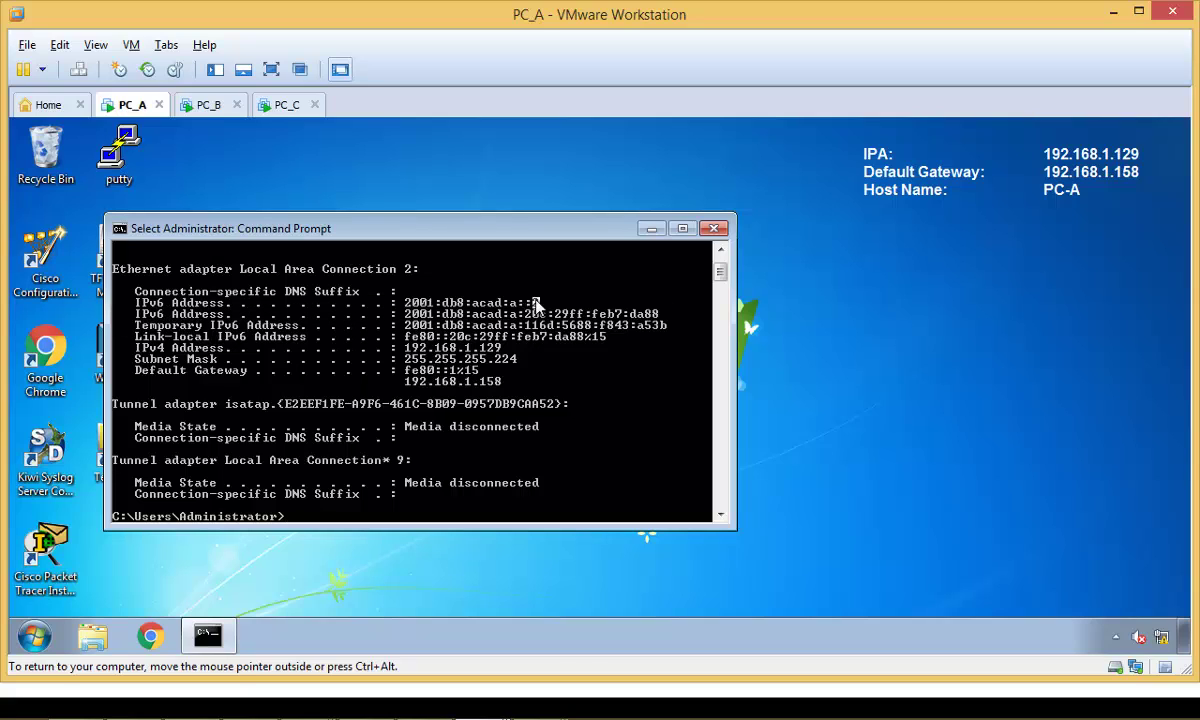
drag(535, 302, 120, 292)
Ping R1's LAN interface at 2001:db8:acad:a::1 from PC_A.
click(337, 439)
text(ping 2001:db8:acad:a::1)
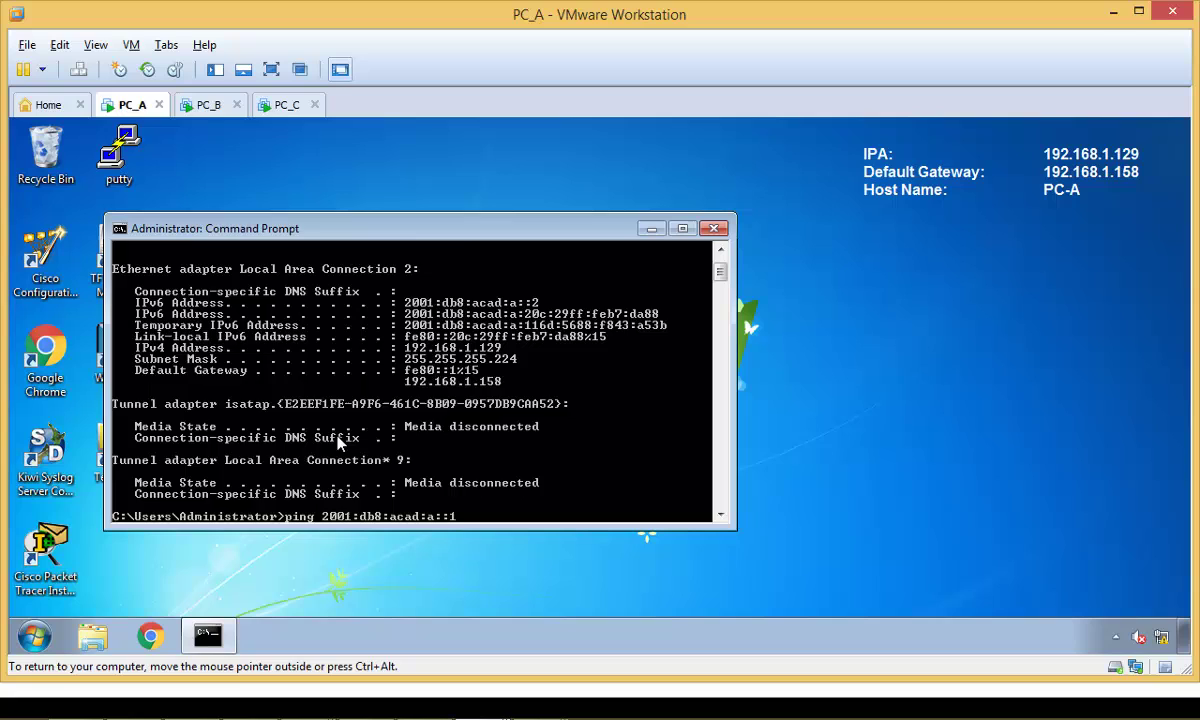
key(Return)
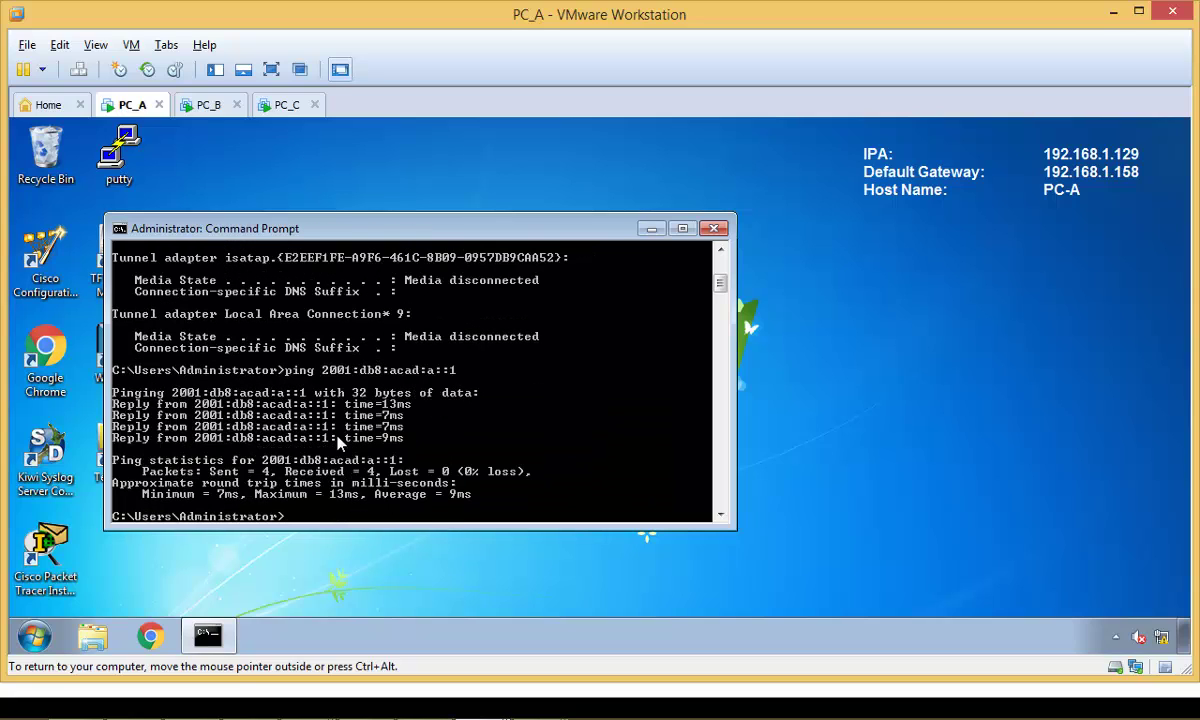
Launch Wireshark on PC_B and start a capture on the Intel(R) PRO/1000 MT Network Connection interface.
click(210, 104)
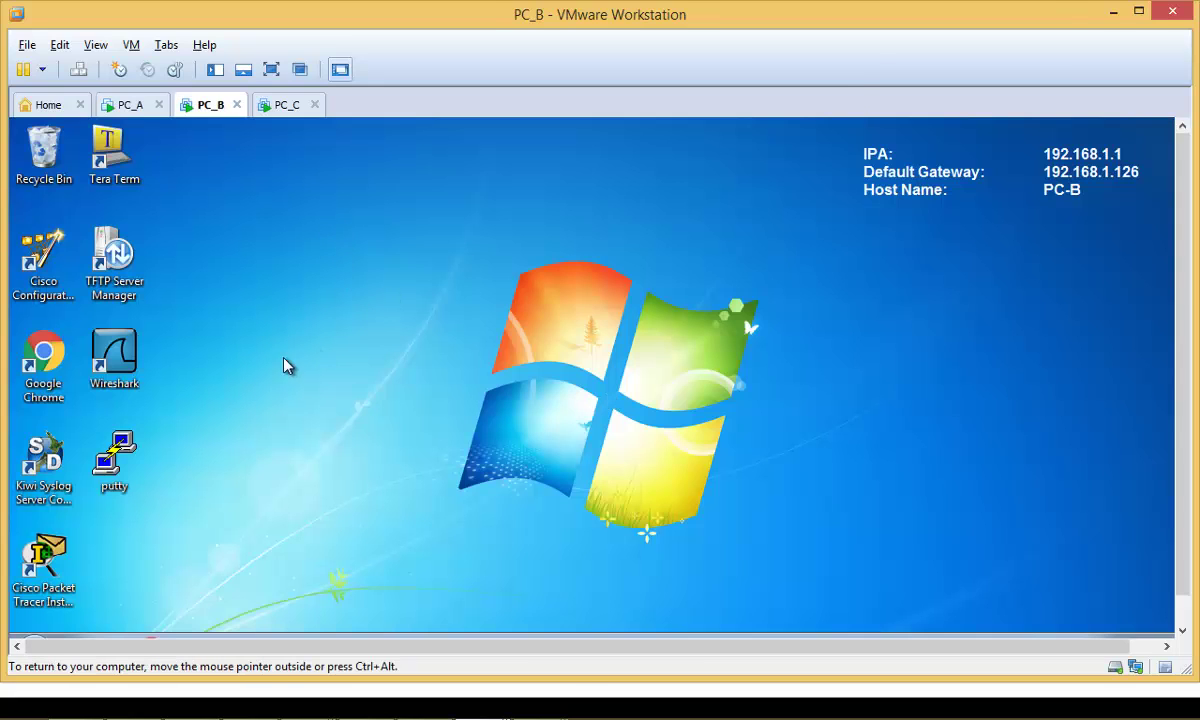
double_click(125, 372)
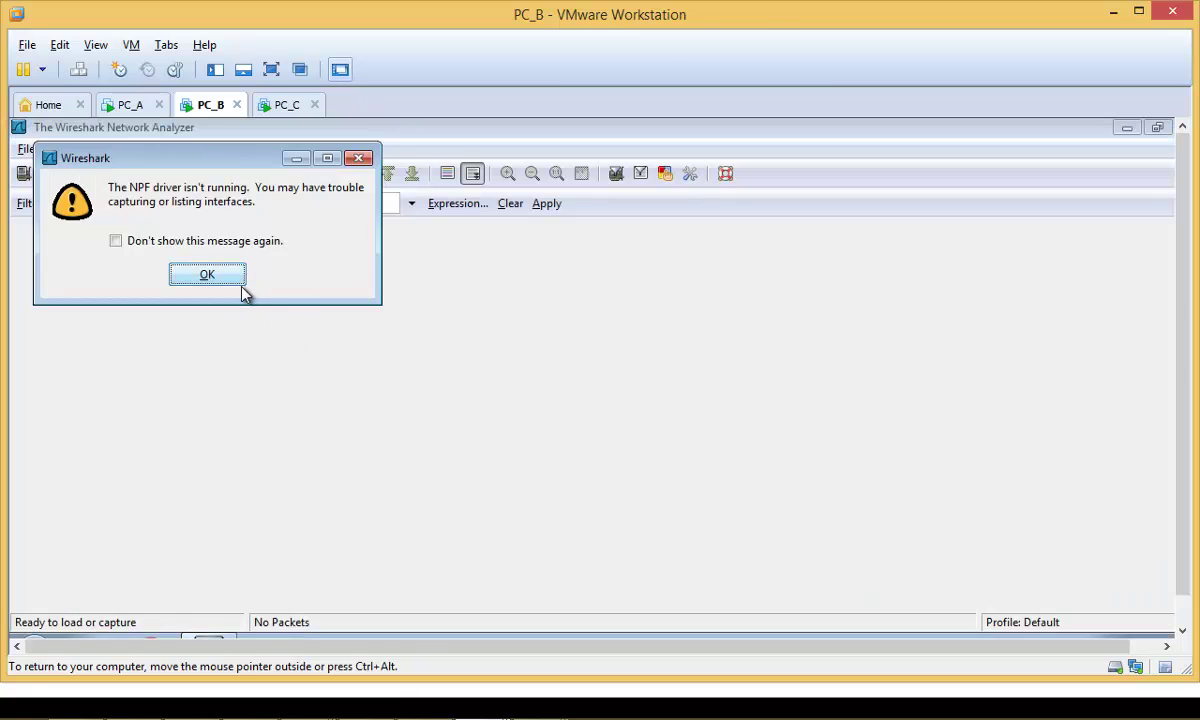
click(230, 281)
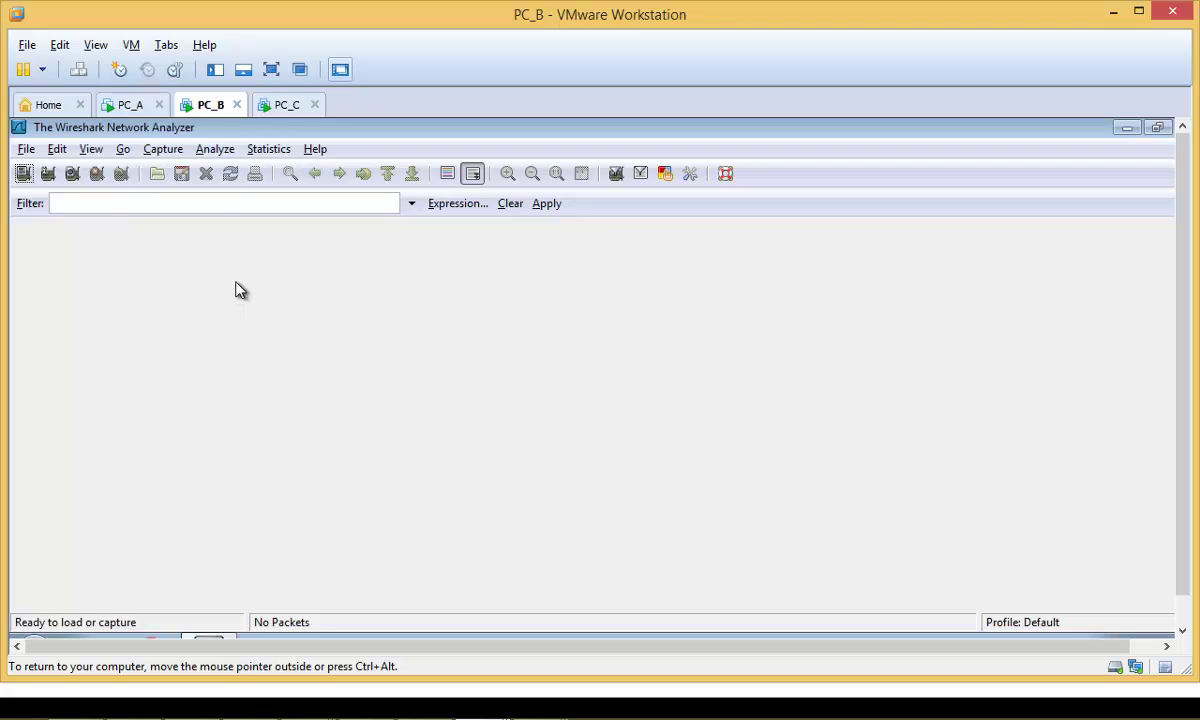
click(160, 150)
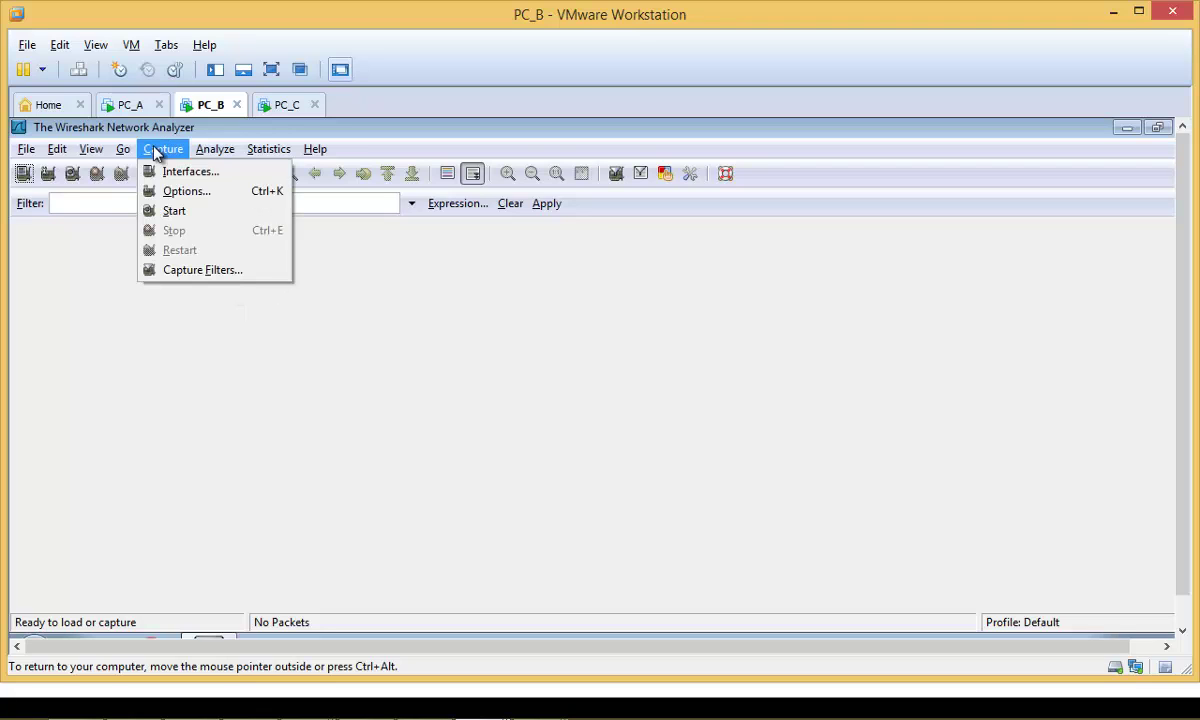
click(170, 175)
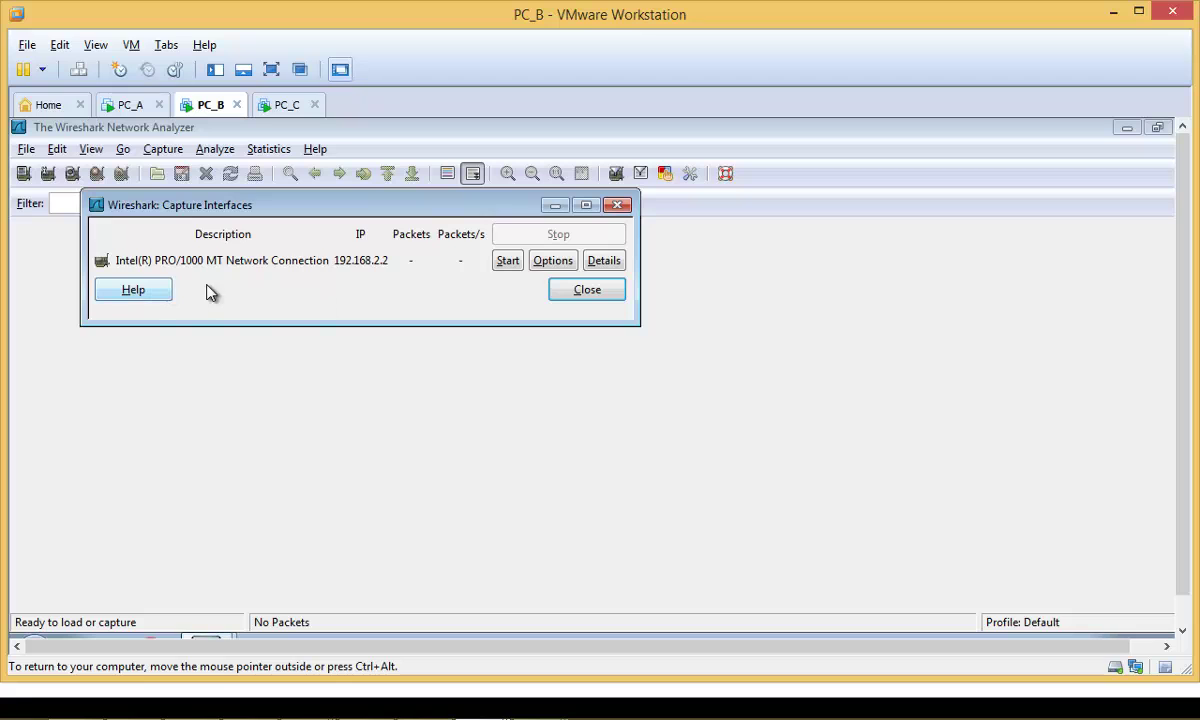
click(508, 262)
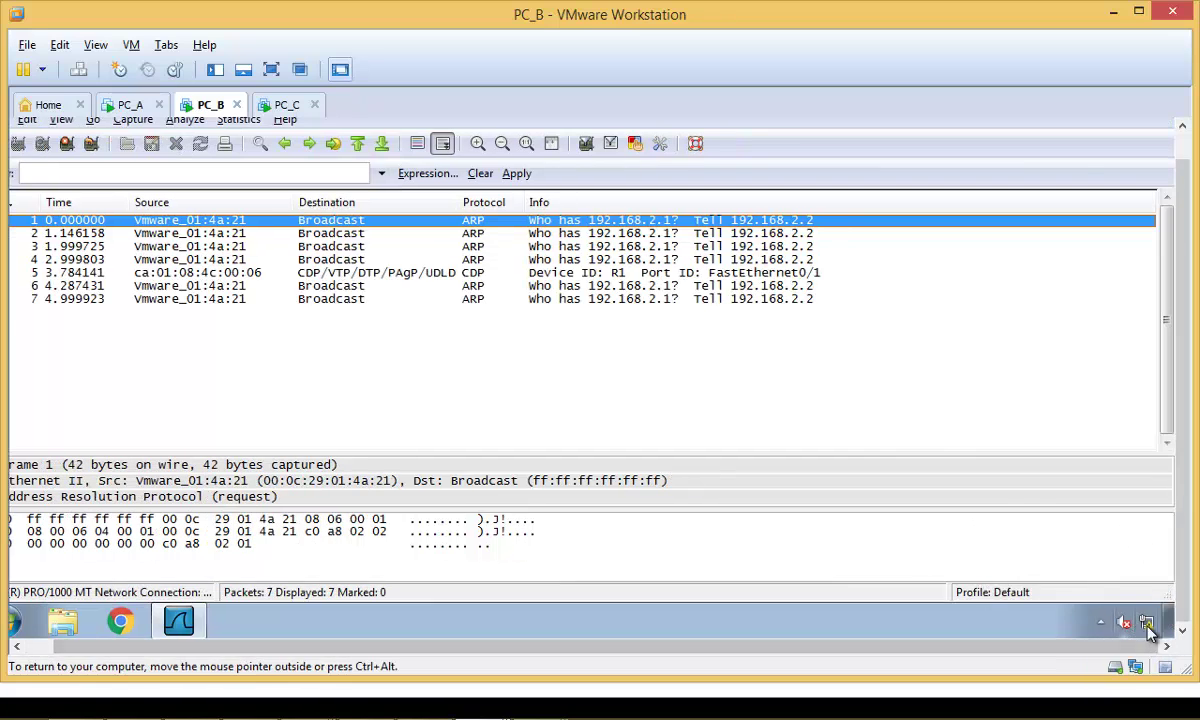
Enable Internet Protocol Version 6 (TCP/IPv6) on PC_B's Local Area Connection 2 and return to the running Wireshark capture.
right_click(1146, 622)
click(1122, 615)
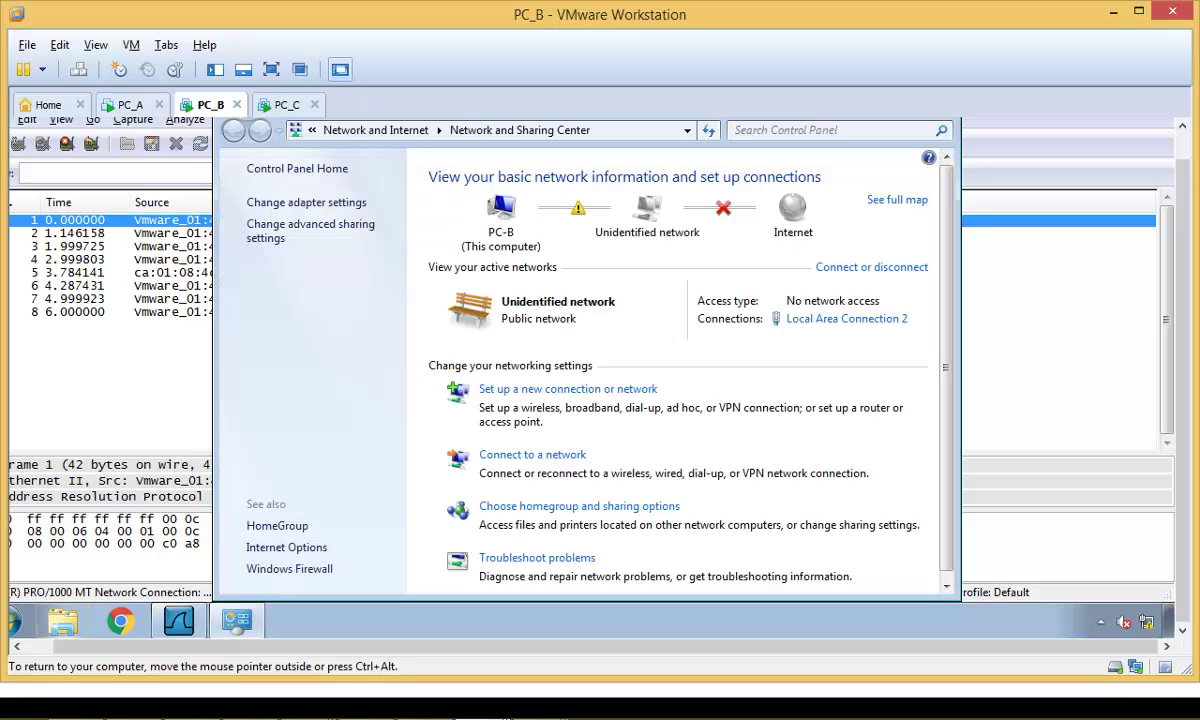
click(303, 202)
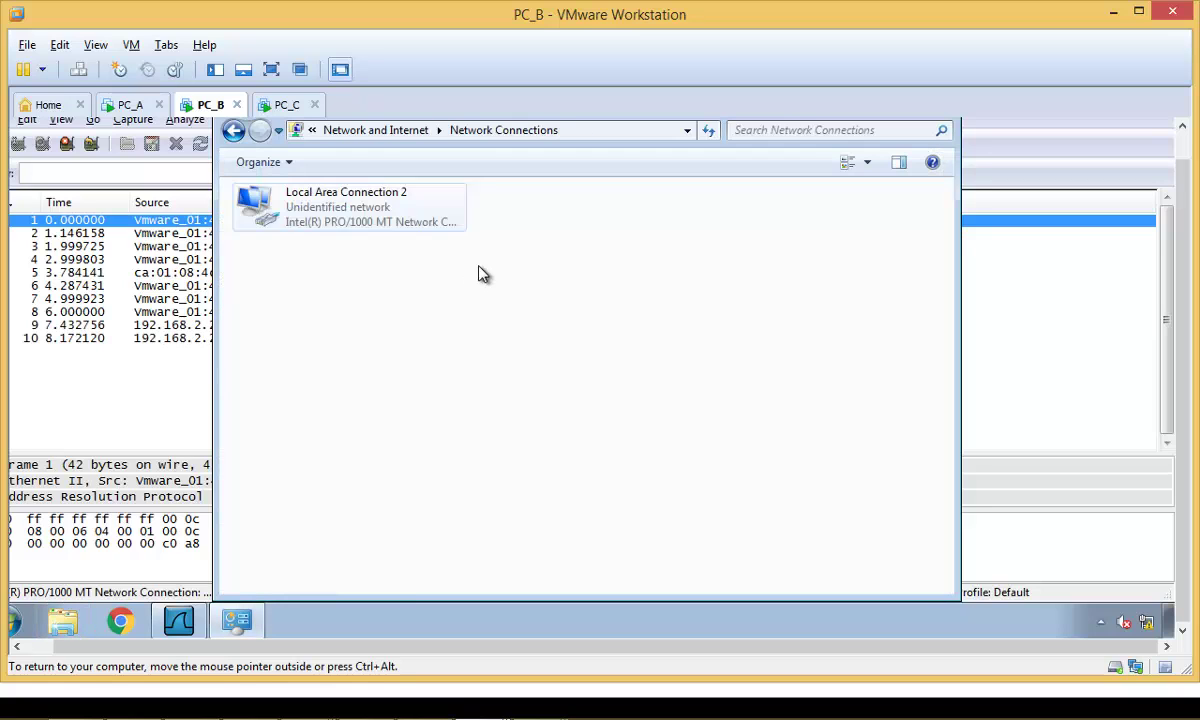
double_click(340, 200)
click(448, 488)
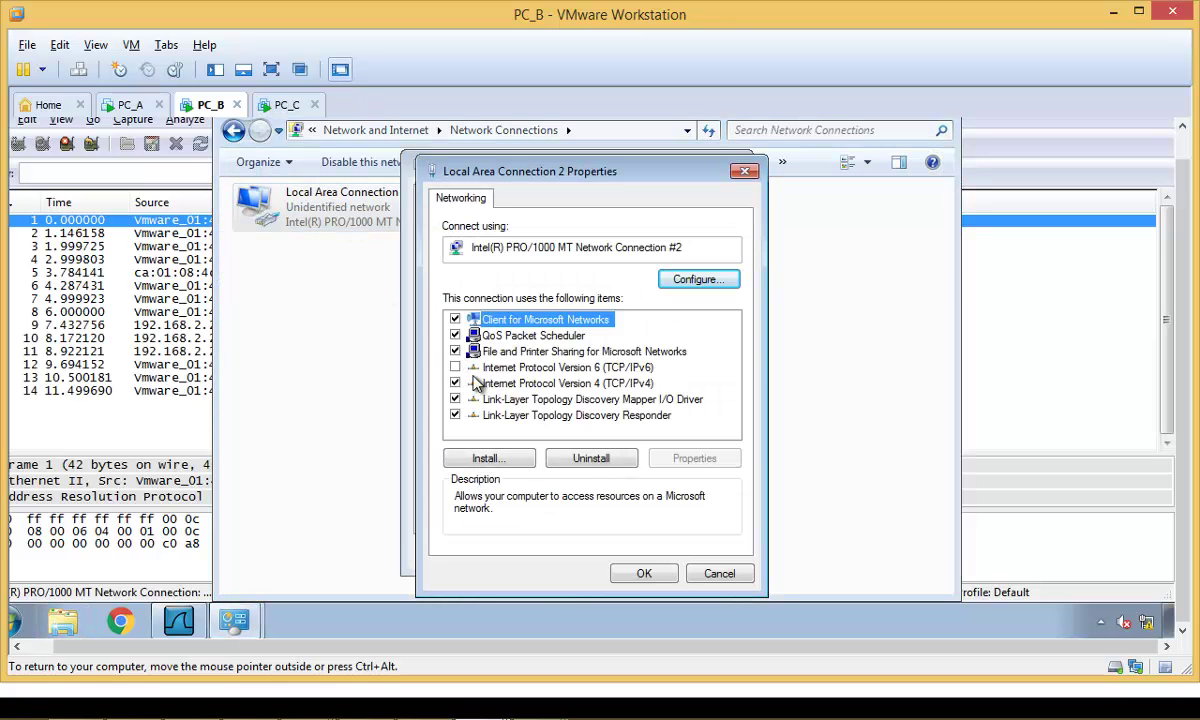
click(480, 367)
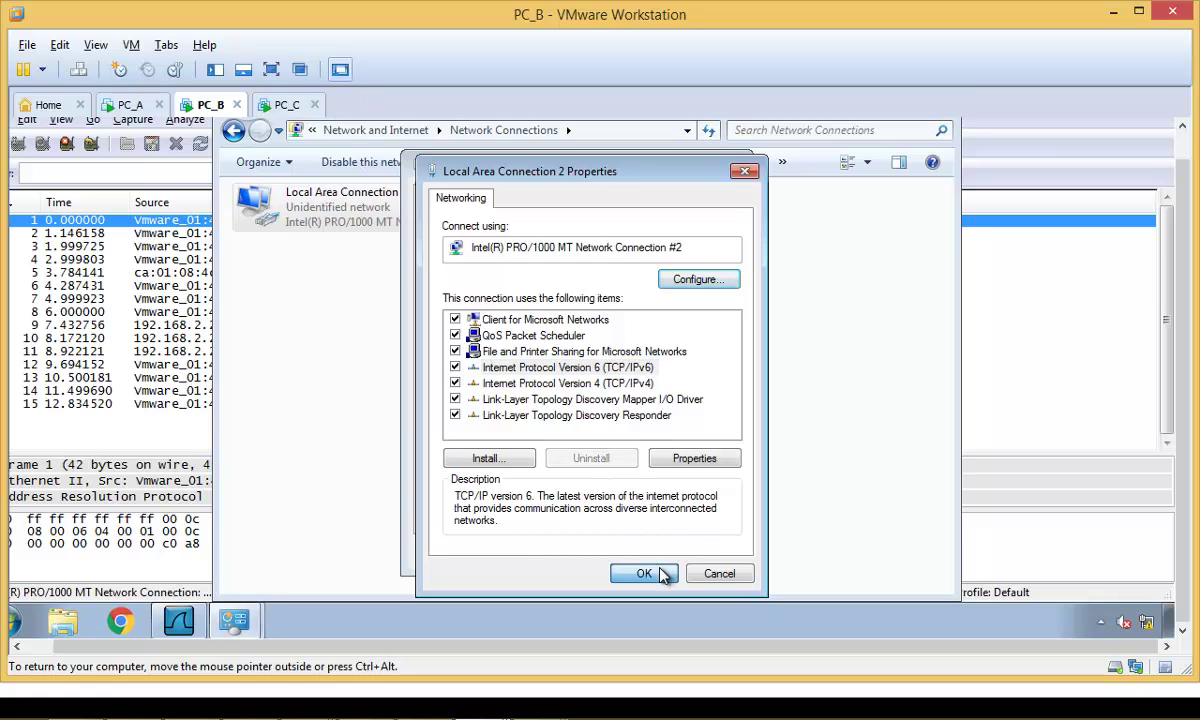
click(643, 573)
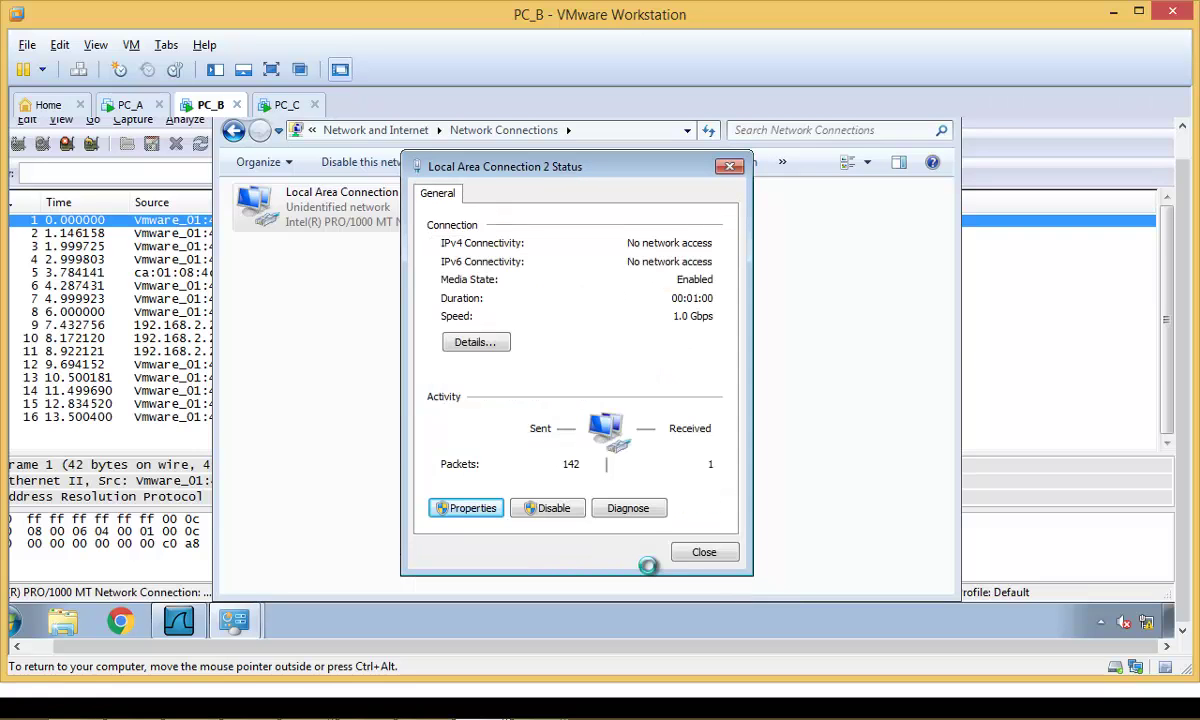
click(697, 555)
click(402, 388)
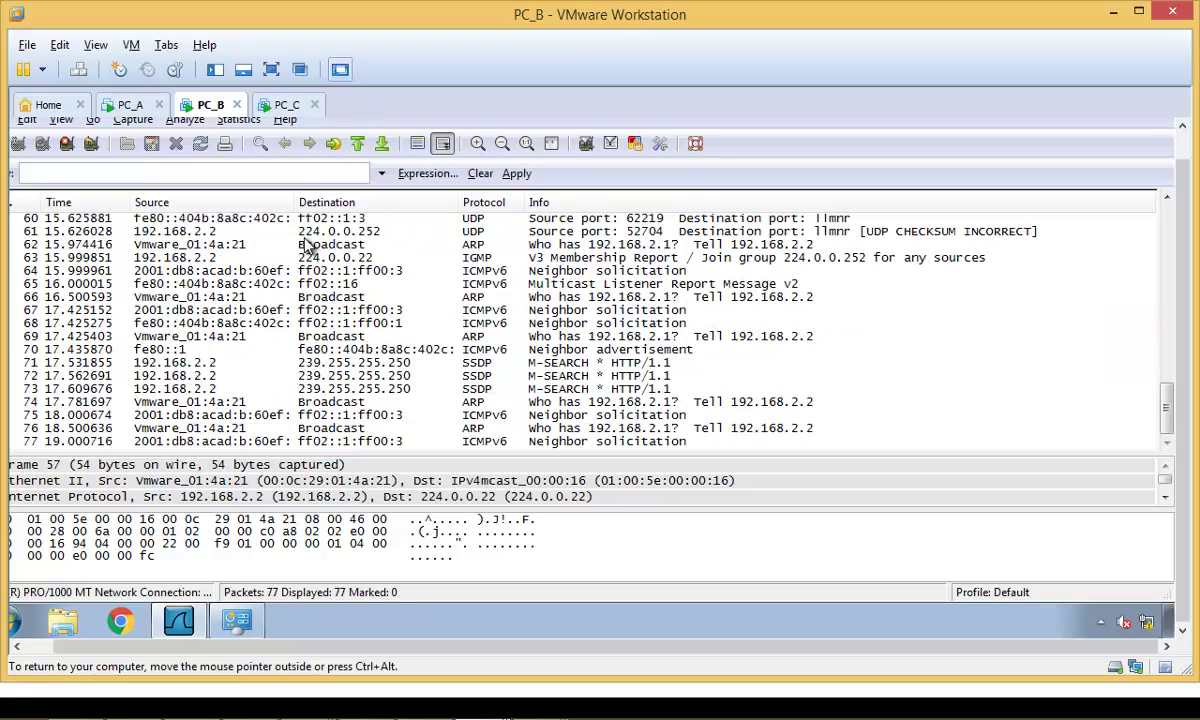
Filter the captured packets to show only icmpv6 traffic.
click(296, 171)
text(i)
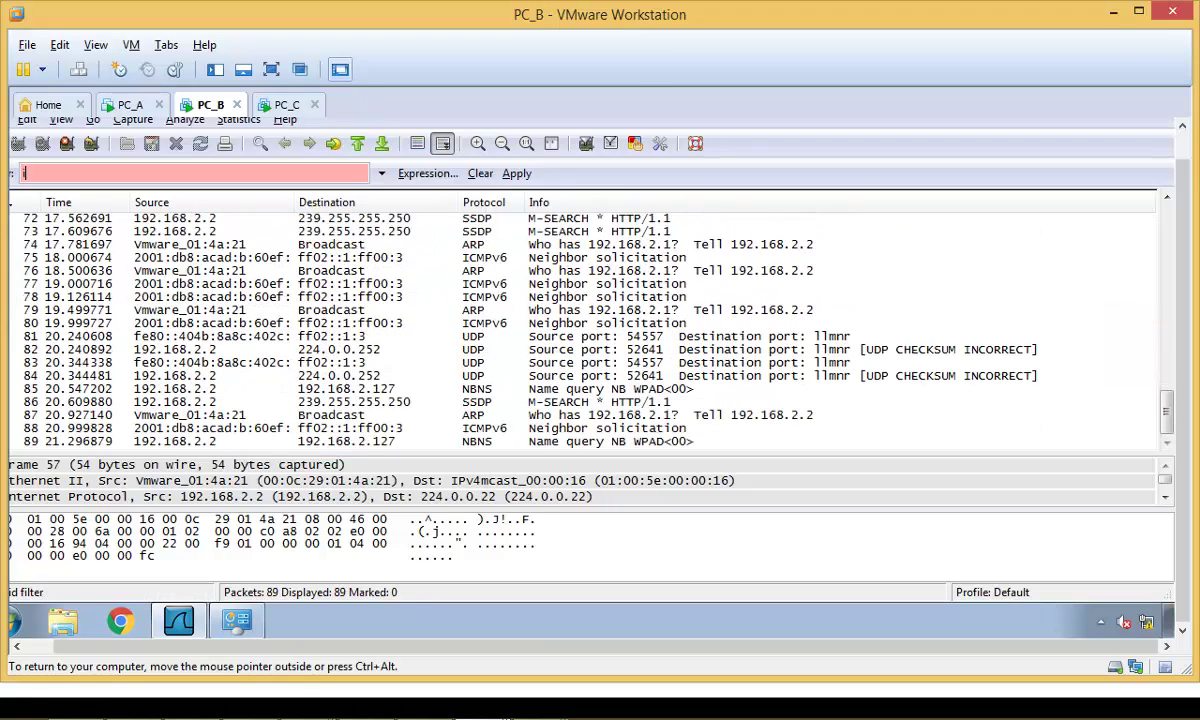
text(cmpv6)
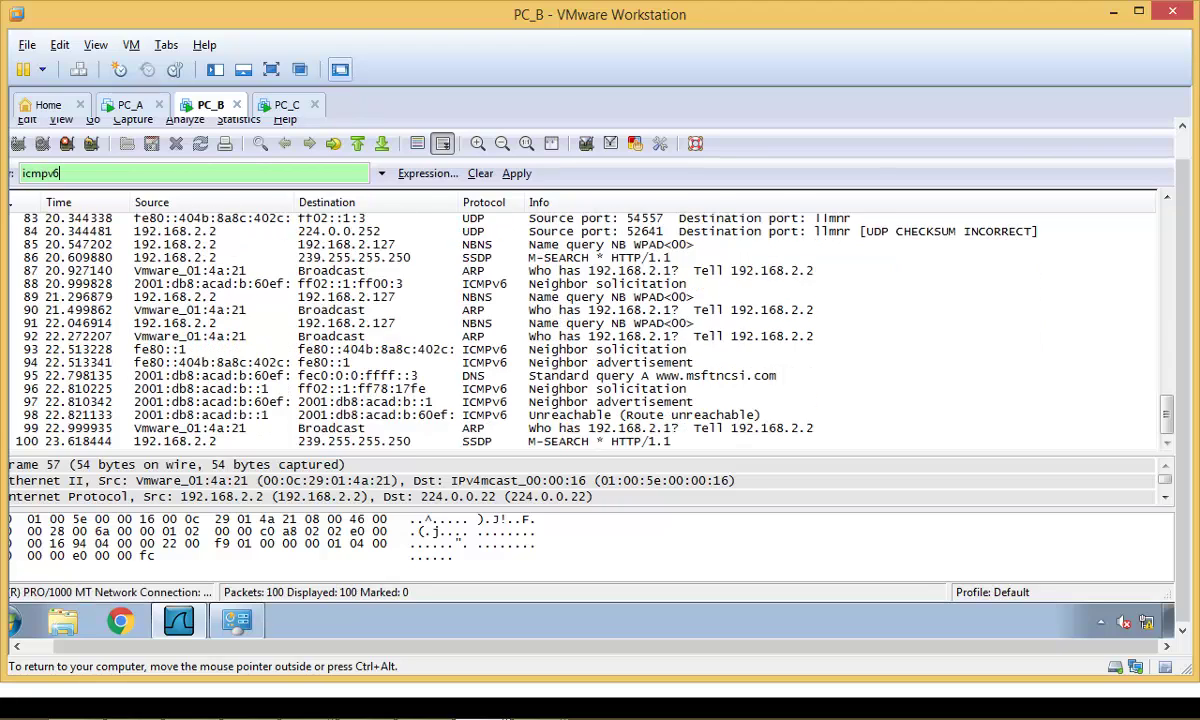
key(Return)
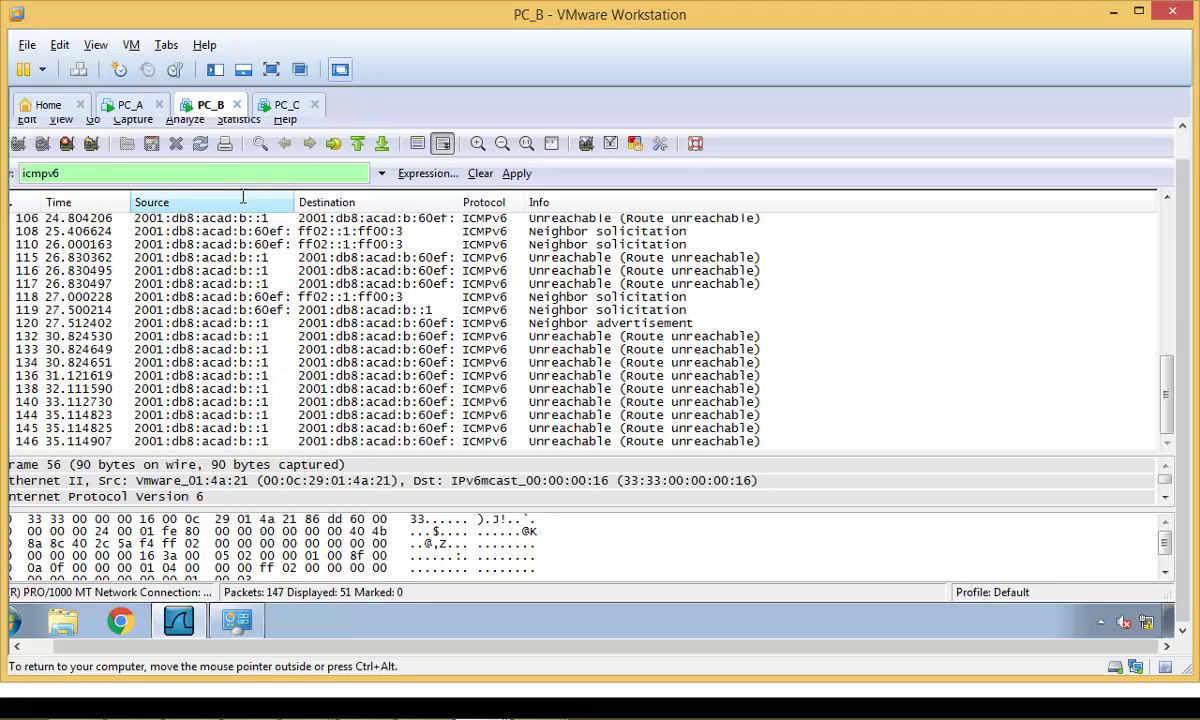
Stop the running capture and go back to the earliest ICMPv6 packets in the list.
click(138, 122)
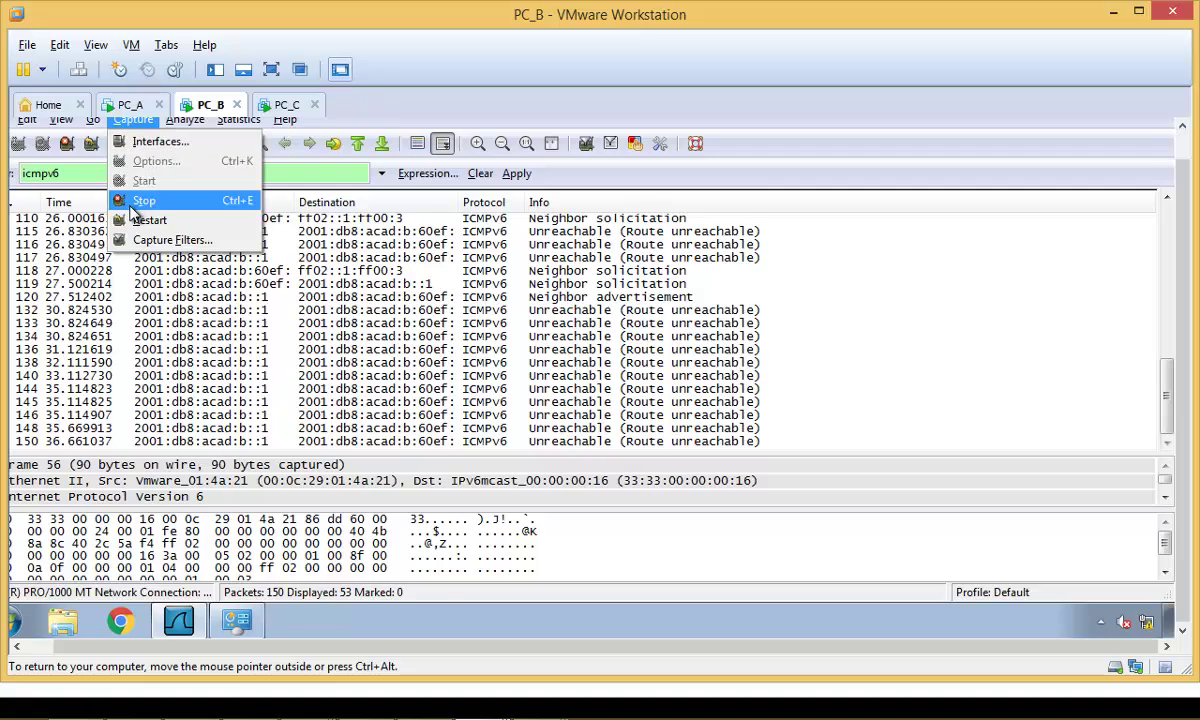
click(158, 197)
click(388, 338)
scroll(388, 338, up, 10)
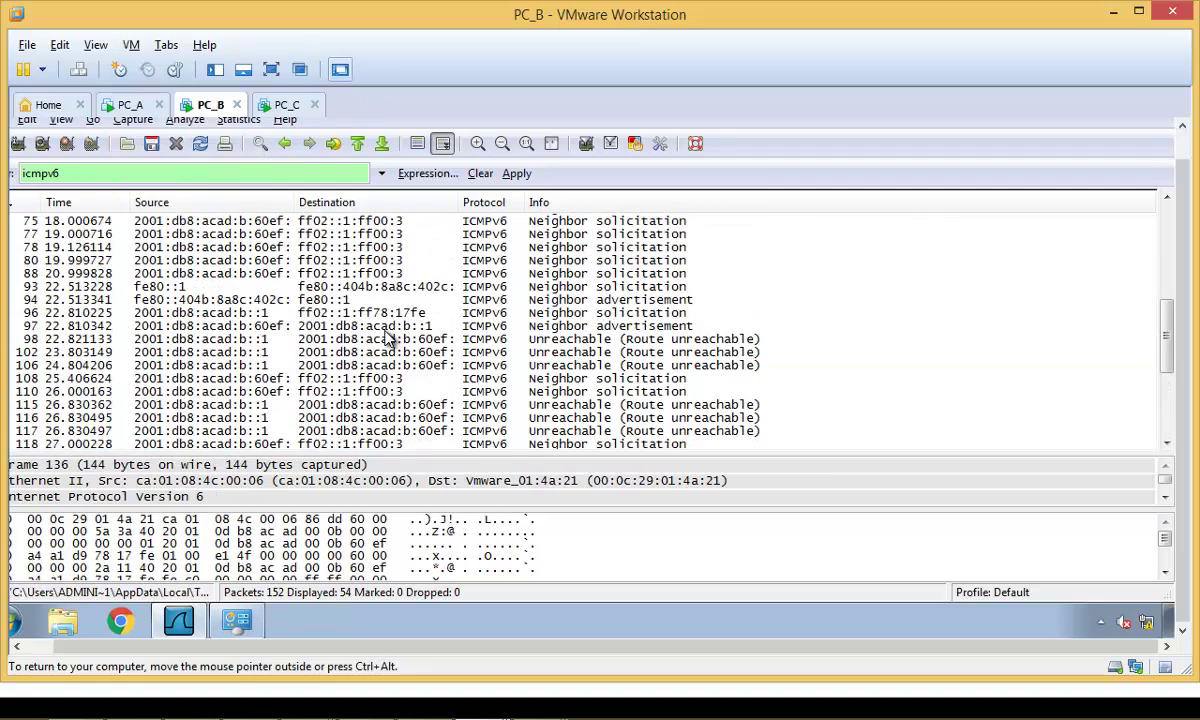
scroll(388, 338, up, 3)
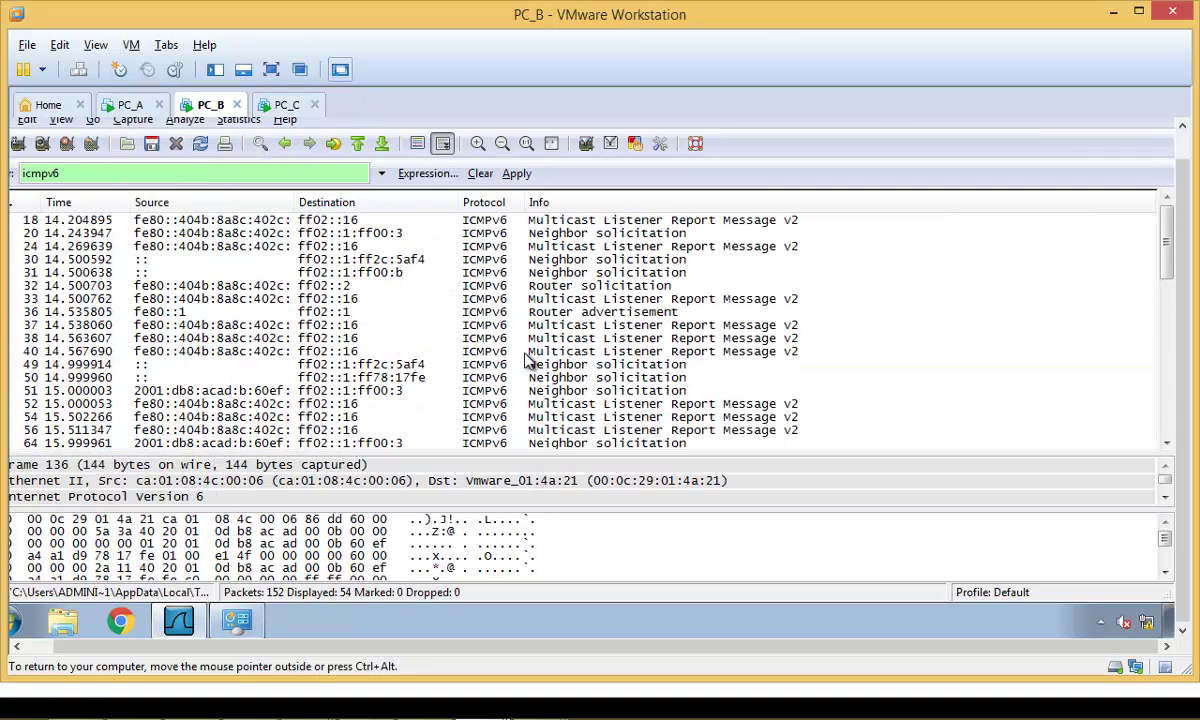
Compare the Router solicitation and Router advertisement packets, examining their source and destination addresses.
click(548, 285)
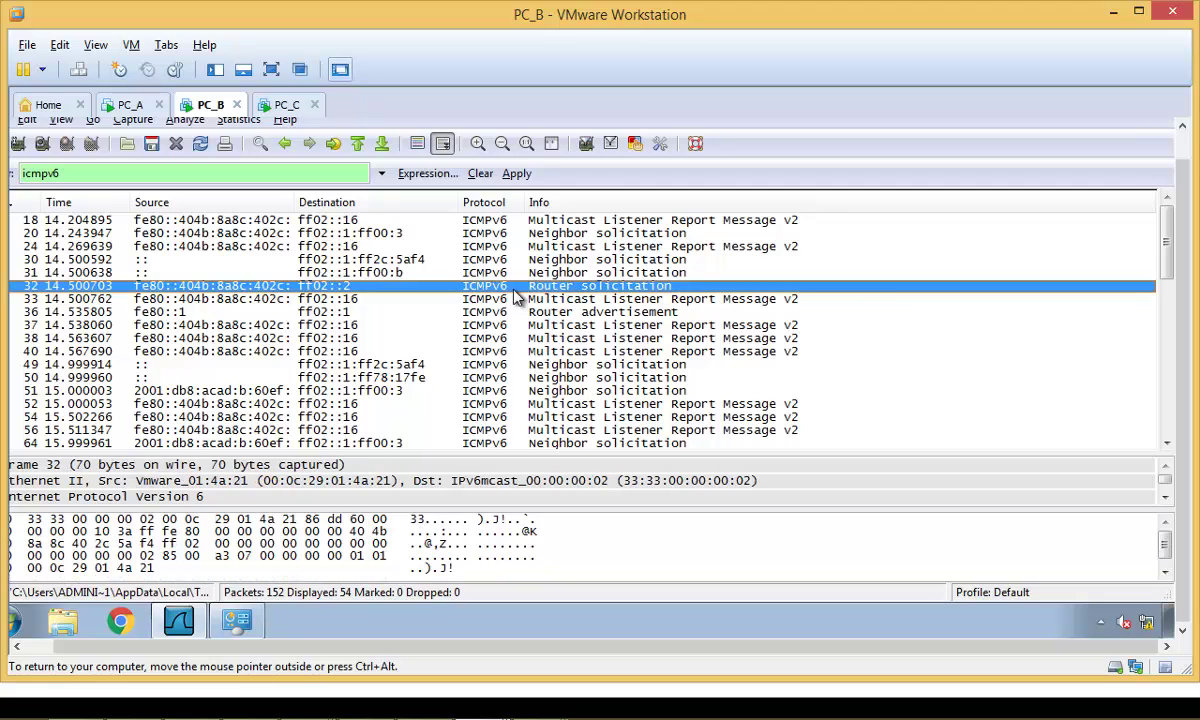
click(527, 312)
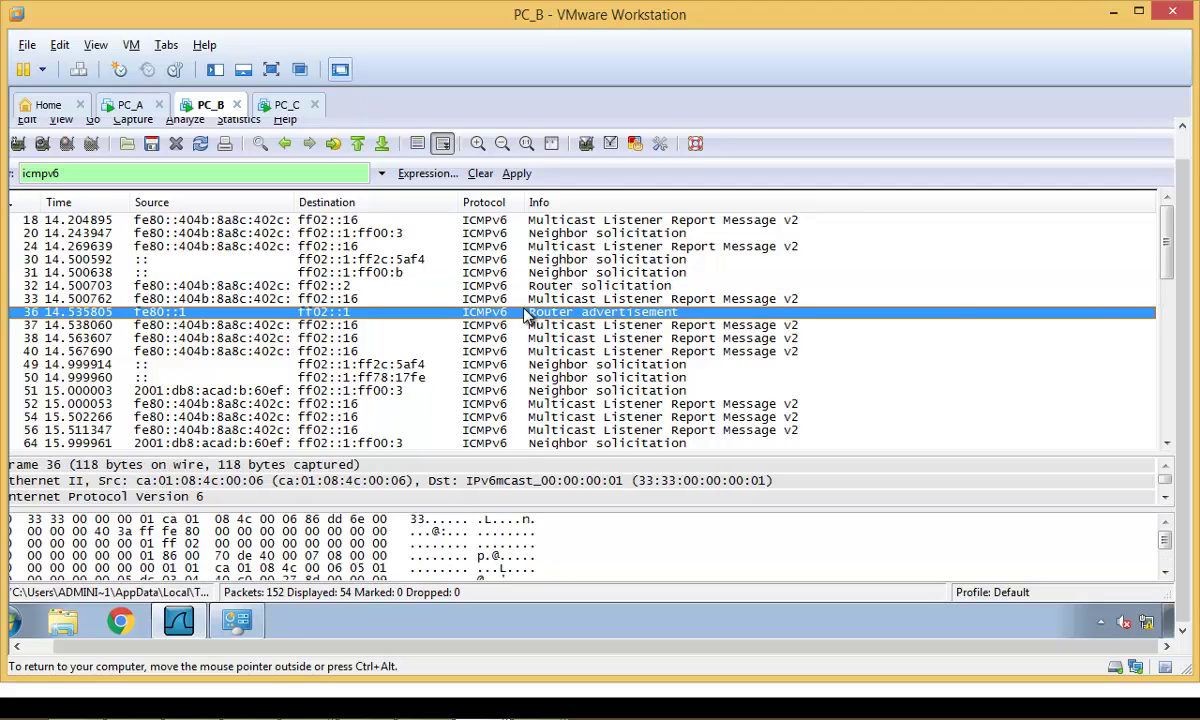
click(538, 290)
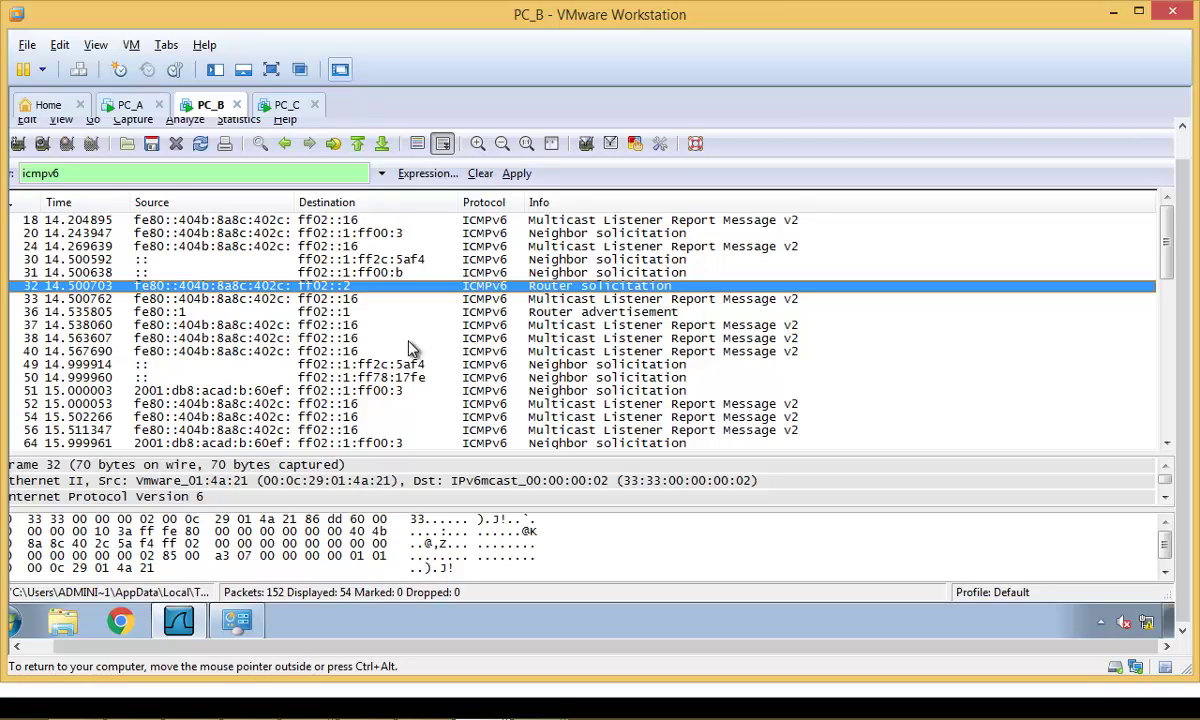
click(540, 313)
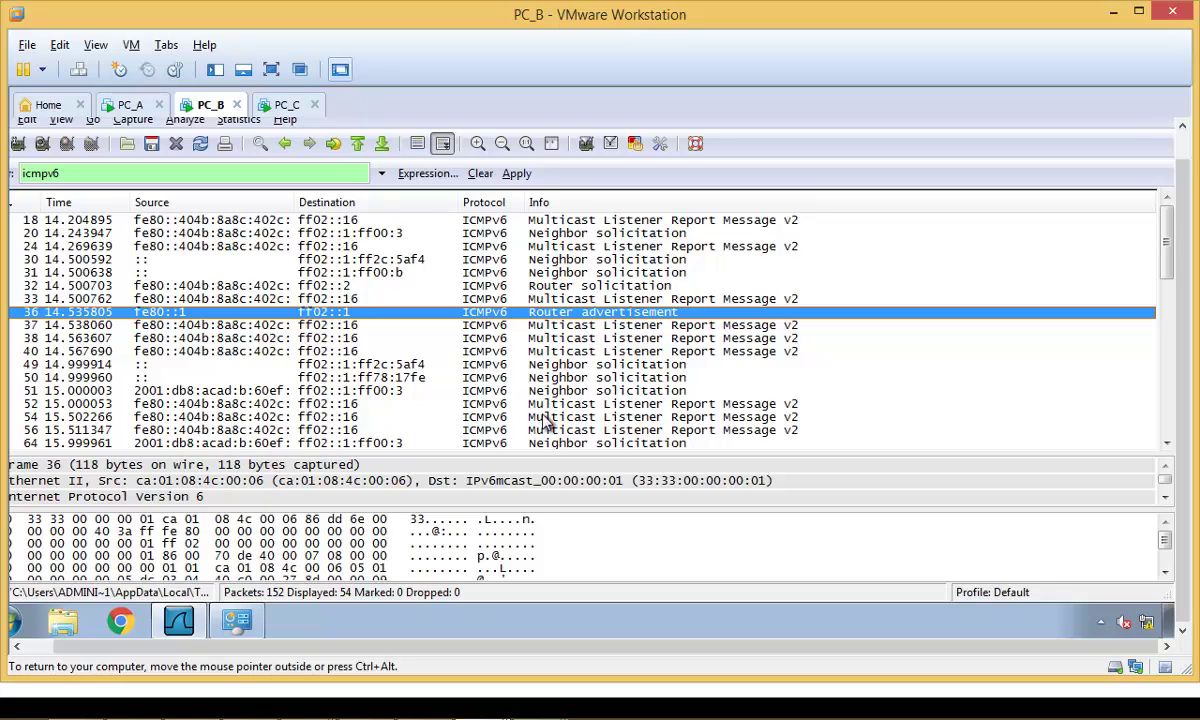
click(630, 287)
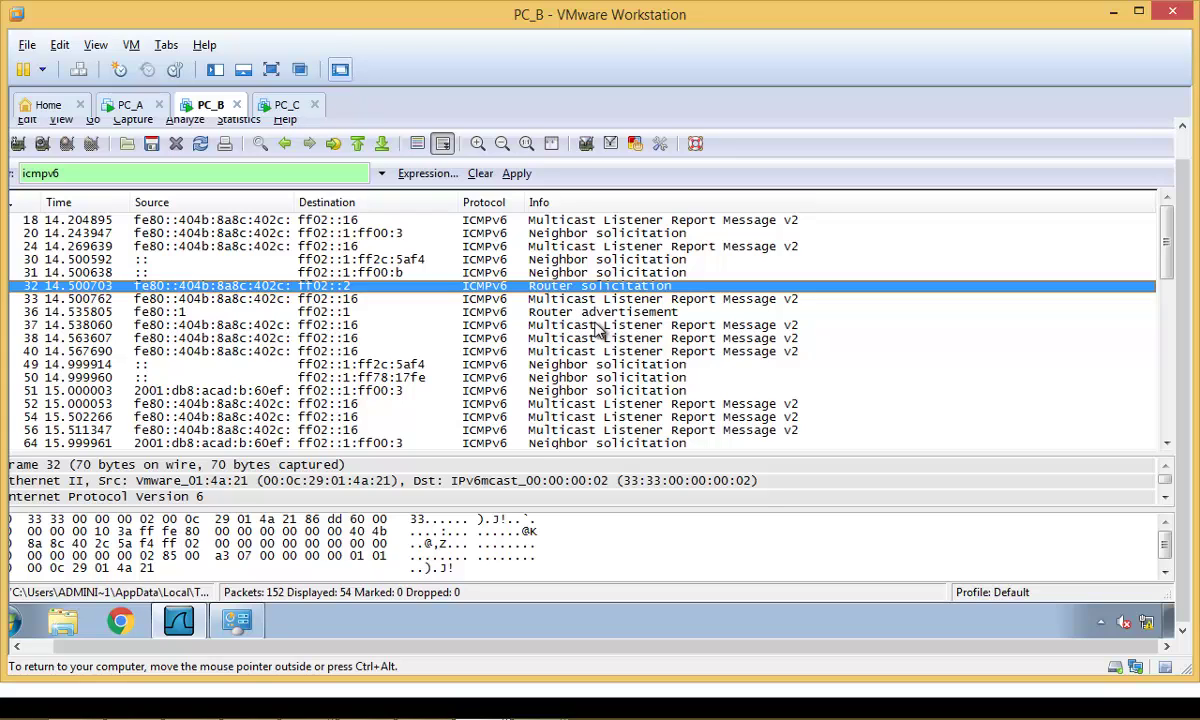
click(544, 313)
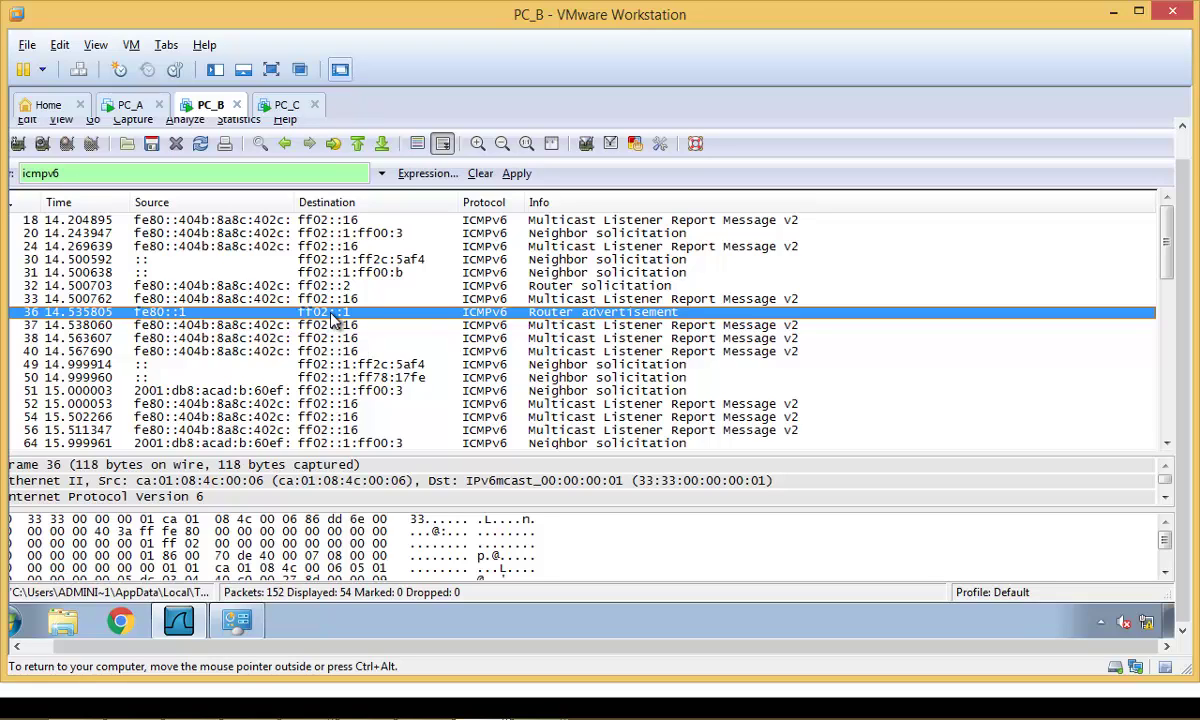
click(225, 287)
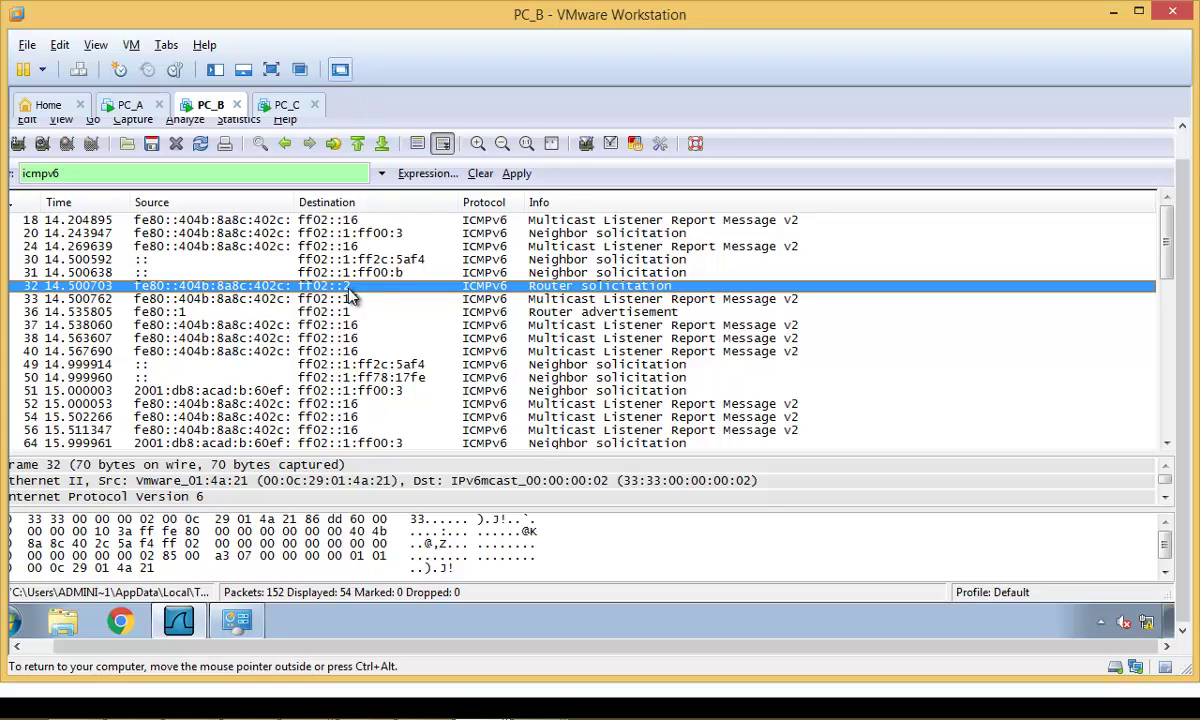
click(300, 299)
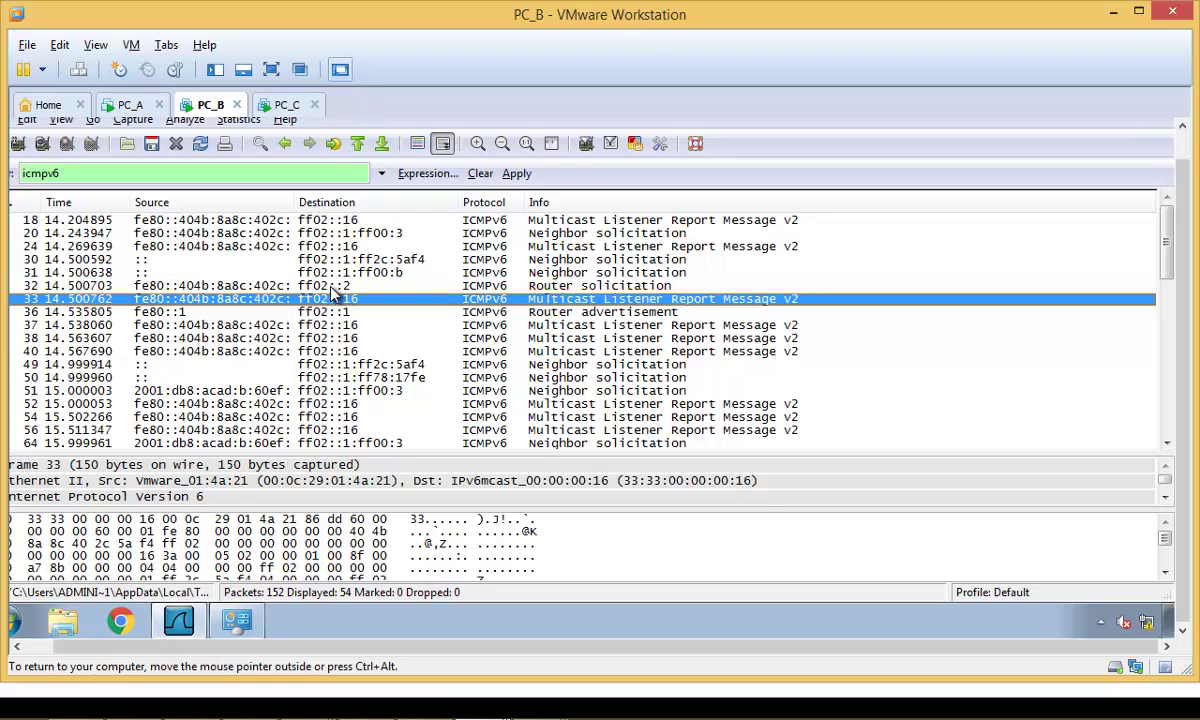
click(340, 285)
click(440, 259)
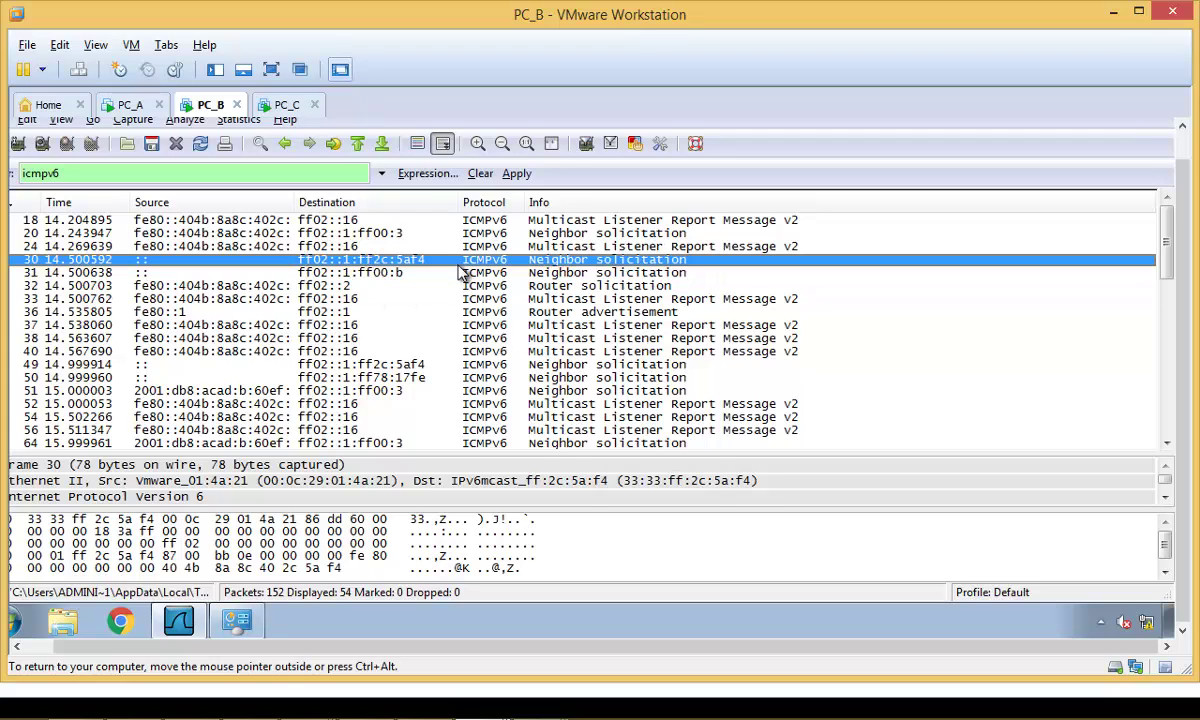
Mark the source address, destination address and message type of the Router solicitation and Router advertisement packets on screen, then clear the marks.
key(ctrl+alt)
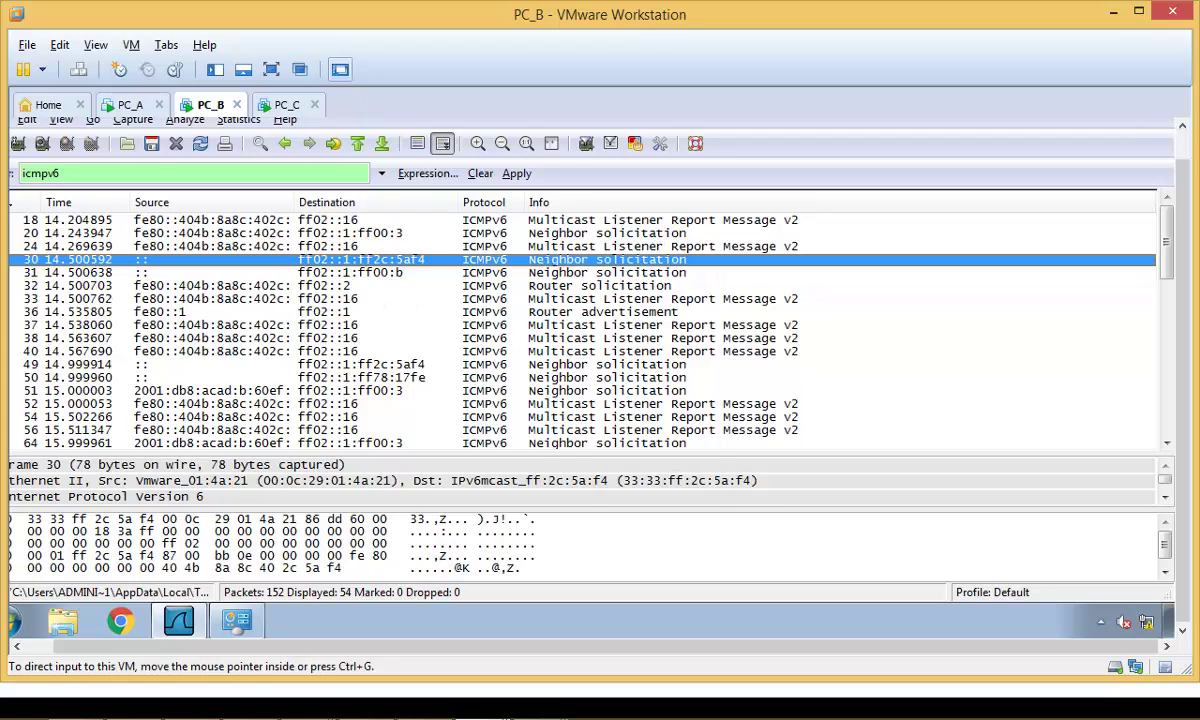
mouse_move(160, 290)
mouse_down()
mouse_move(135, 298)
mouse_move(295, 300)
mouse_move(335, 290)
mouse_move(348, 272)
mouse_move(295, 268)
mouse_move(284, 293)
mouse_up()
drag(362, 296, 355, 287)
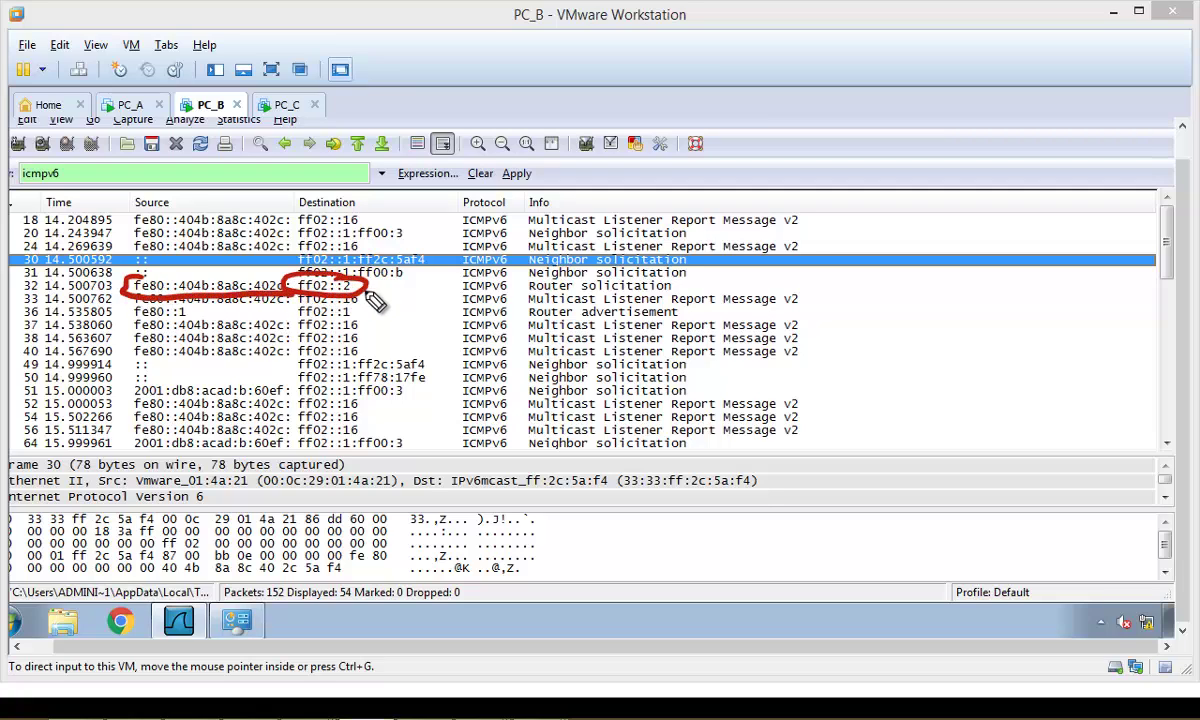
drag(460, 285, 512, 297)
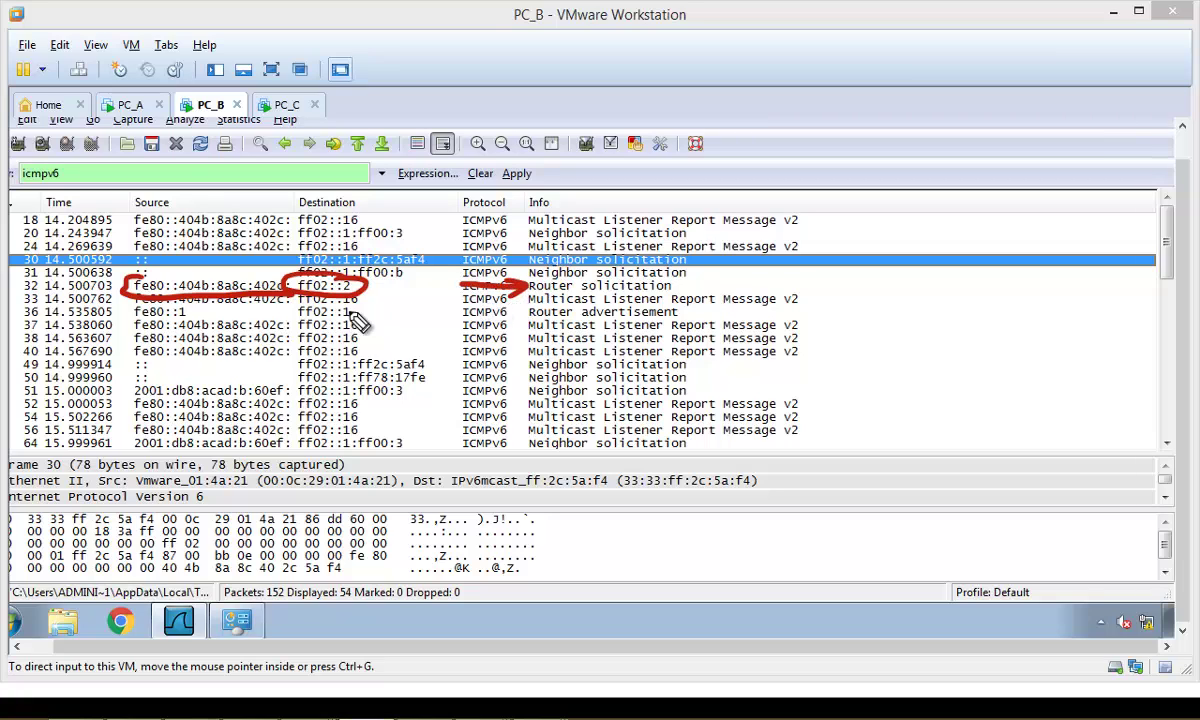
mouse_move(140, 311)
mouse_down()
mouse_move(178, 334)
mouse_move(208, 324)
mouse_move(135, 306)
mouse_up()
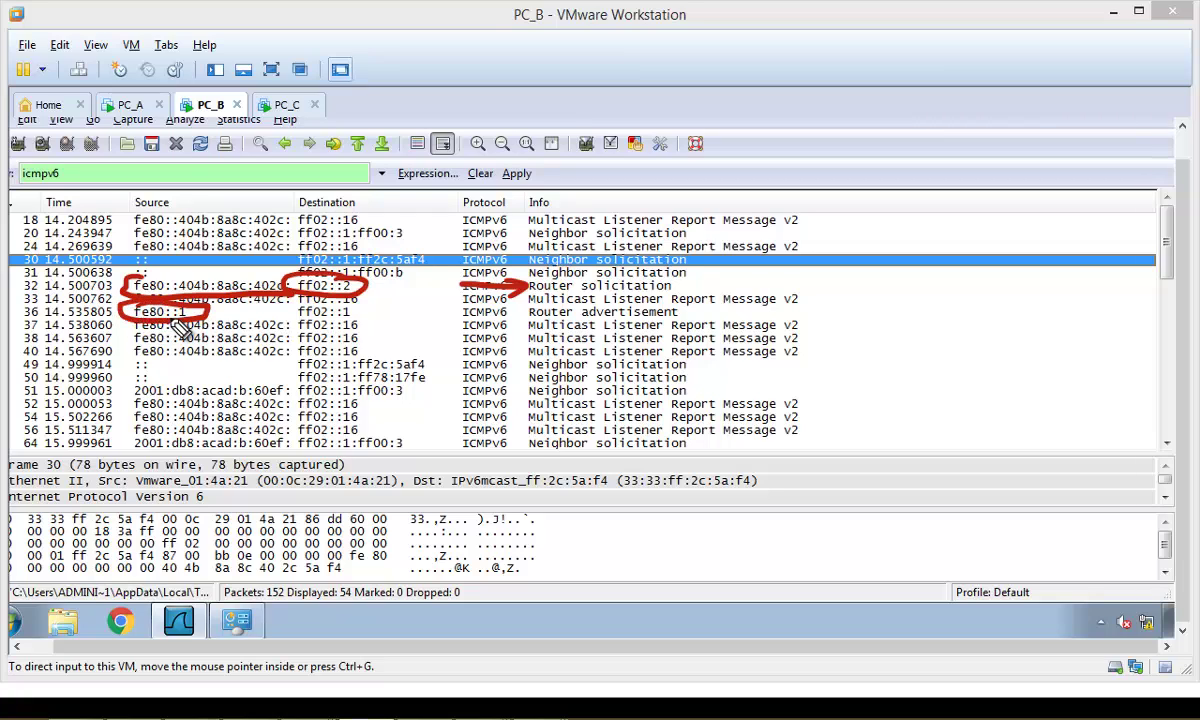
mouse_move(236, 312)
mouse_down()
mouse_move(268, 303)
mouse_move(343, 321)
mouse_move(308, 303)
mouse_move(366, 322)
mouse_move(305, 298)
mouse_move(330, 300)
mouse_up()
mouse_move(458, 311)
mouse_down()
mouse_move(500, 304)
mouse_move(504, 318)
mouse_up()
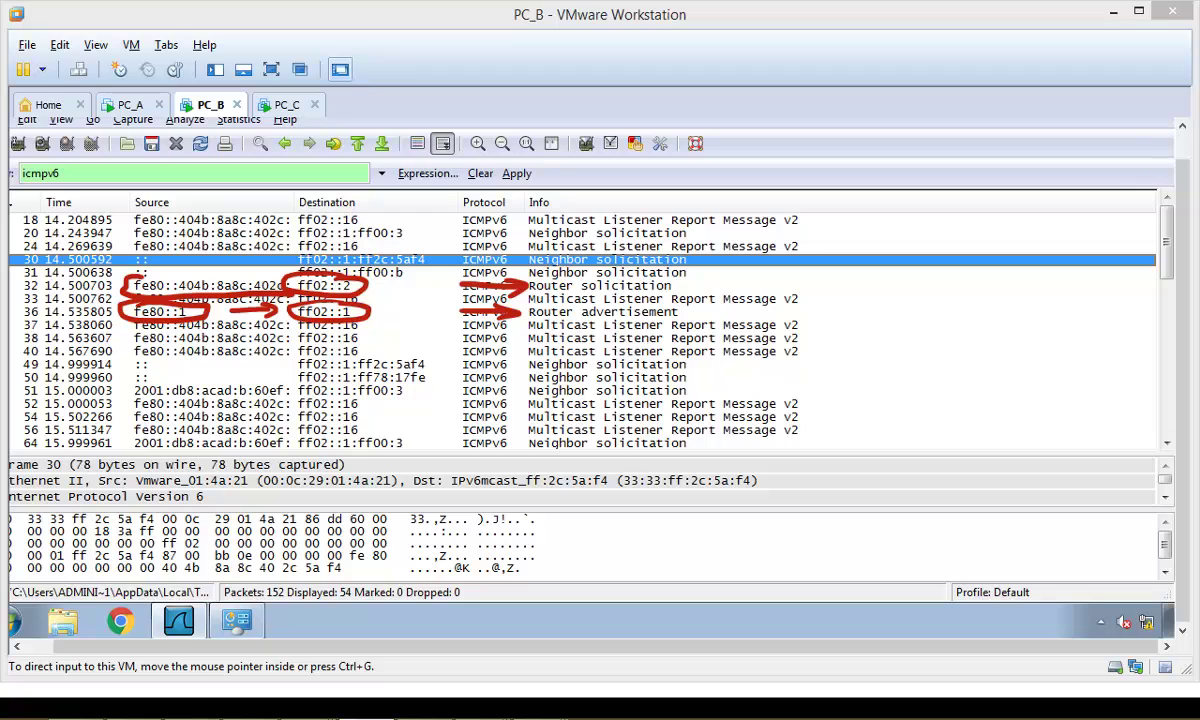
key(Escape)
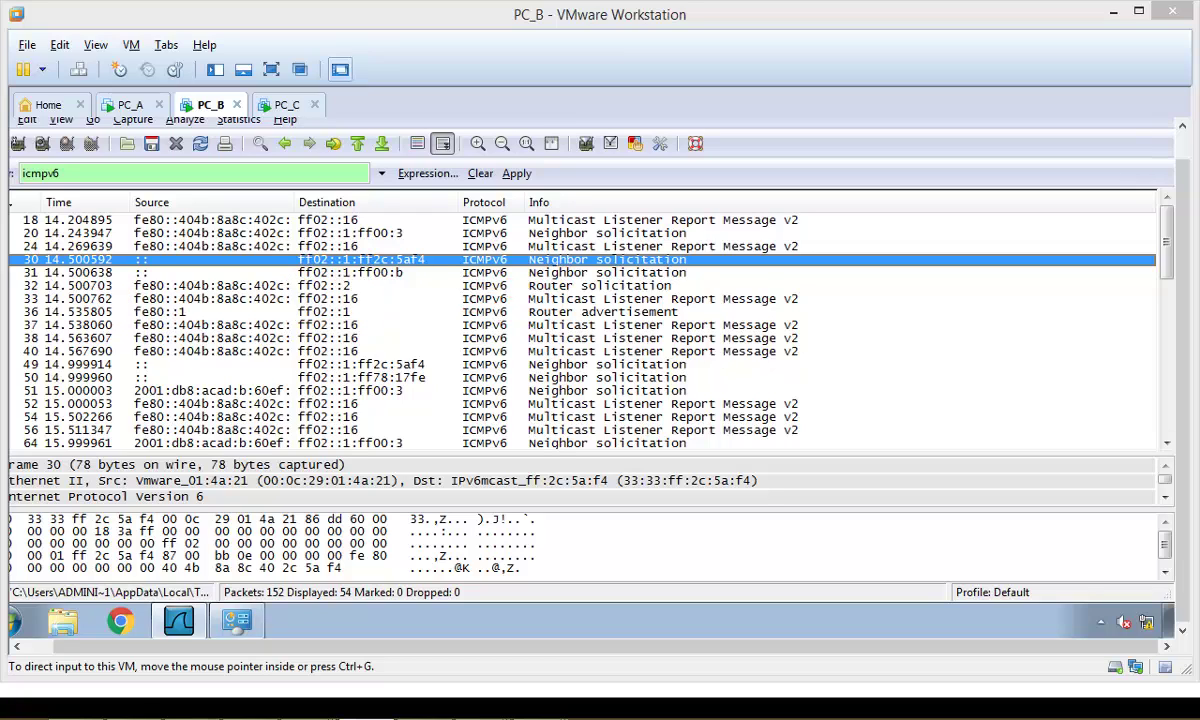
Enlarge the packet details area and select the Router advertisement packet from fe80::1, bringing its expandable protocol headers into view.
click(712, 474)
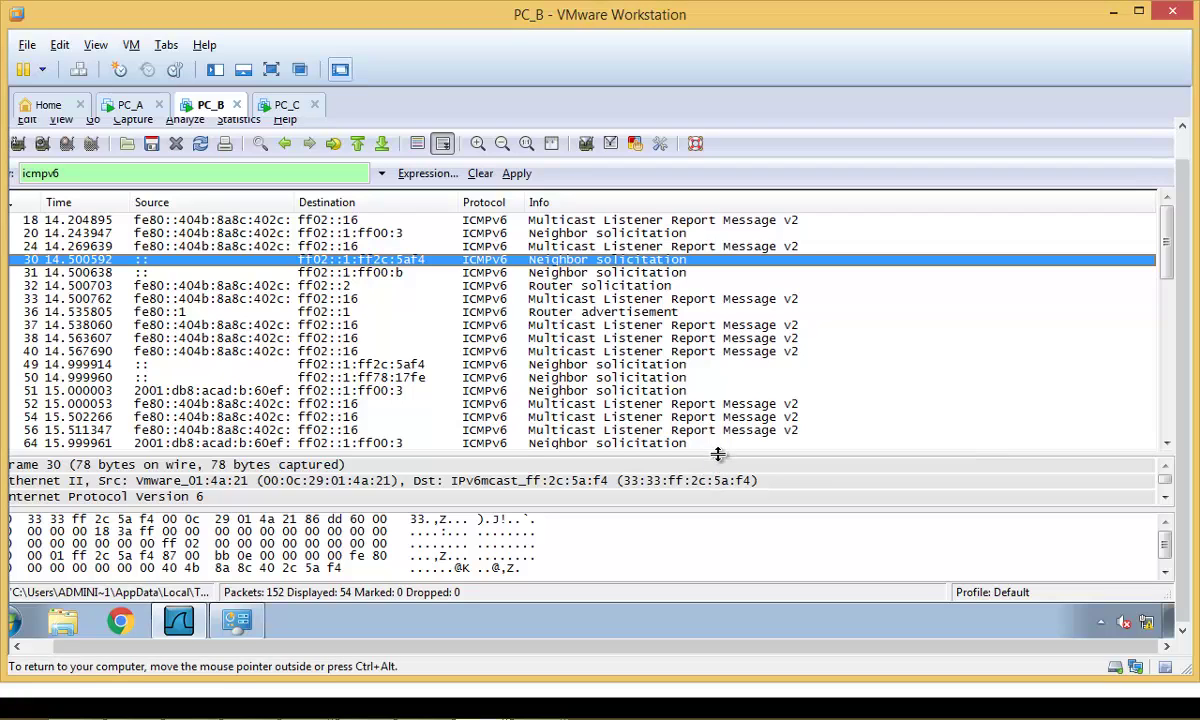
drag(718, 454, 718, 285)
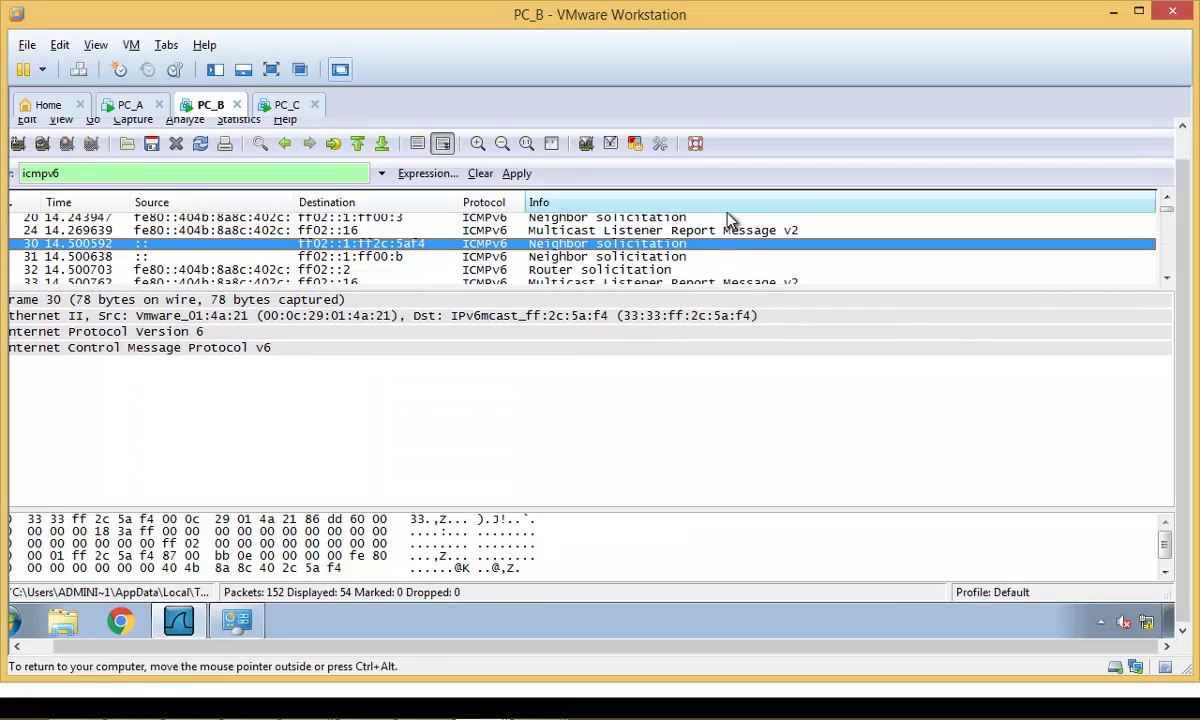
click(665, 272)
click(655, 281)
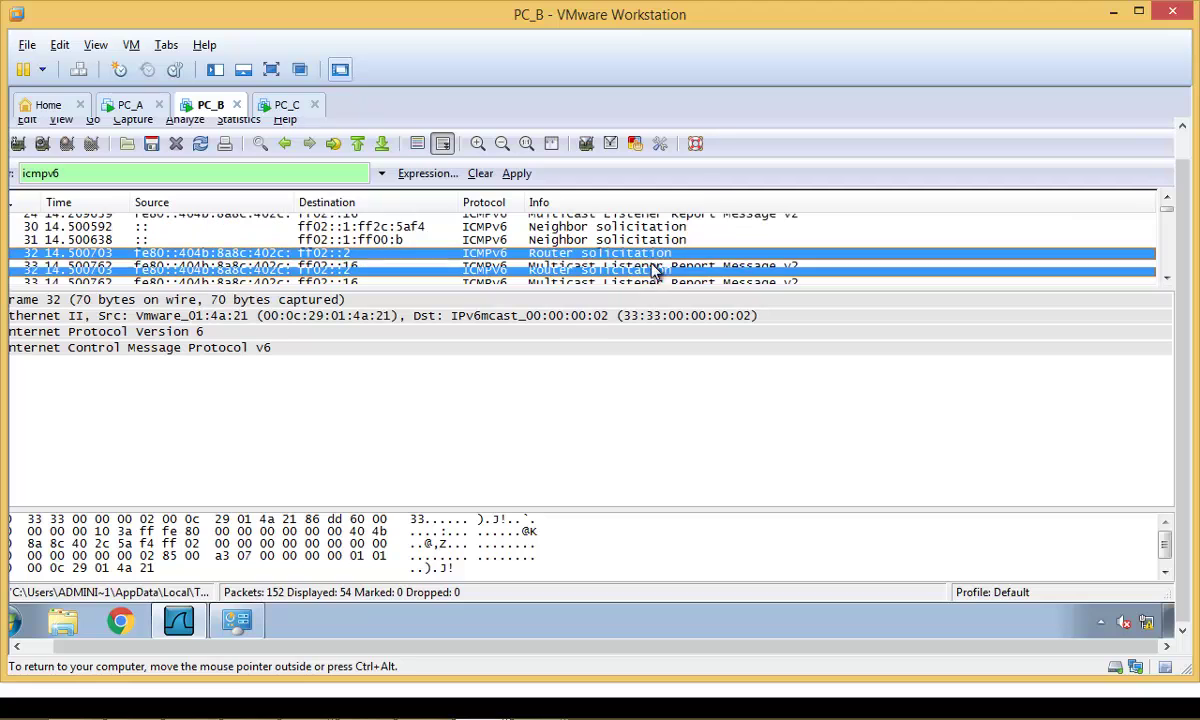
click(655, 283)
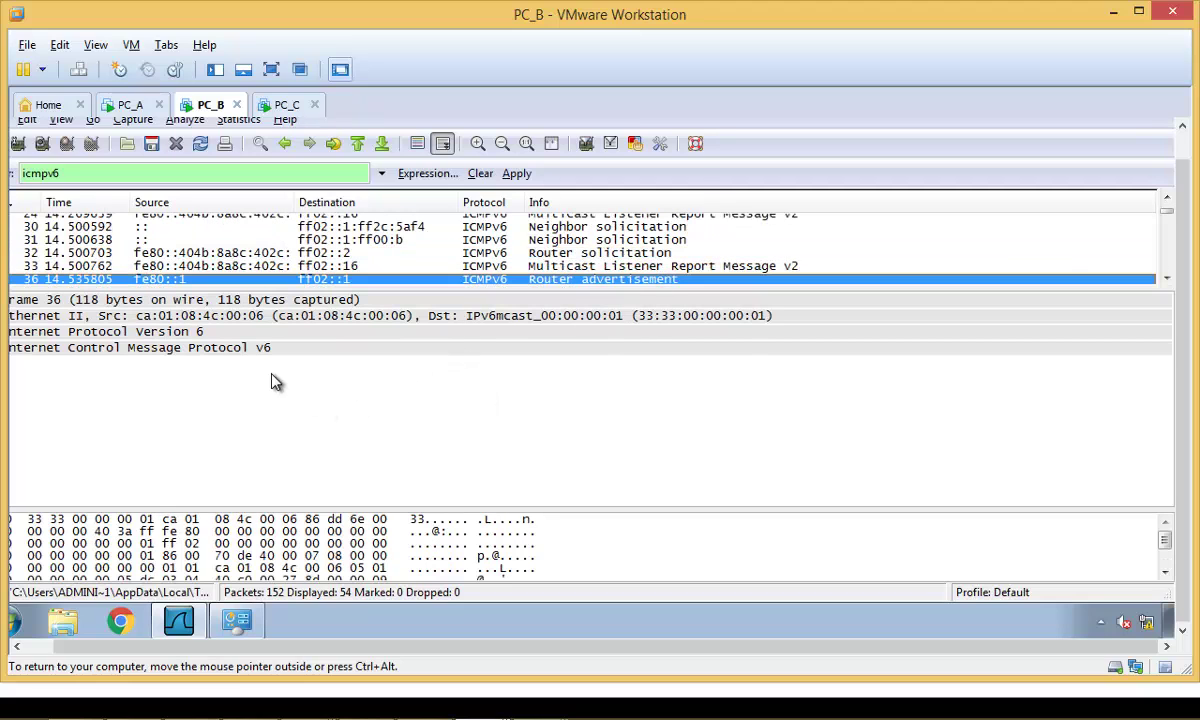
drag(343, 645, 315, 645)
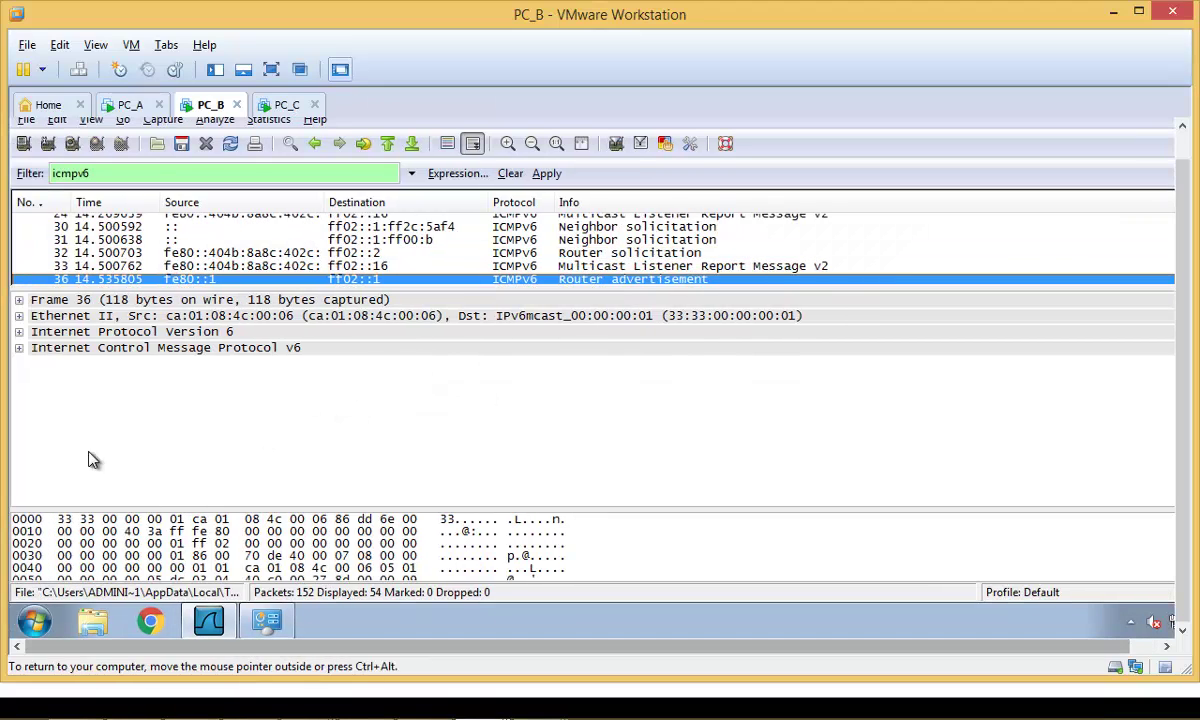
Expand the Router advertisement's Internet Control Message Protocol v6 details and Flags, and mark the managed and other flag lines.
click(19, 347)
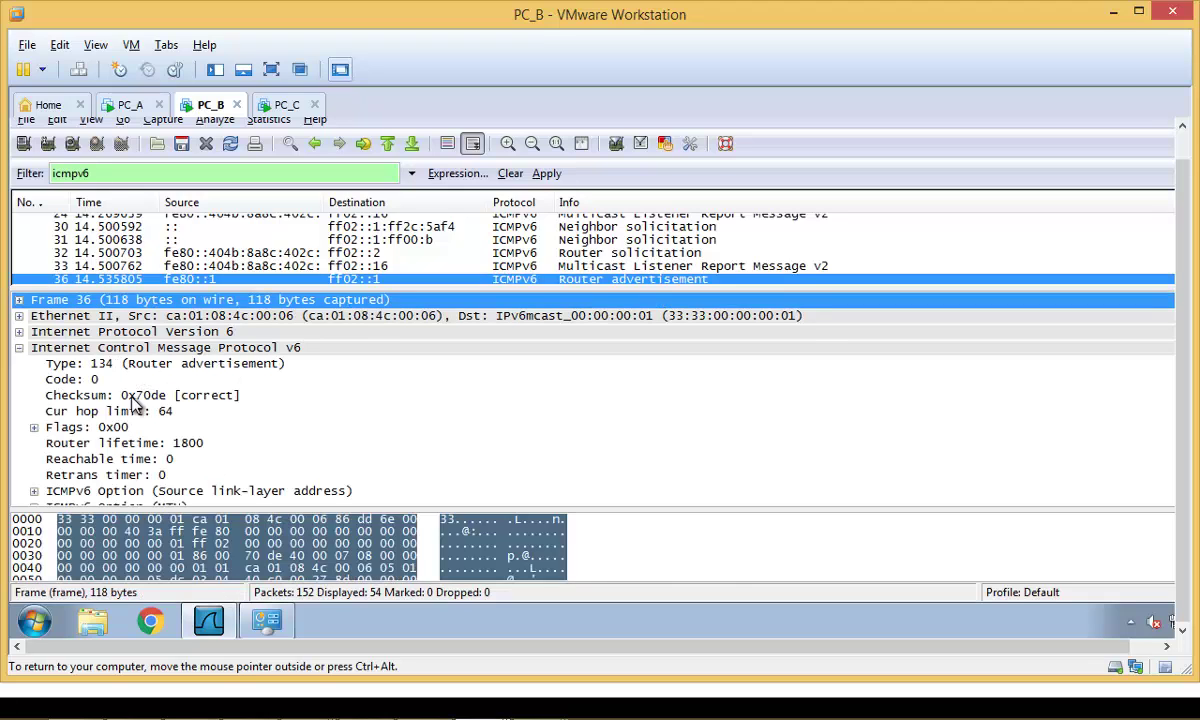
click(34, 430)
scroll(141, 475, down, 1)
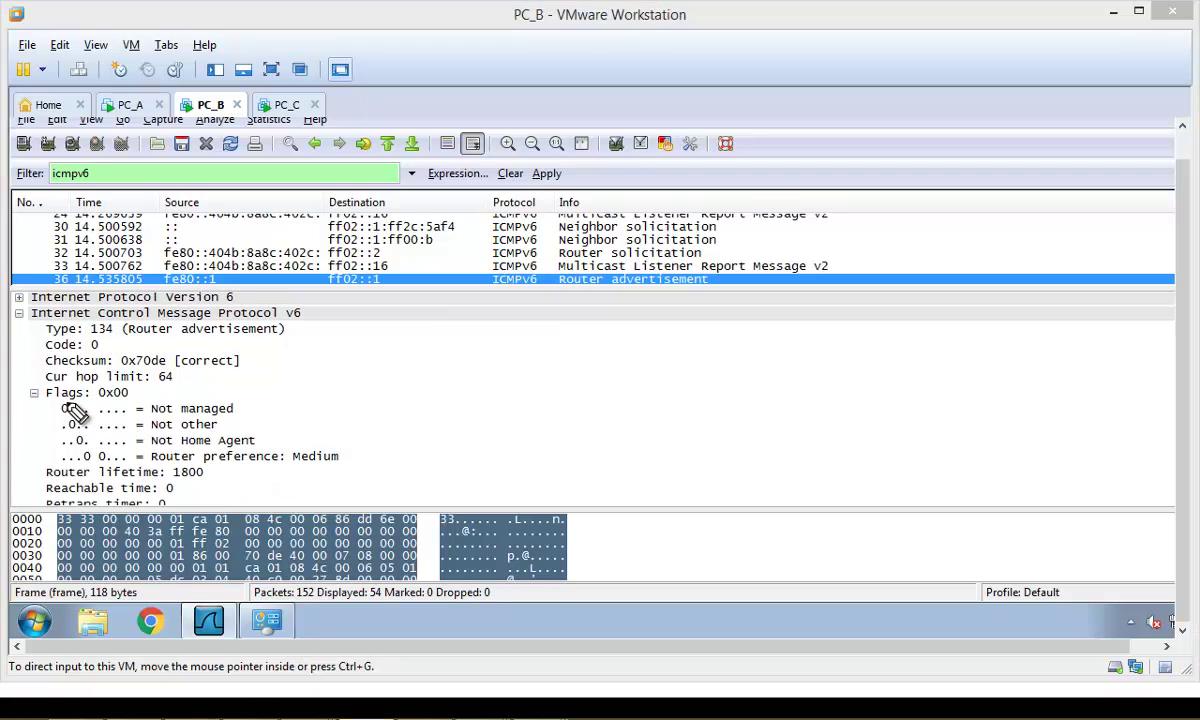
mouse_move(58, 392)
mouse_down()
mouse_move(68, 414)
mouse_move(198, 422)
mouse_move(243, 405)
mouse_move(128, 388)
mouse_move(42, 405)
mouse_move(66, 432)
mouse_move(200, 434)
mouse_move(228, 416)
mouse_up()
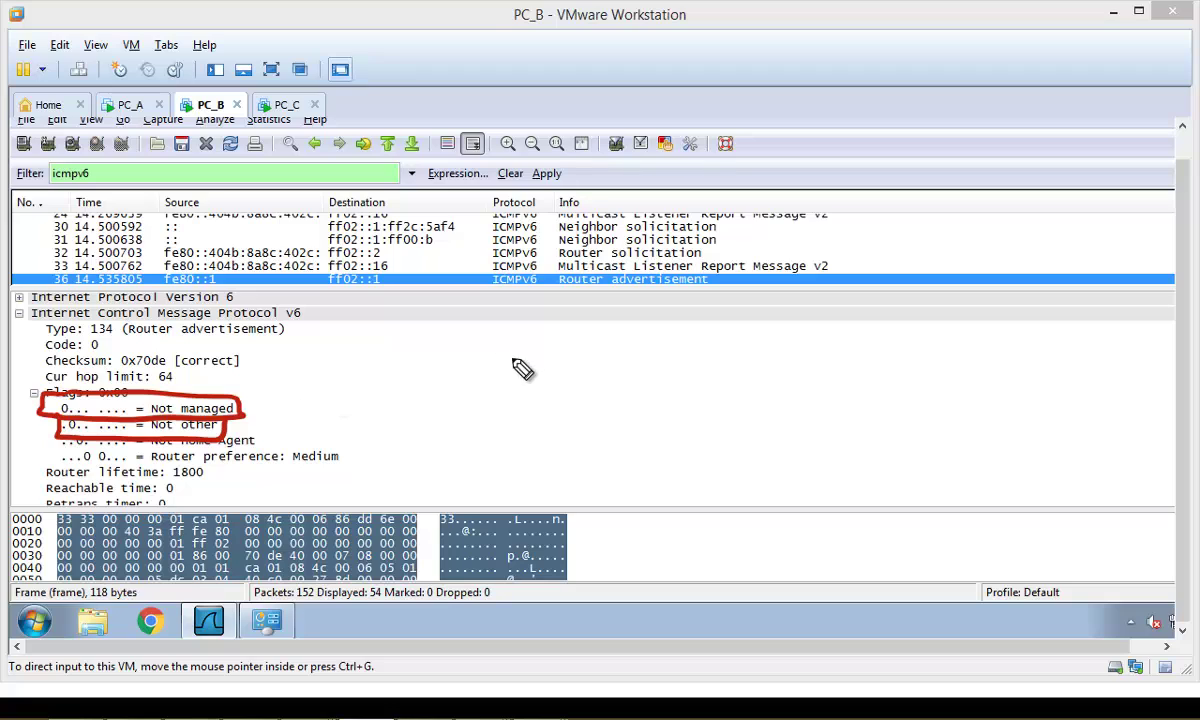
Write the note "M 0, O = 0 SLAAC" on screen beside the Router advertisement's flags.
mouse_move(506, 362)
mouse_down()
mouse_move(544, 346)
mouse_move(557, 362)
mouse_move(614, 338)
mouse_move(590, 360)
mouse_up()
drag(683, 350, 672, 373)
drag(770, 334, 850, 341)
drag(822, 353, 905, 332)
drag(935, 322, 882, 368)
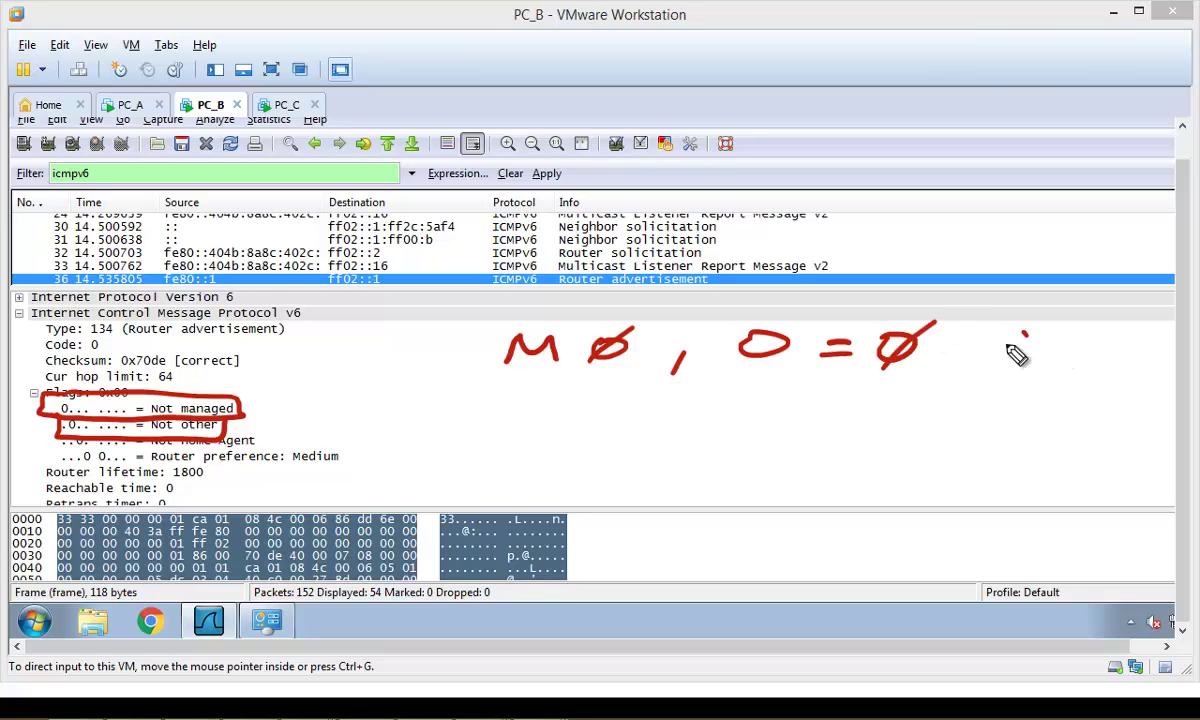
mouse_move(1036, 333)
mouse_down()
mouse_move(1071, 364)
mouse_move(1112, 347)
mouse_up()
mouse_move(1118, 362)
mouse_down()
mouse_move(1146, 362)
mouse_move(1150, 347)
mouse_move(1178, 364)
mouse_up()
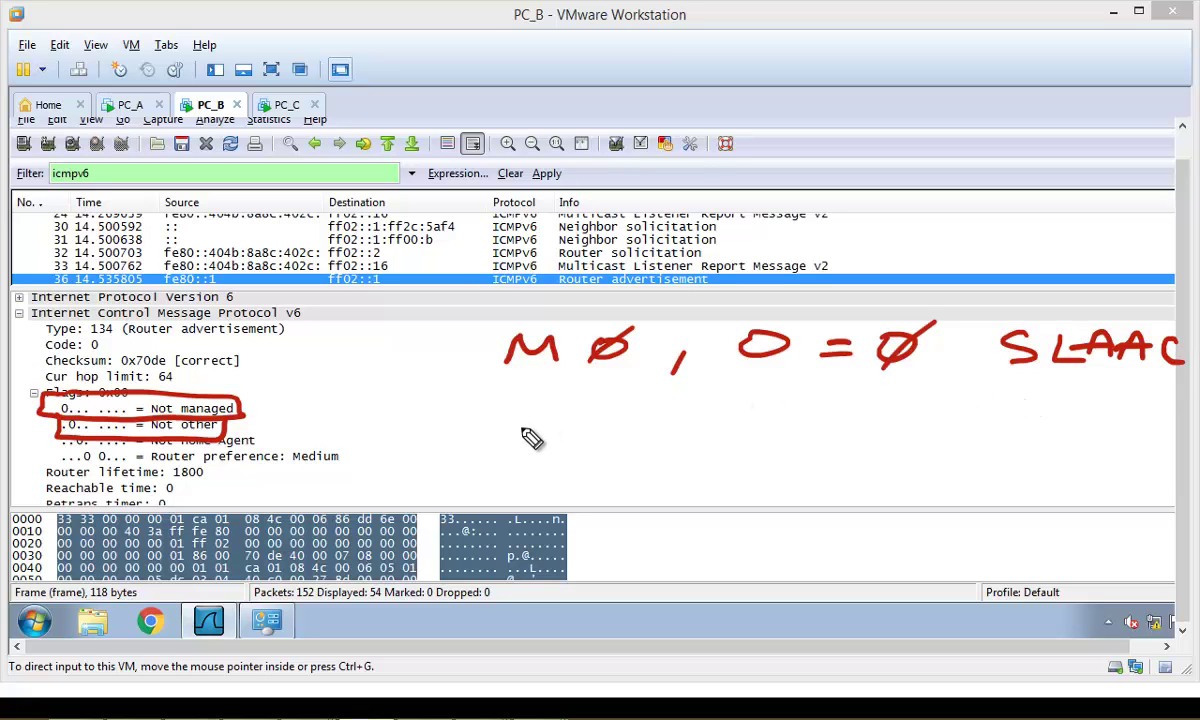
Write the notes for "M 0, O = 1 SLAAC" and "M = 1 DHCPv6" below the first one, then clear all on-screen annotations.
mouse_move(520, 432)
mouse_down()
mouse_move(526, 398)
mouse_move(554, 402)
mouse_move(560, 432)
mouse_up()
mouse_move(615, 398)
mouse_down()
mouse_move(762, 395)
mouse_move(885, 414)
mouse_move(896, 432)
mouse_move(988, 424)
mouse_move(1037, 402)
mouse_move(1040, 419)
mouse_move(1084, 407)
mouse_move(1107, 421)
mouse_move(1180, 406)
mouse_up()
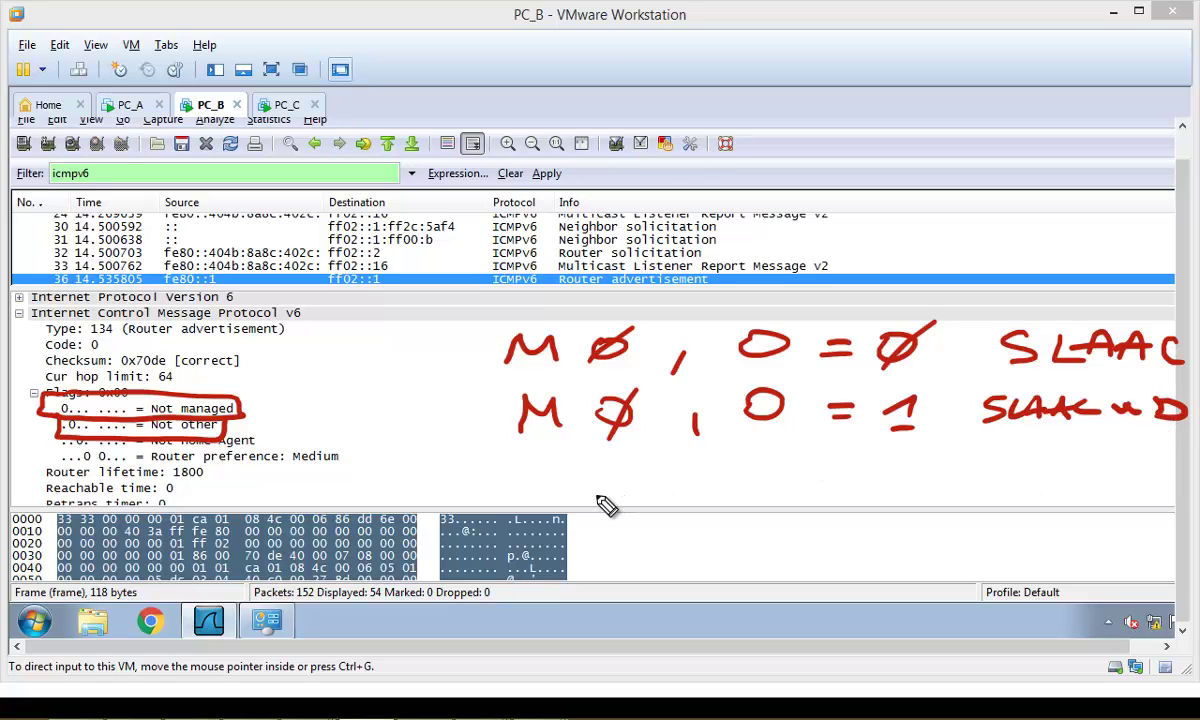
mouse_move(592, 492)
mouse_down()
mouse_move(612, 478)
mouse_move(737, 477)
mouse_move(760, 505)
mouse_up()
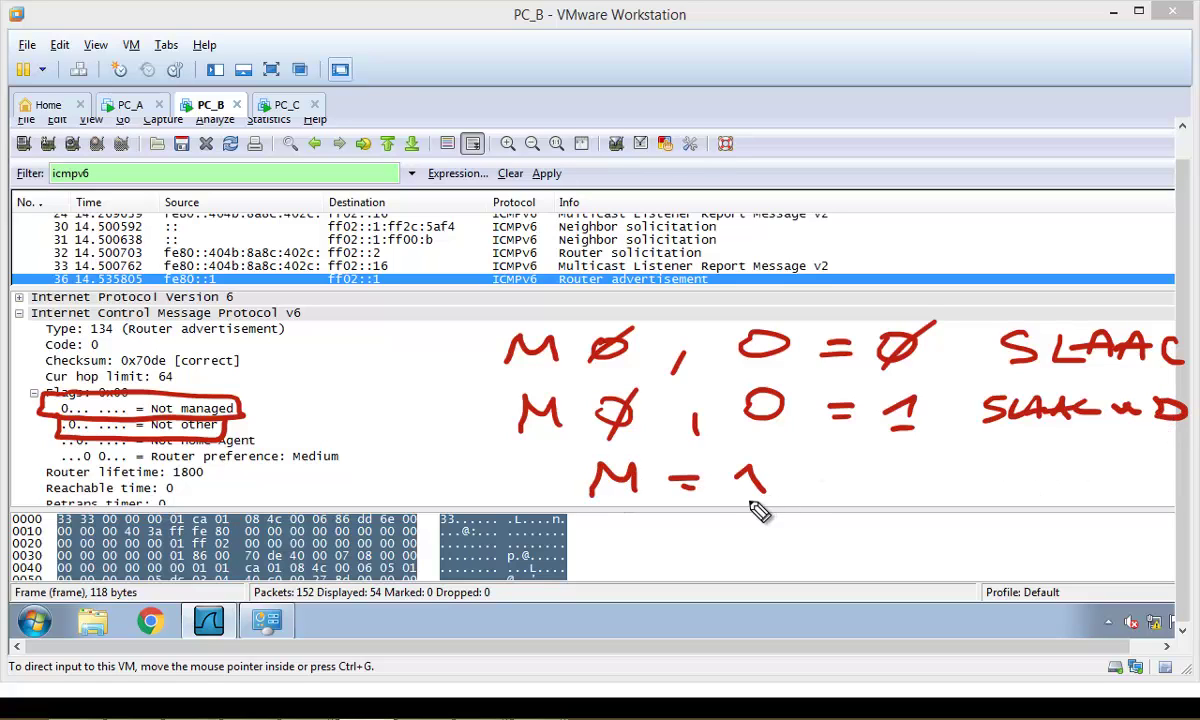
mouse_move(881, 482)
mouse_down()
mouse_move(936, 471)
mouse_move(993, 477)
mouse_move(997, 491)
mouse_move(1001, 470)
mouse_move(1066, 482)
mouse_up()
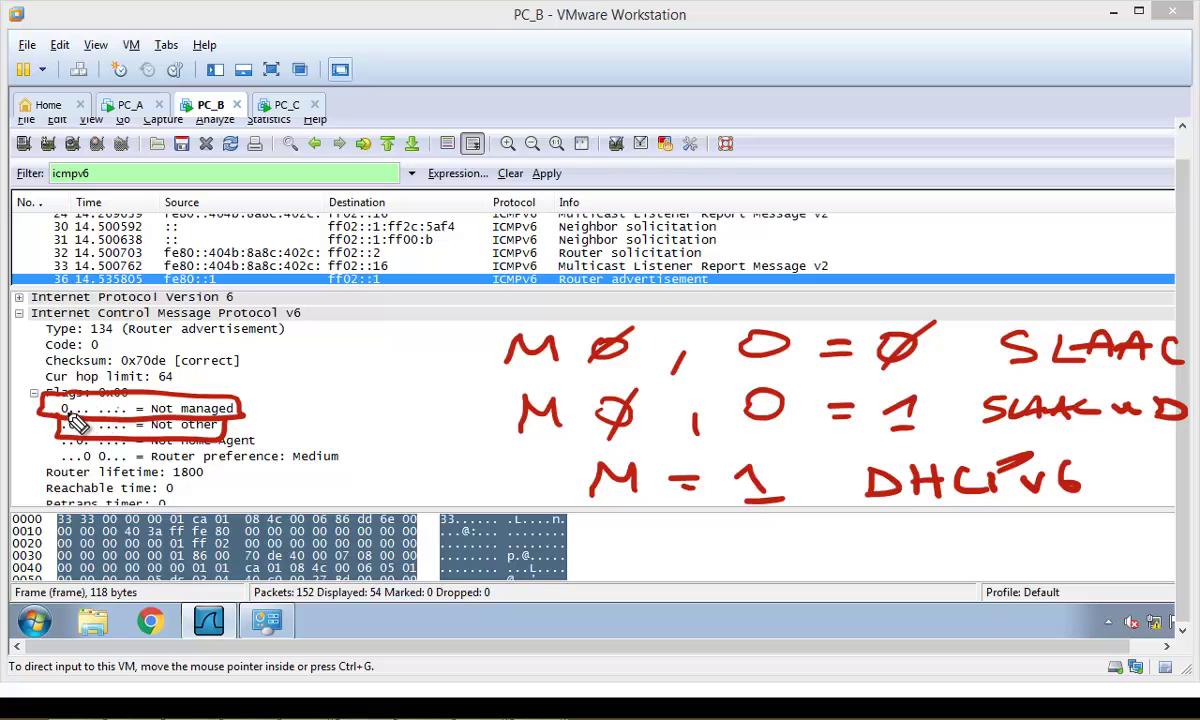
drag(66, 402, 88, 420)
key(e)
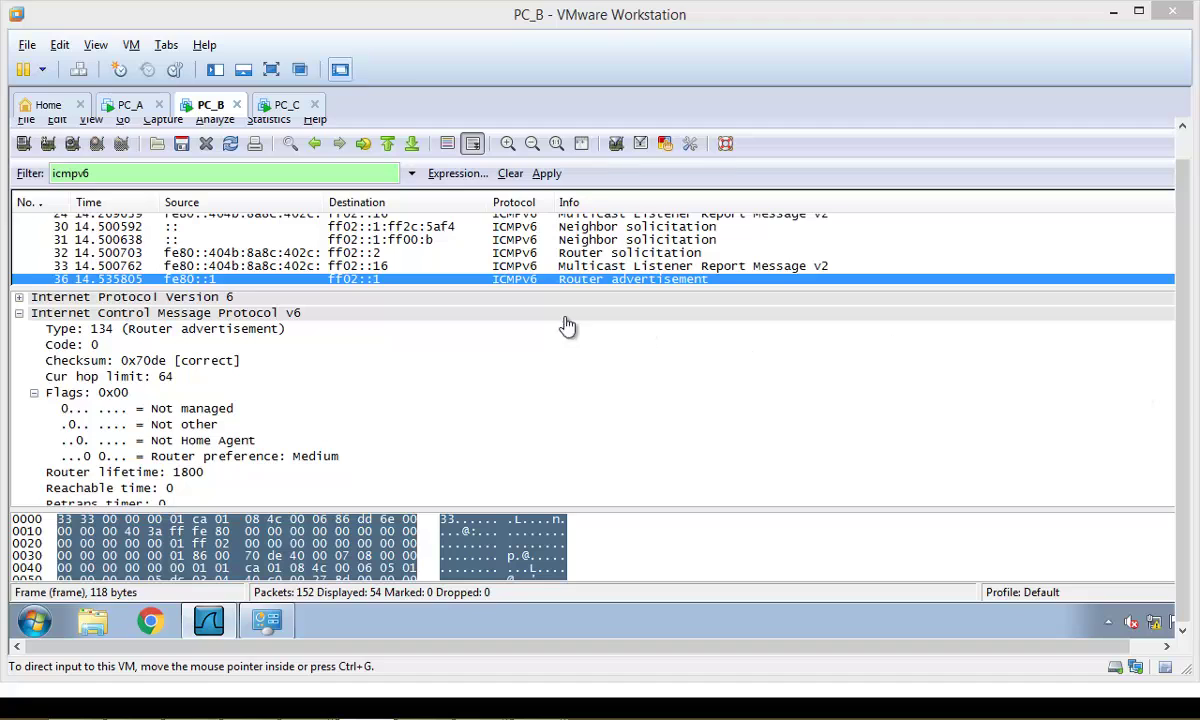
key(Escape)
Expand the Router advertisement's ICMPv6 Option (Prefix information) and examine its Prefix length and Prefix fields.
scroll(440, 467, down, 1)
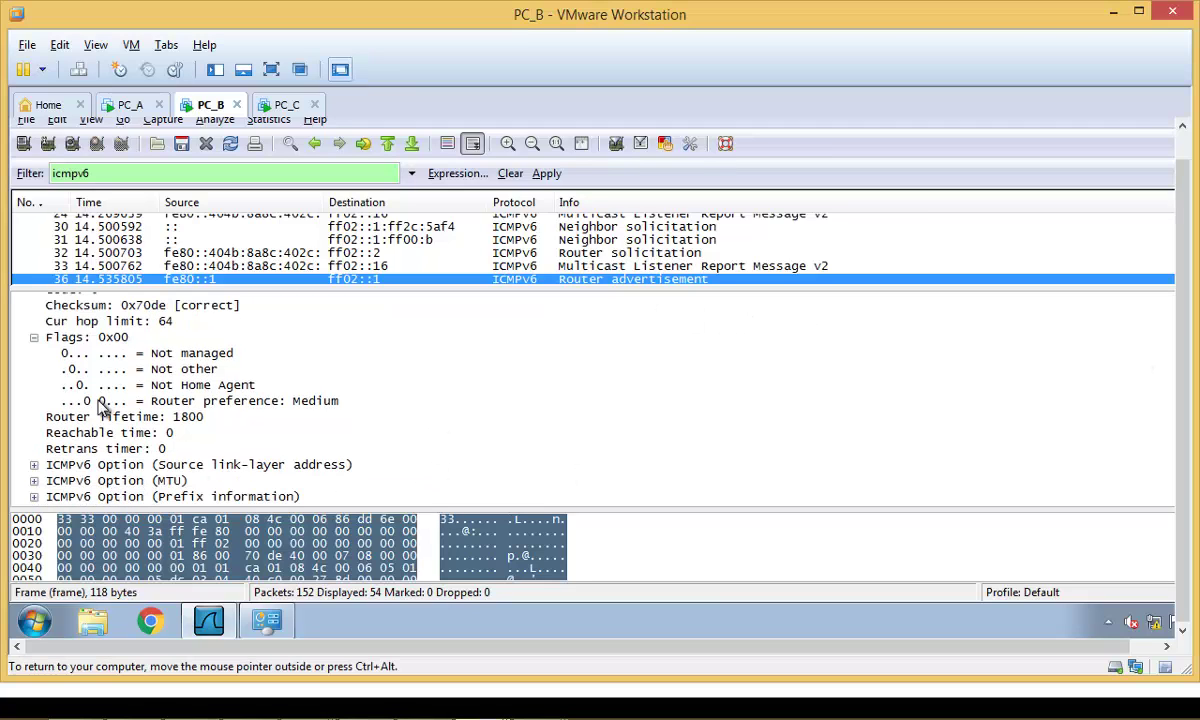
click(34, 497)
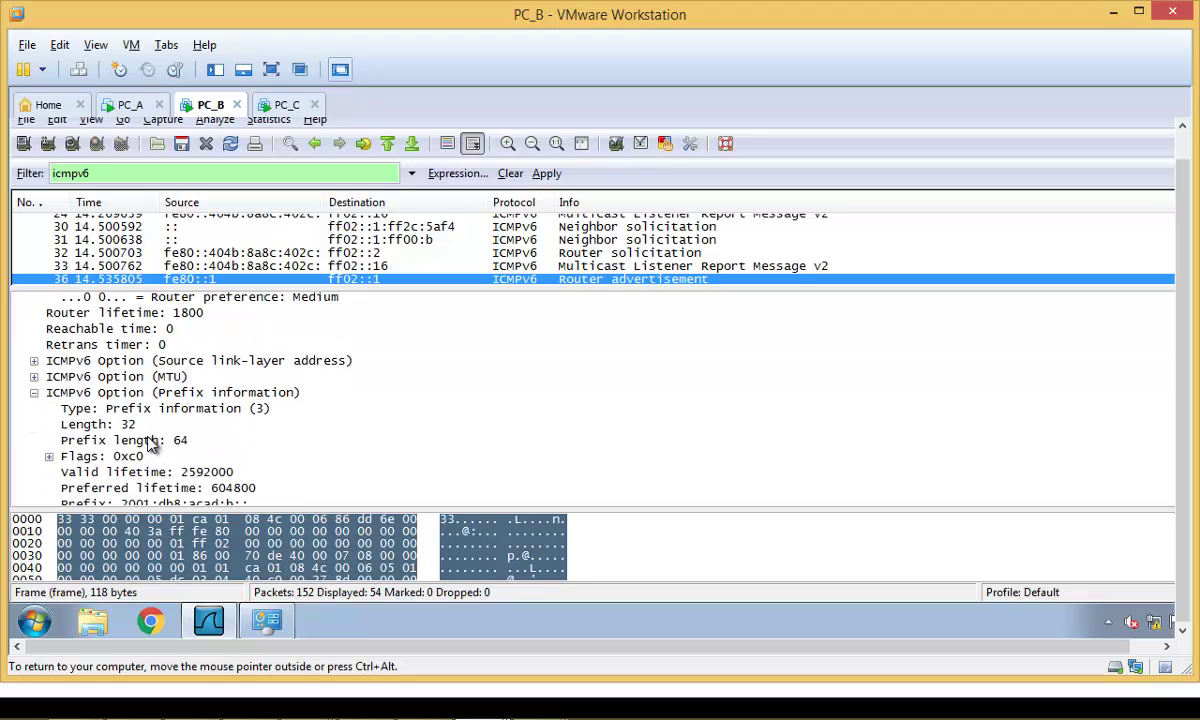
click(130, 440)
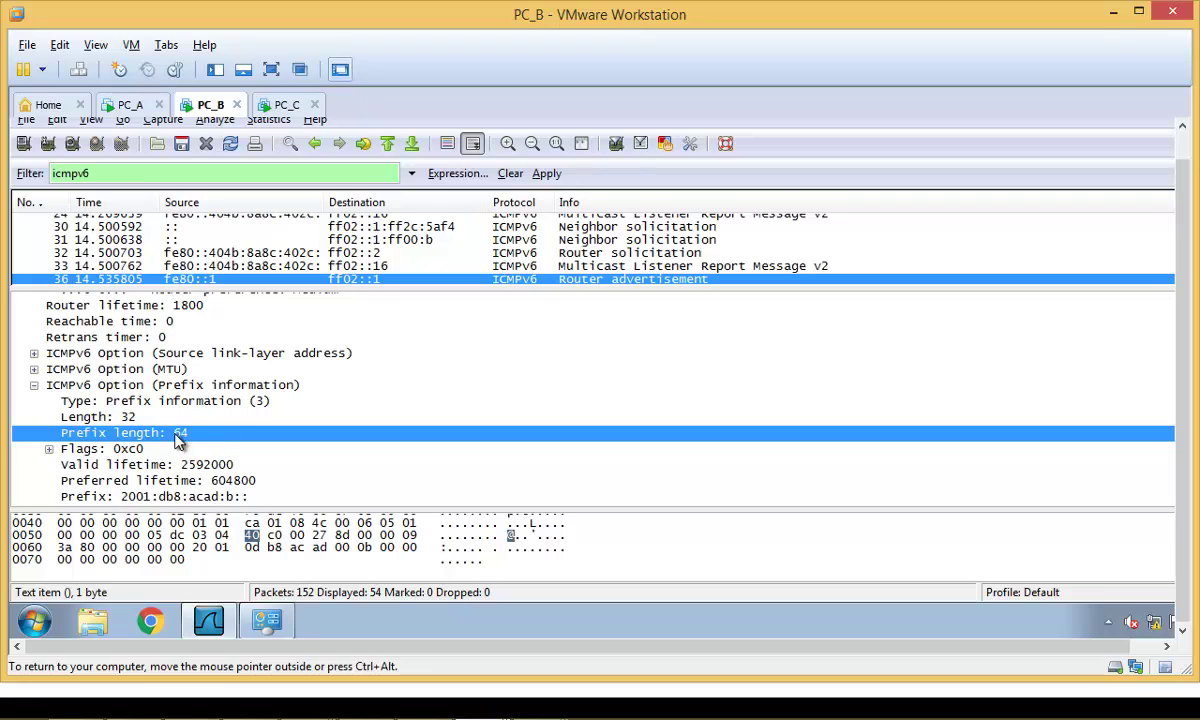
click(160, 497)
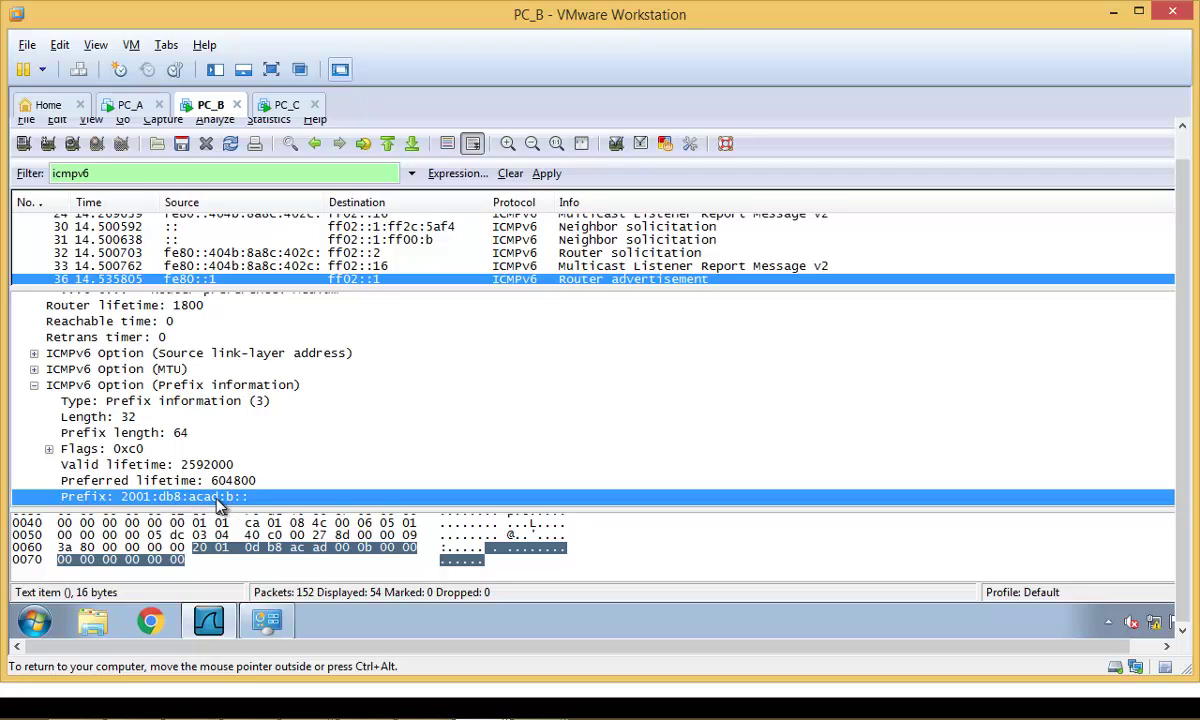
click(163, 436)
key(ctrl+alt)
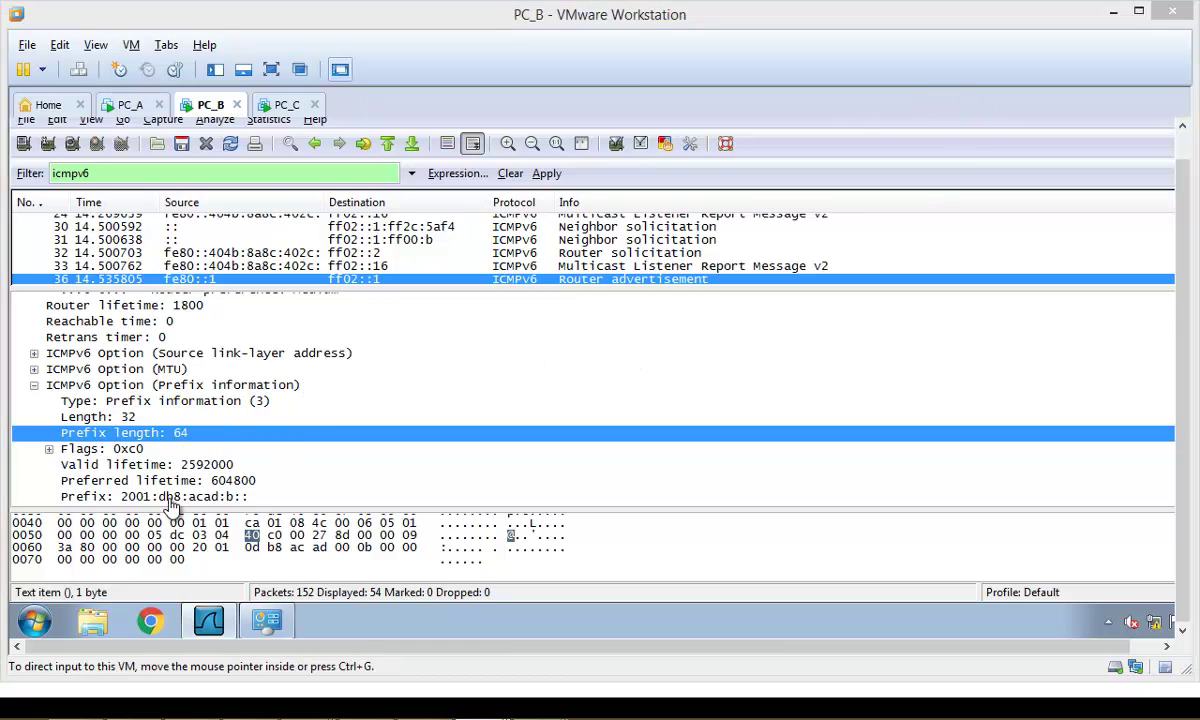
click(132, 490)
click(138, 496)
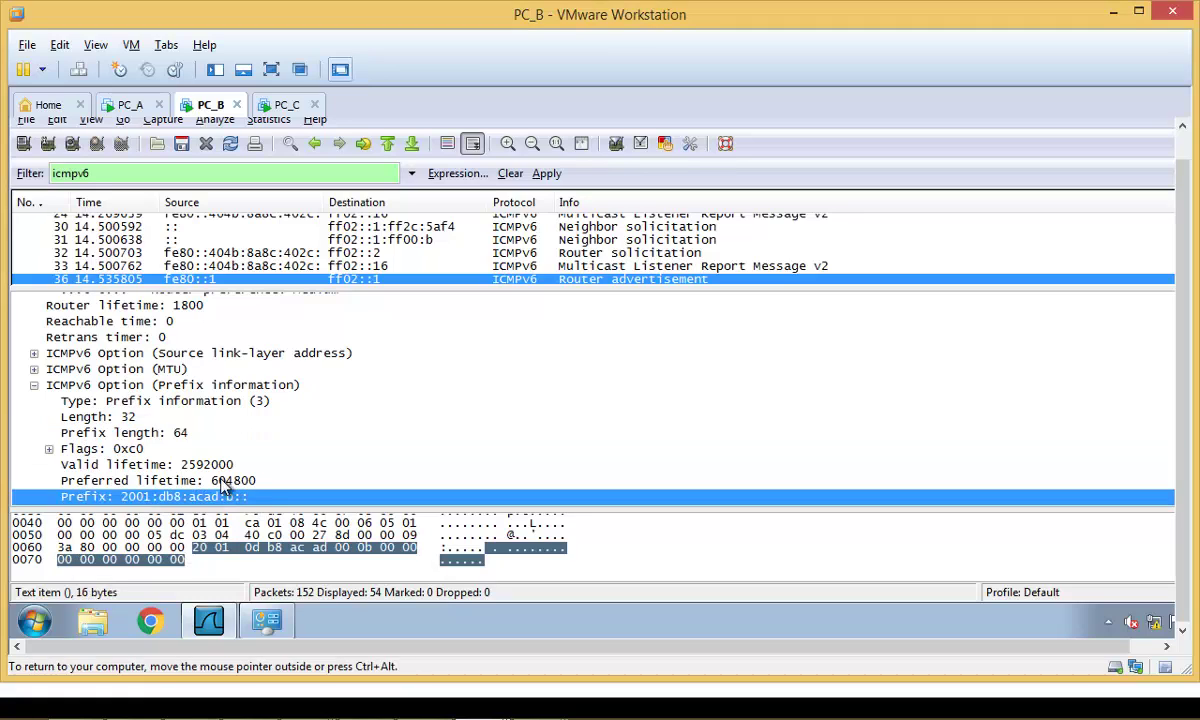
click(184, 436)
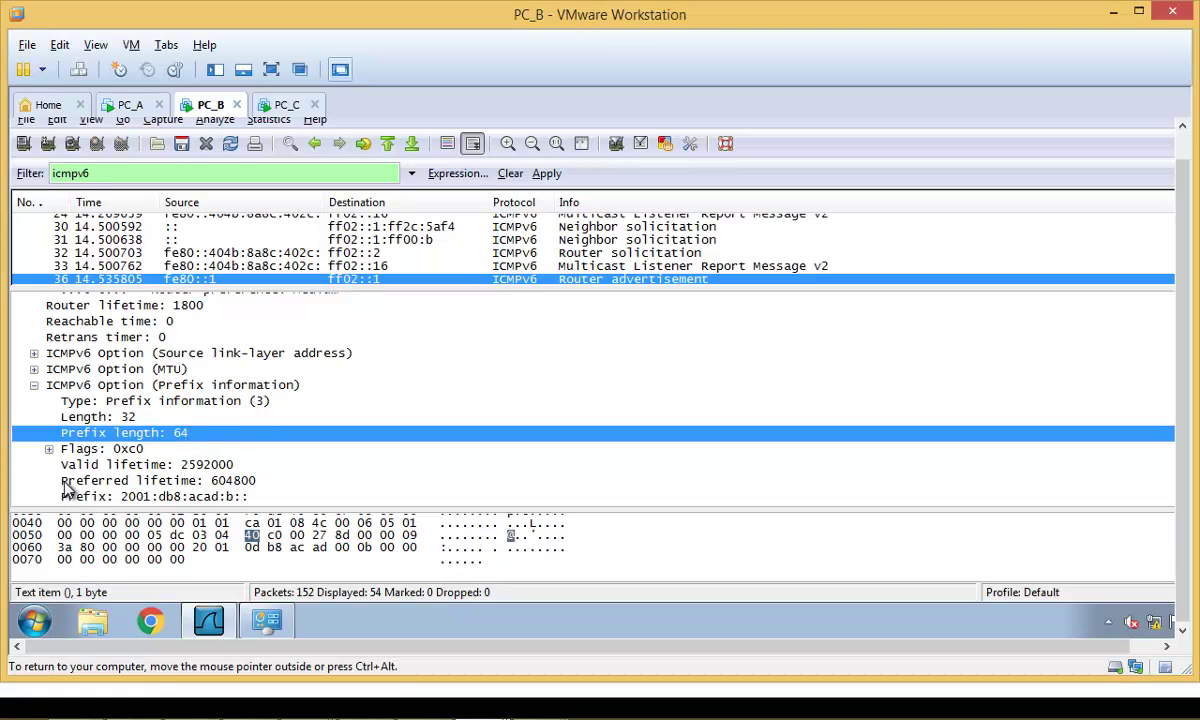
Open a Command Prompt on PC_B and run ipconfig to list its addresses.
click(36, 620)
click(162, 255)
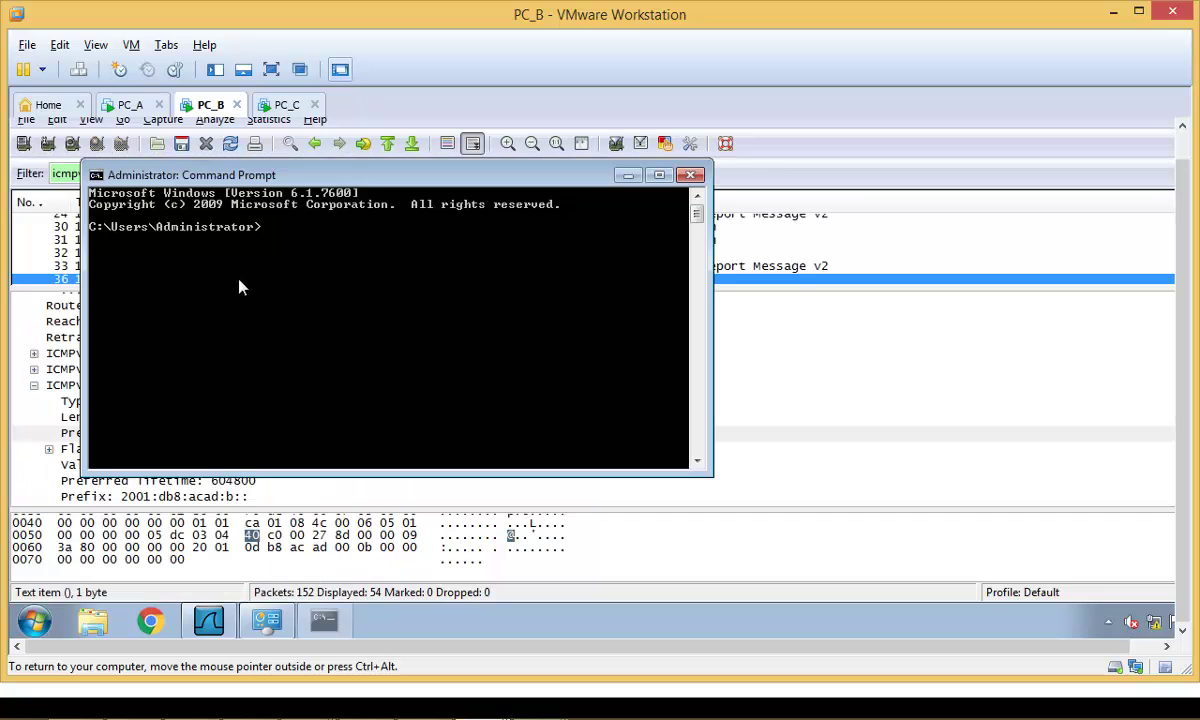
text(ip)
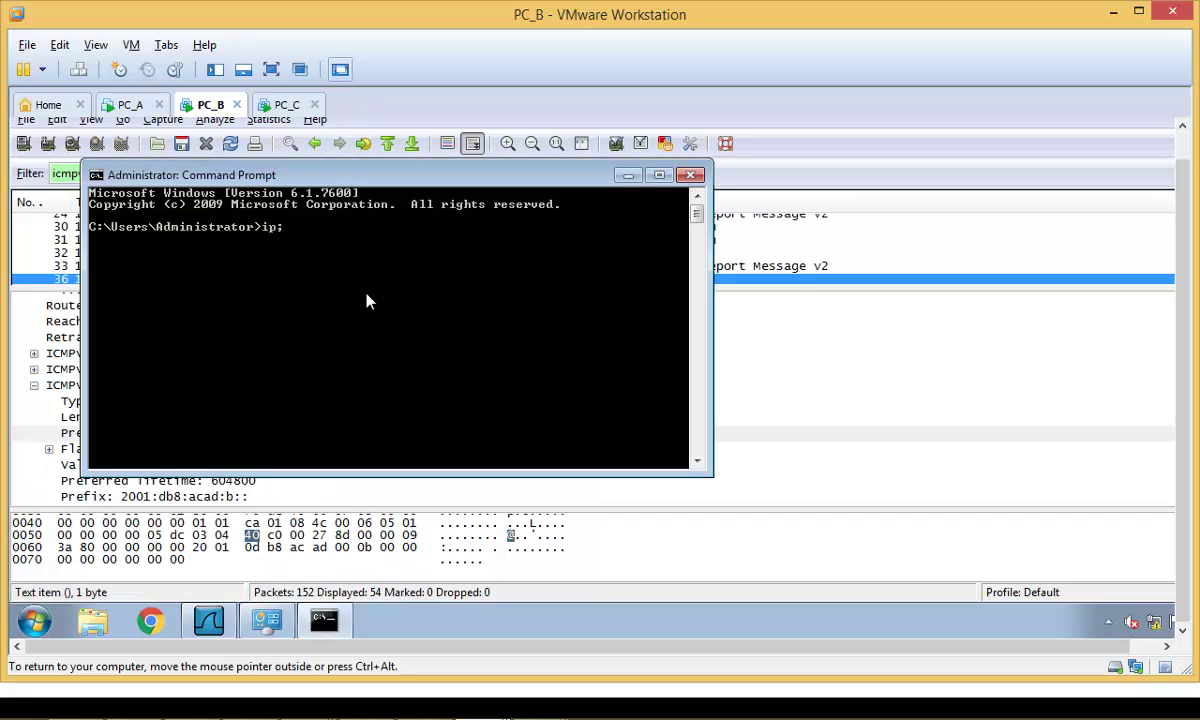
text(config)
key(Return)
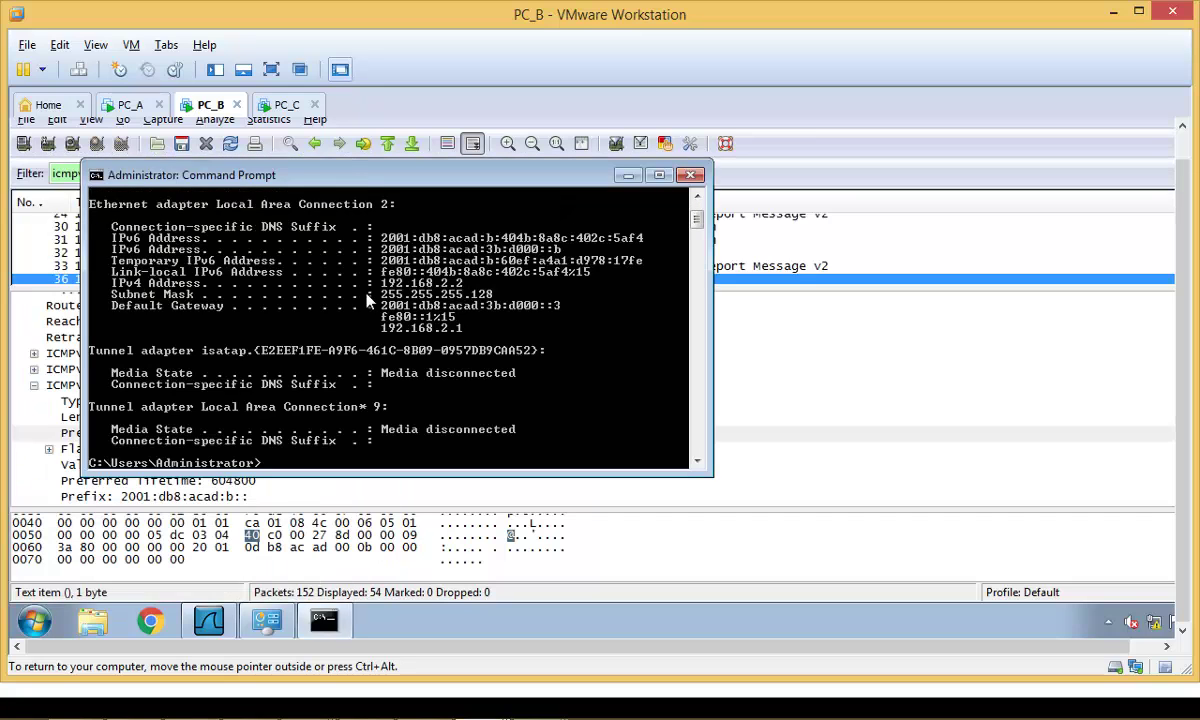
Highlight the prefix and then the interface ID of the first IPv6 address in the ipconfig output.
right_click(375, 287)
click(418, 296)
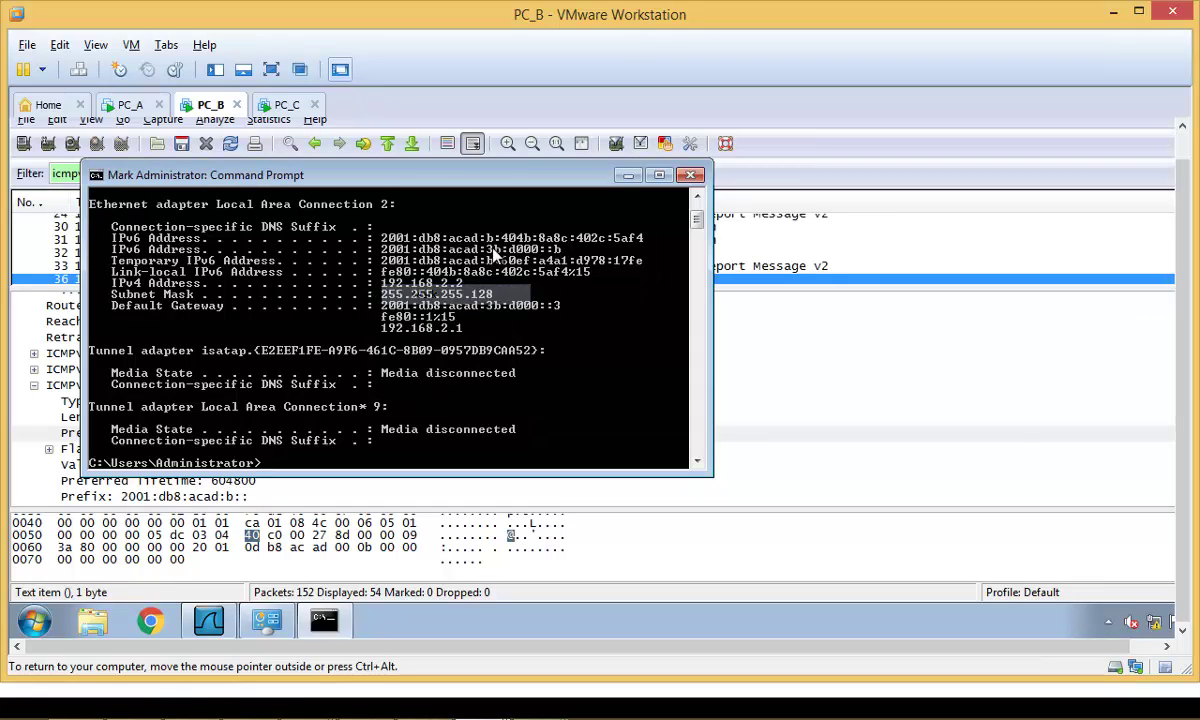
drag(491, 240, 392, 241)
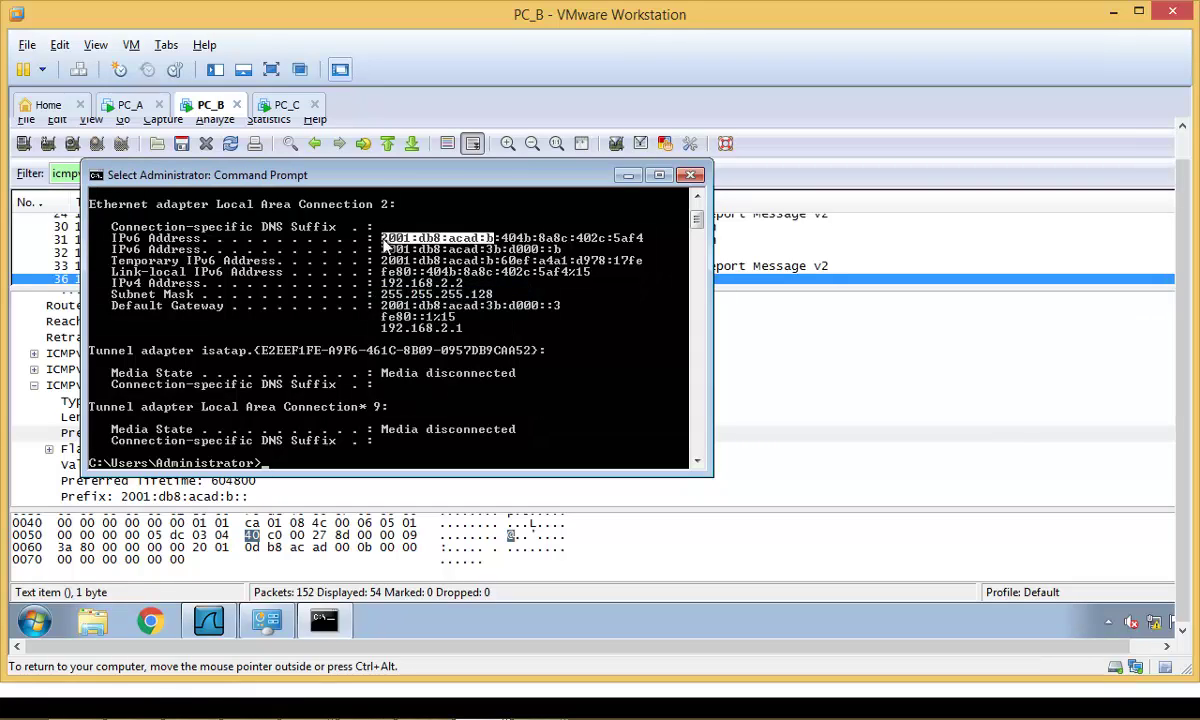
drag(645, 240, 517, 243)
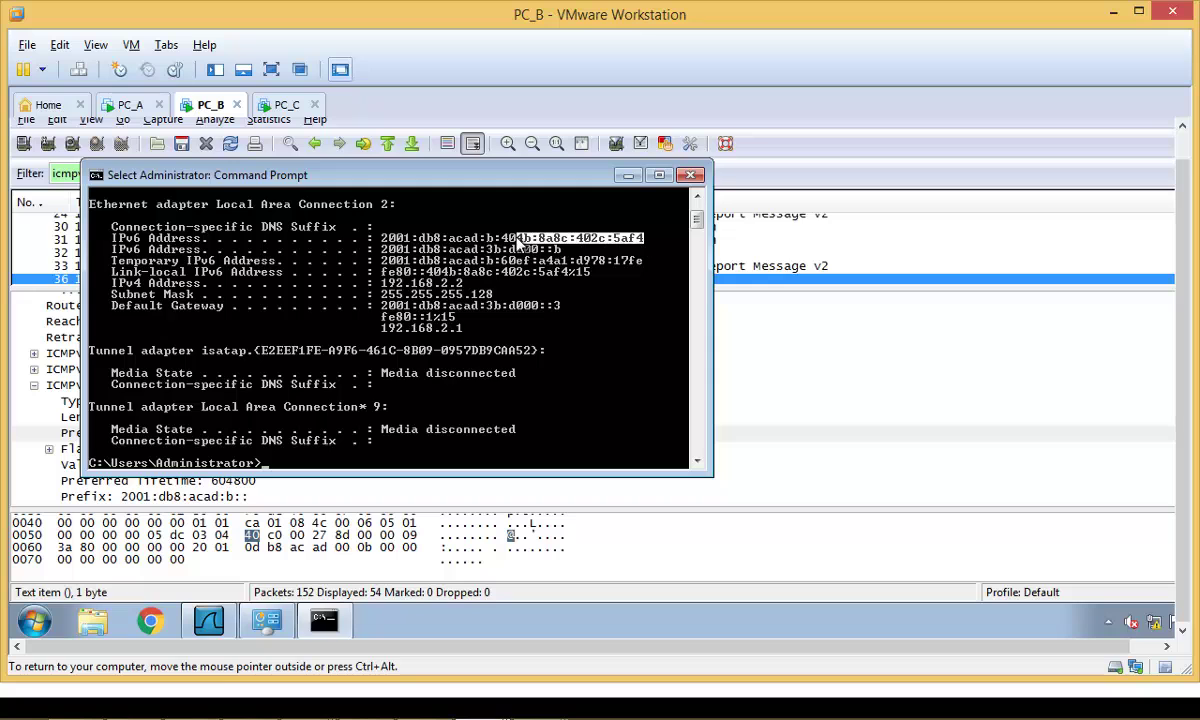
Minimize the Command Prompt and virtual machine windows to check the lab task slide, then return to the ipconfig output on PC_B.
click(628, 175)
click(1113, 15)
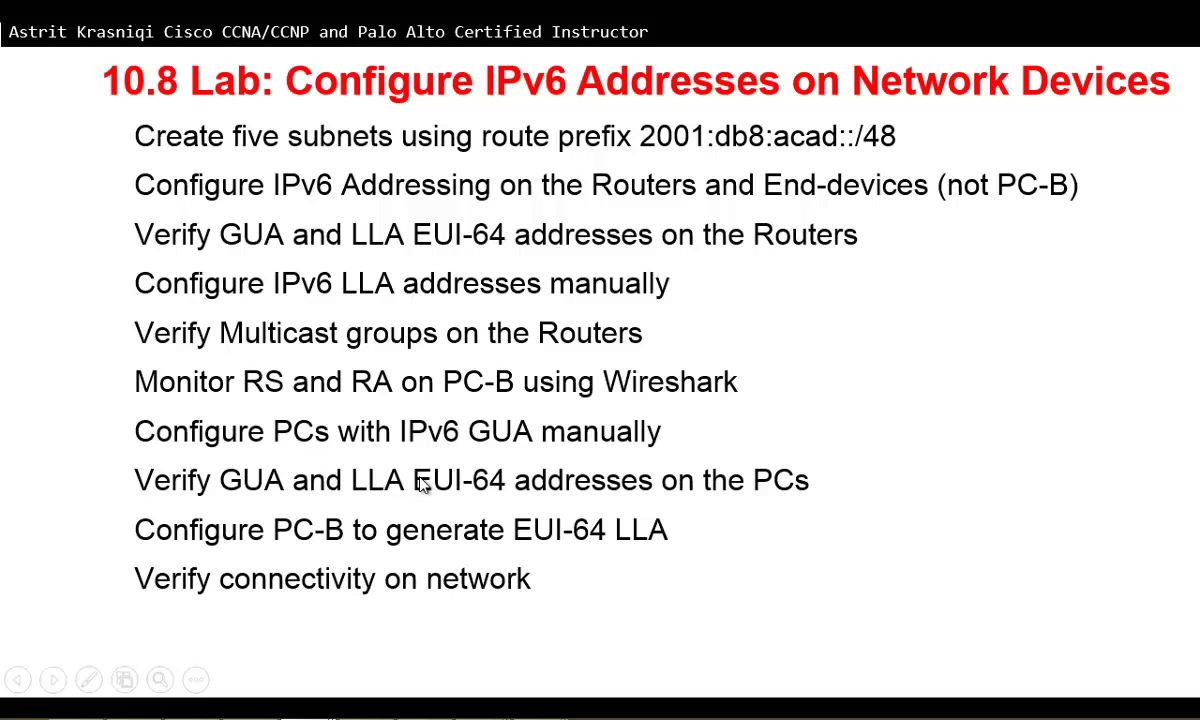
key(alt+Tab)
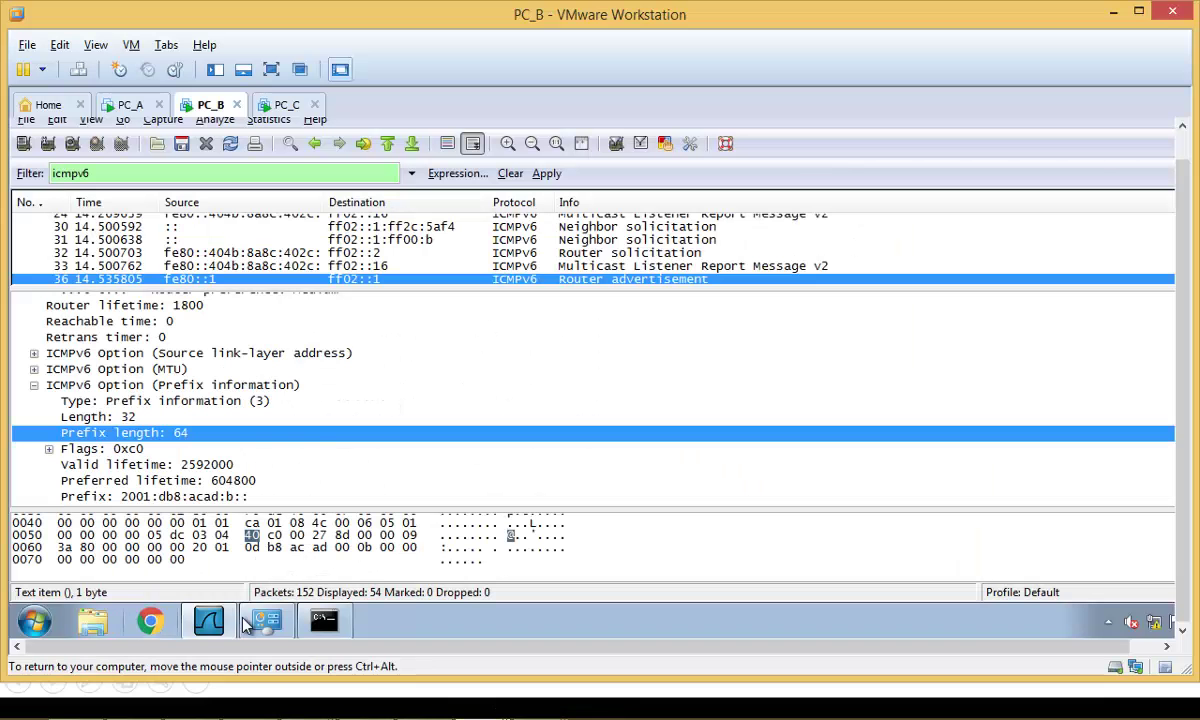
click(326, 621)
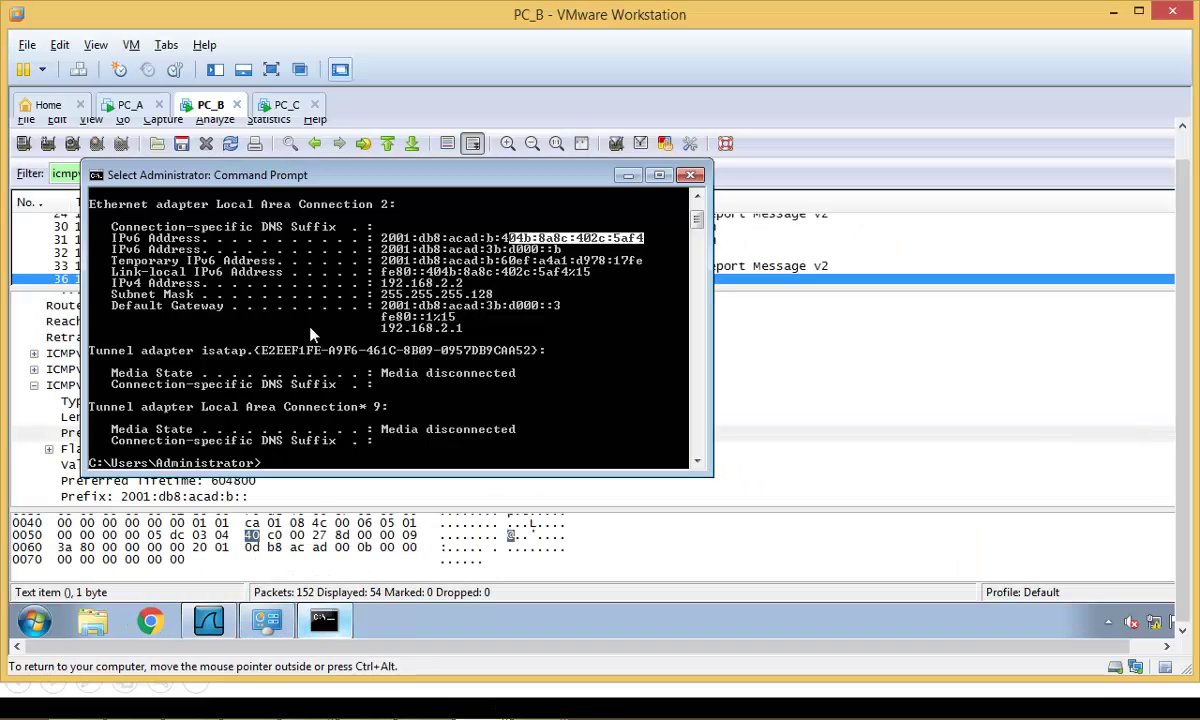
Examine PC_B's IPv6 and temporary IPv6 addresses in the ipconfig output, and highlight the interface ID of its link-local address.
right_click(400, 300)
click(425, 310)
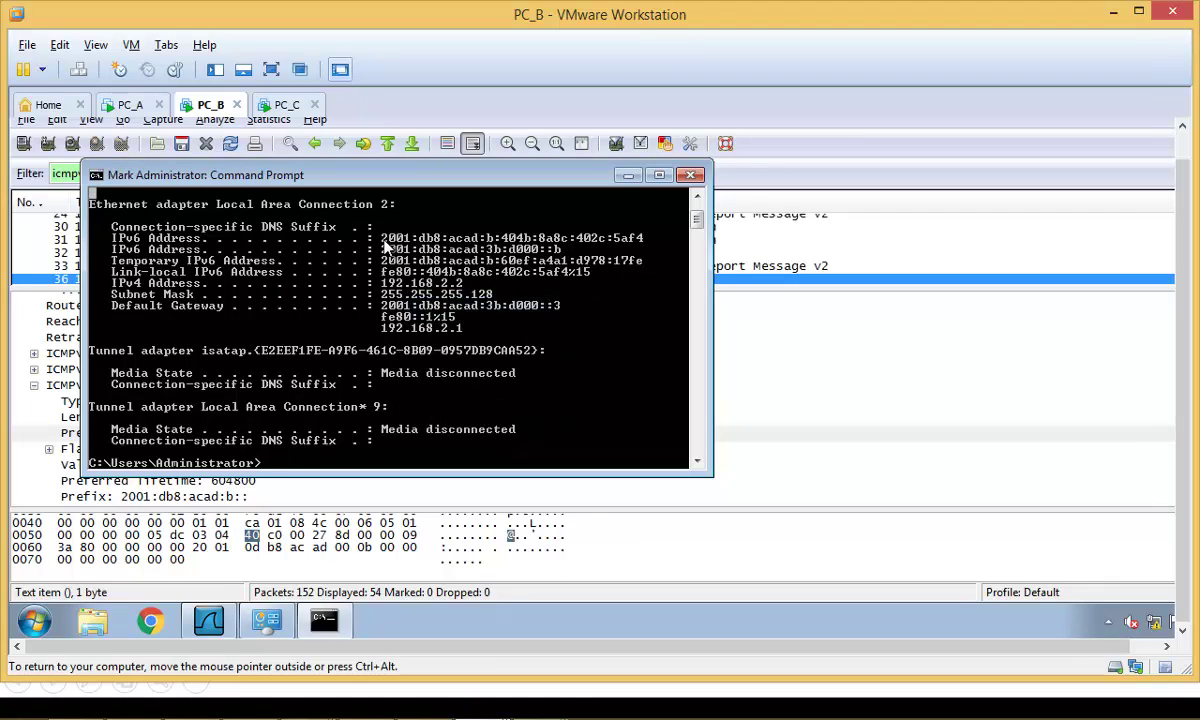
drag(381, 238, 100, 258)
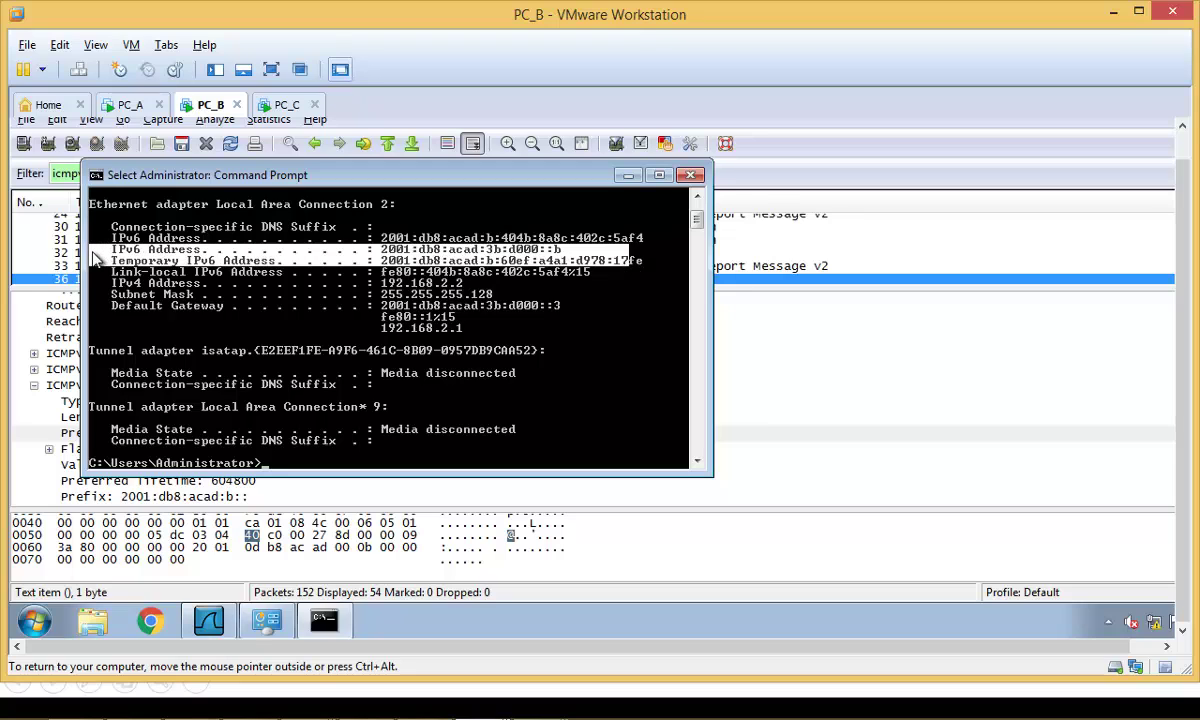
double_click(510, 273)
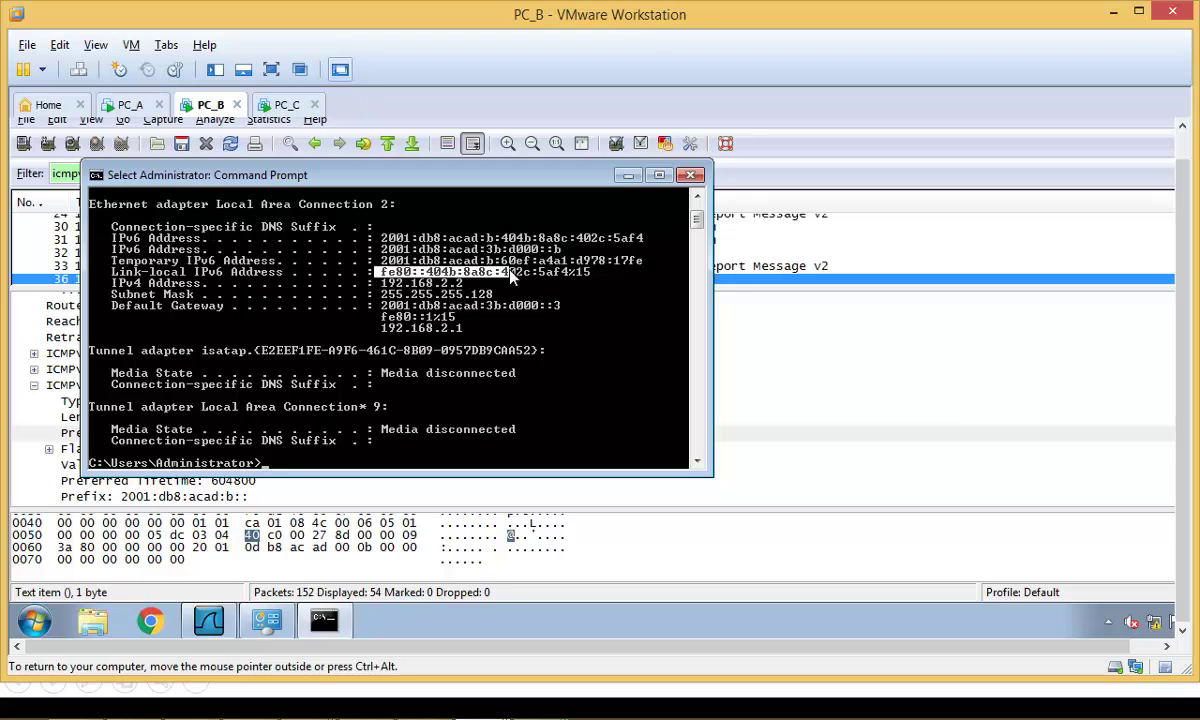
drag(512, 276, 556, 276)
click(551, 285)
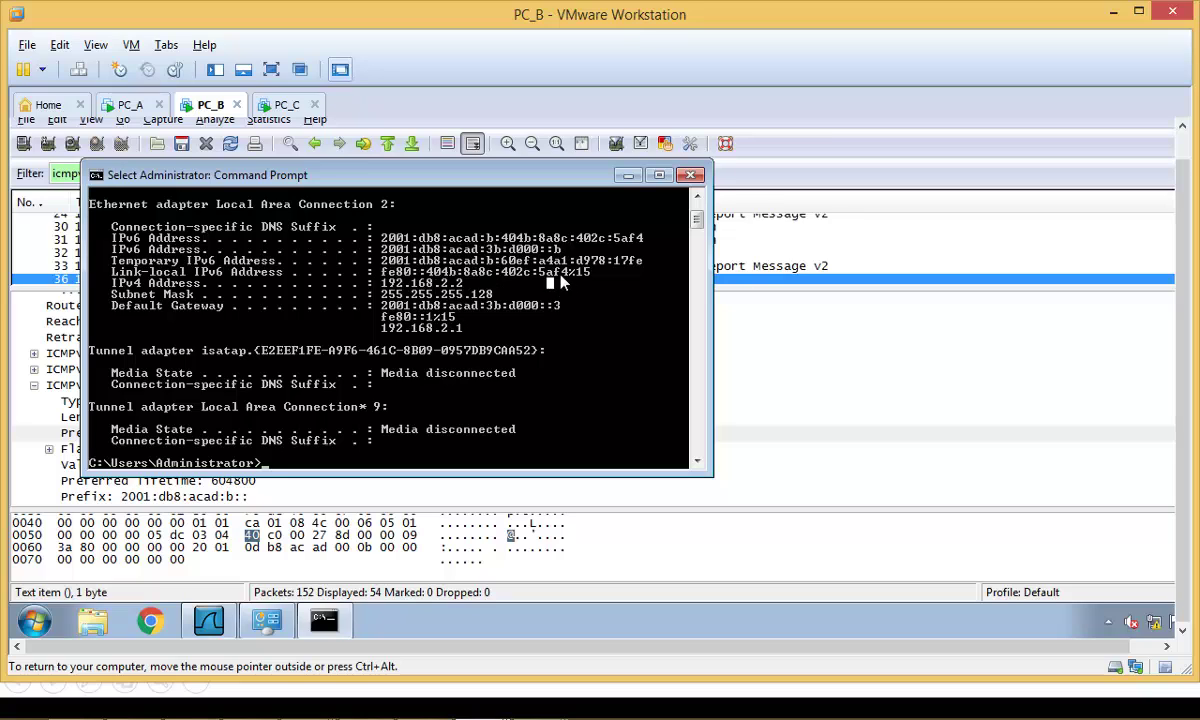
drag(568, 276, 435, 283)
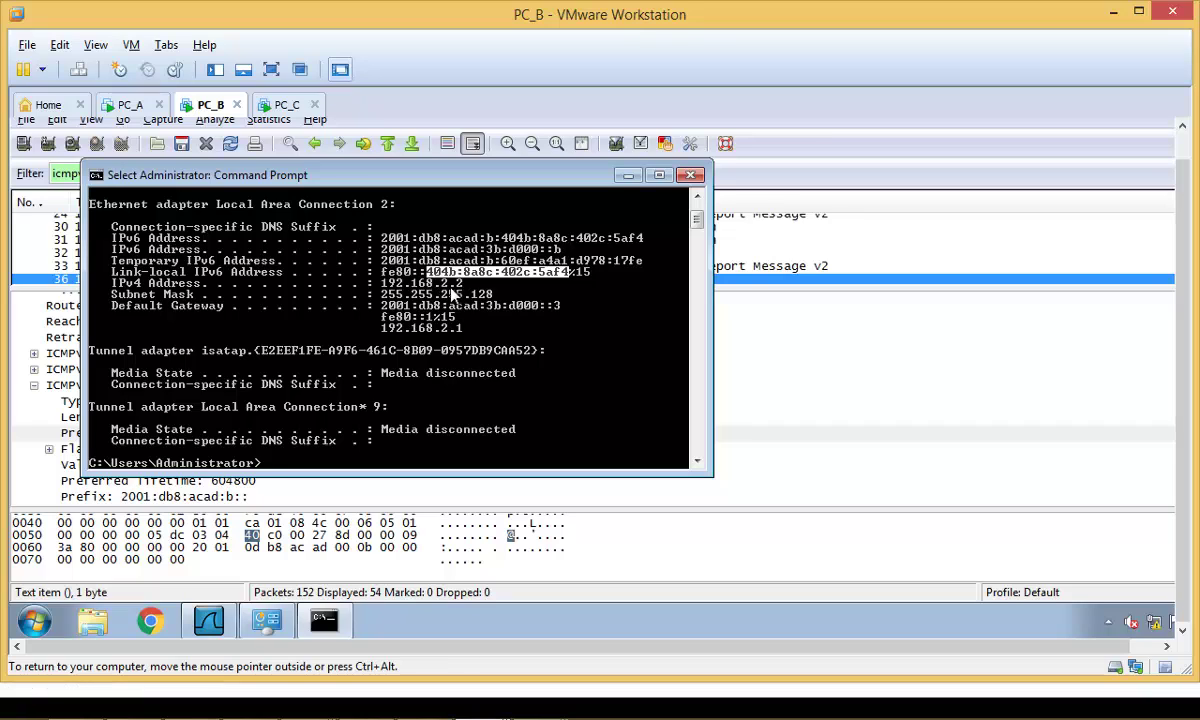
drag(420, 272, 558, 284)
click(542, 305)
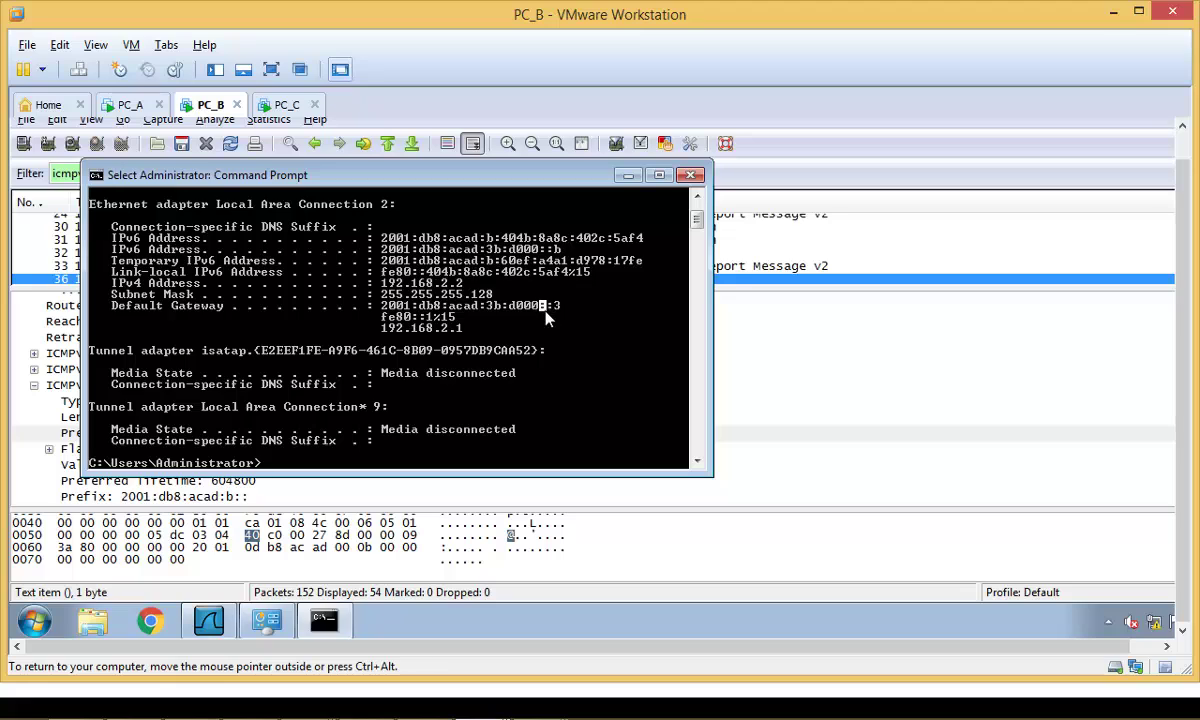
click(452, 441)
Open a second Command Prompt on PC_B, running it as administrator.
click(45, 626)
right_click(140, 254)
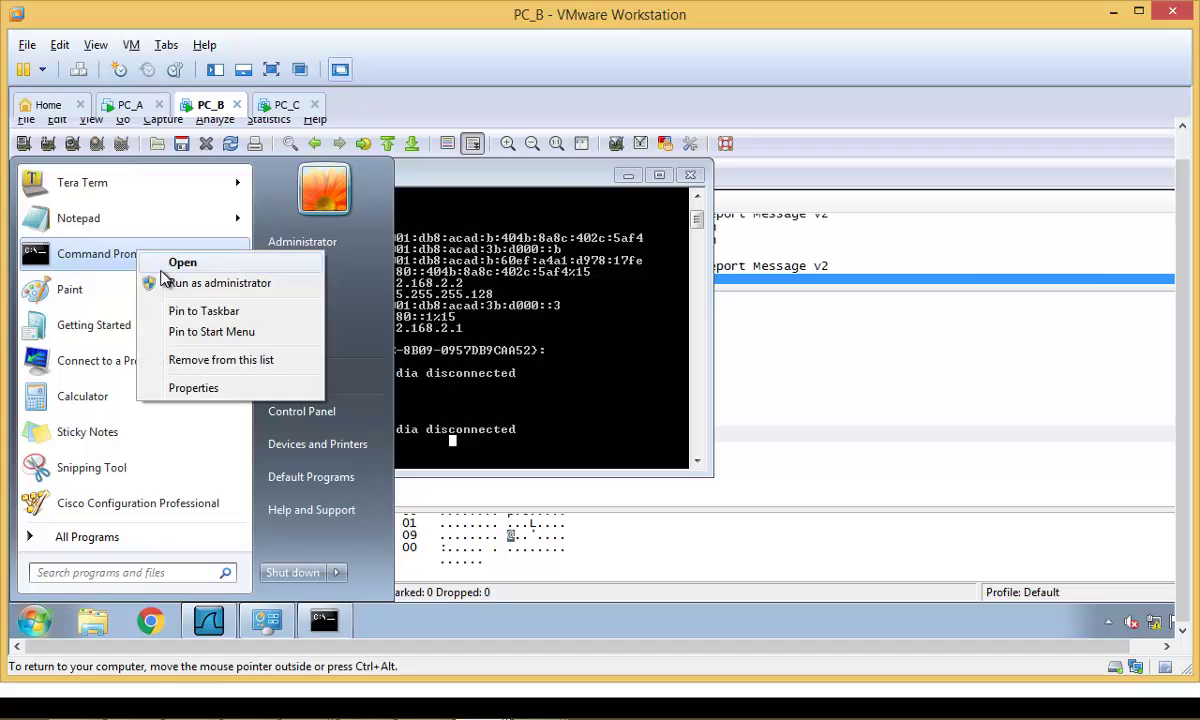
click(172, 289)
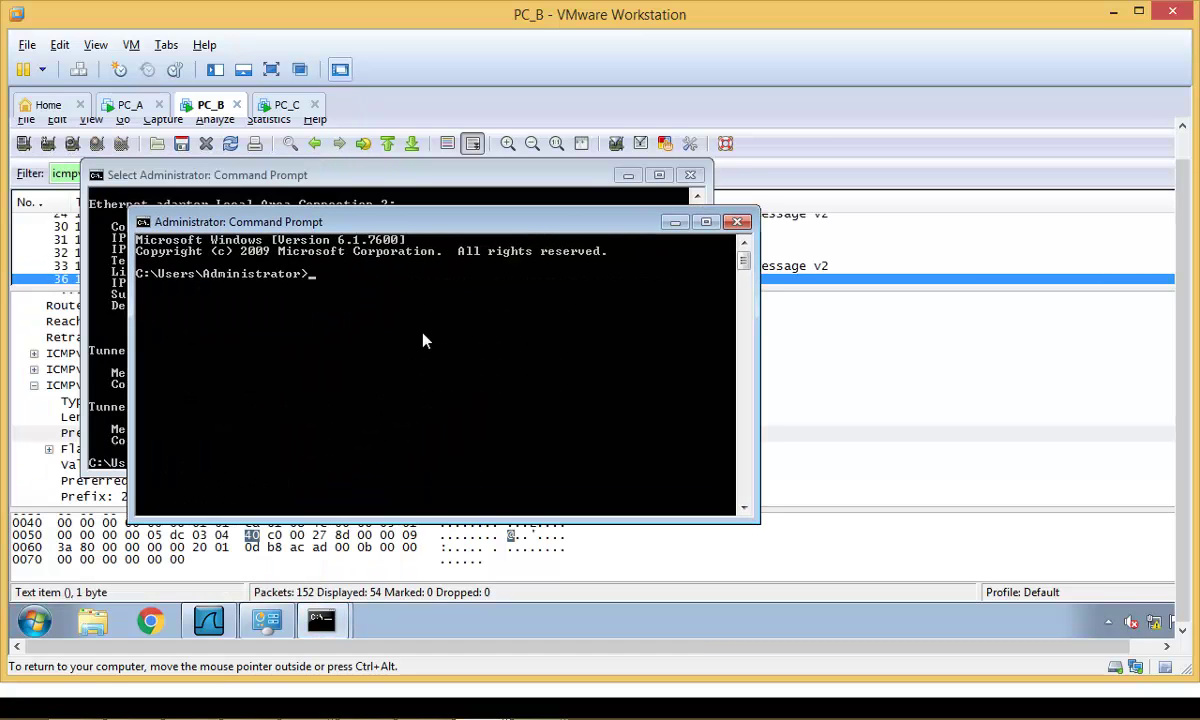
Run "netsh interface ipv6 set global randomizeidentifiers=disabled", and move the new Command Prompt window away from the ipconfig output.
text(netsh interface ipv6 s)
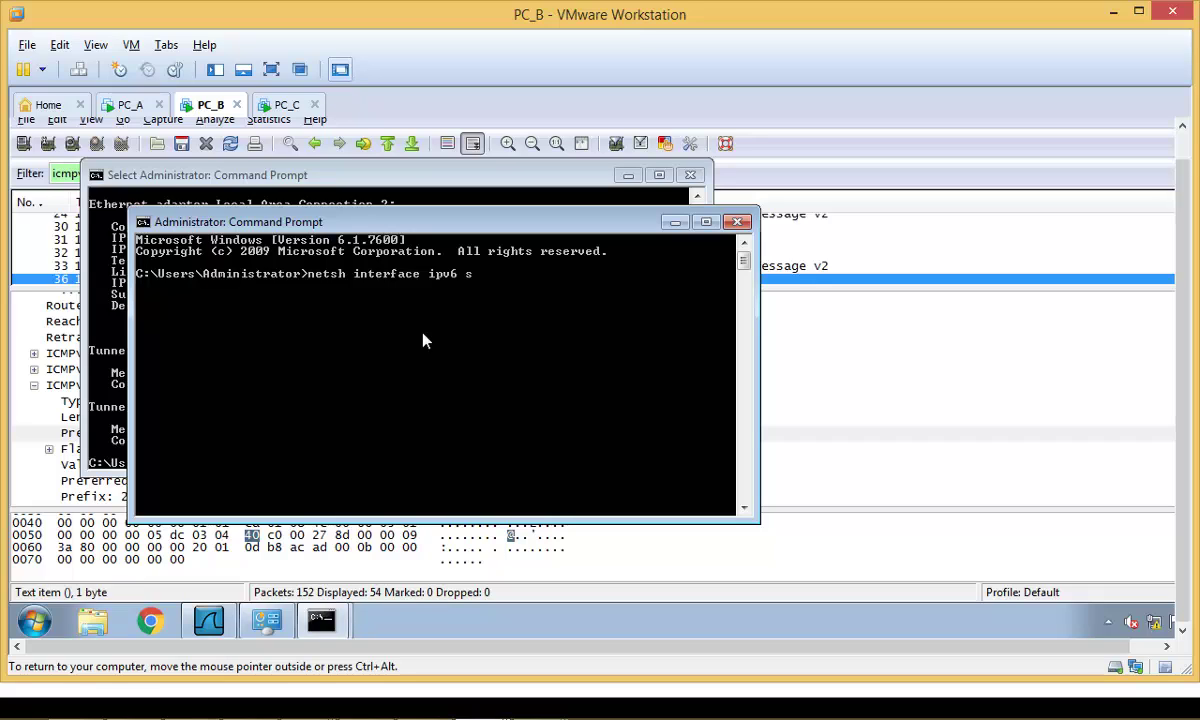
text(et gloab)
text(l)
key(BackSpace)
key(BackSpace)
key(BackSpace)
key(BackSpace)
text(bal randomize)
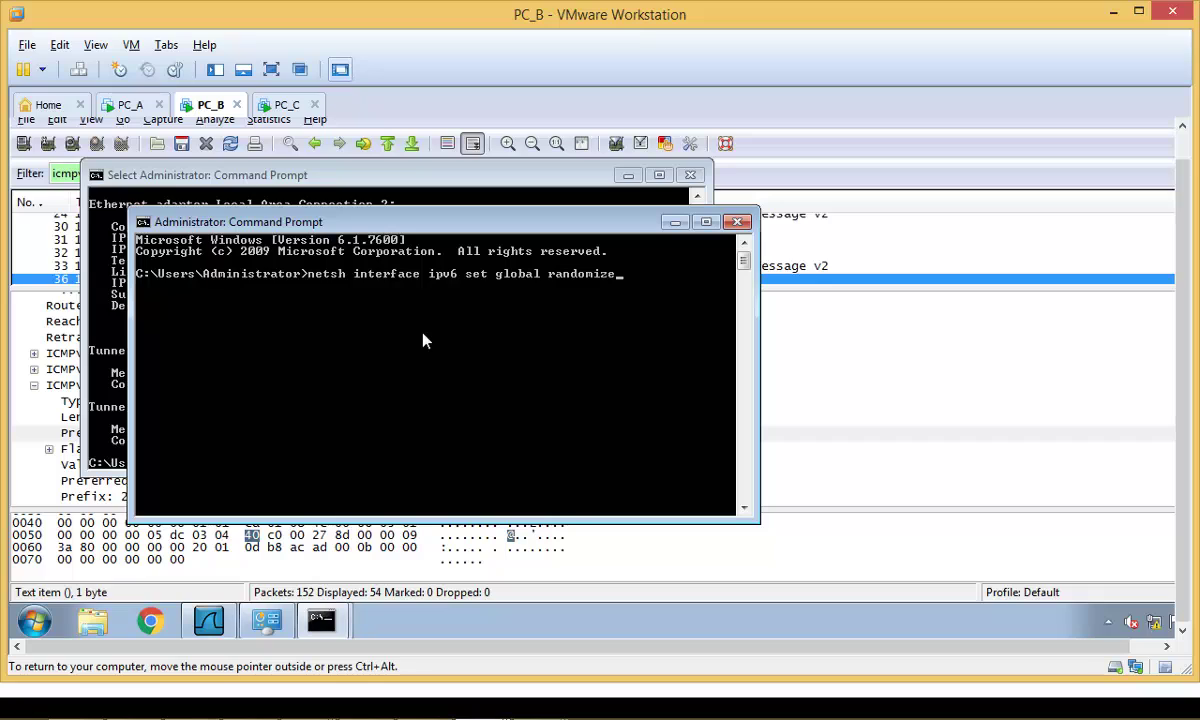
key(BackSpace)
text(identifiers=disabled)
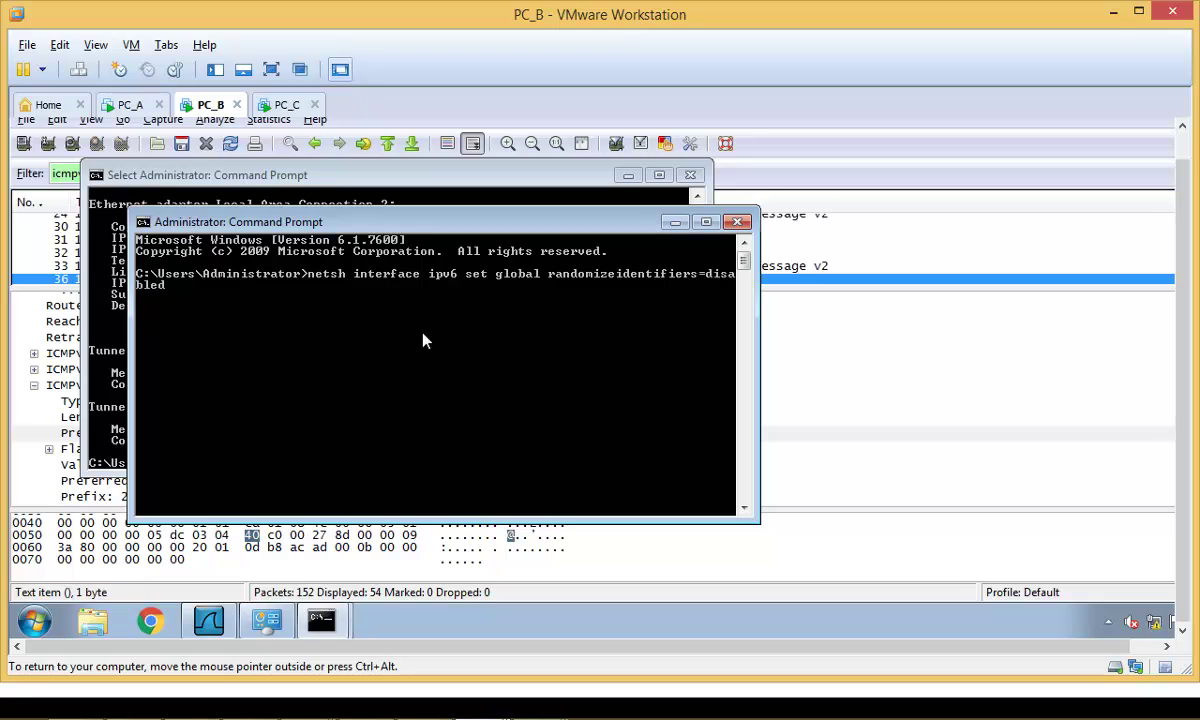
key(Return)
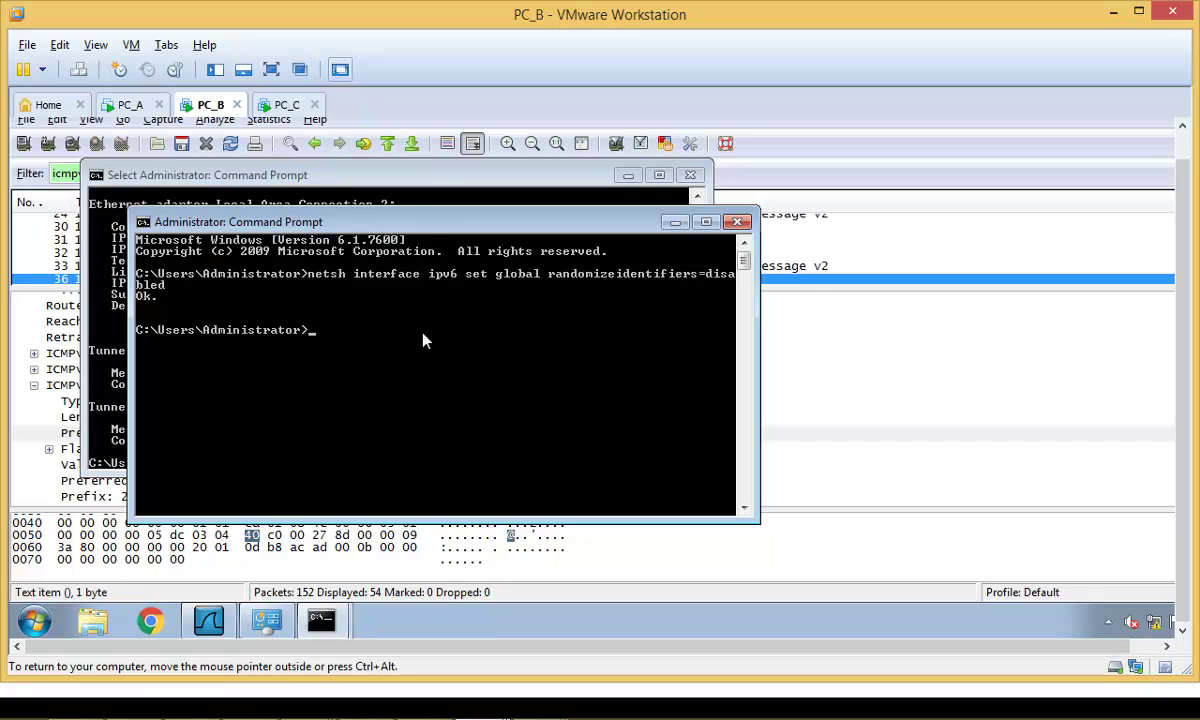
drag(390, 222, 575, 382)
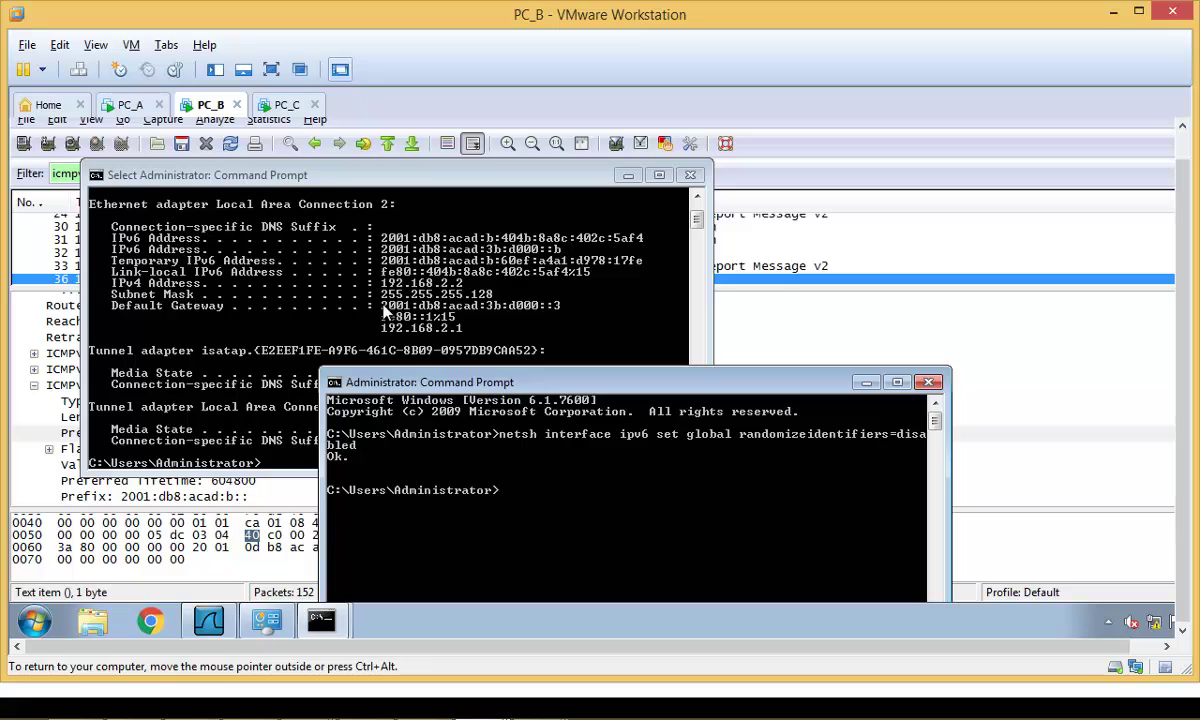
Highlight the start of the interface ID in PC_B's temporary IPv6 address in the earlier ipconfig output.
click(490, 282)
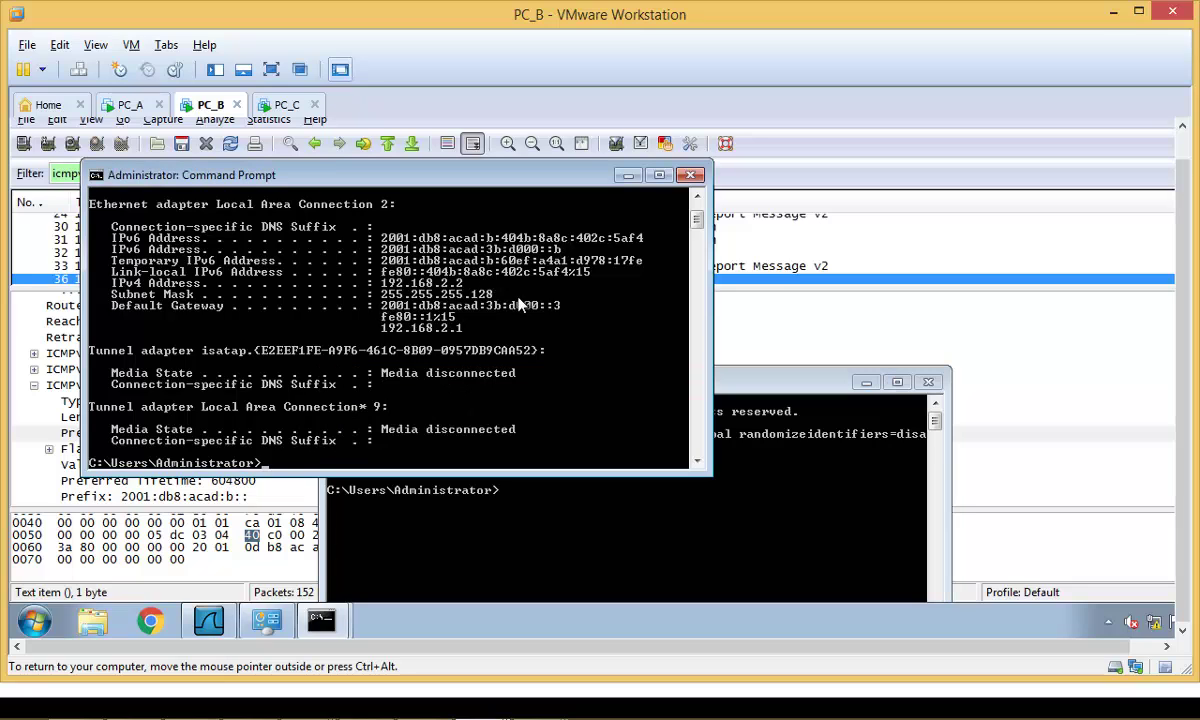
right_click(527, 283)
click(545, 292)
drag(502, 260, 550, 262)
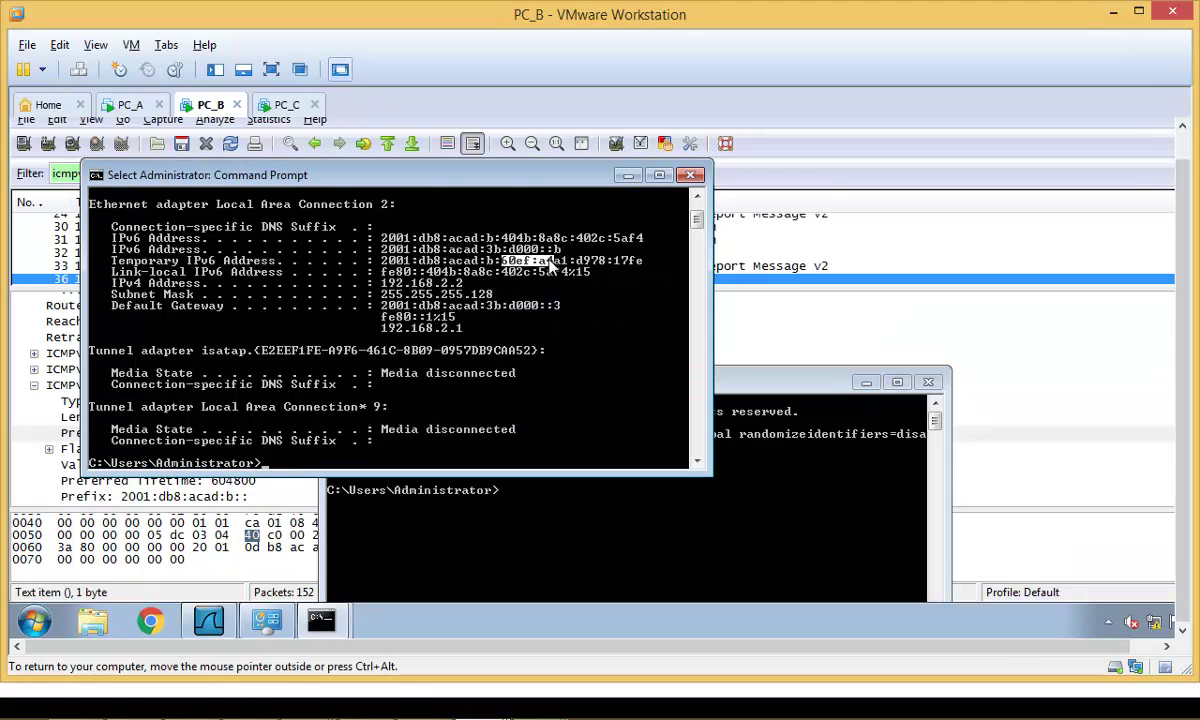
click(510, 295)
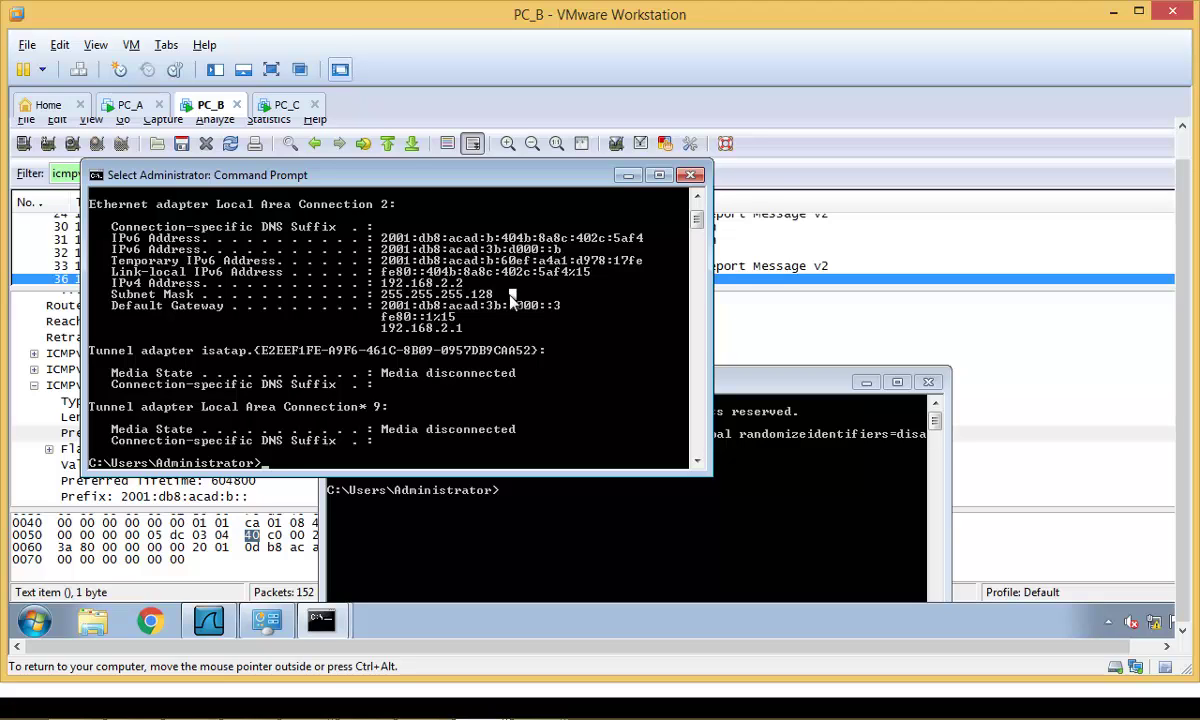
Run "ipconfig" again in the first Command Prompt, leaving a few empty prompt lines after the earlier output.
key(Return)
key(Return)
key(Return)
key(Return)
text(ipconfig)
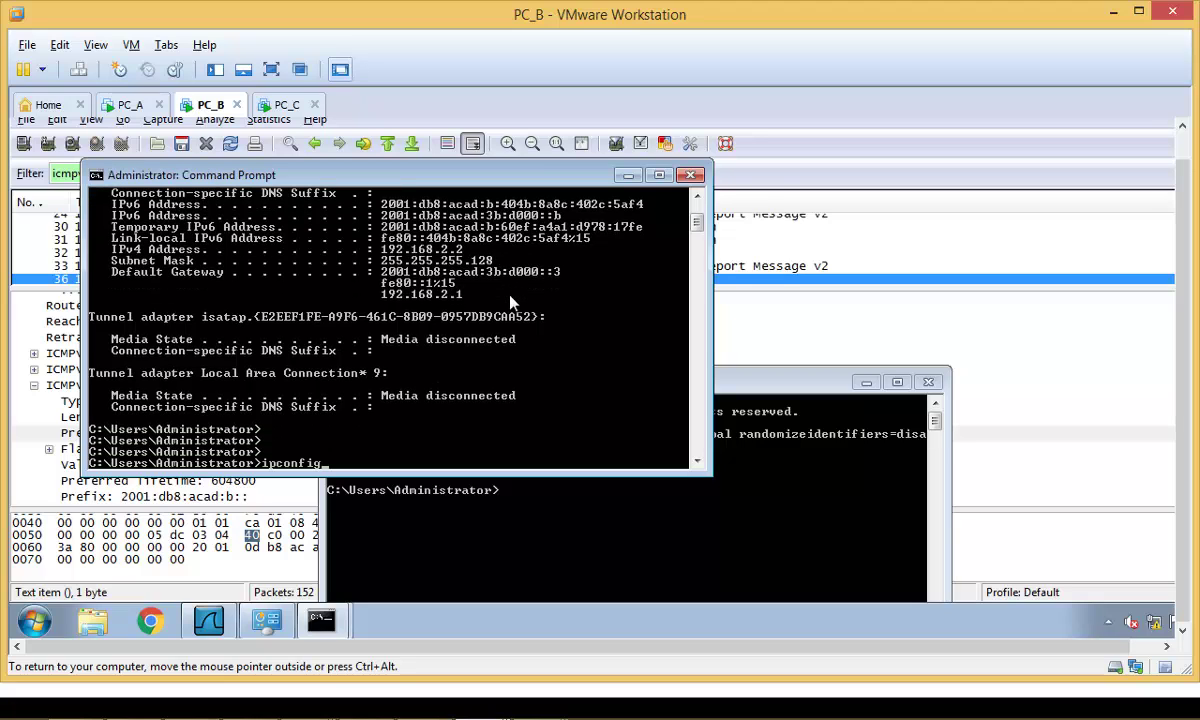
key(Return)
Highlight the ff:fe portion and the whole interface ID of the first IPv6 address in the new ipconfig output.
right_click(494, 259)
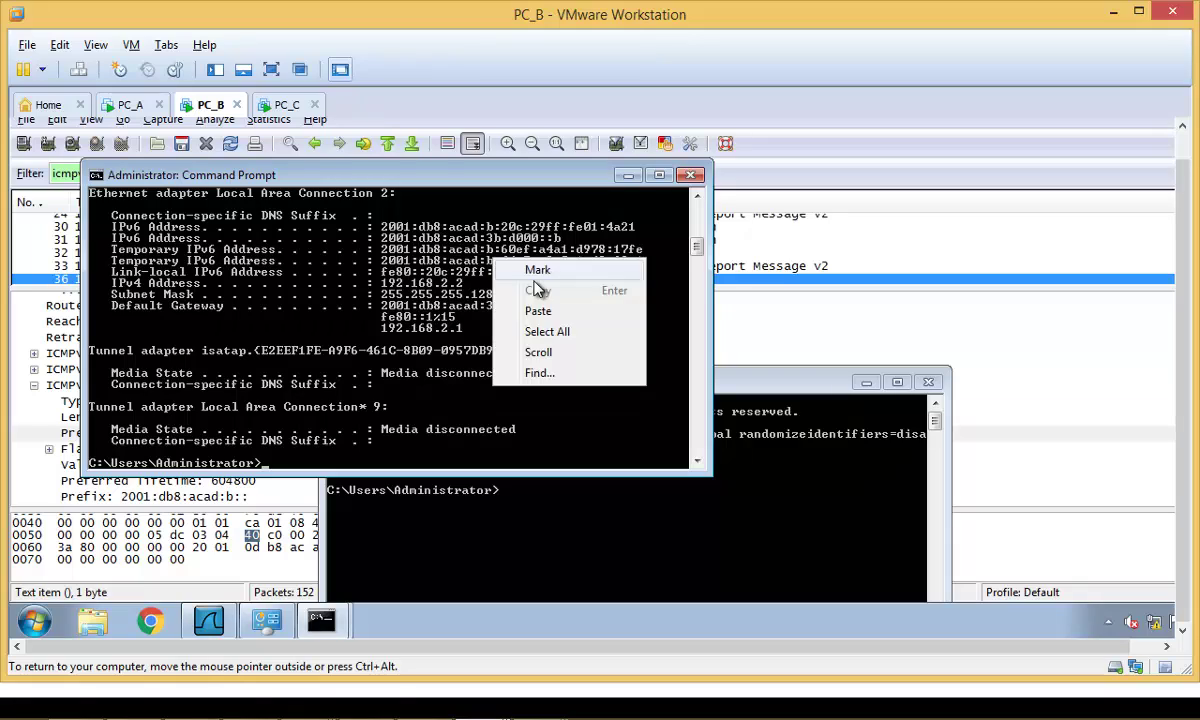
click(537, 270)
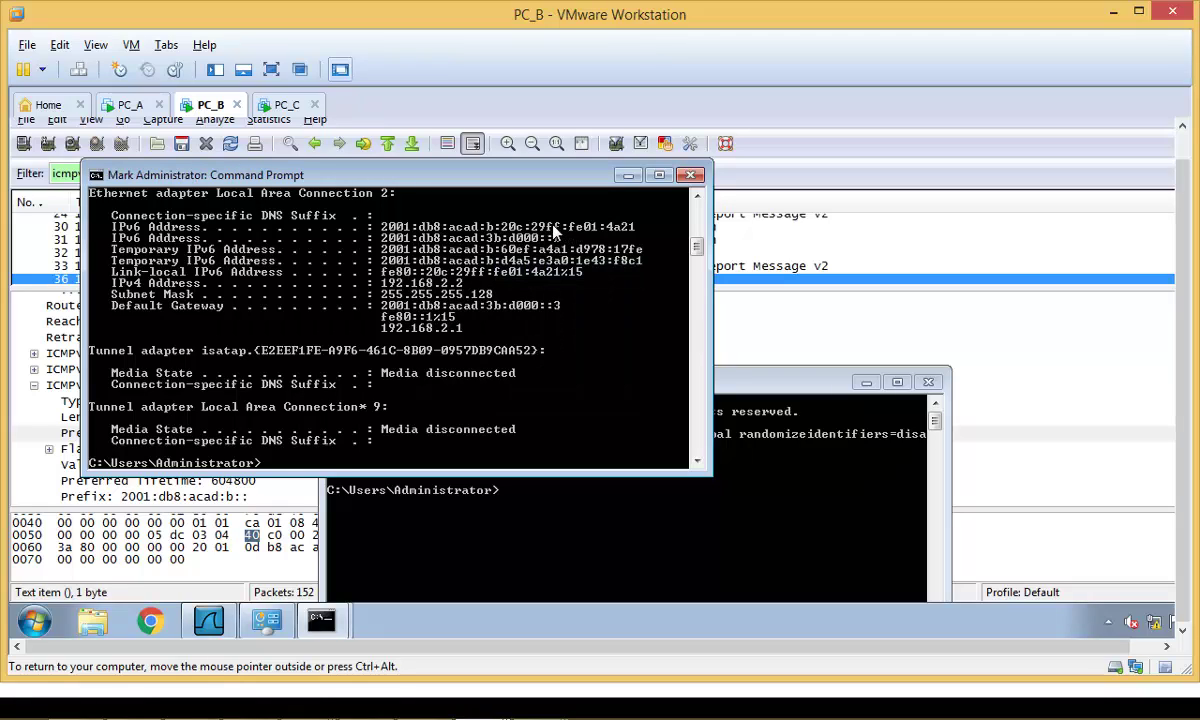
click(553, 228)
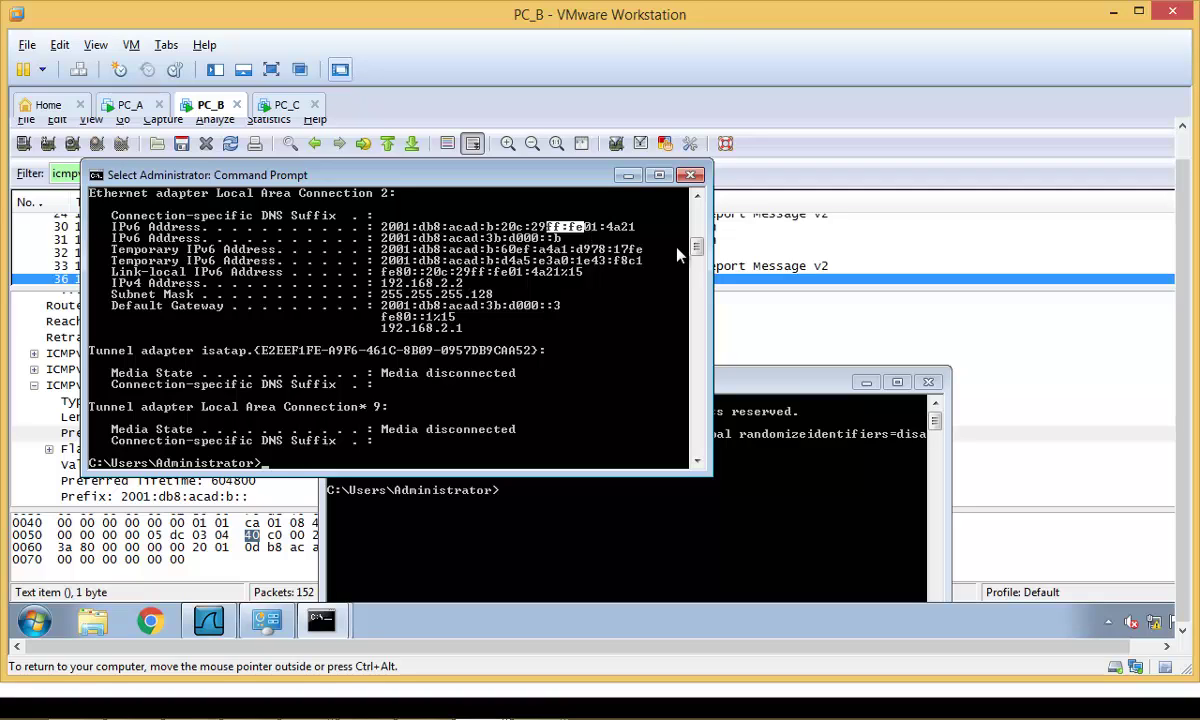
drag(650, 229, 505, 229)
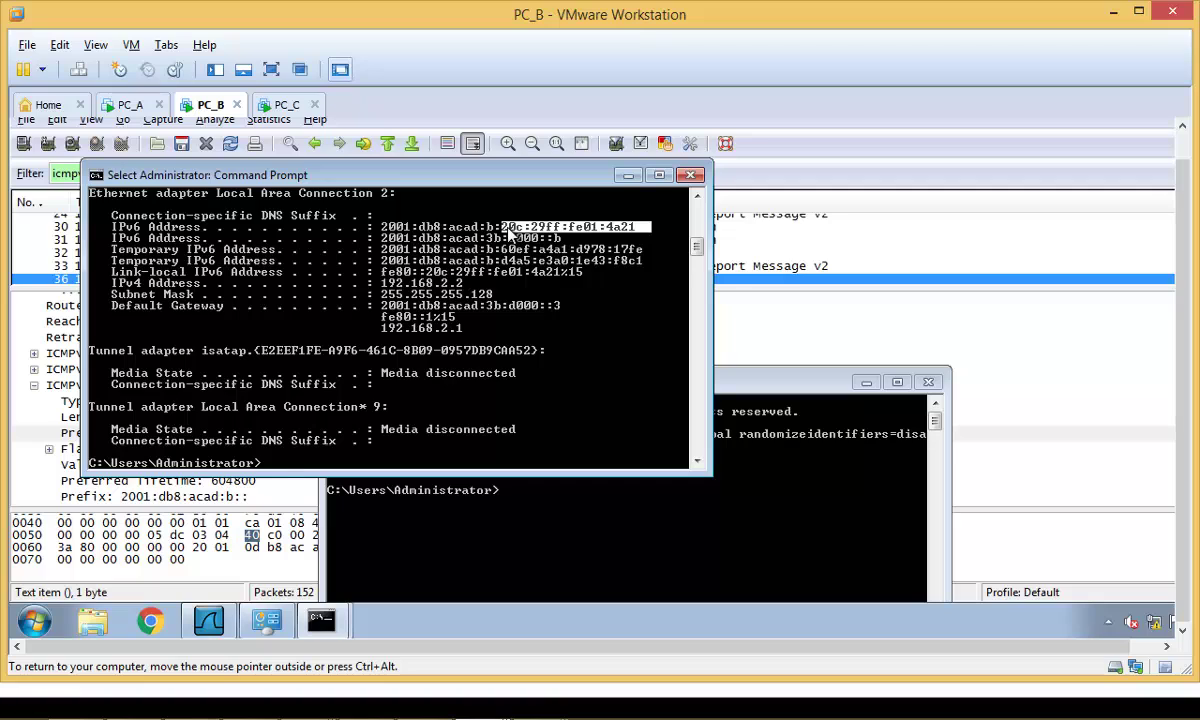
click(510, 283)
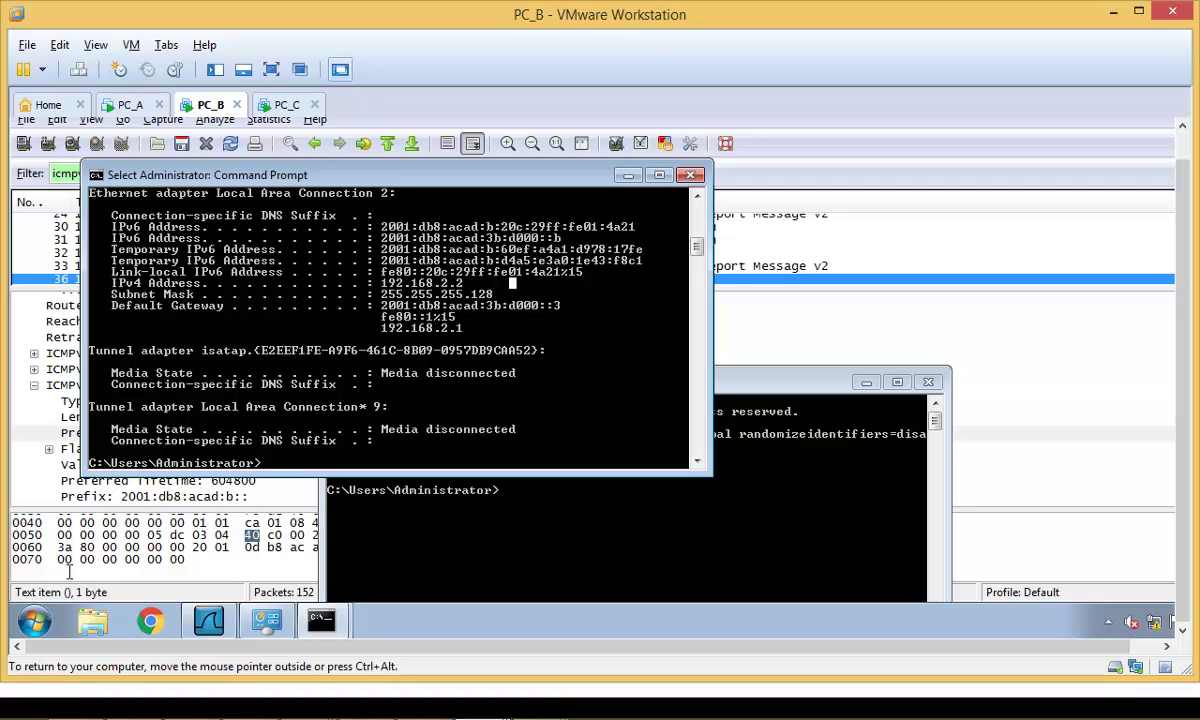
Open Notepad on PC_B and copy the interface ID 20c:29ff:fe01:4a21 from the ipconfig output into the blank document.
click(34, 622)
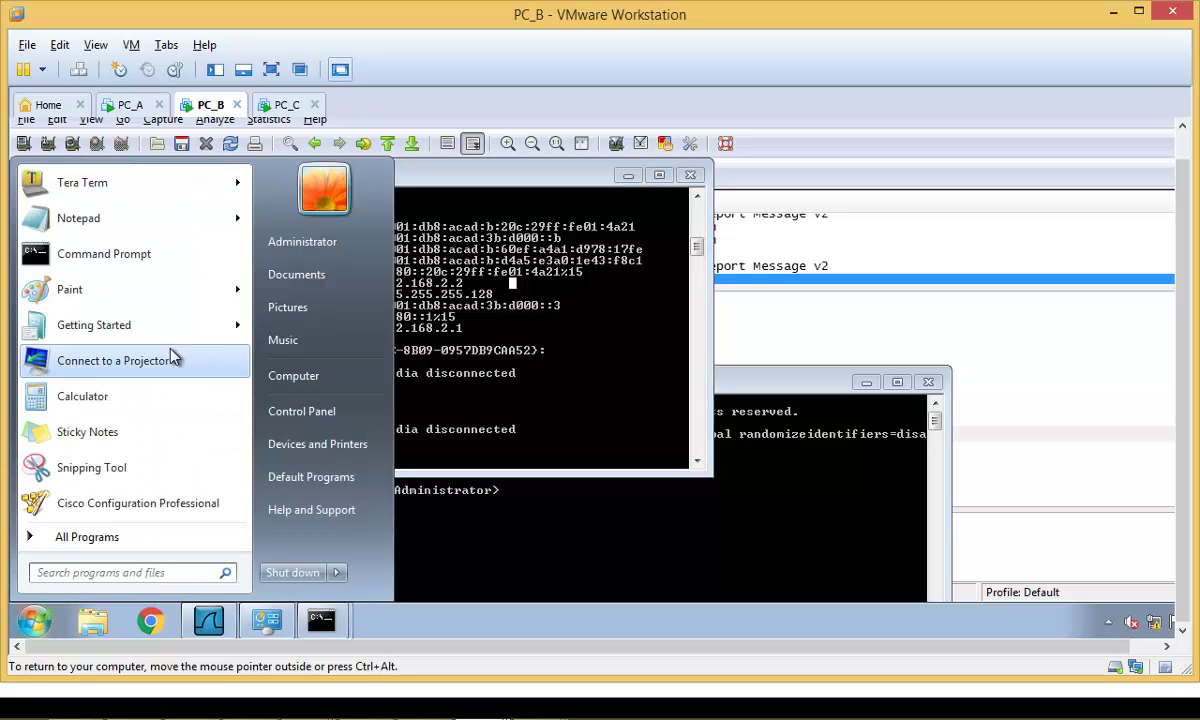
click(119, 217)
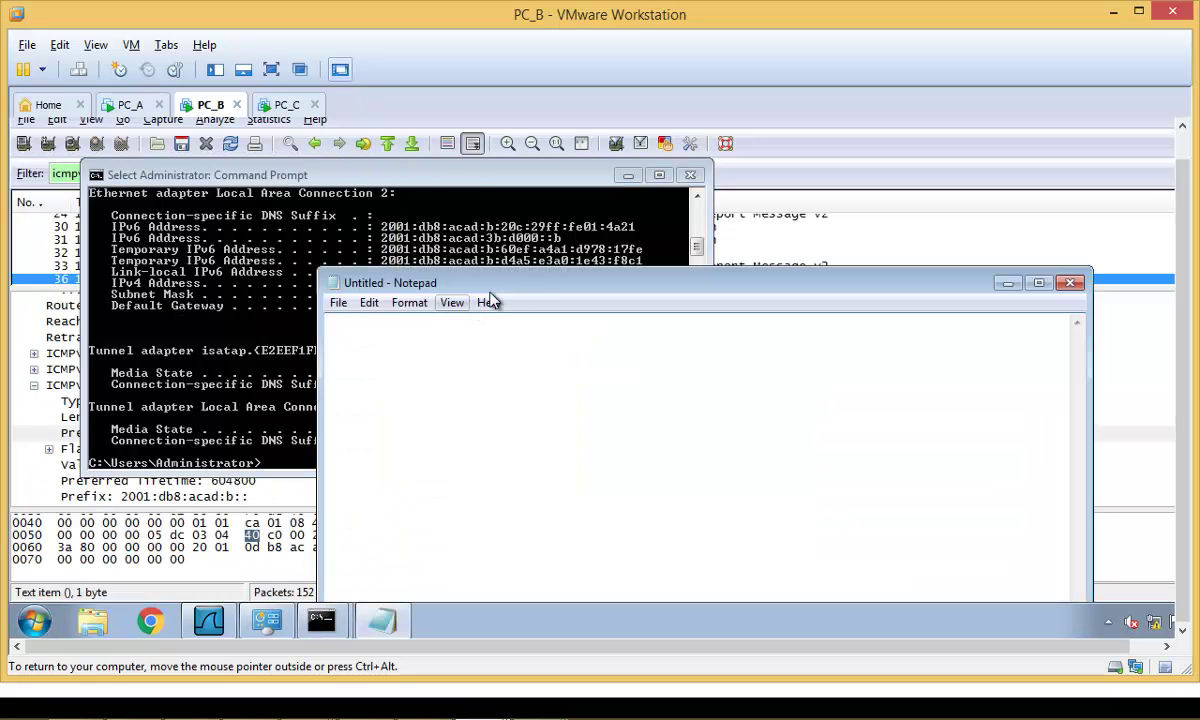
click(560, 216)
right_click(636, 245)
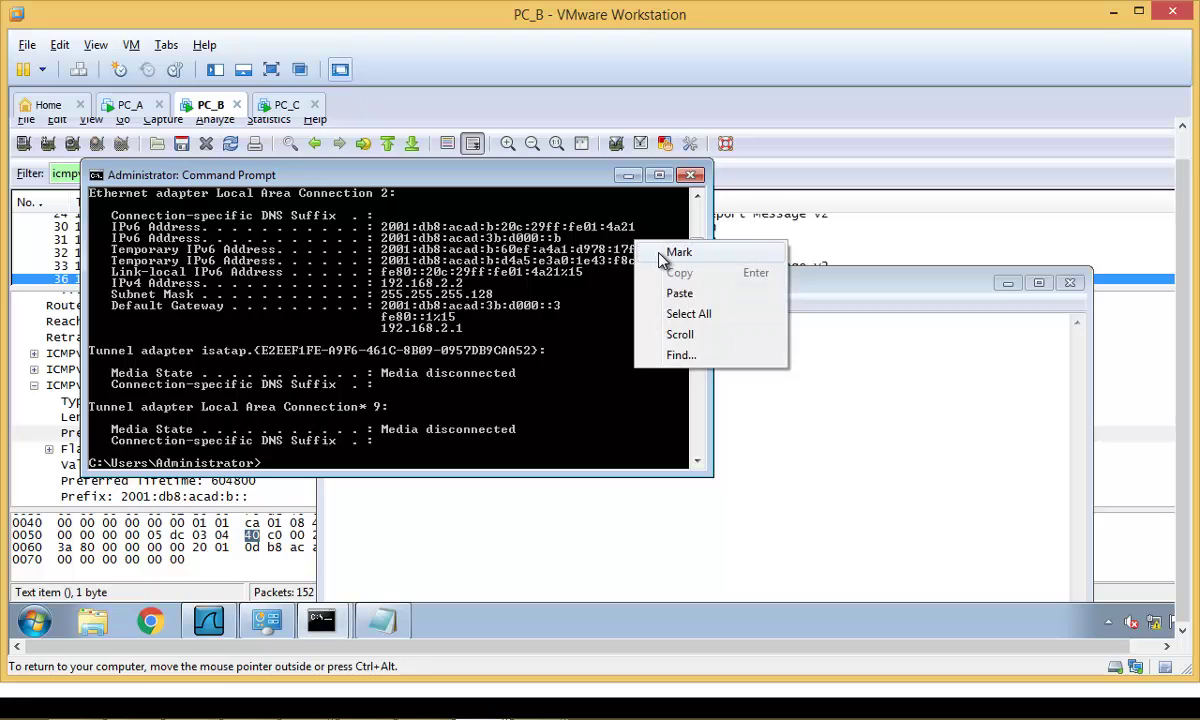
click(679, 252)
drag(636, 227, 500, 230)
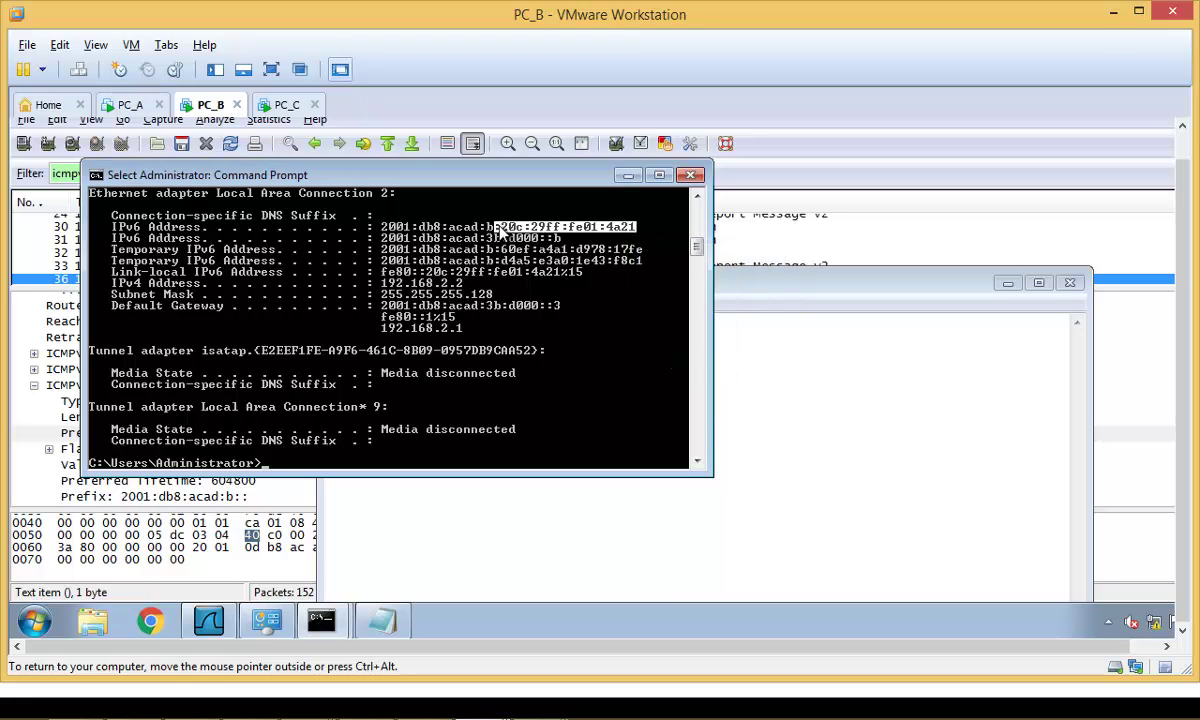
key(Return)
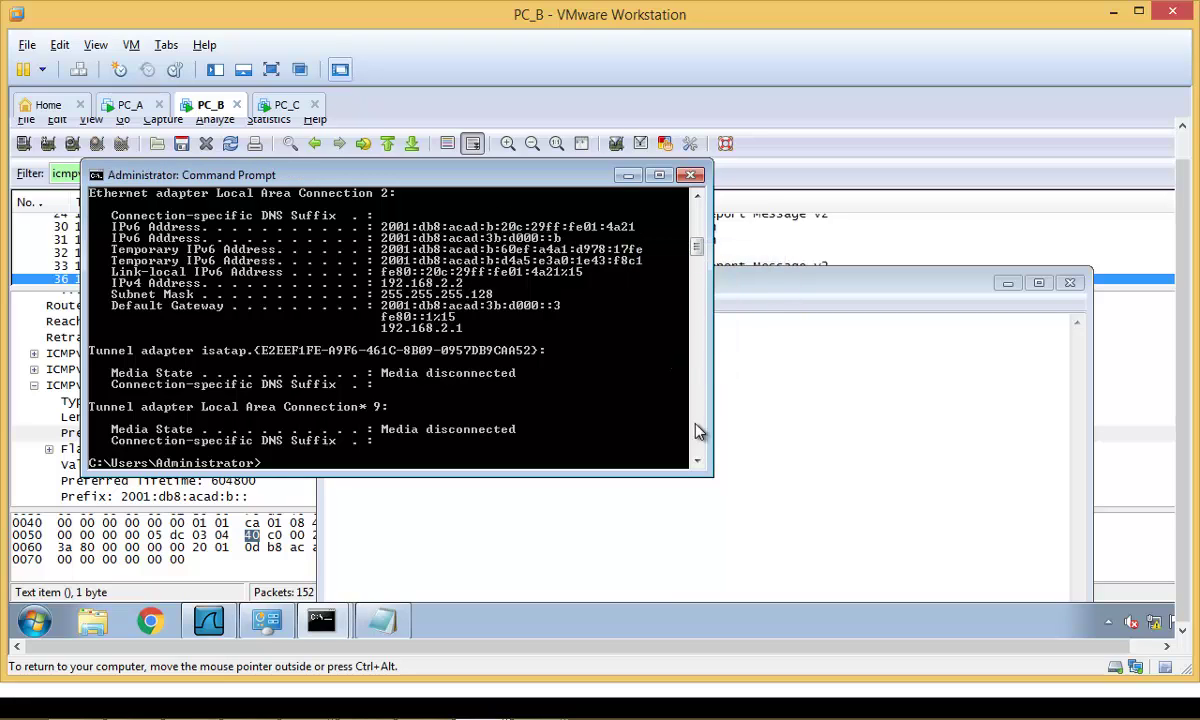
click(788, 437)
right_click(704, 414)
click(793, 254)
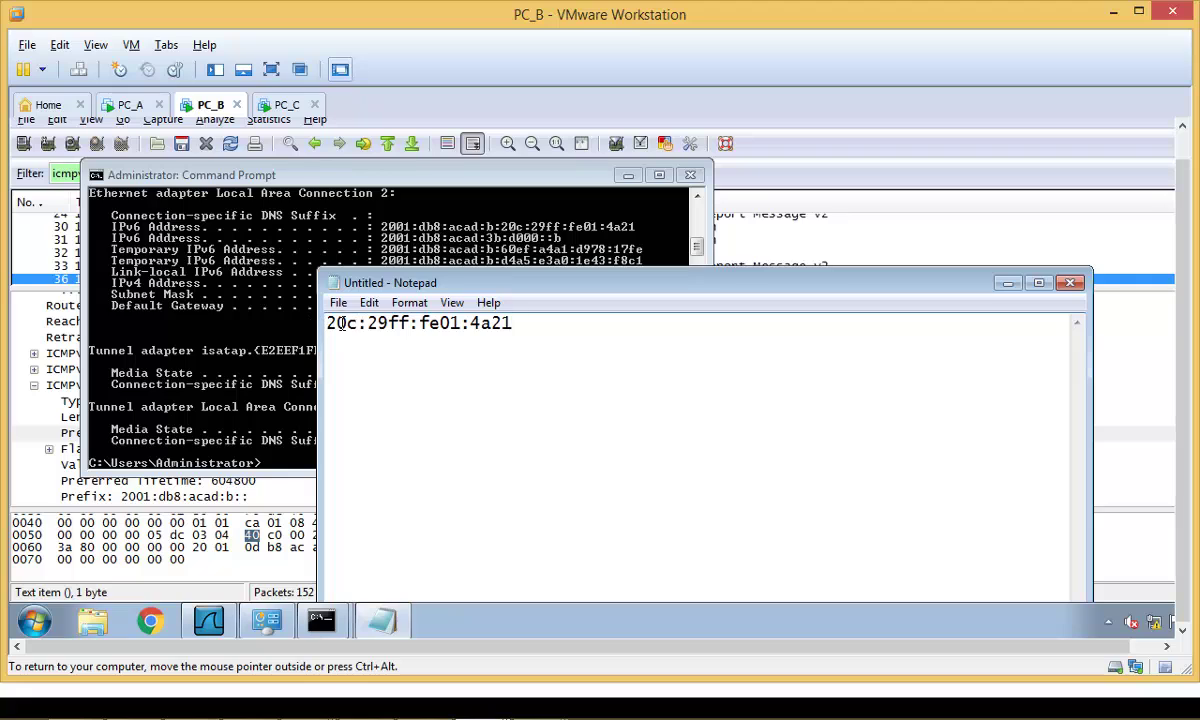
Return to the first Command Prompt and run "ipconfig /all" after a few empty prompt lines.
click(452, 265)
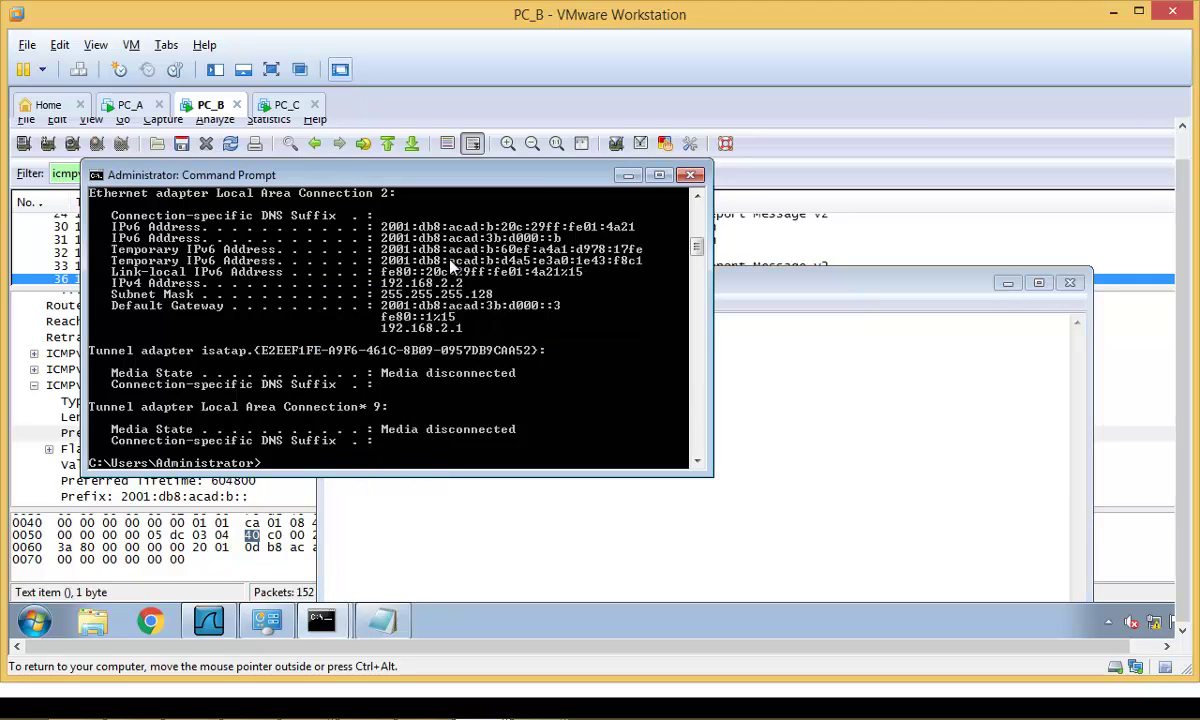
key(Return)
key(Return)
key(Return)
text(i)
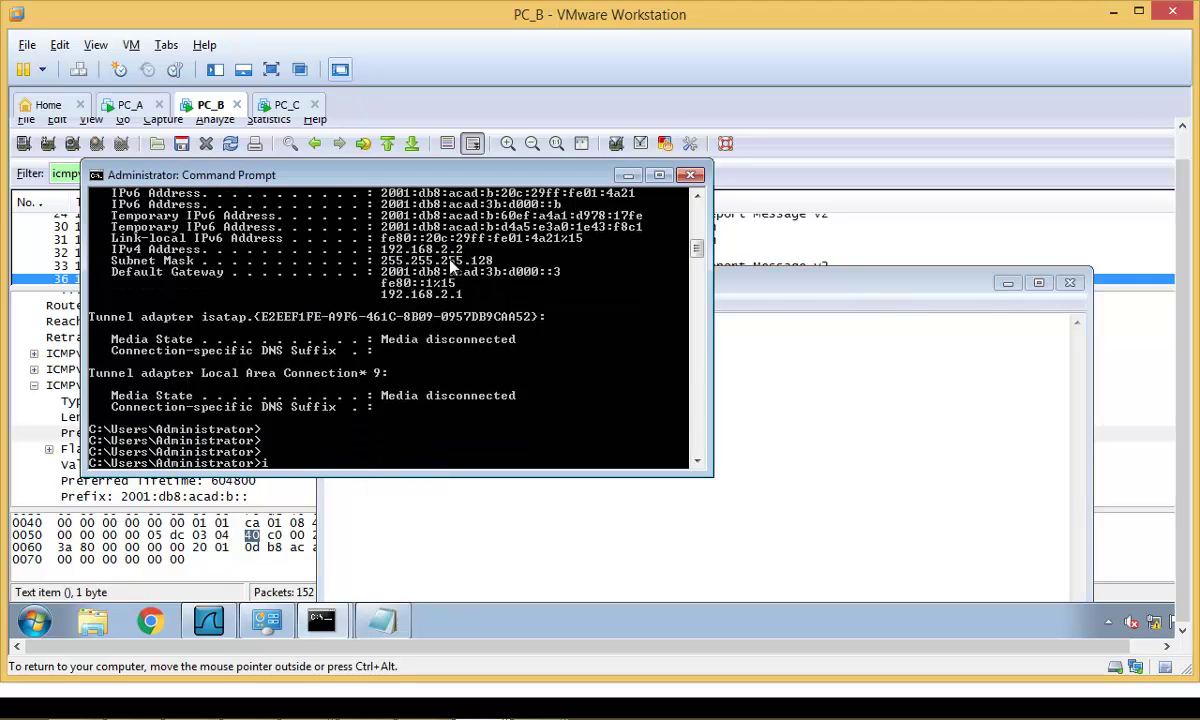
text(pconfig /all)
key(Return)
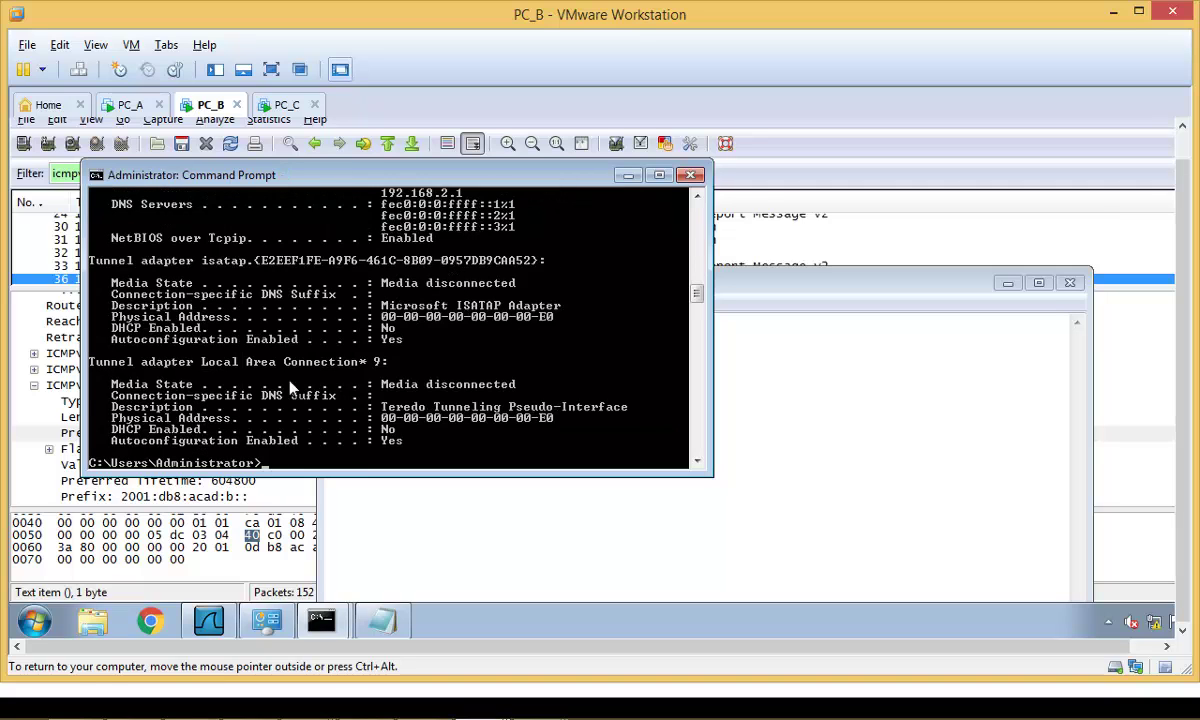
Copy the physical address 00-0C-29-01-4A-21 of Local Area Connection 2 from the "ipconfig /all" output.
scroll(289, 388, up, 5)
scroll(383, 314, up, 5)
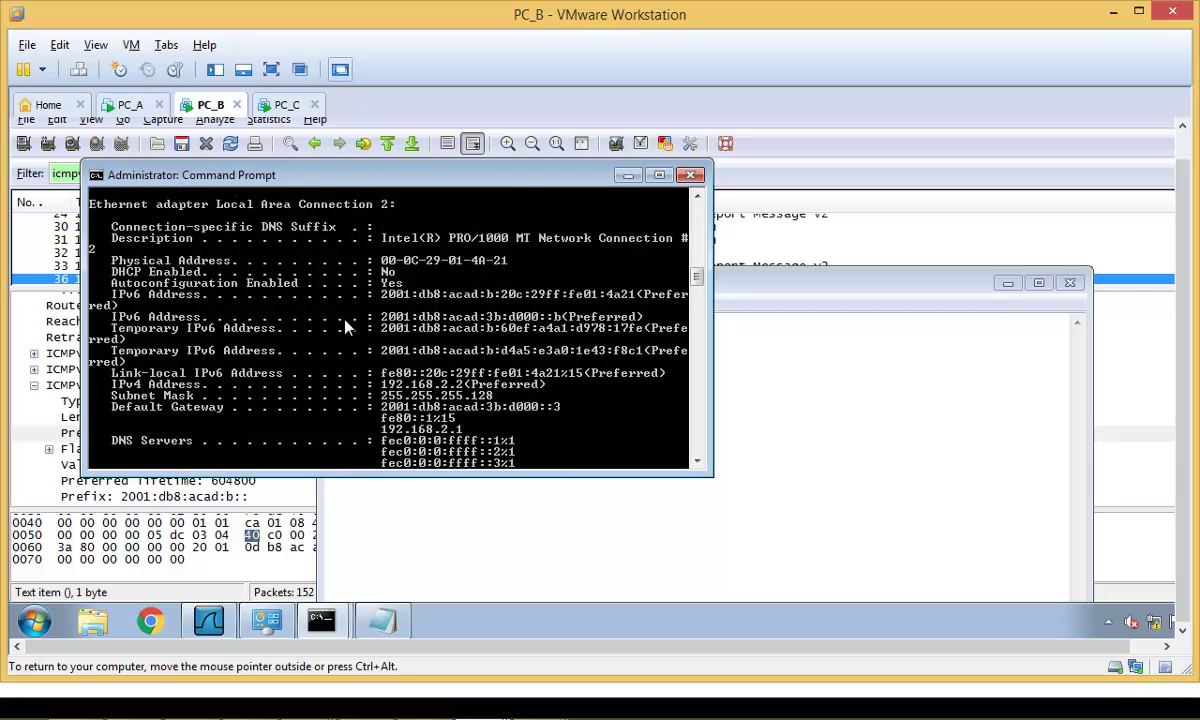
right_click(331, 286)
click(352, 297)
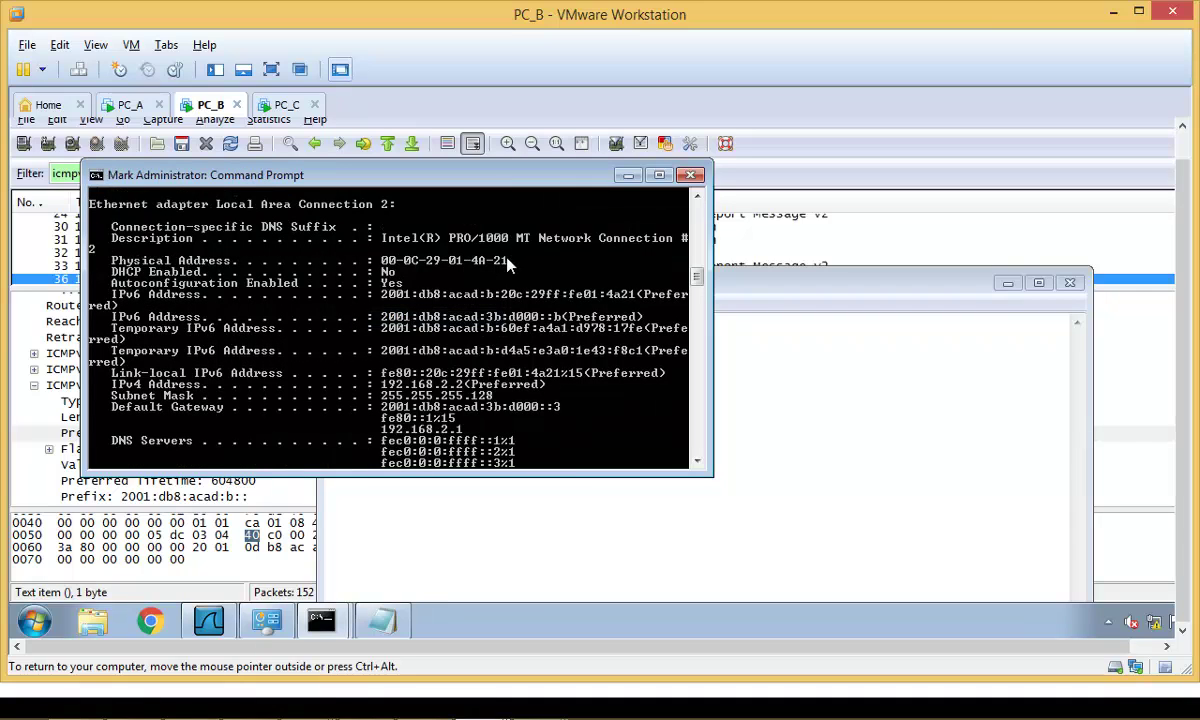
drag(508, 260, 404, 262)
key(Return)
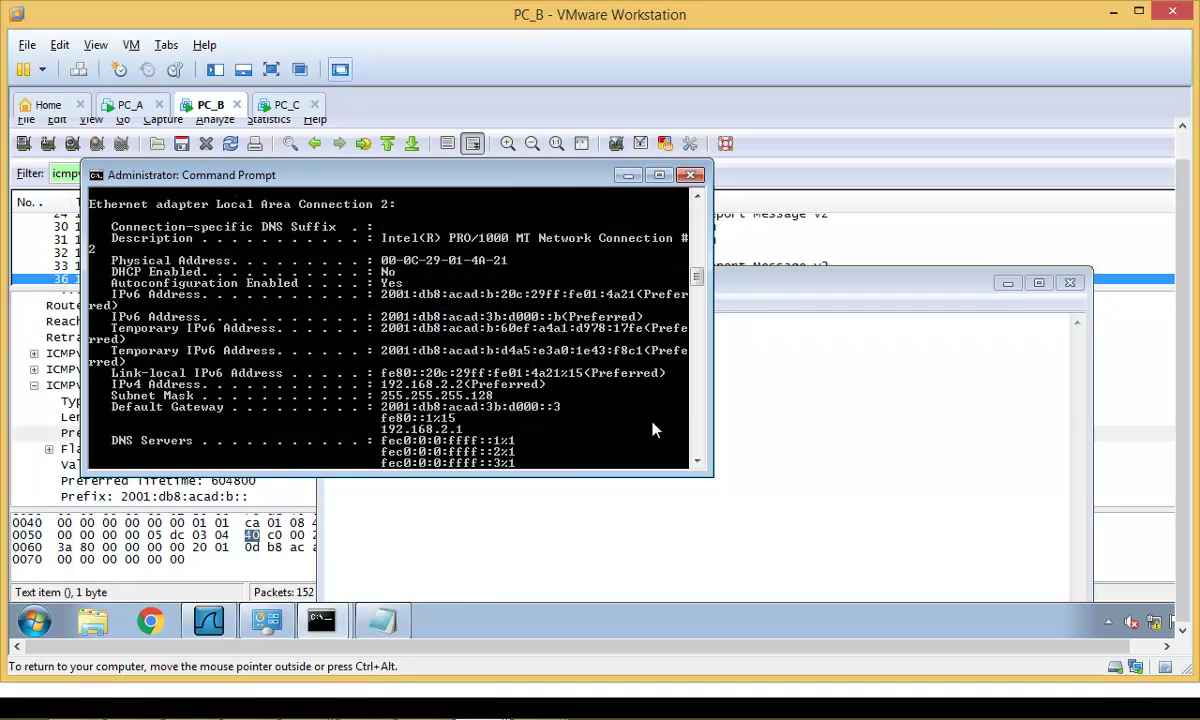
Paste the physical address 00-0C-29-01-4A-21 above the interface ID in Notepad, with several blank lines between them.
click(710, 512)
click(328, 322)
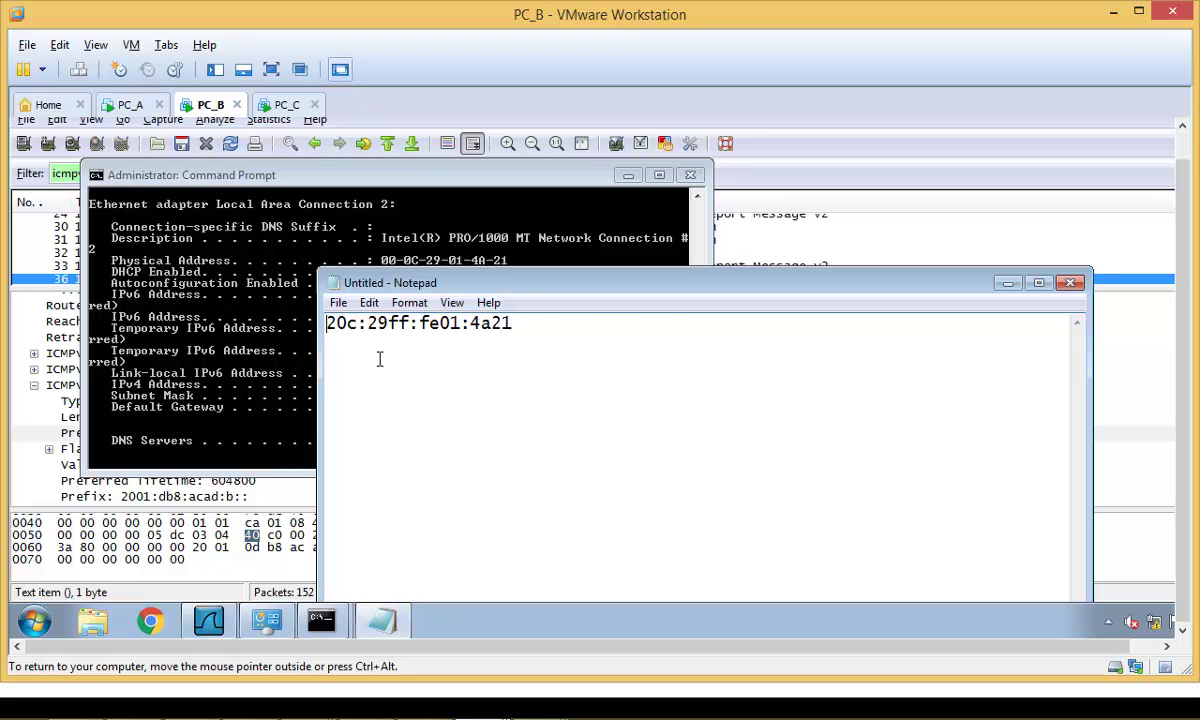
text(00-0C-29-01-4A-21)
key(Return)
key(Return)
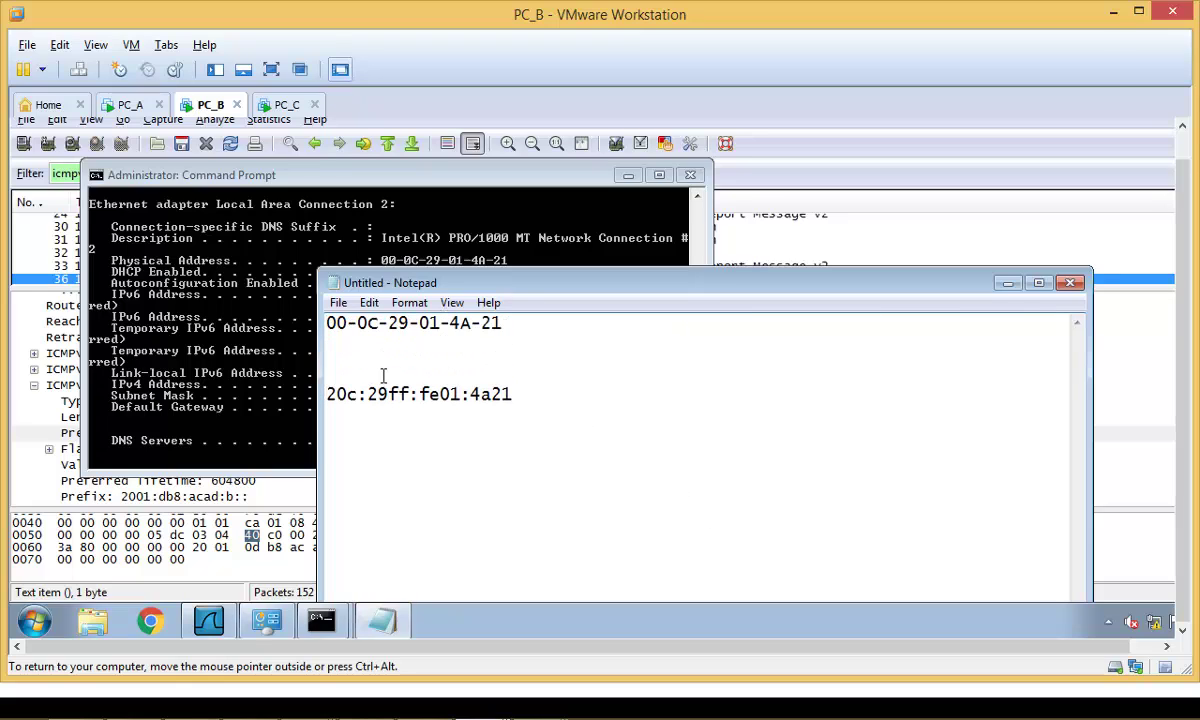
key(Return)
key(Return)
key(Return)
key(Return)
Paste a second copy of the physical address below the first, split it after 00-0C-29, and insert "fffe" between the halves.
click(442, 361)
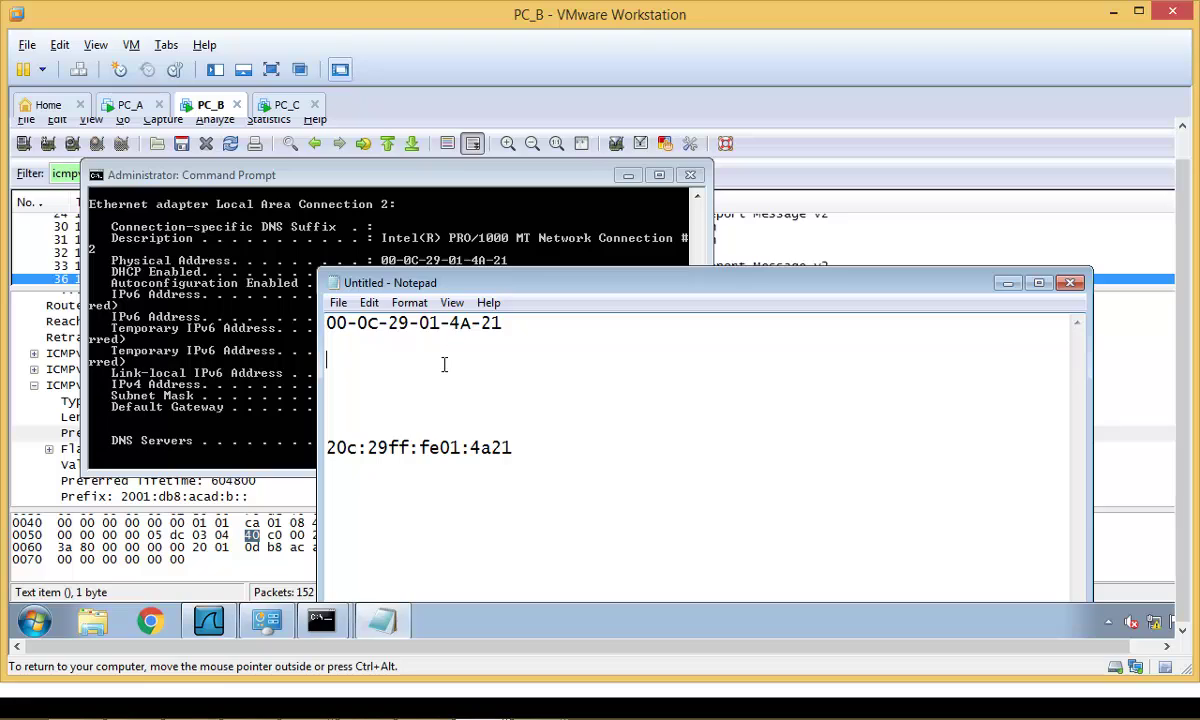
text(00-0C-29-01-4A-21)
drag(419, 358, 401, 358)
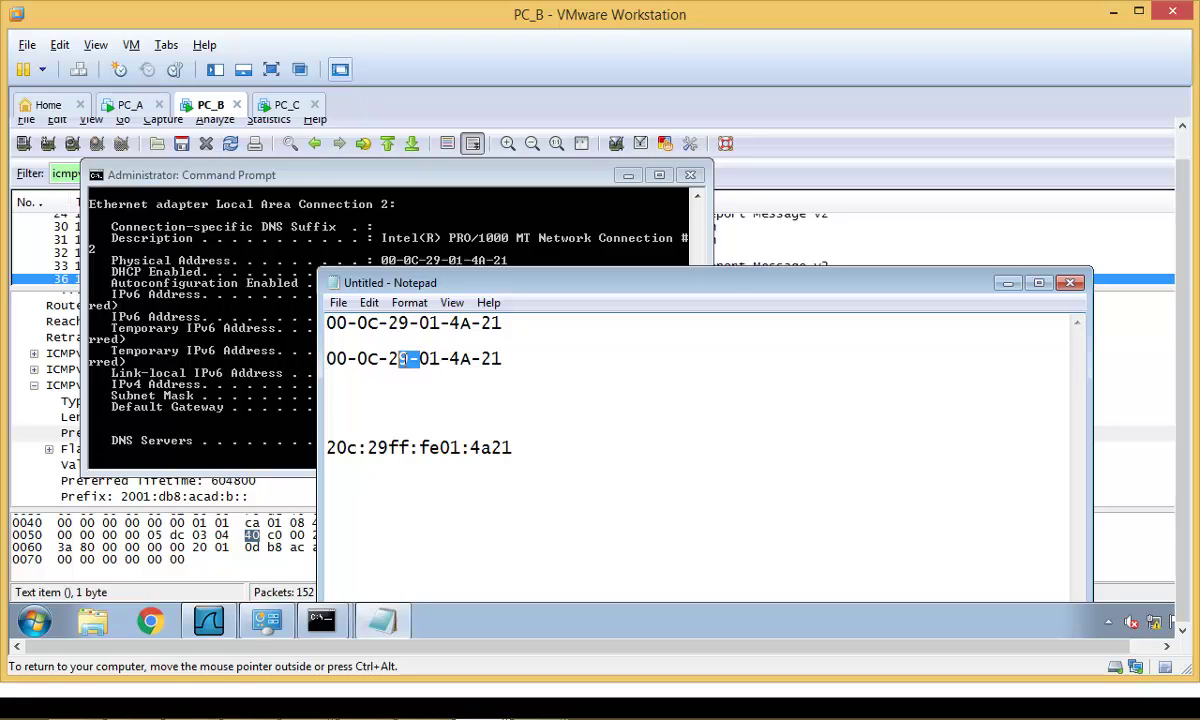
key(shift+Right)
key(Tab)
key(Tab)
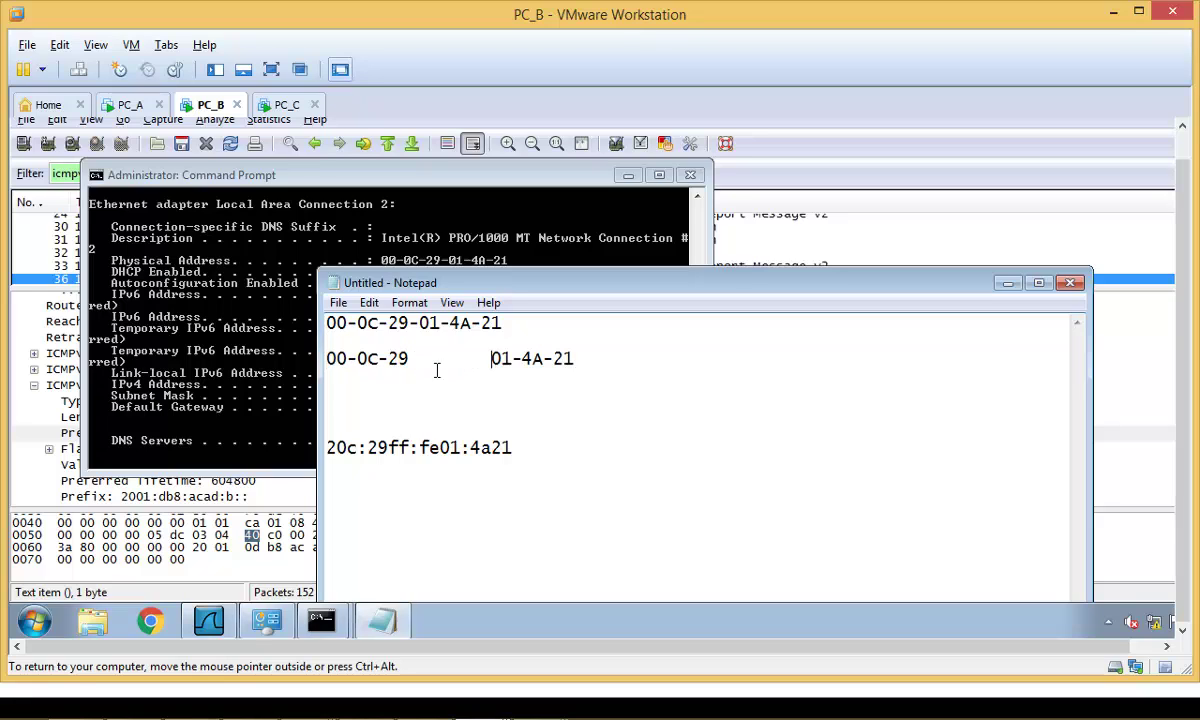
click(479, 358)
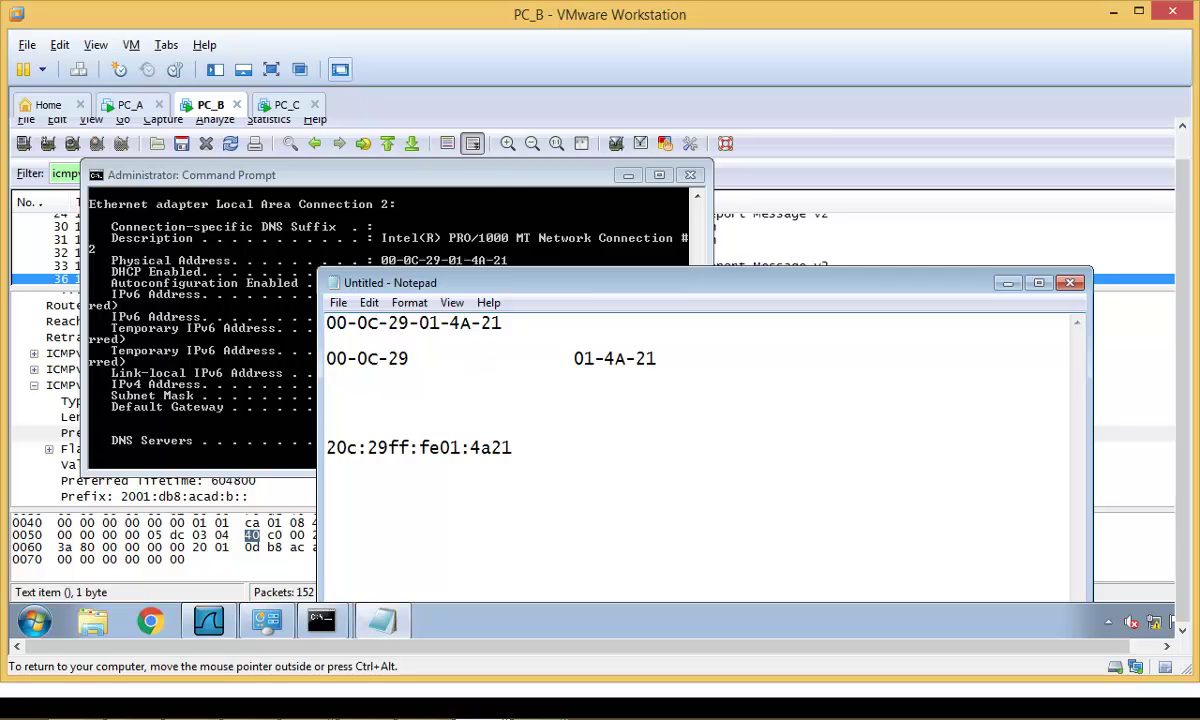
text(fffe)
Compare the fffe sections, separate 20c:29 from ff:fe01:4a21 with spaces, and add a leading 0 to make 020c.
drag(393, 447, 513, 448)
drag(491, 360, 599, 371)
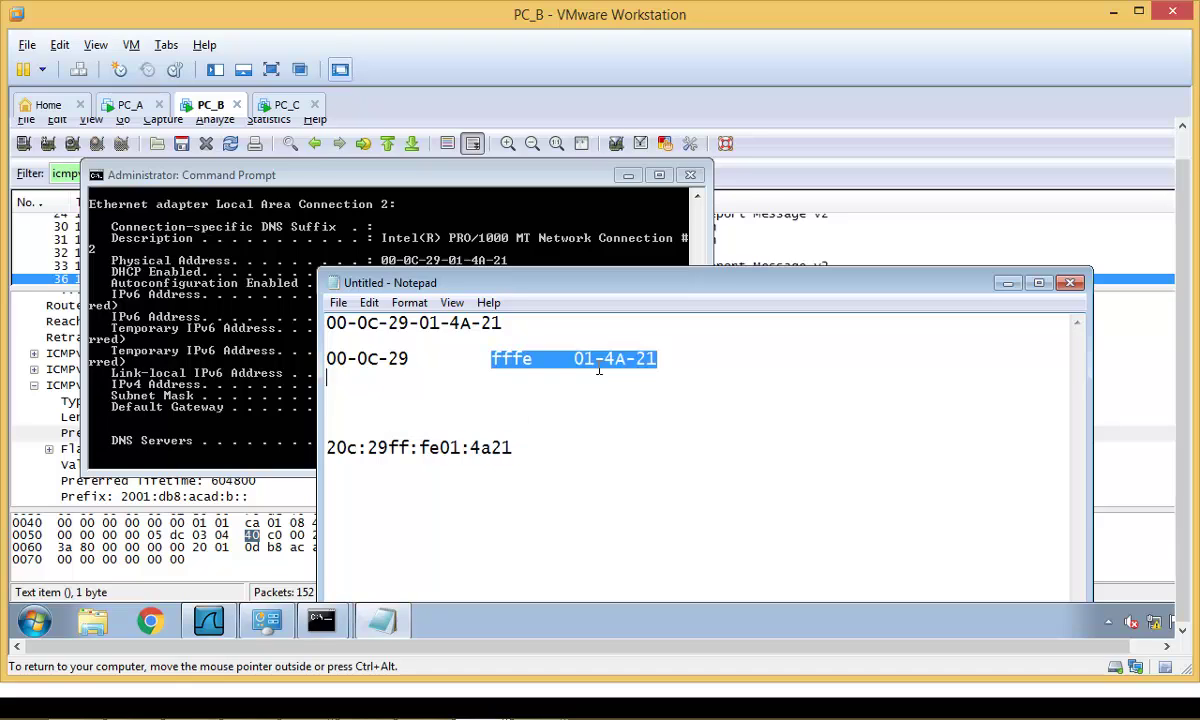
drag(388, 448, 527, 452)
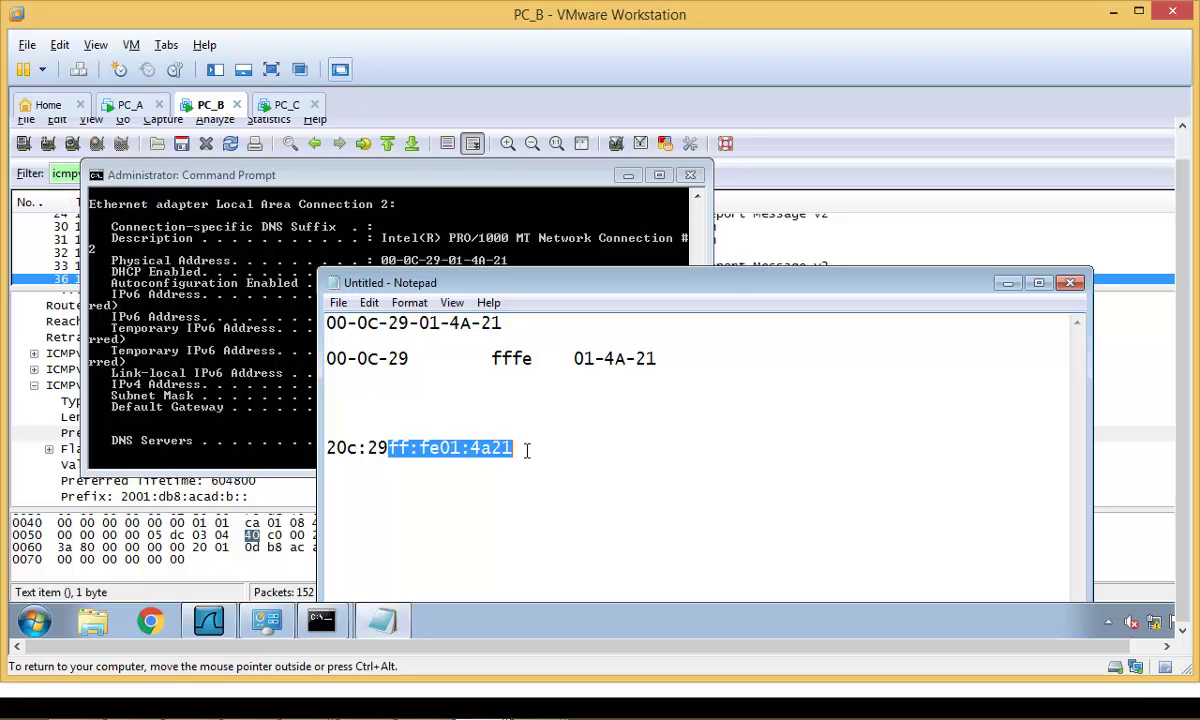
click(388, 448)
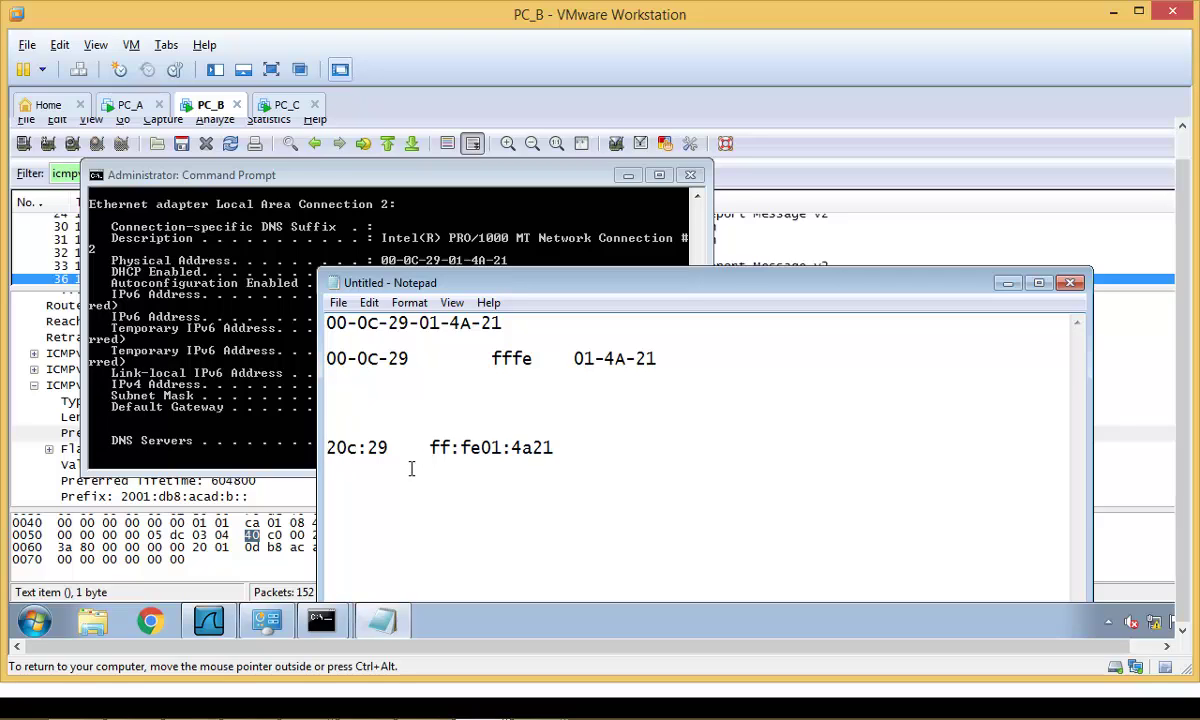
key(Home)
text(0)
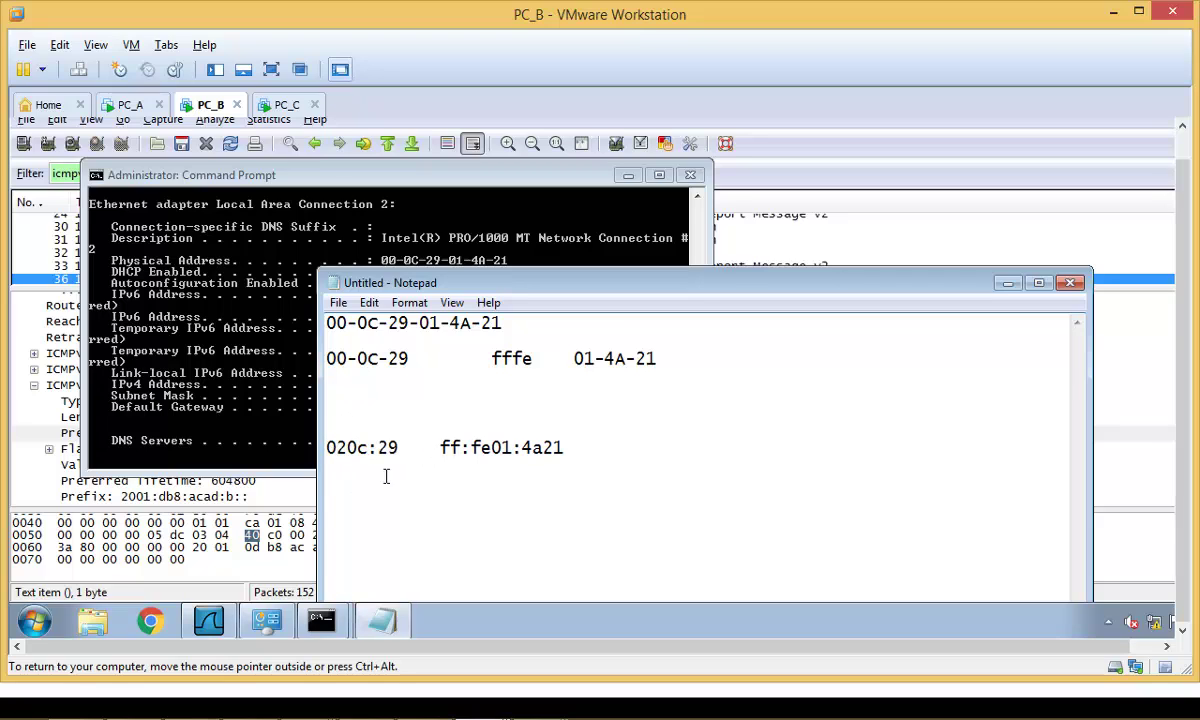
key(BackSpace)
text(0)
Compare the leading digits of the split physical address and the interface ID, and write "0000 0010" on the line between them.
drag(352, 362, 390, 360)
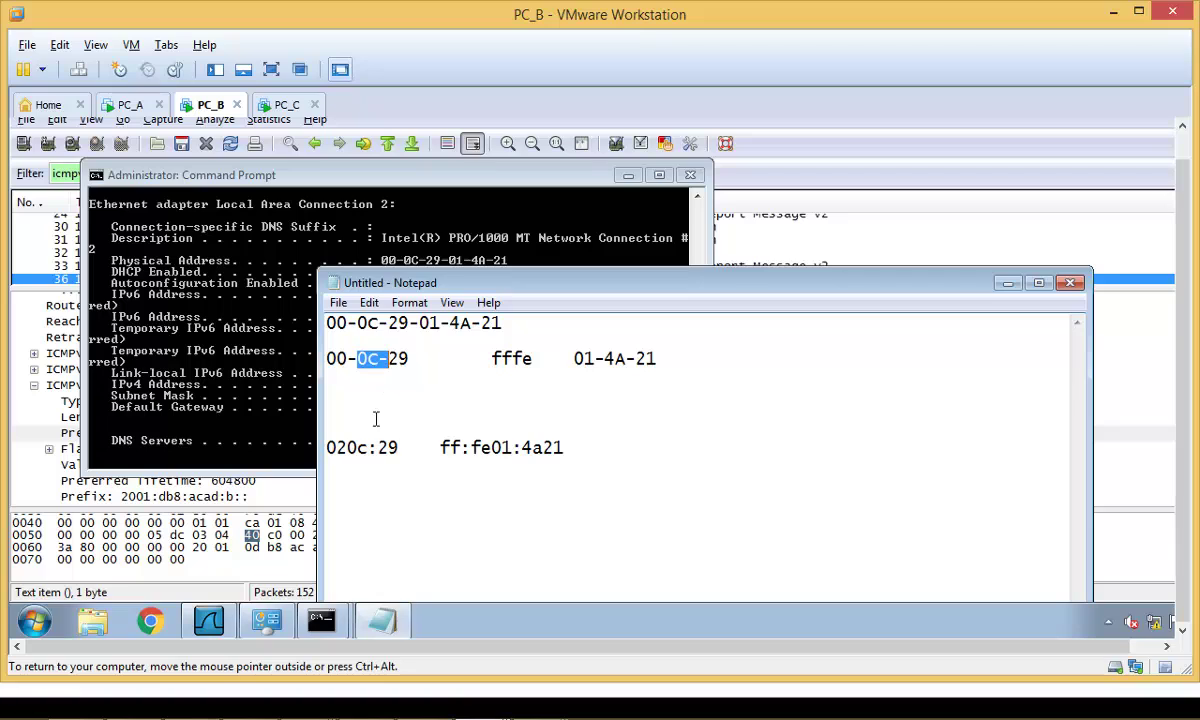
click(336, 450)
drag(336, 450, 347, 450)
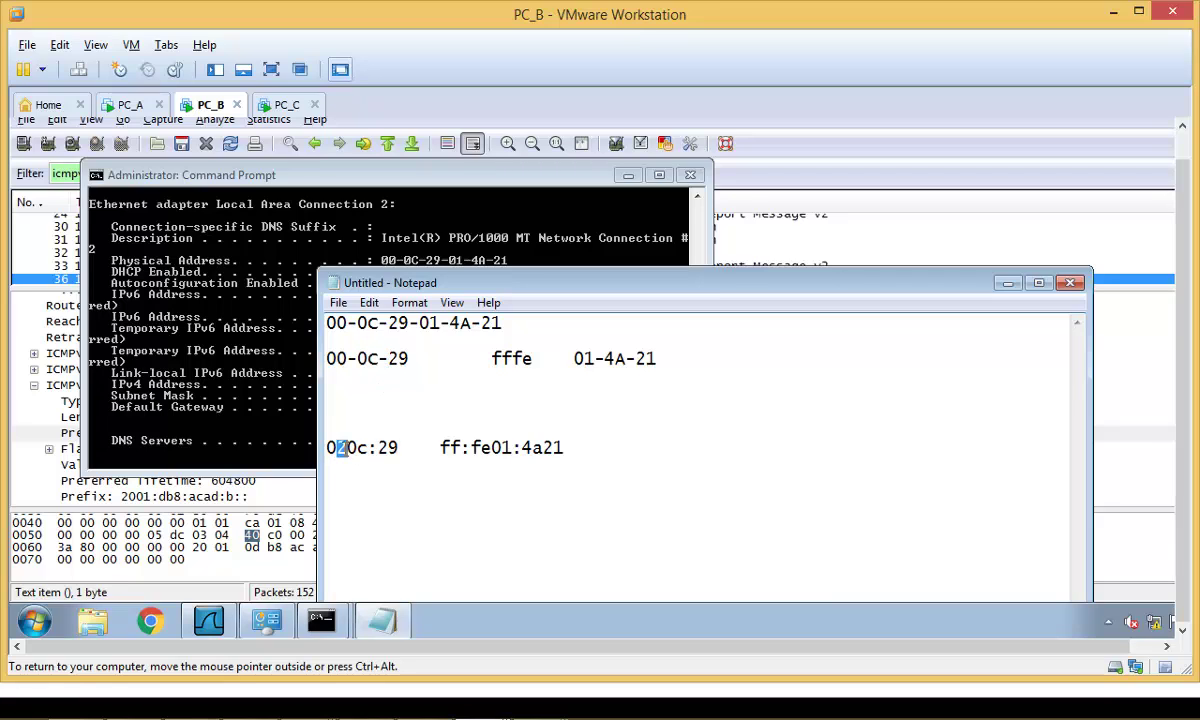
click(343, 394)
text(0000 0)
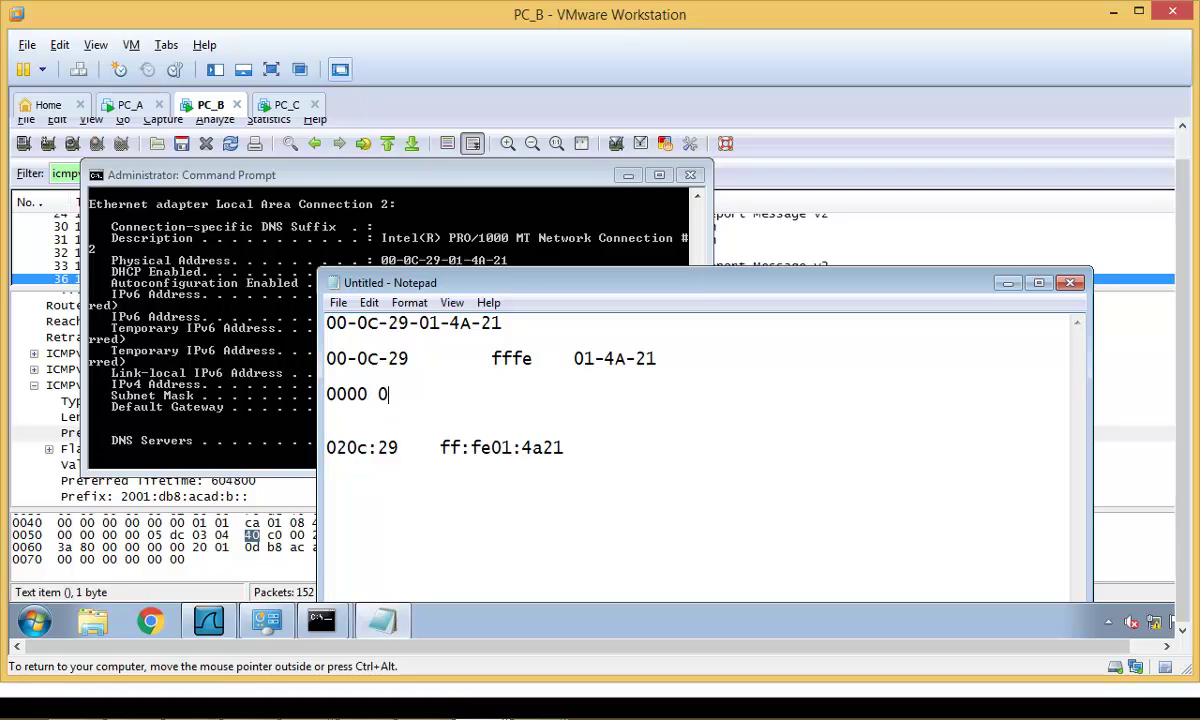
text(000)
key(shift+Left)
text(1)
drag(324, 448, 377, 447)
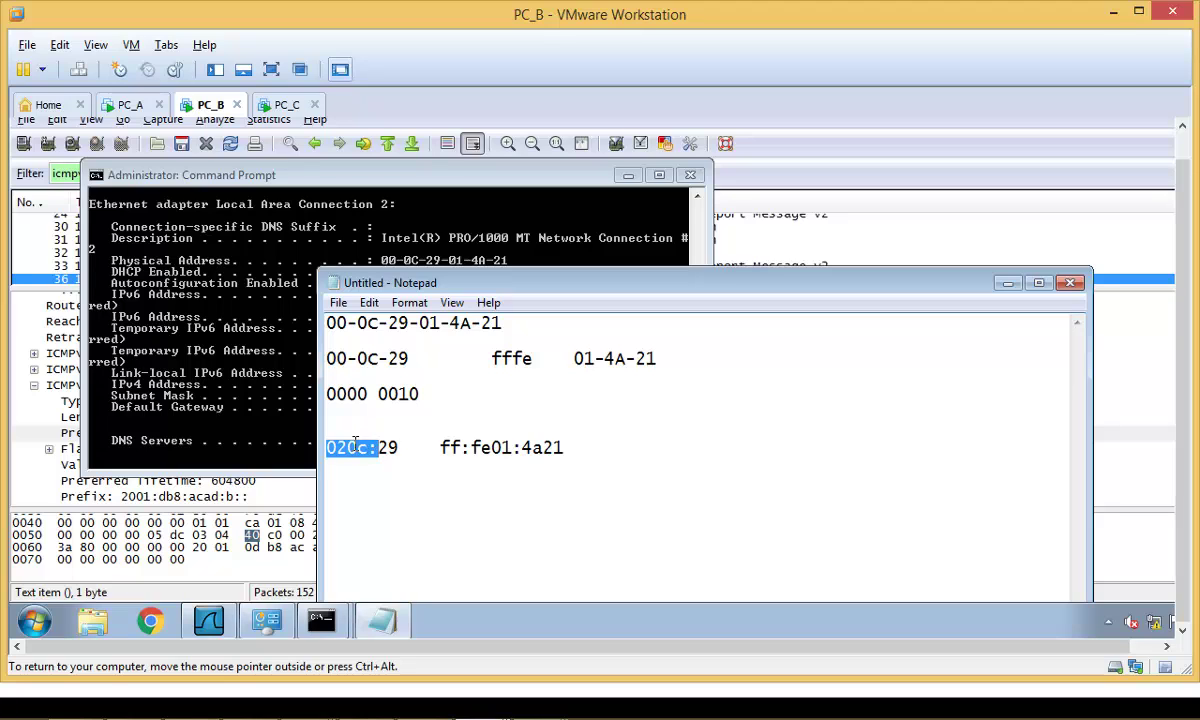
Remove the leading 0 from 020c in the notes, and highlight the interface ID 20c:29ff:fe01:4a21 in the Command Prompt's IPv6 address.
key(Left)
key(Delete)
click(268, 402)
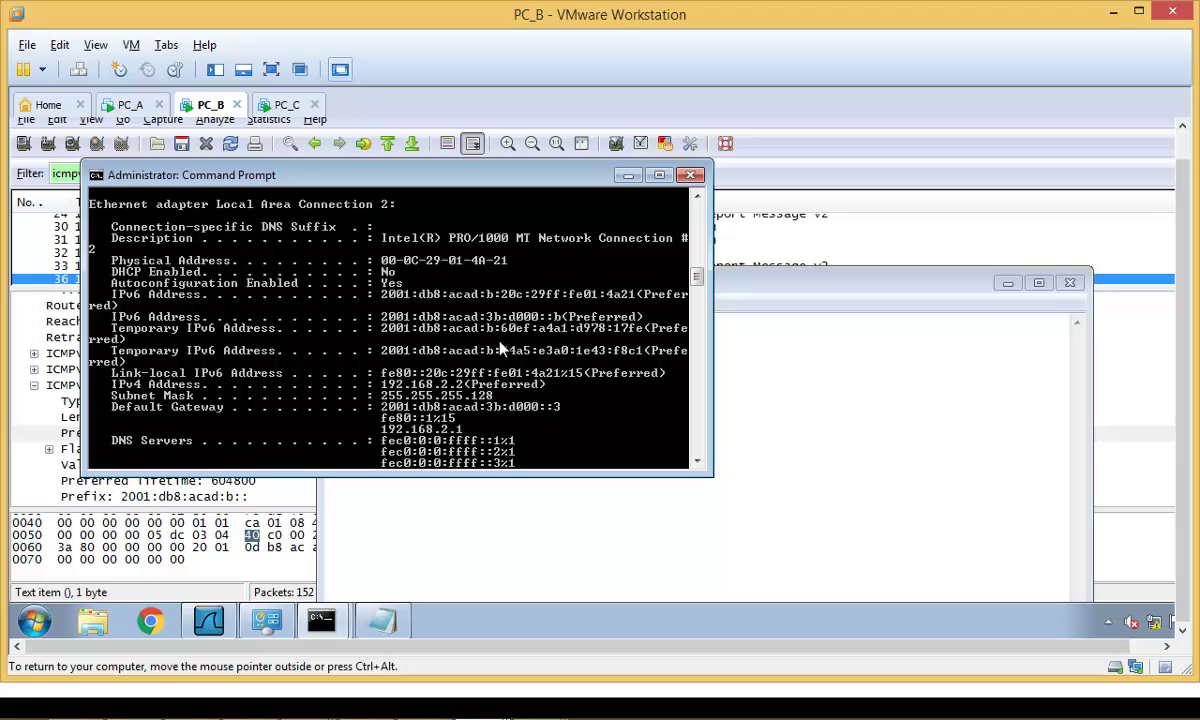
right_click(472, 318)
click(480, 323)
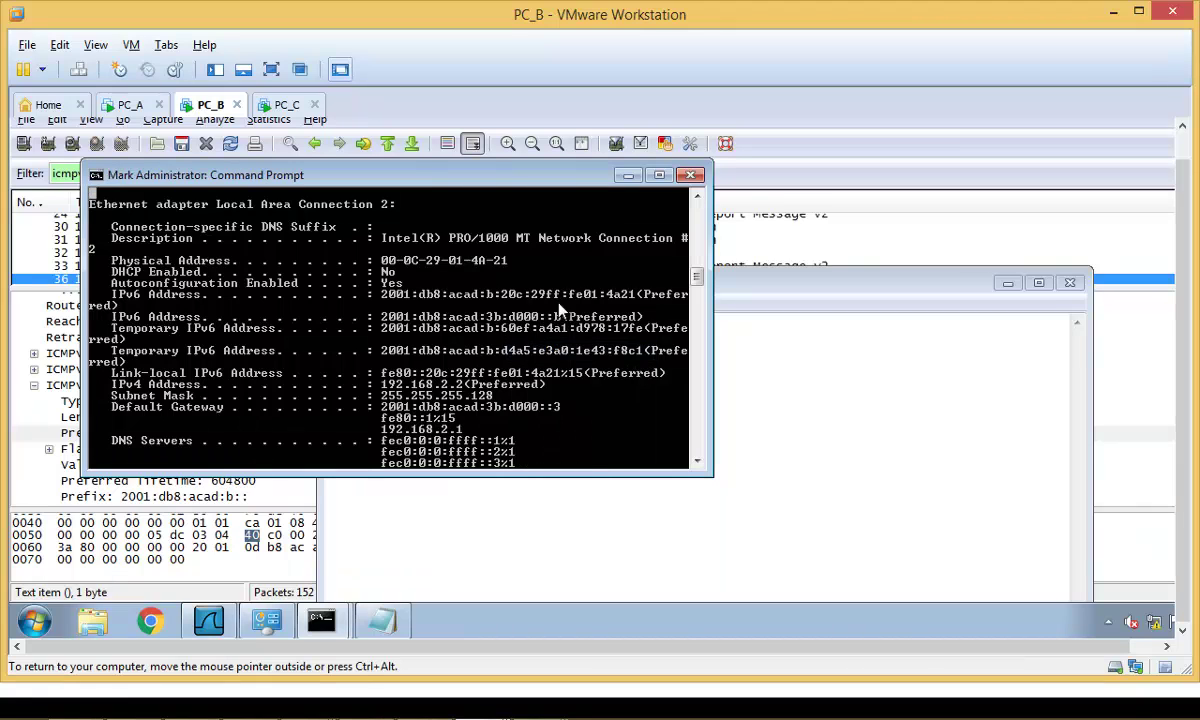
drag(501, 294, 630, 298)
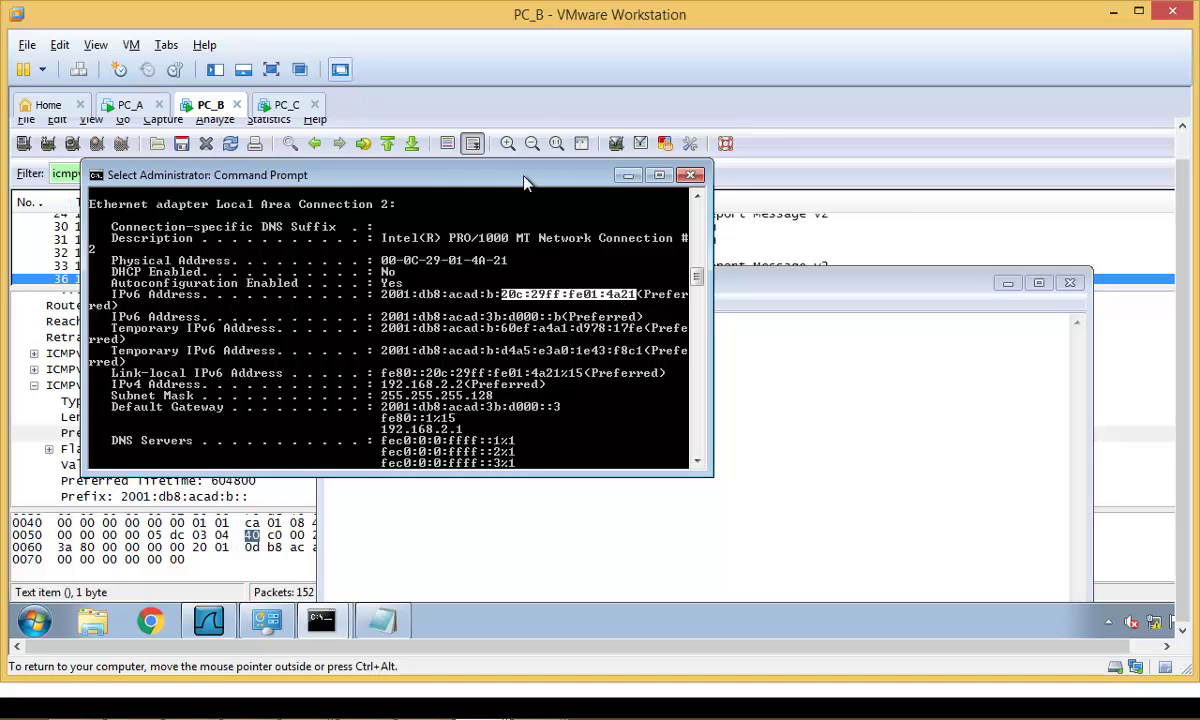
Reposition the Command Prompt to compare its highlighted interface ID with the Notepad notes, and minimize the Command Prompt.
drag(525, 178, 569, 370)
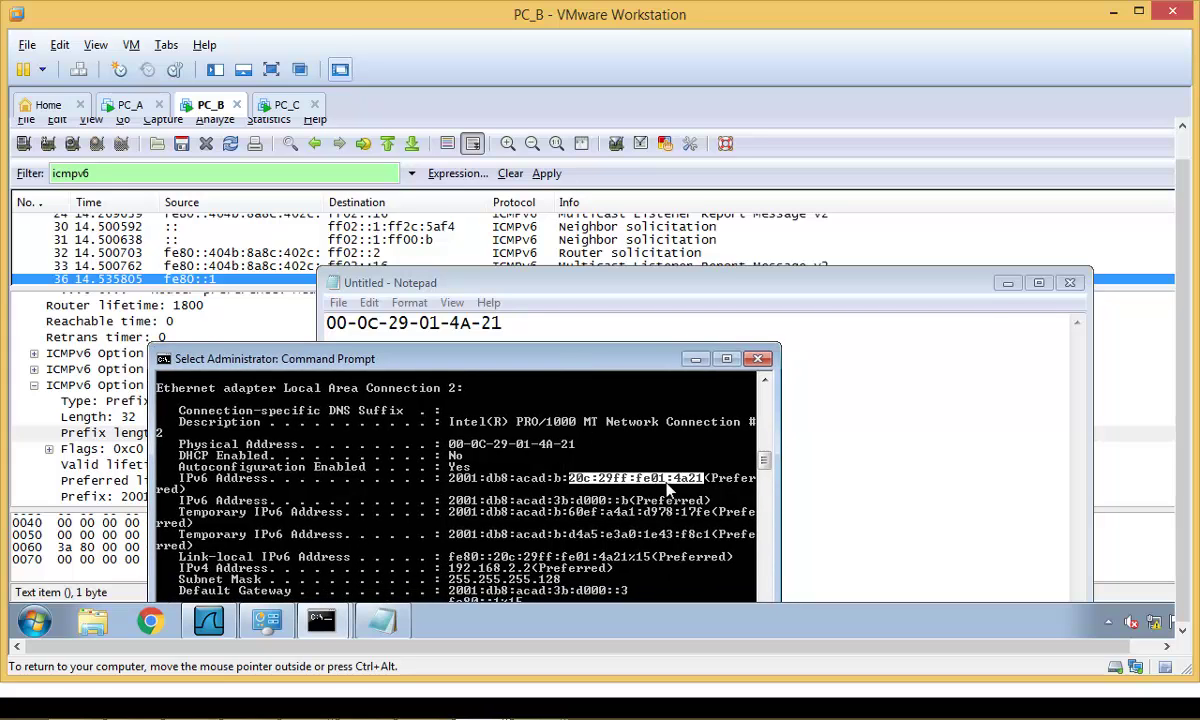
drag(482, 358, 468, 181)
drag(483, 252, 568, 257)
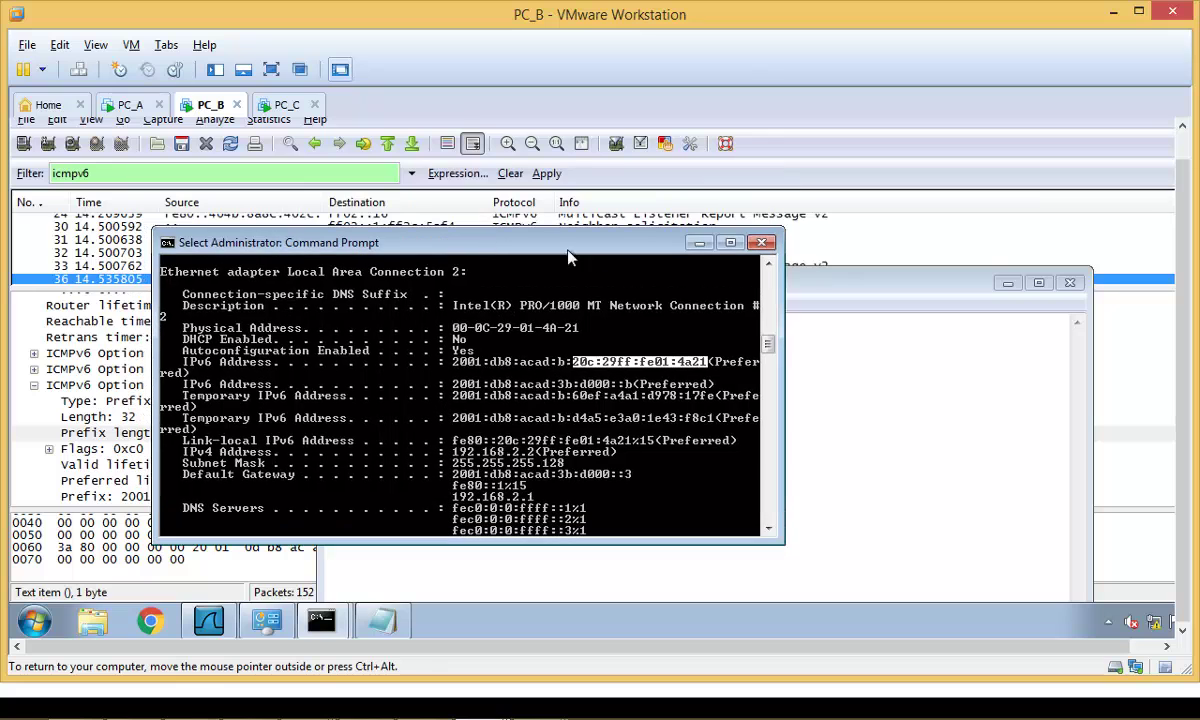
click(699, 243)
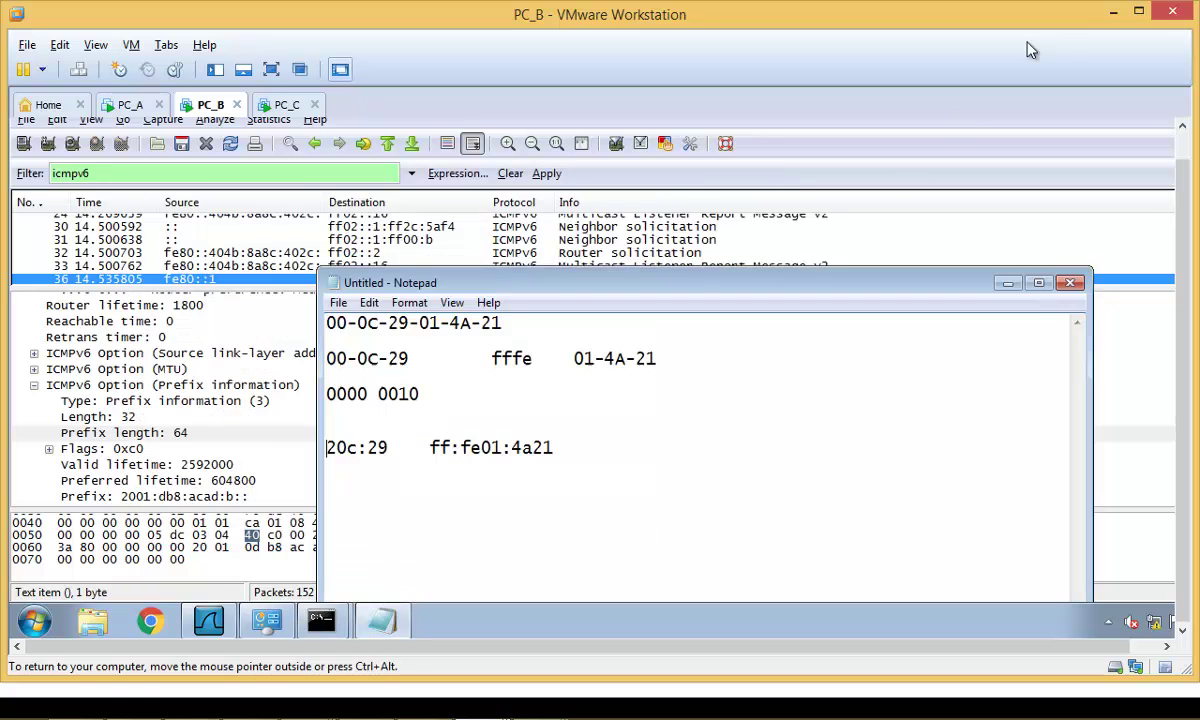
Minimize the PC_B virtual machine and advance the lab presentation to the Lab Topology slide.
click(1113, 11)
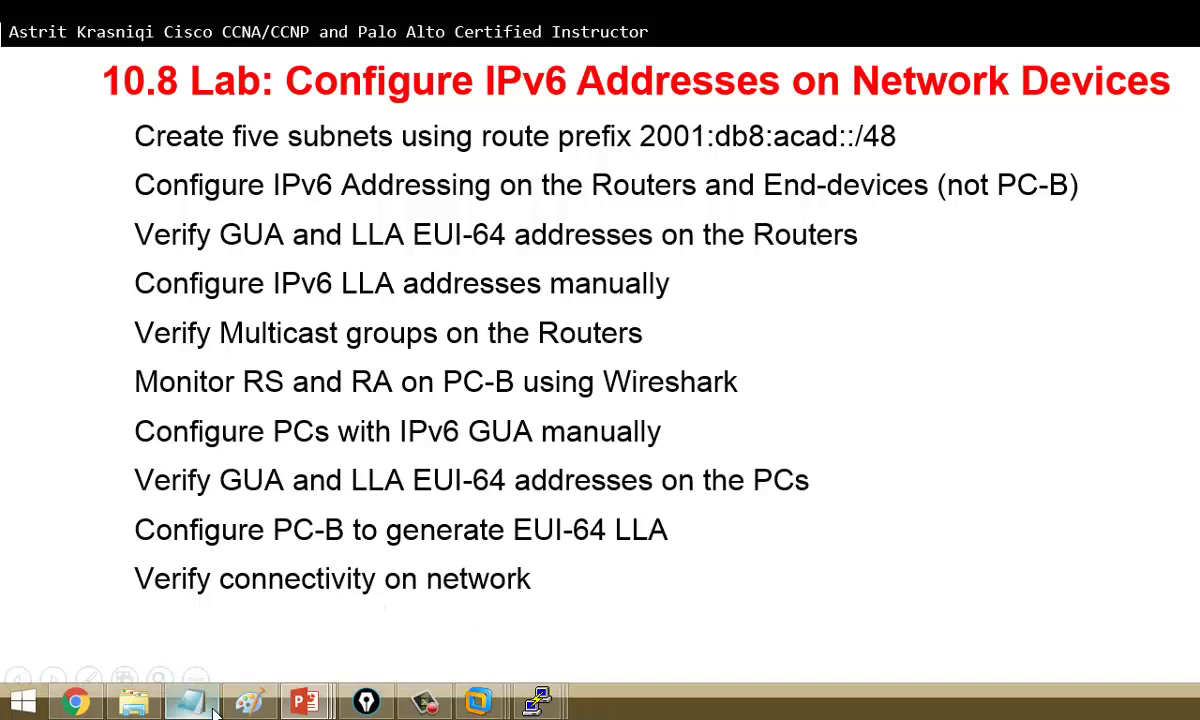
click(213, 706)
click(355, 548)
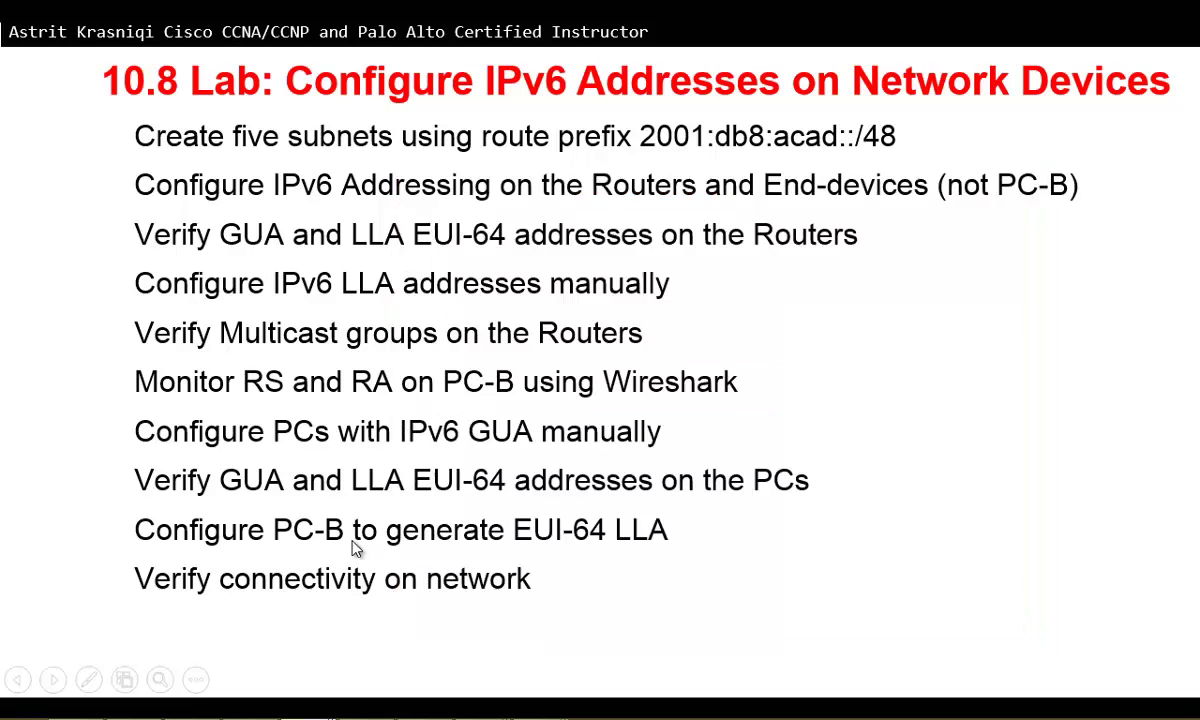
click(355, 548)
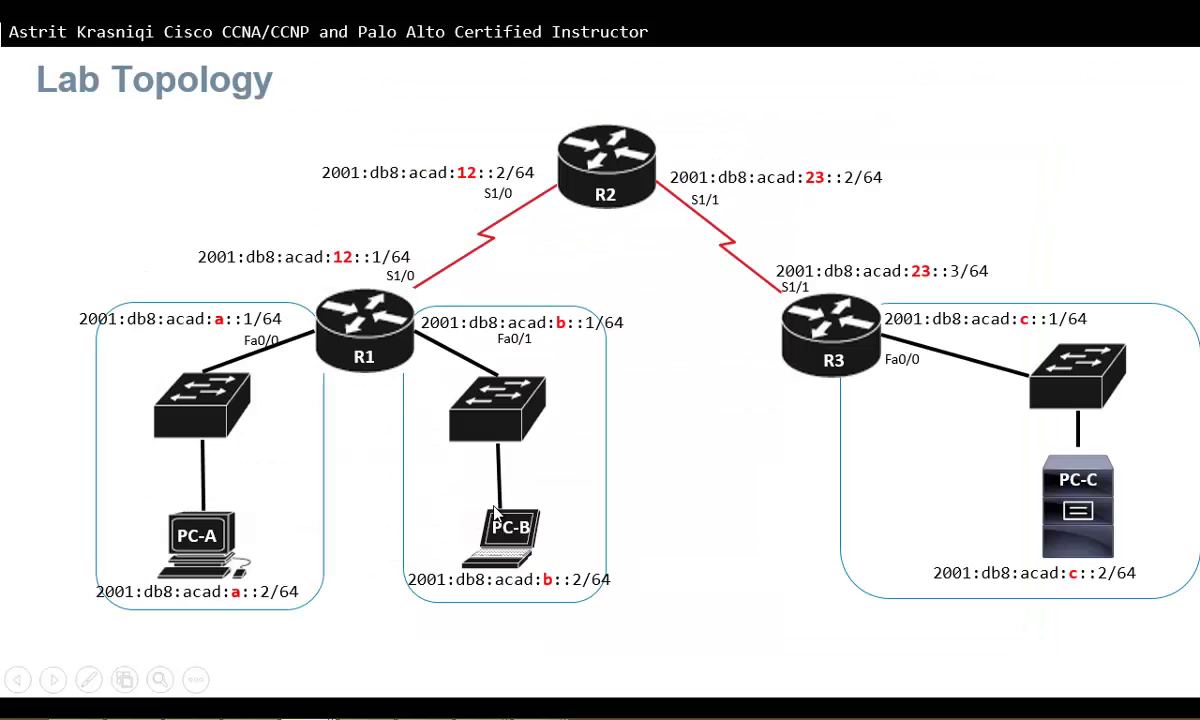
Switch to the host's Notepad, place it over the lower part of the topology slide, and clear all its link-local commands.
key(alt+Tab)
drag(604, 176, 713, 354)
click(727, 652)
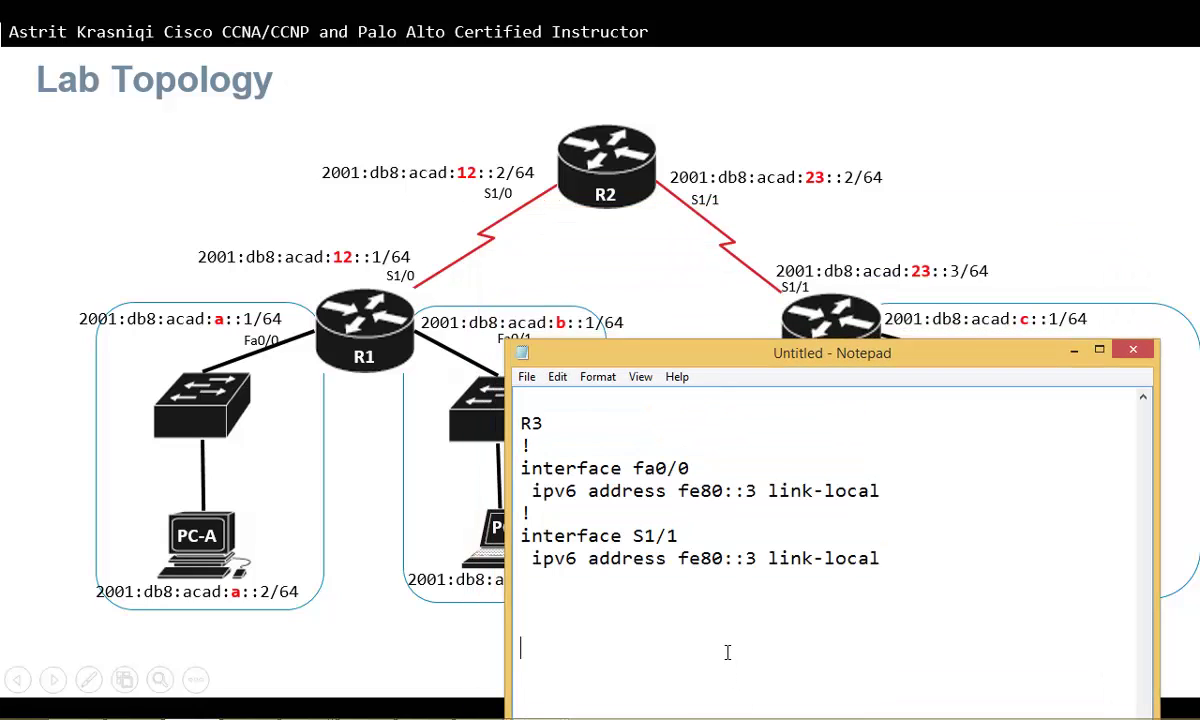
key(ctrl+a)
key(Delete)
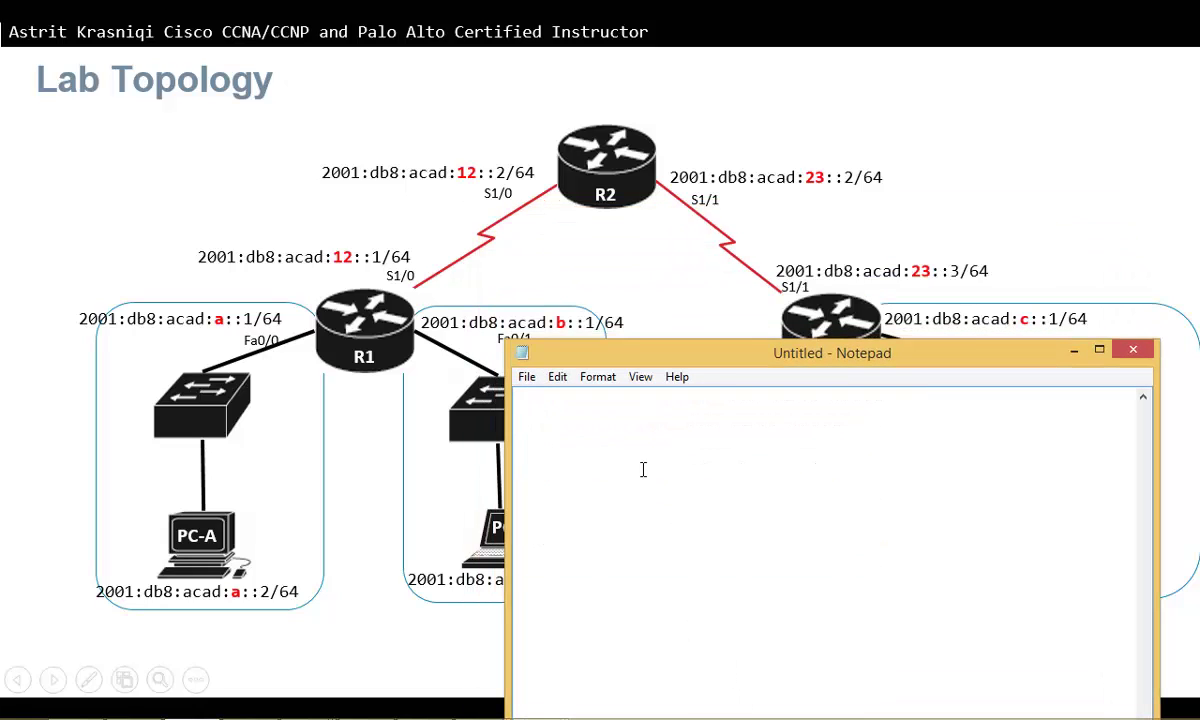
Start a configuration script for R1 after three blank lines, with a "!" separator below the "R1" heading.
key(Return)
key(Return)
key(Return)
text(R1 )
text(!)
key(Return)
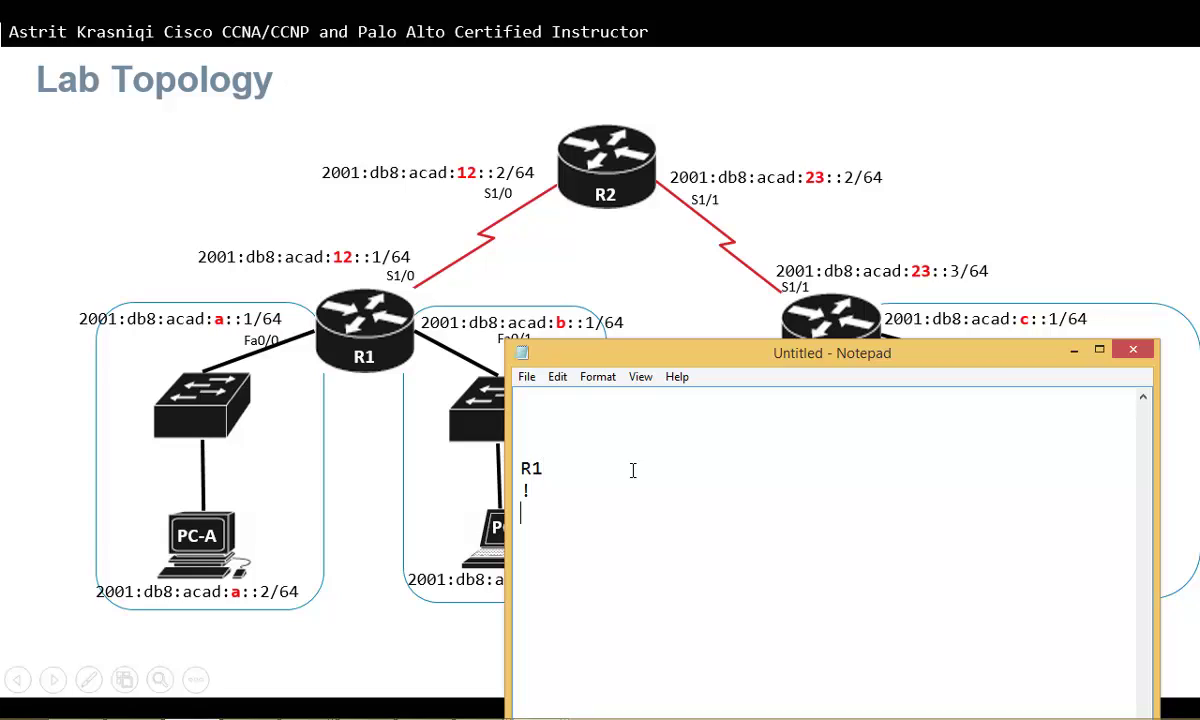